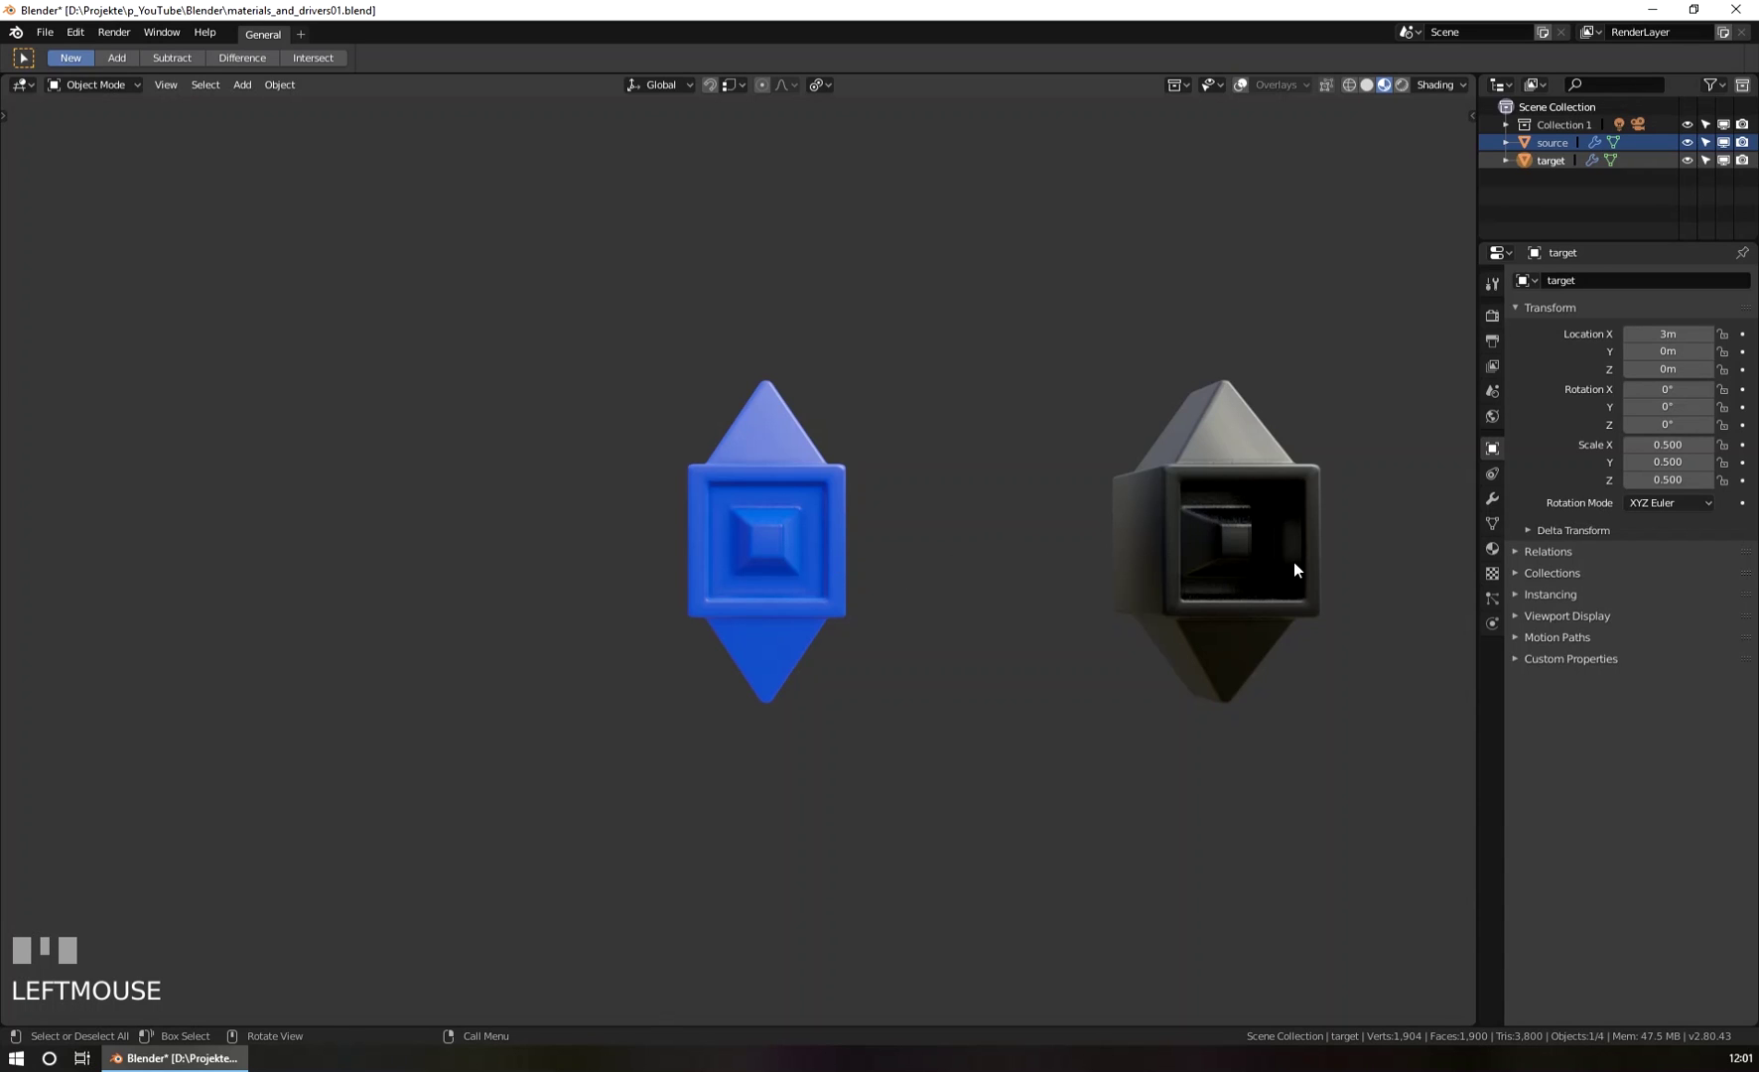
Move the target object freely past the source object to preview how its colour reacts.
key("g")
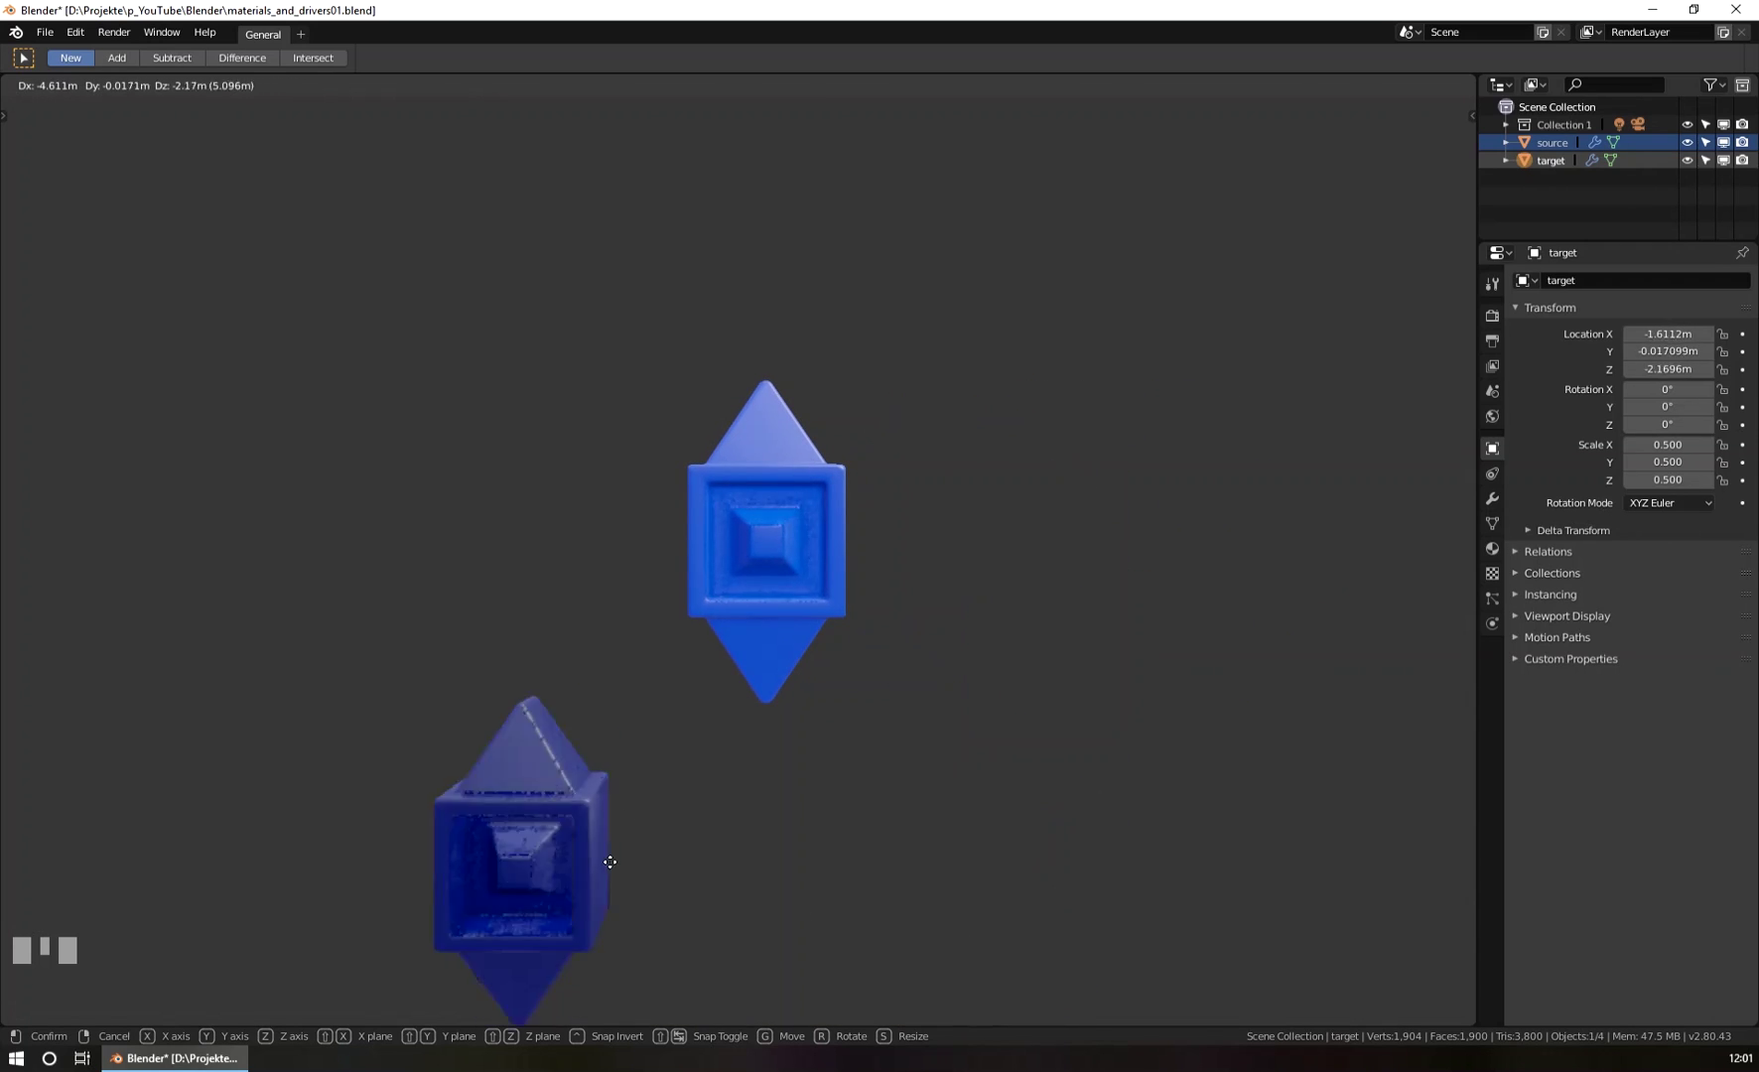
left_click(692, 566)
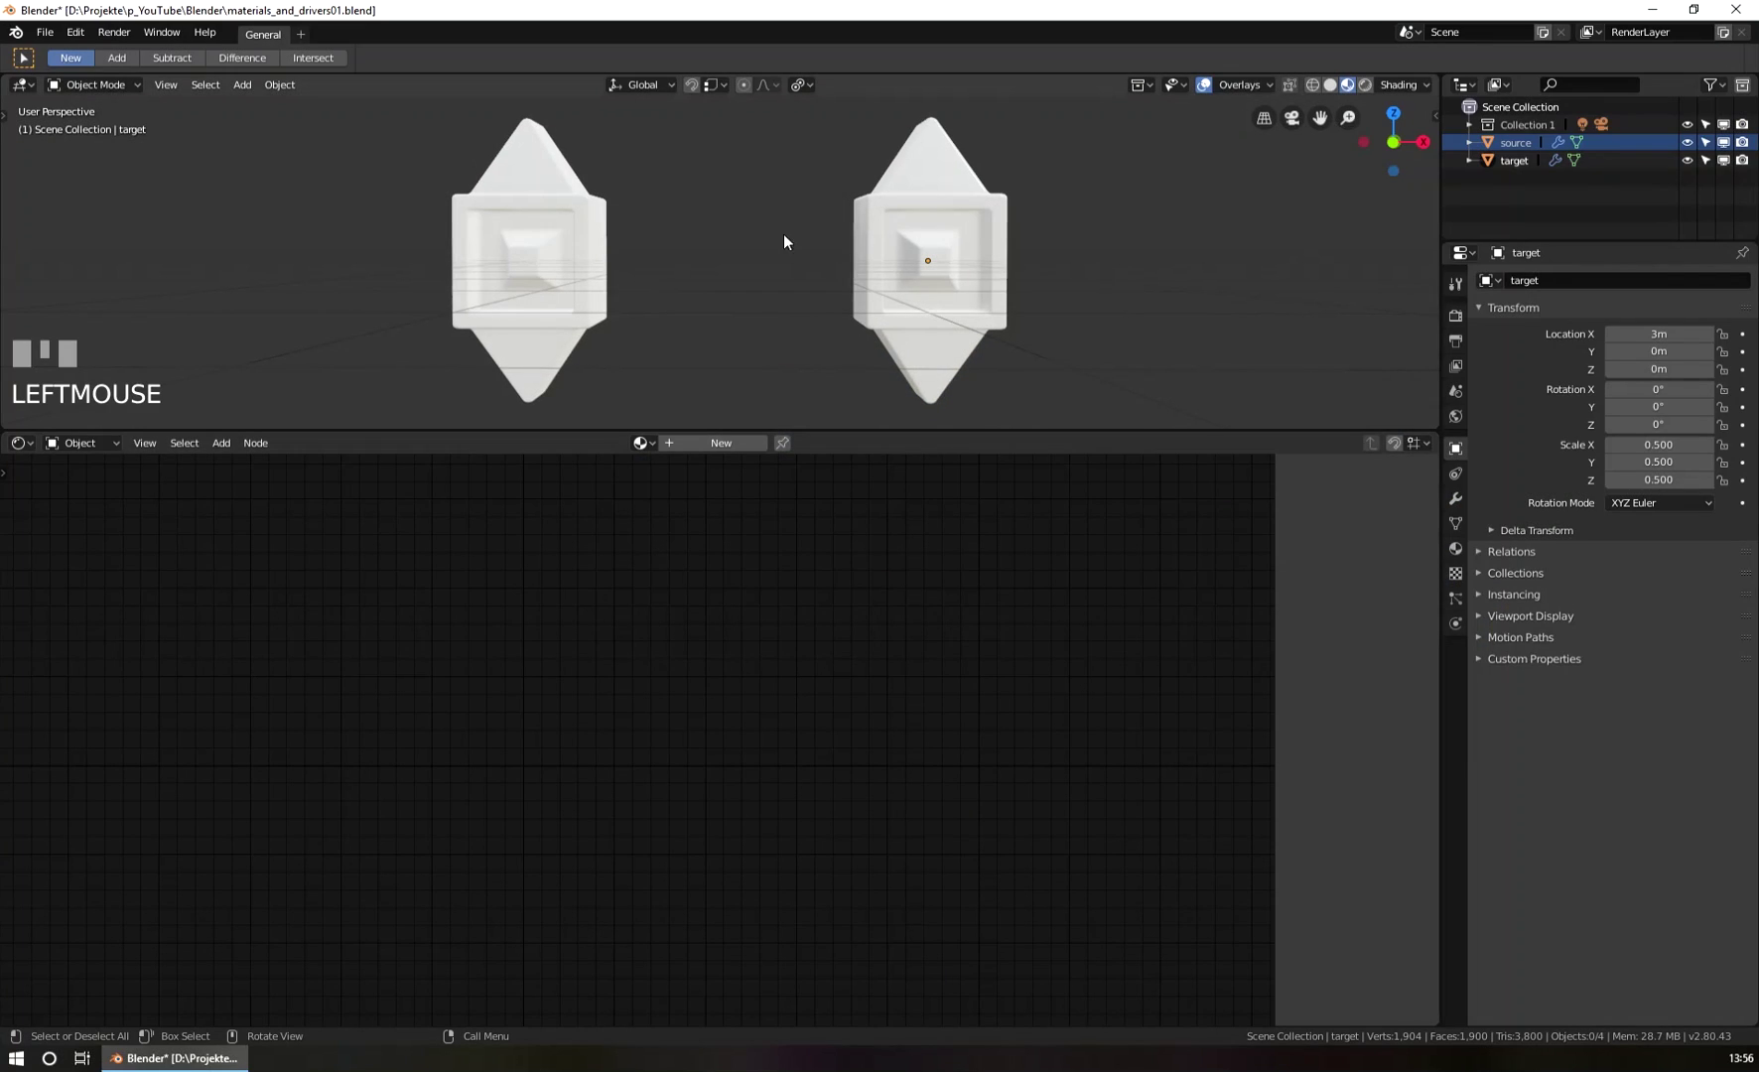
mouse_move(724, 266)
middle_mouse_down("shift")
mouse_move(682, 267)
mouse_move(716, 264)
mouse_move(686, 291)
mouse_move(723, 301)
middle_mouse_up("shift")
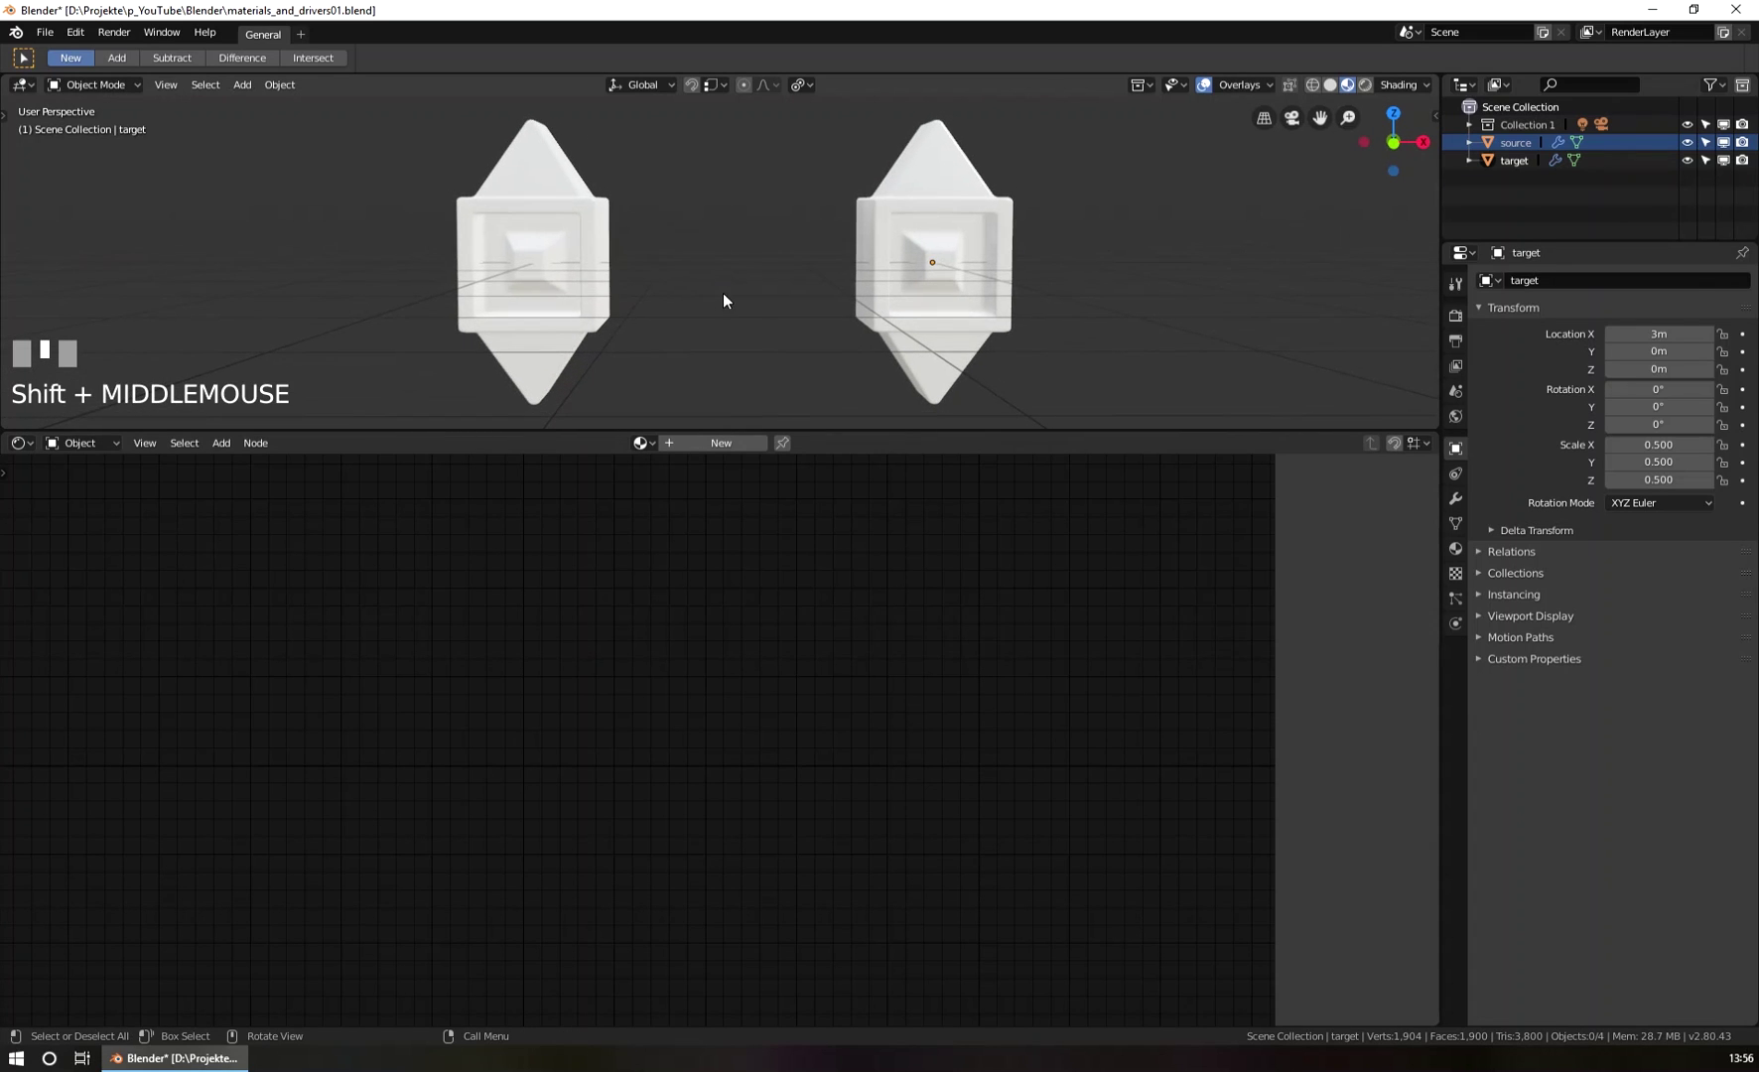
left_click(555, 205)
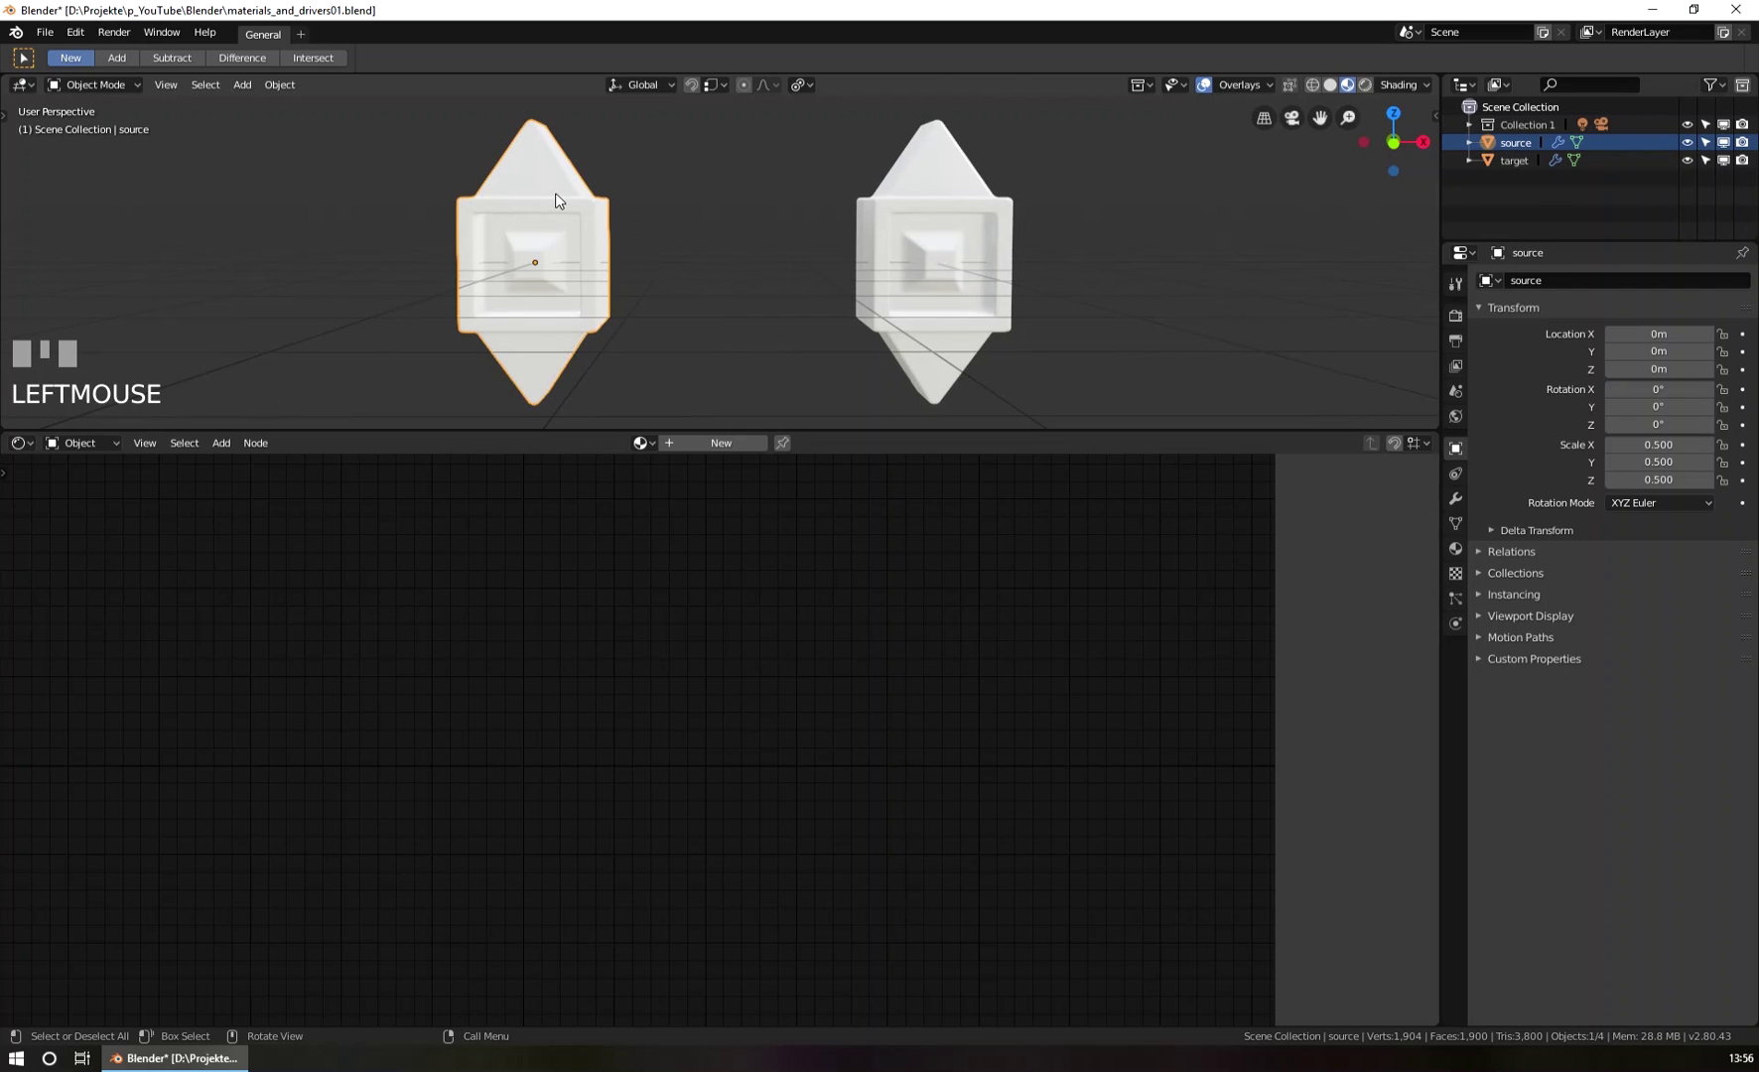
left_click(949, 189)
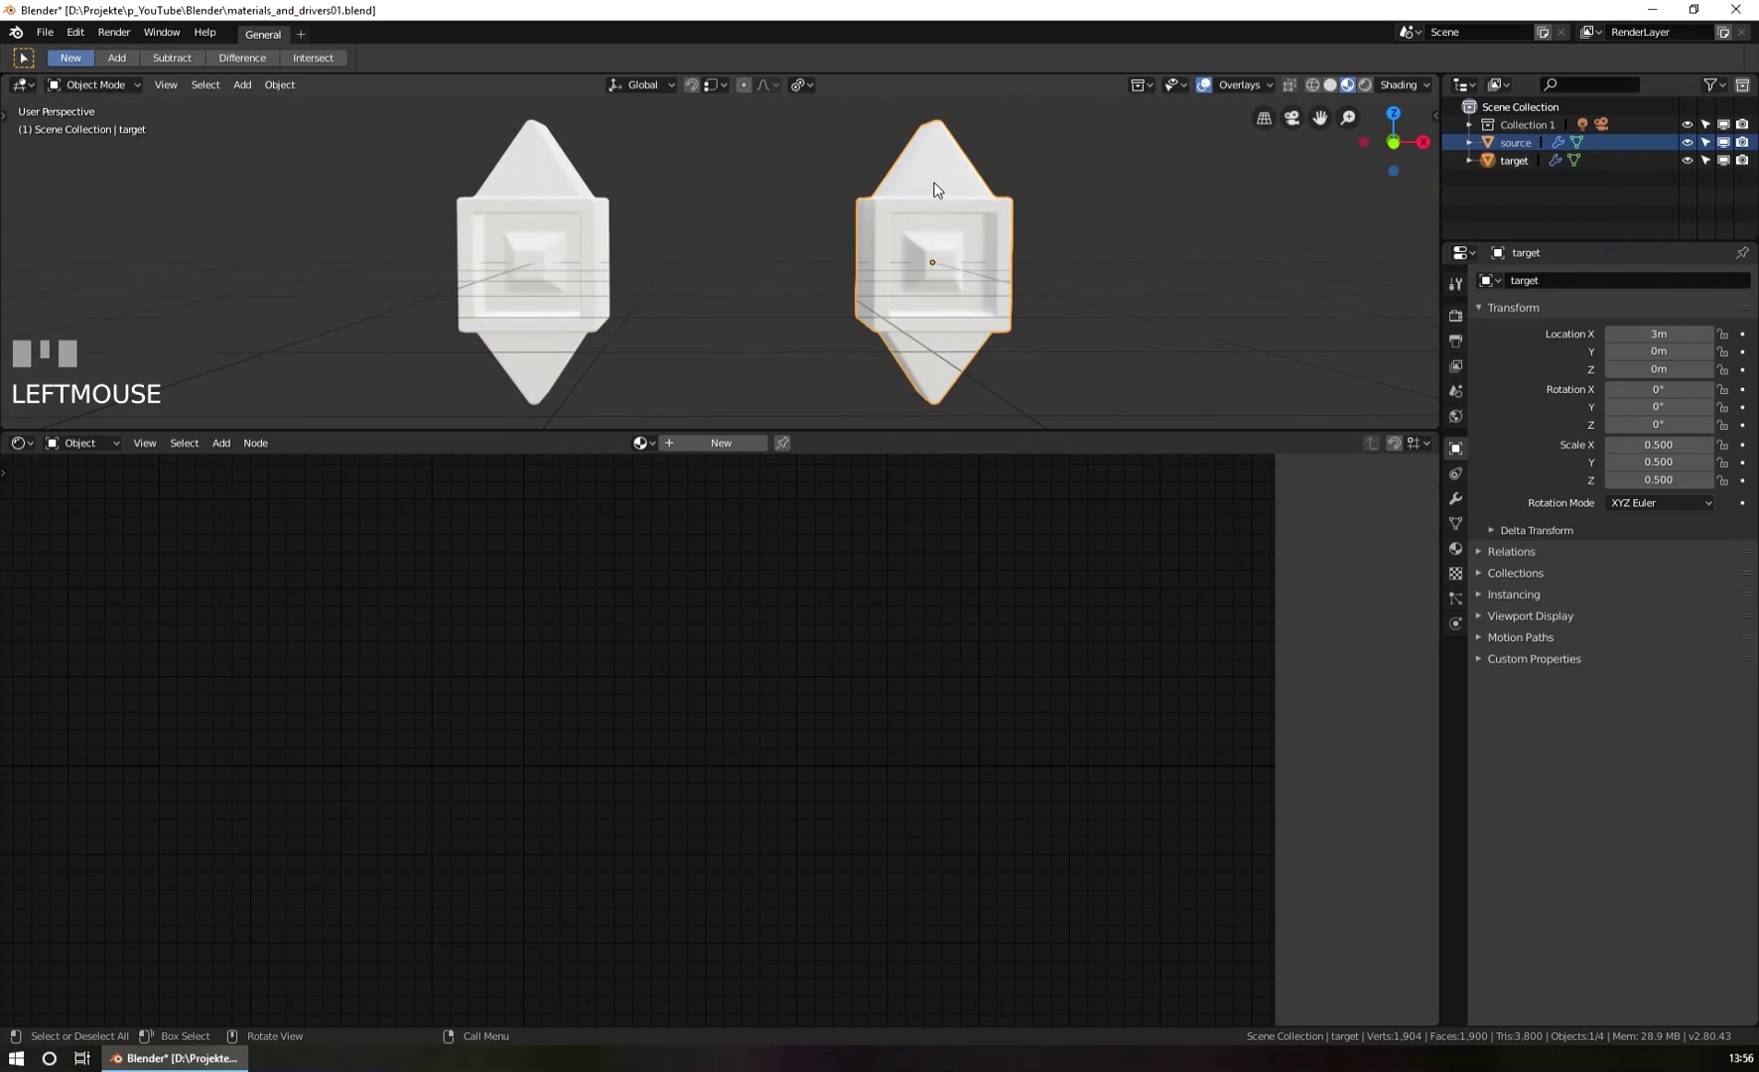
left_click(561, 189)
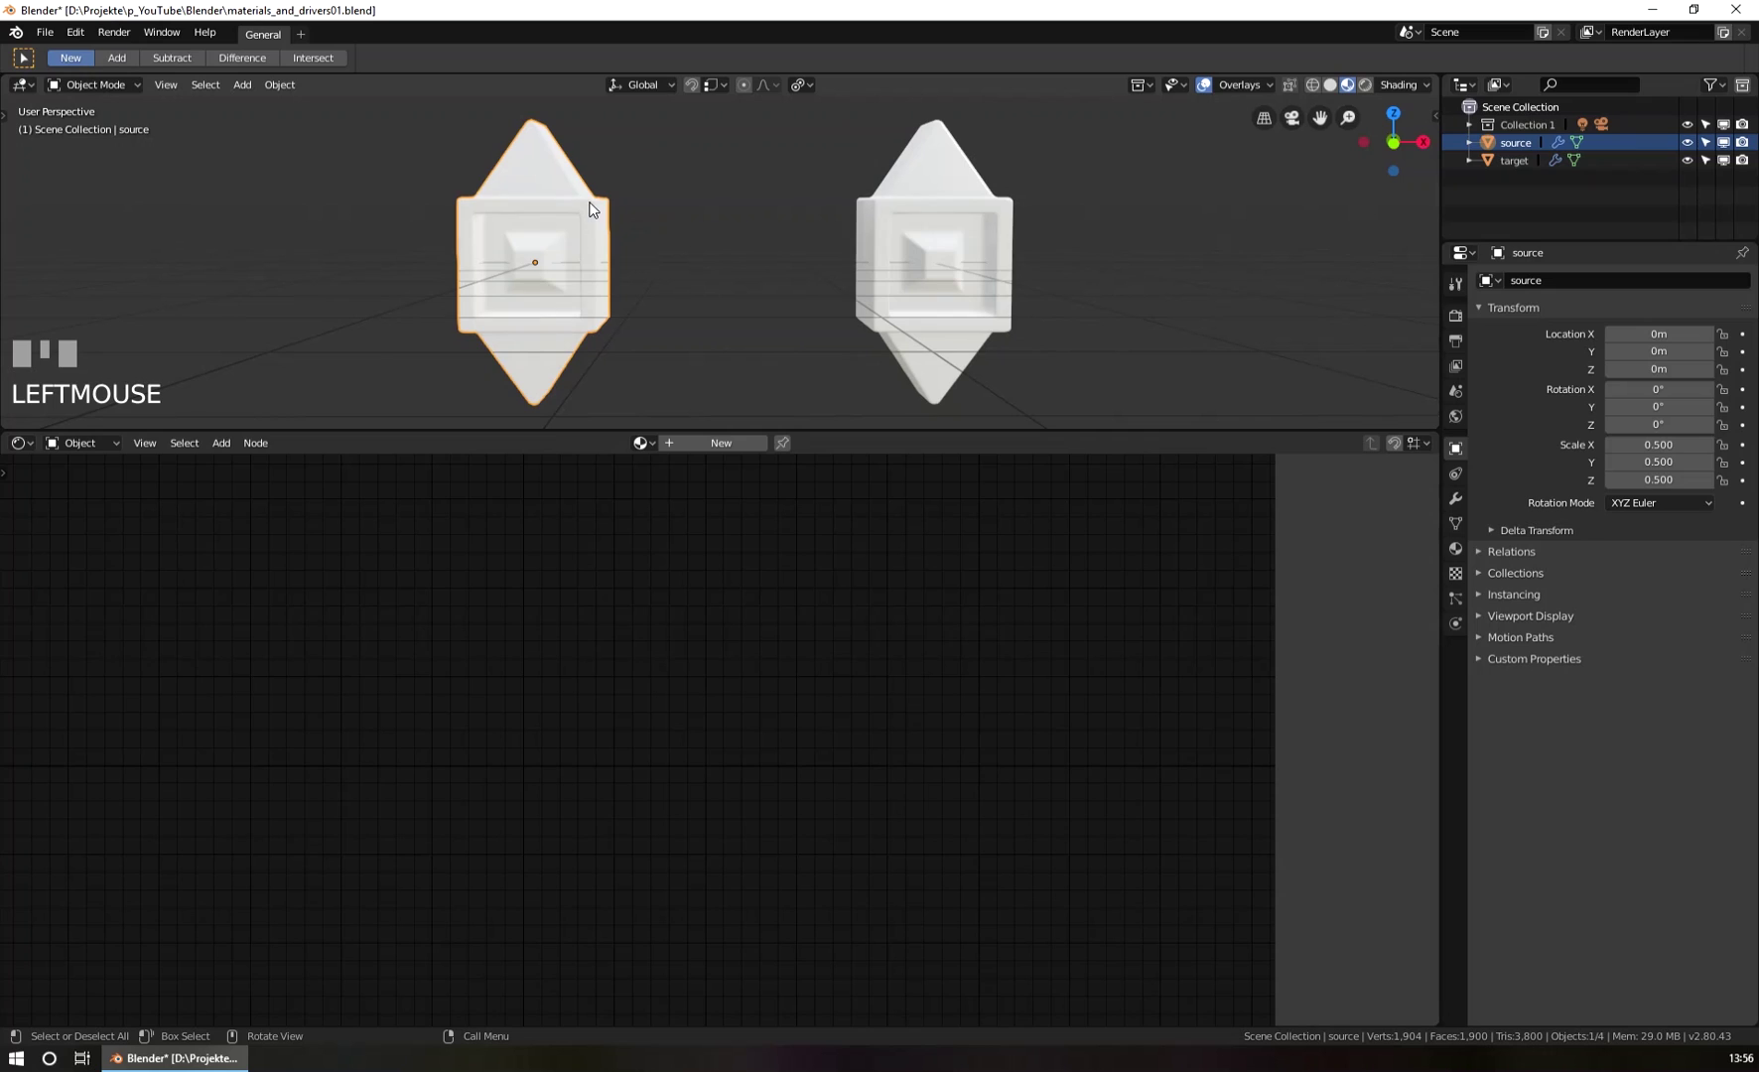
middle_click_drag(754, 250, 781, 250, "shift")
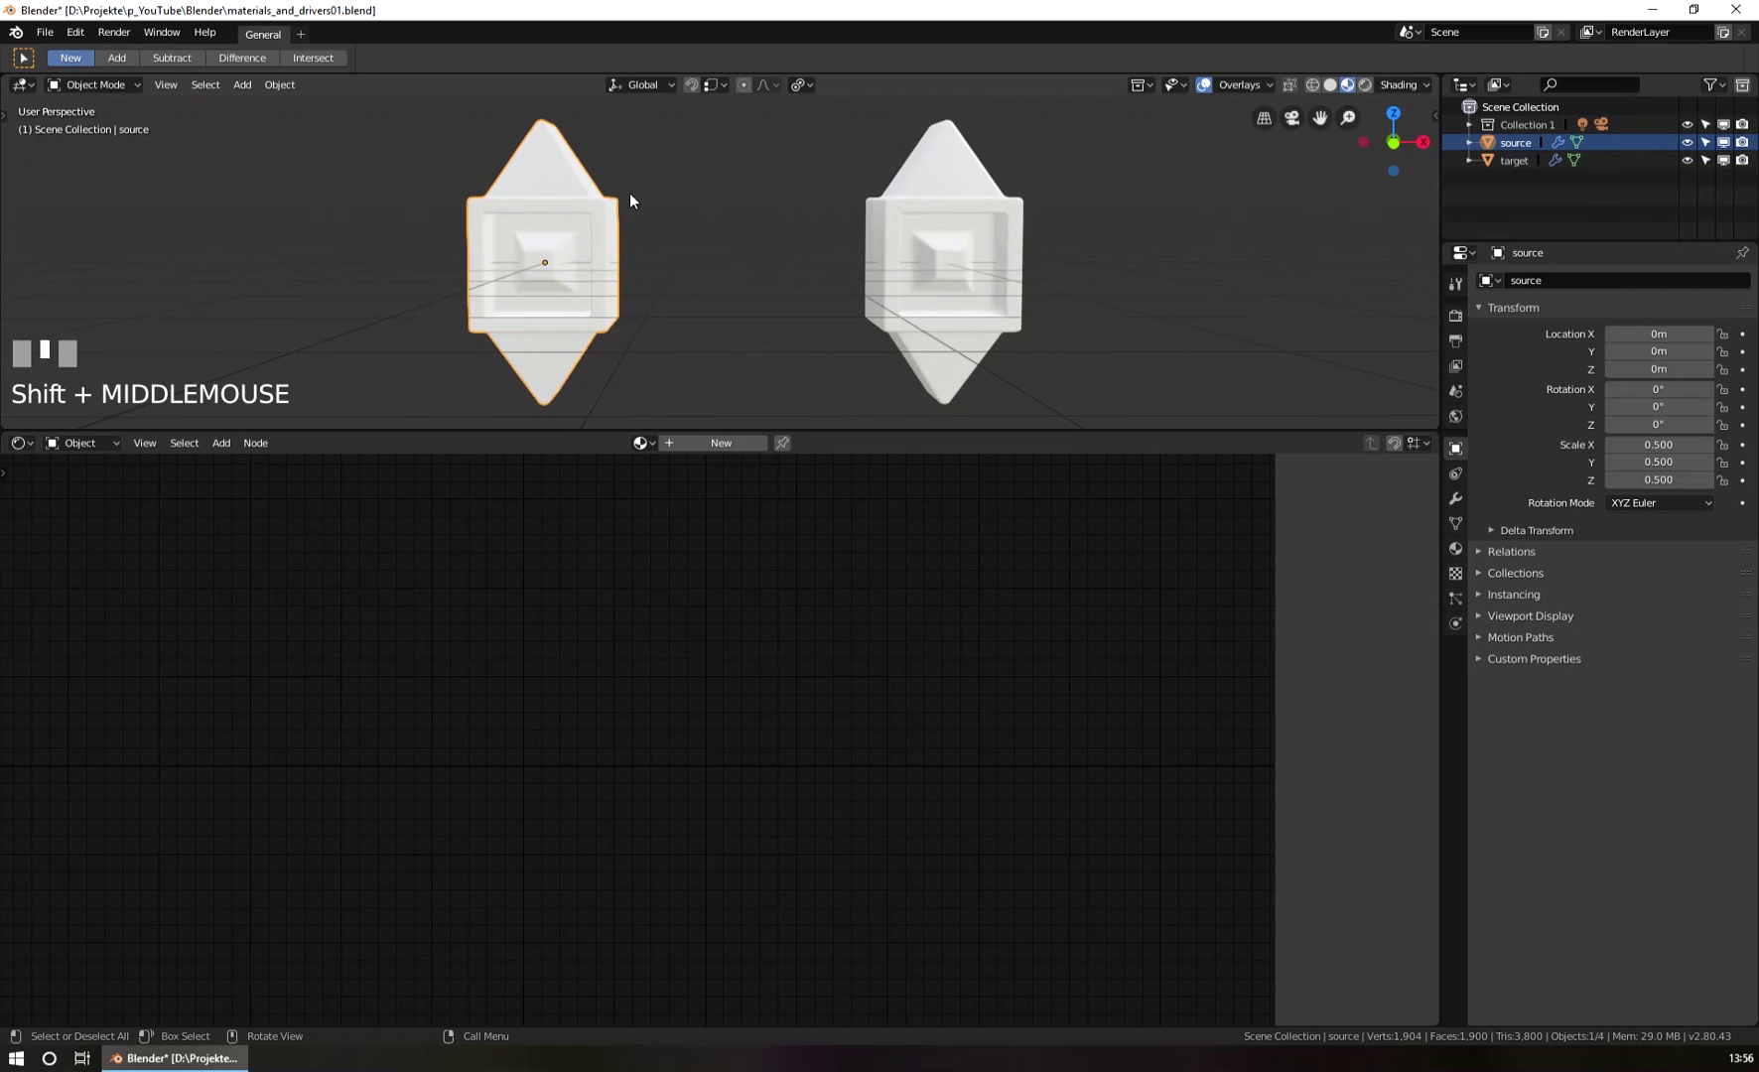
Select the source object and create a new material for it in the Shader Editor.
left_click(572, 185)
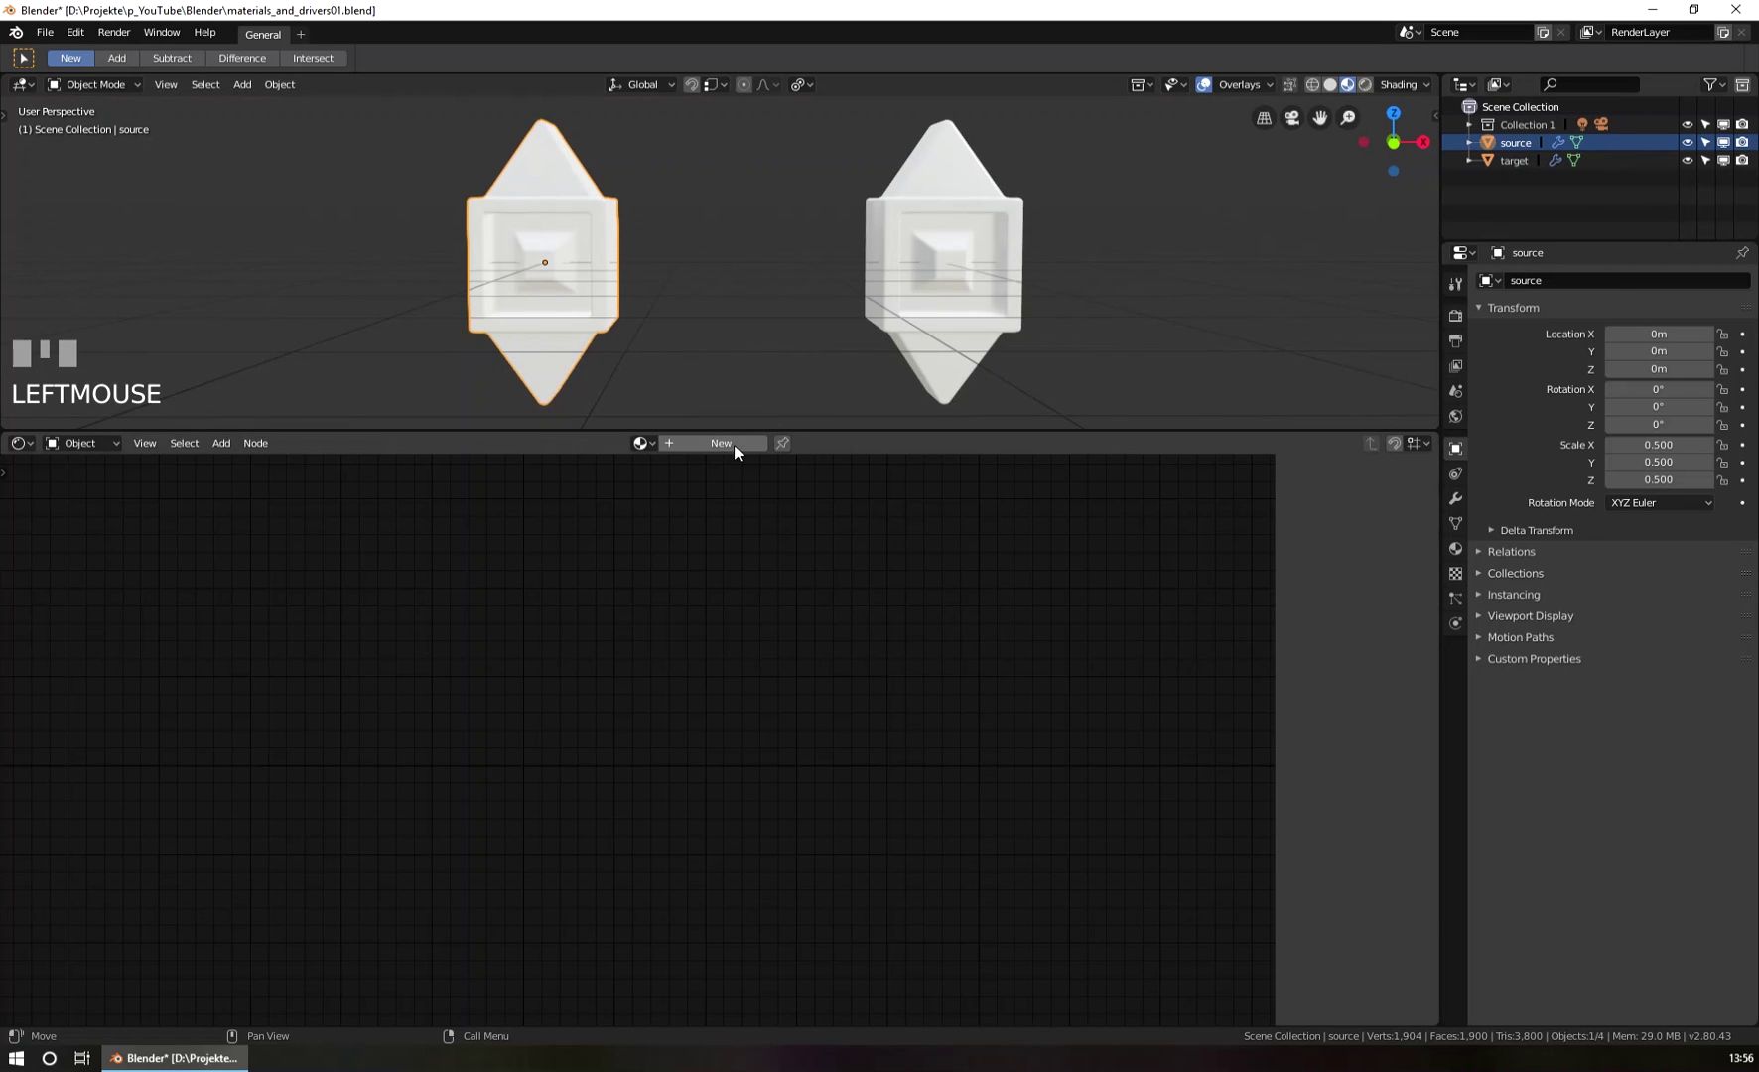
left_click(21, 443)
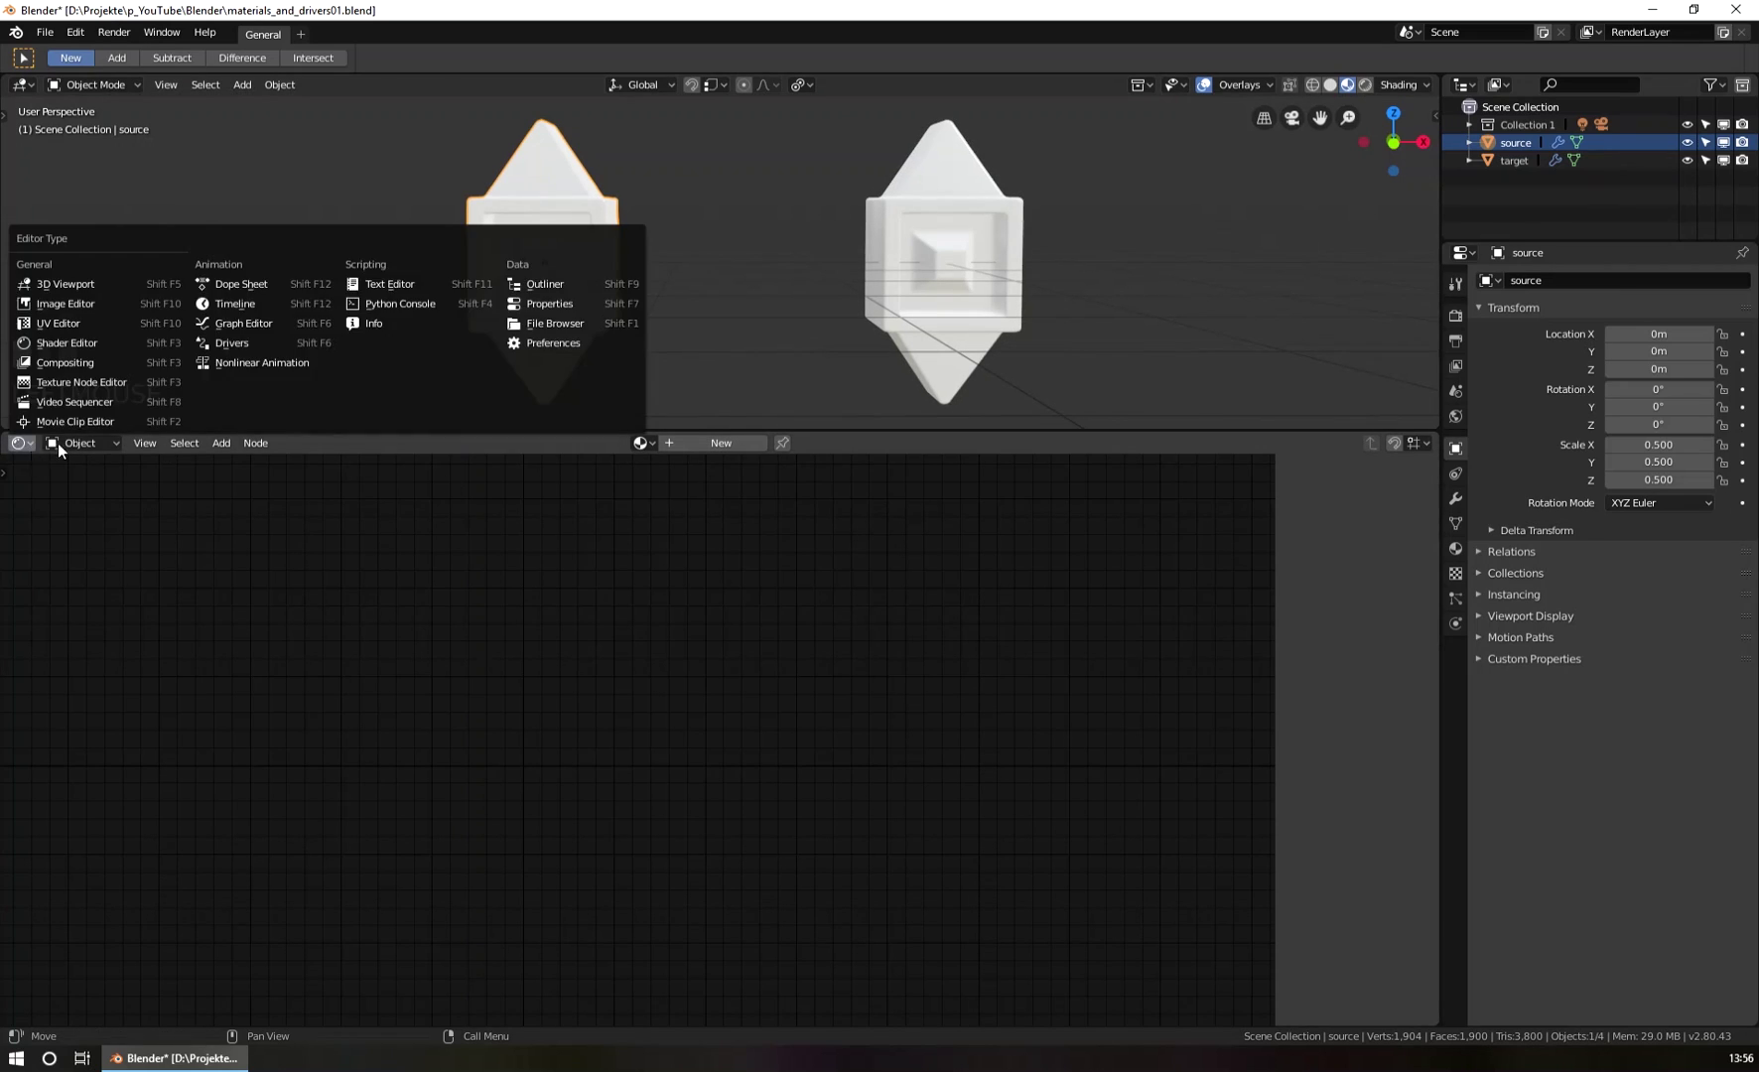
left_click(97, 342)
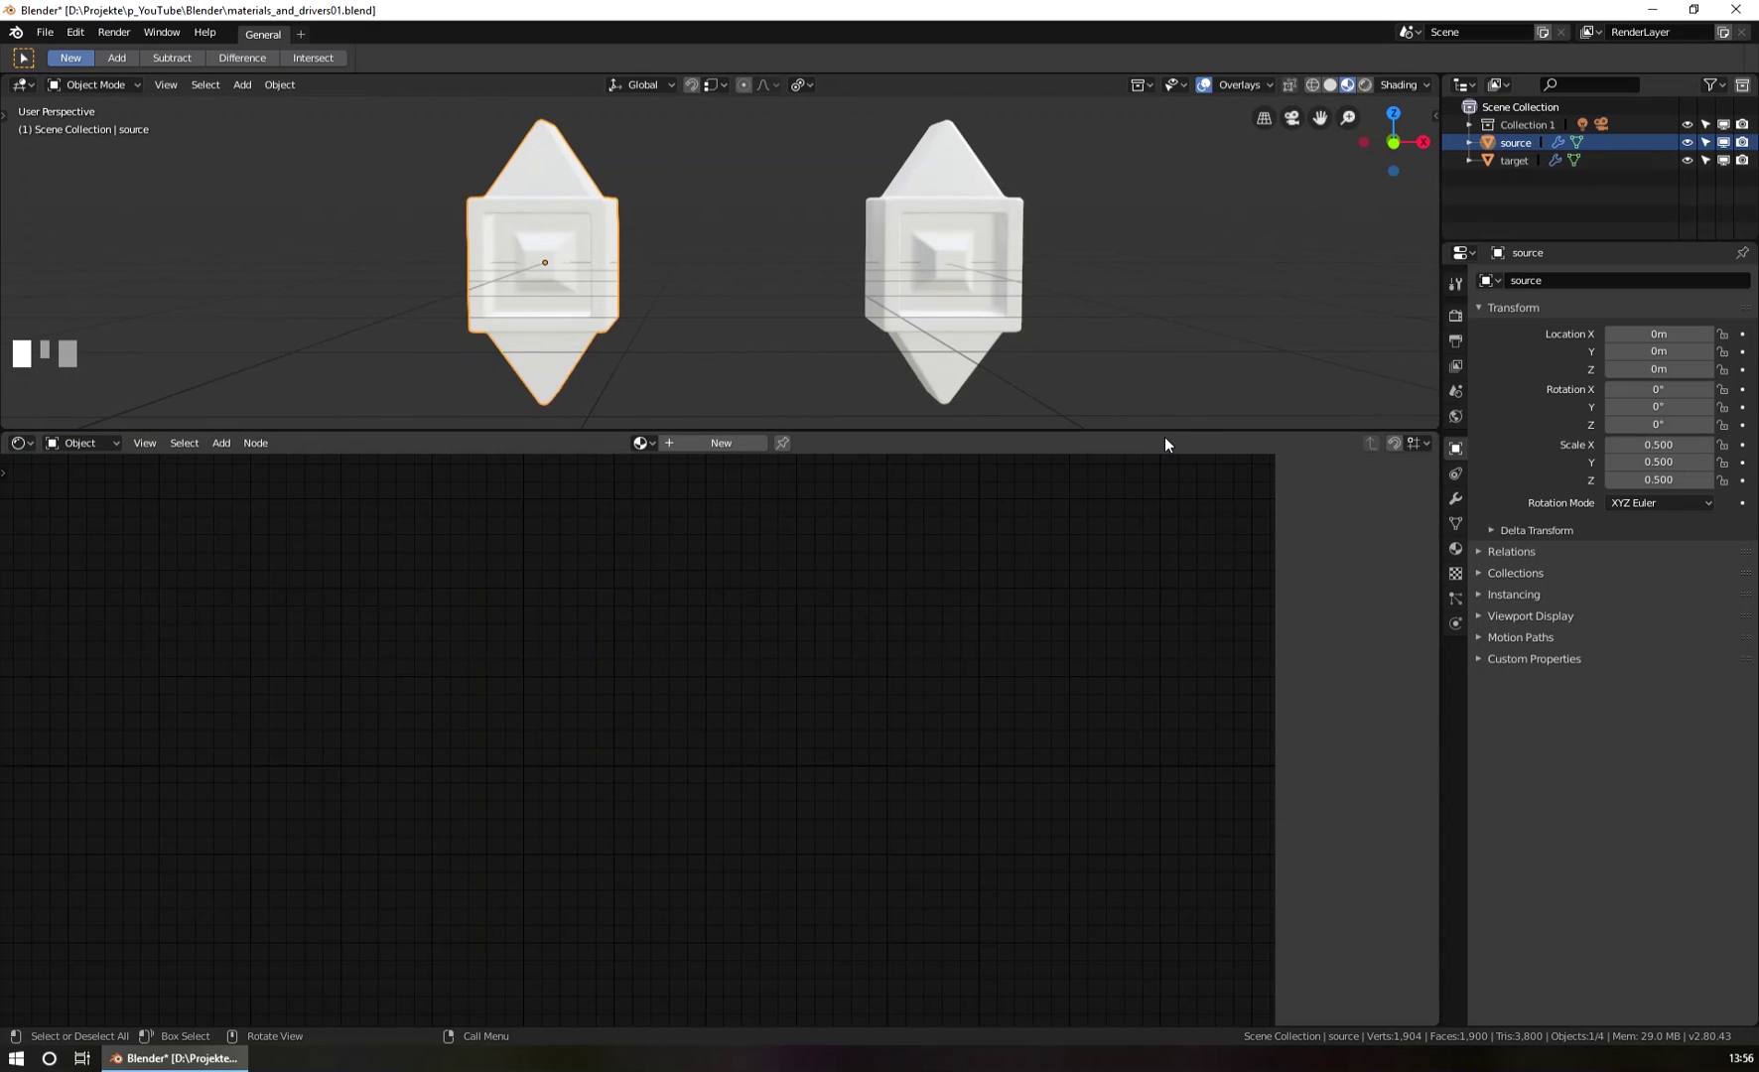
left_click(21, 443)
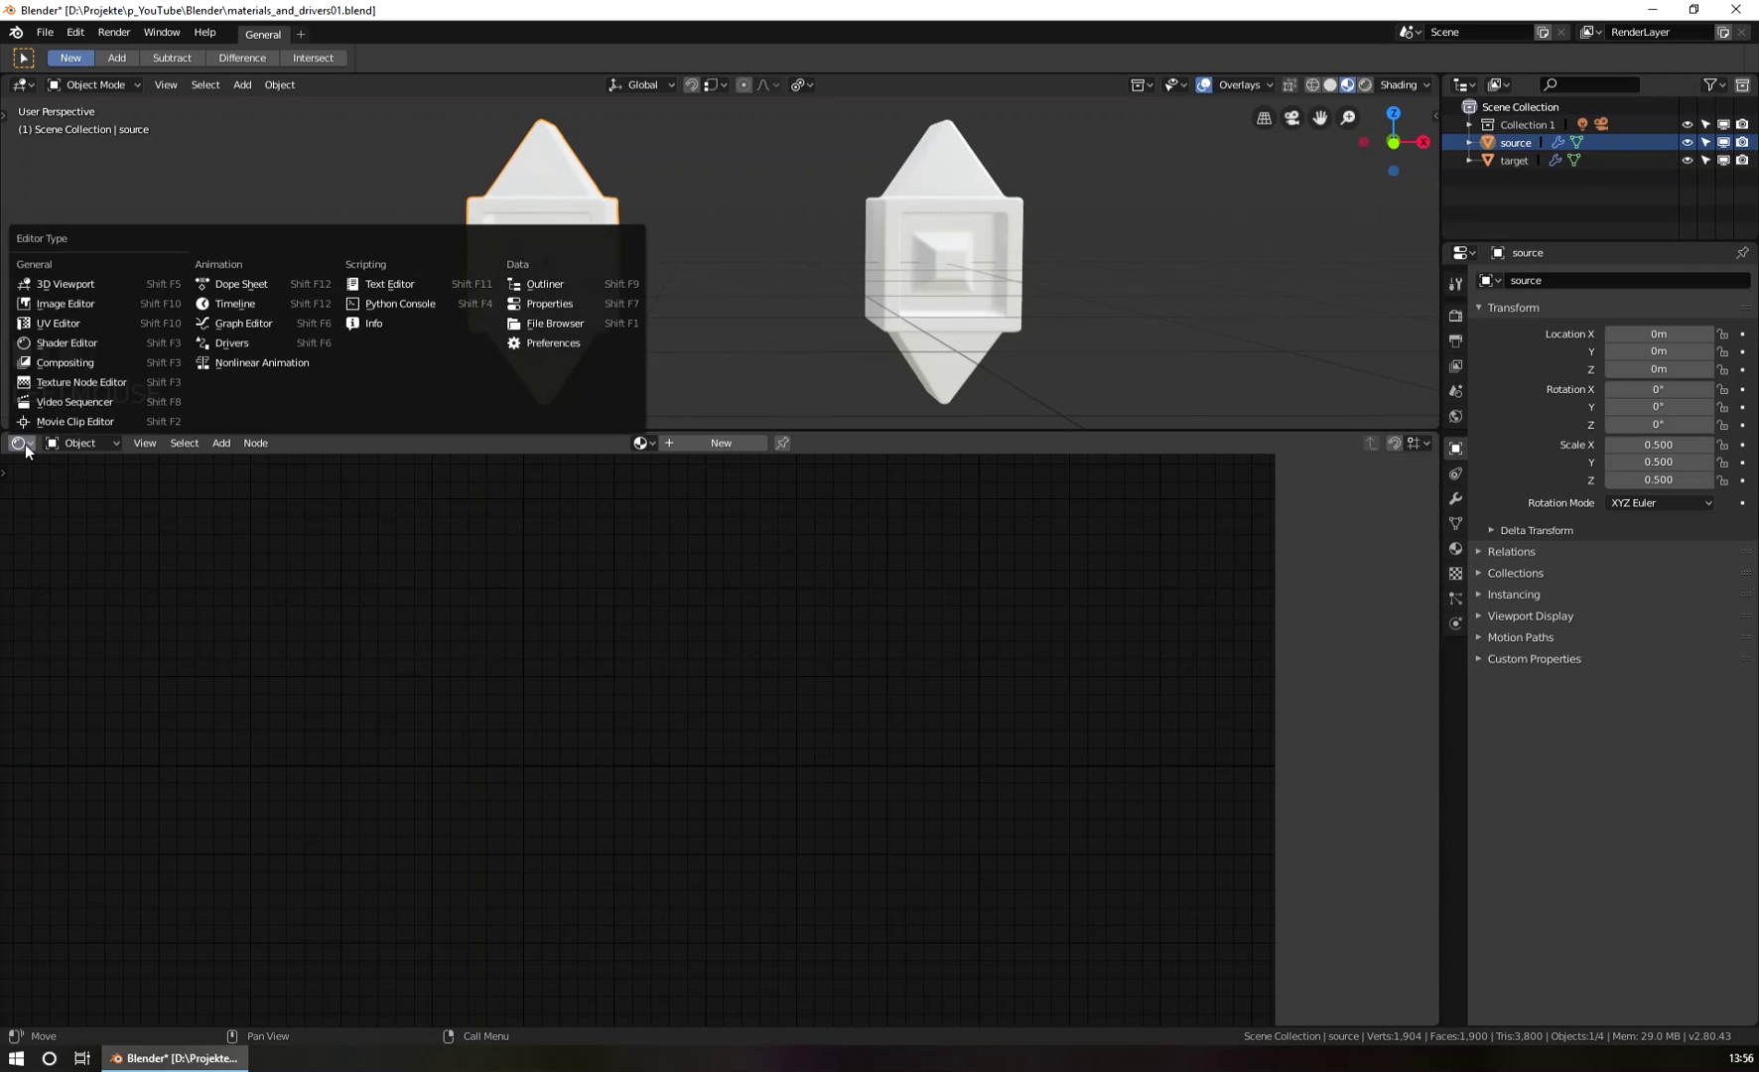
left_click(88, 345)
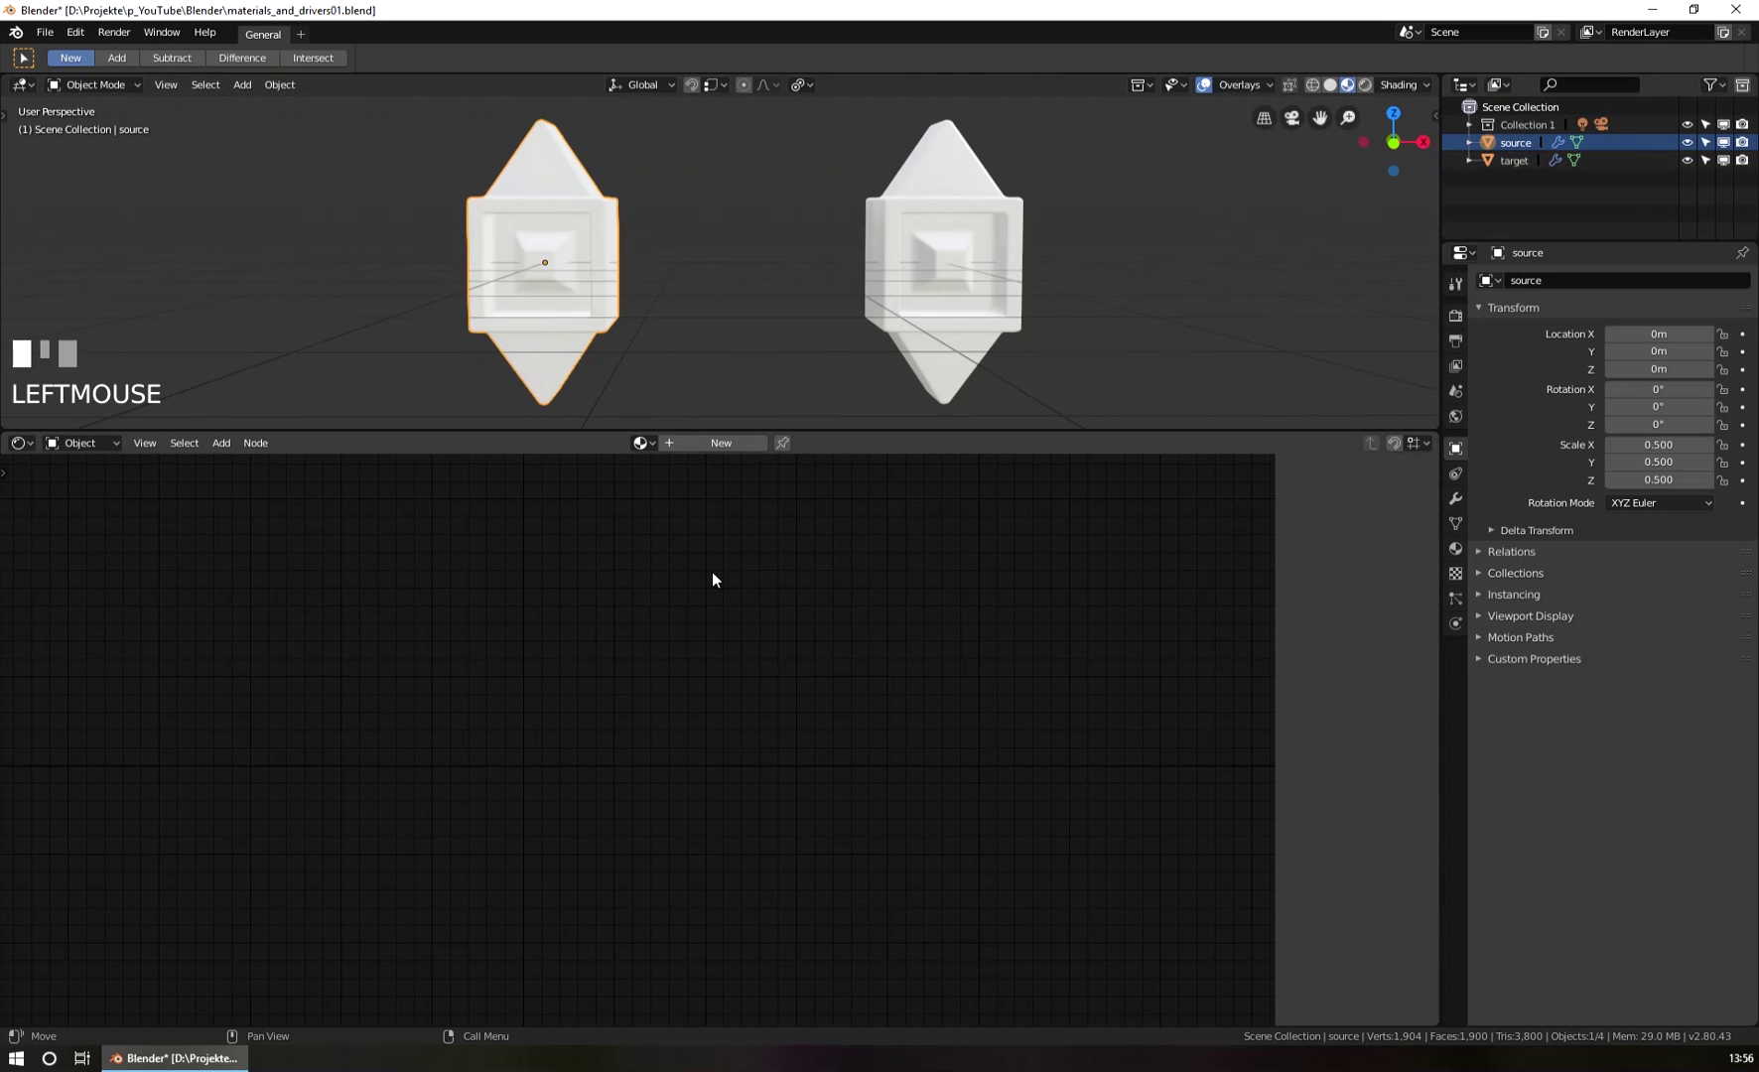
left_click(720, 442)
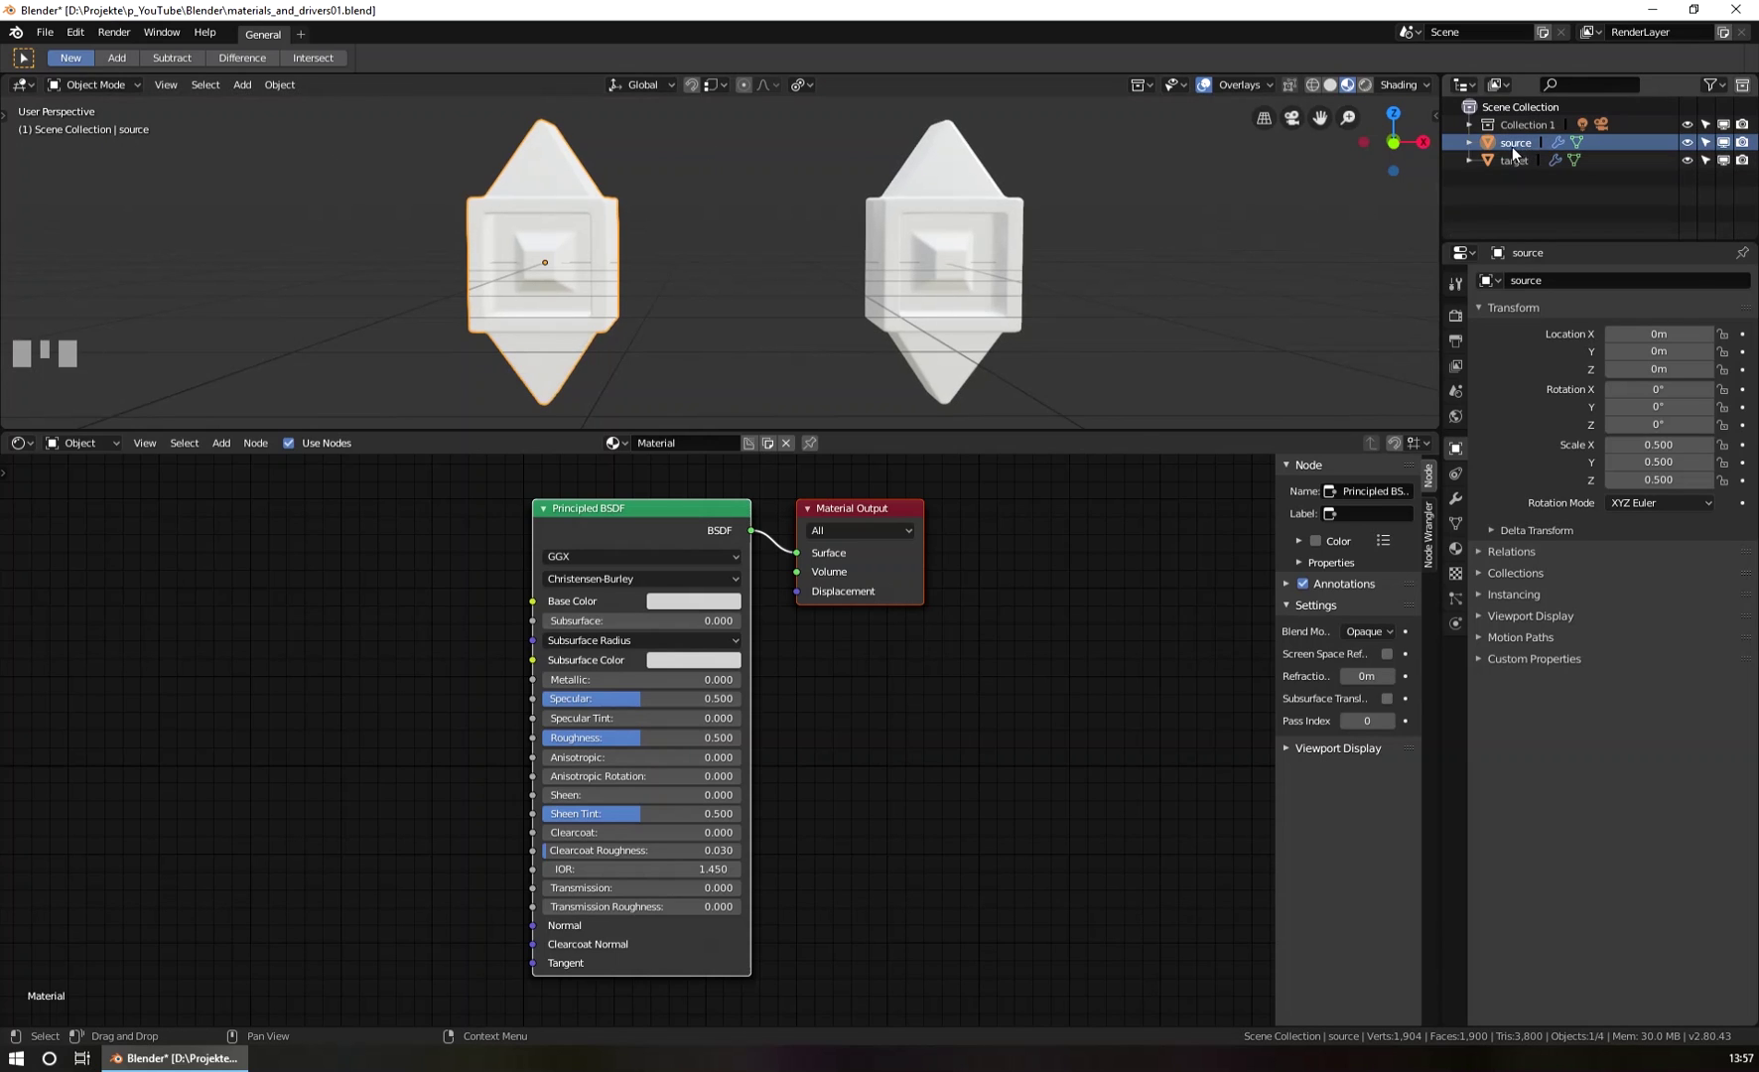
Create a new material for the target object and name it Target.
left_click(948, 194)
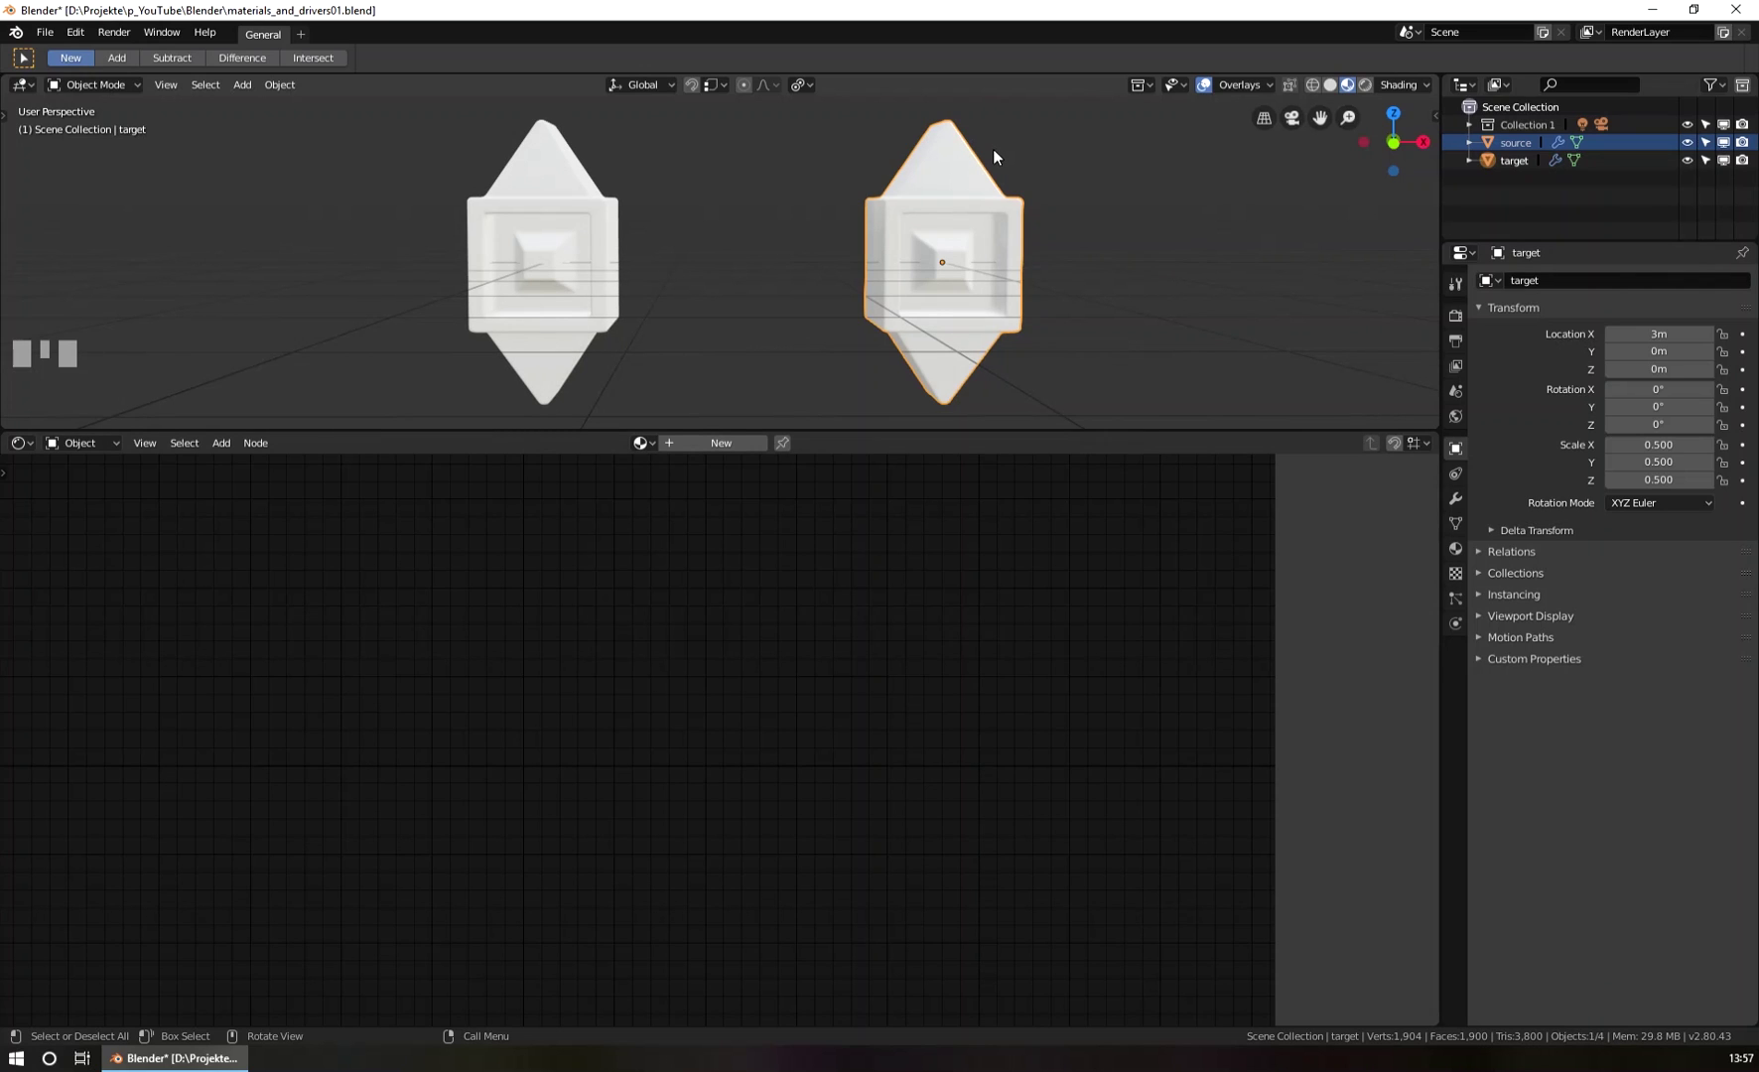
left_click(727, 446)
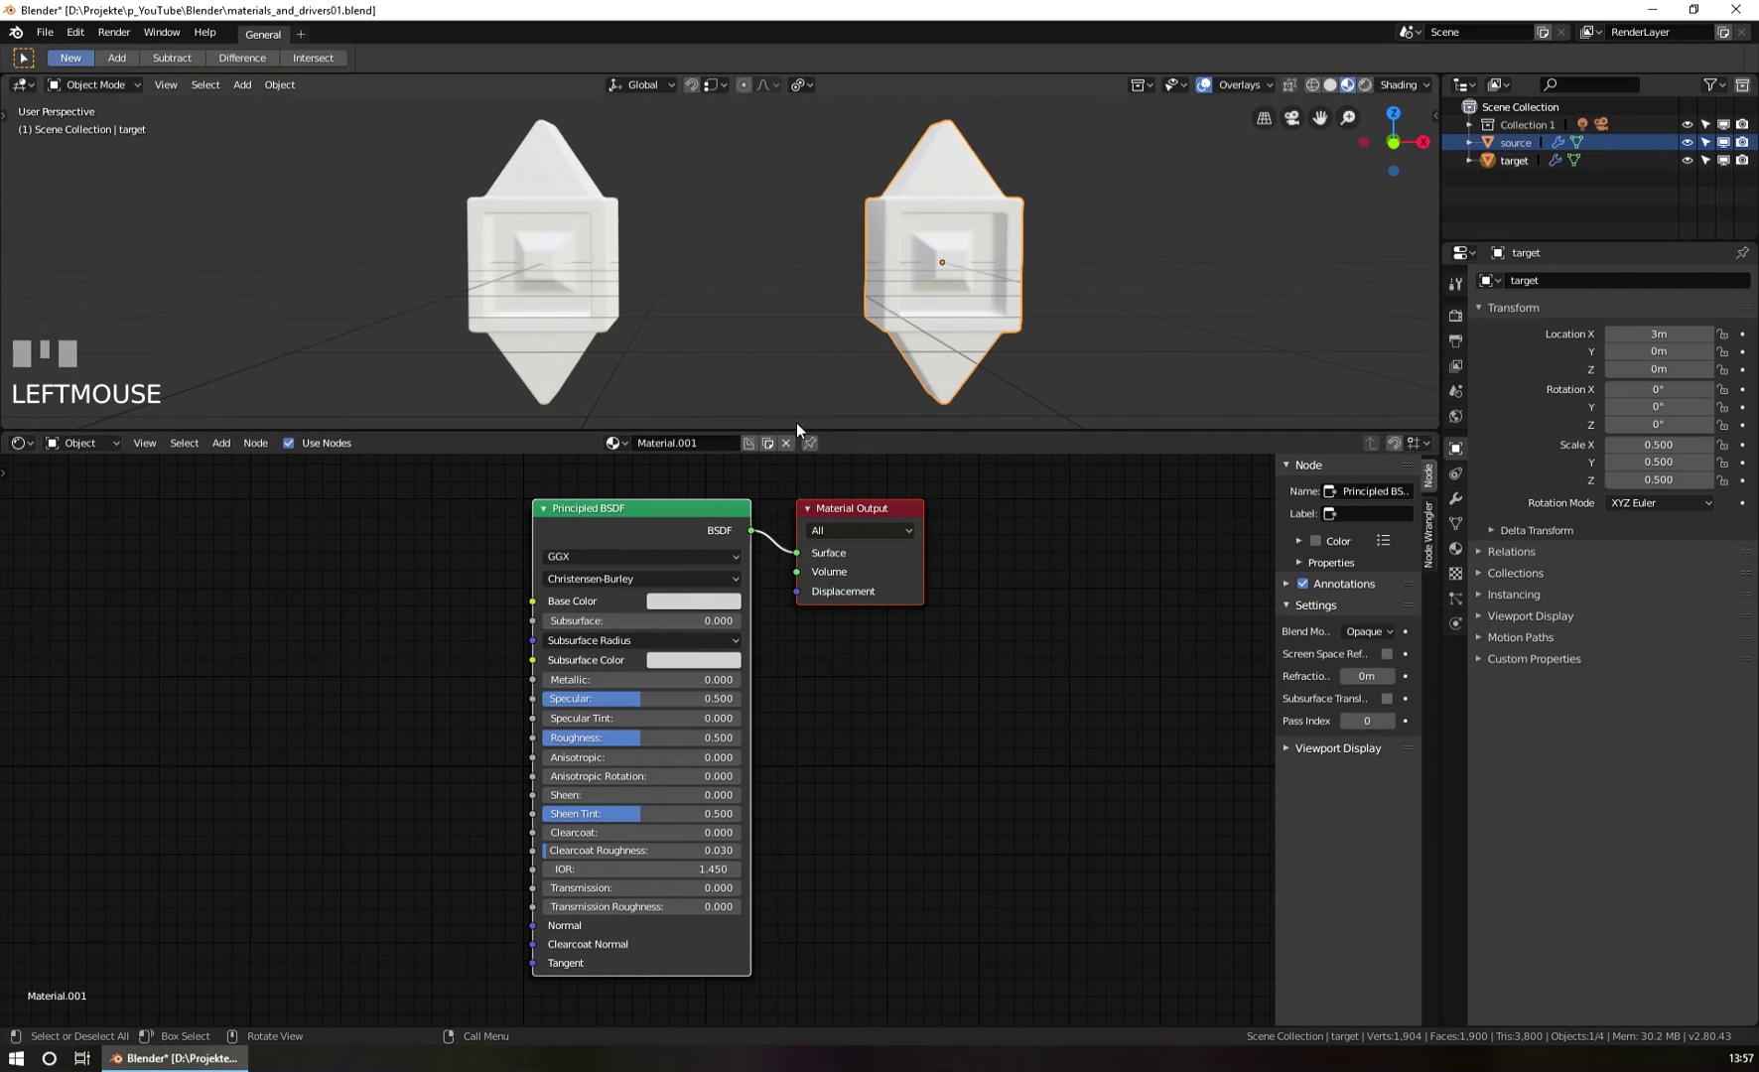
left_click(711, 446)
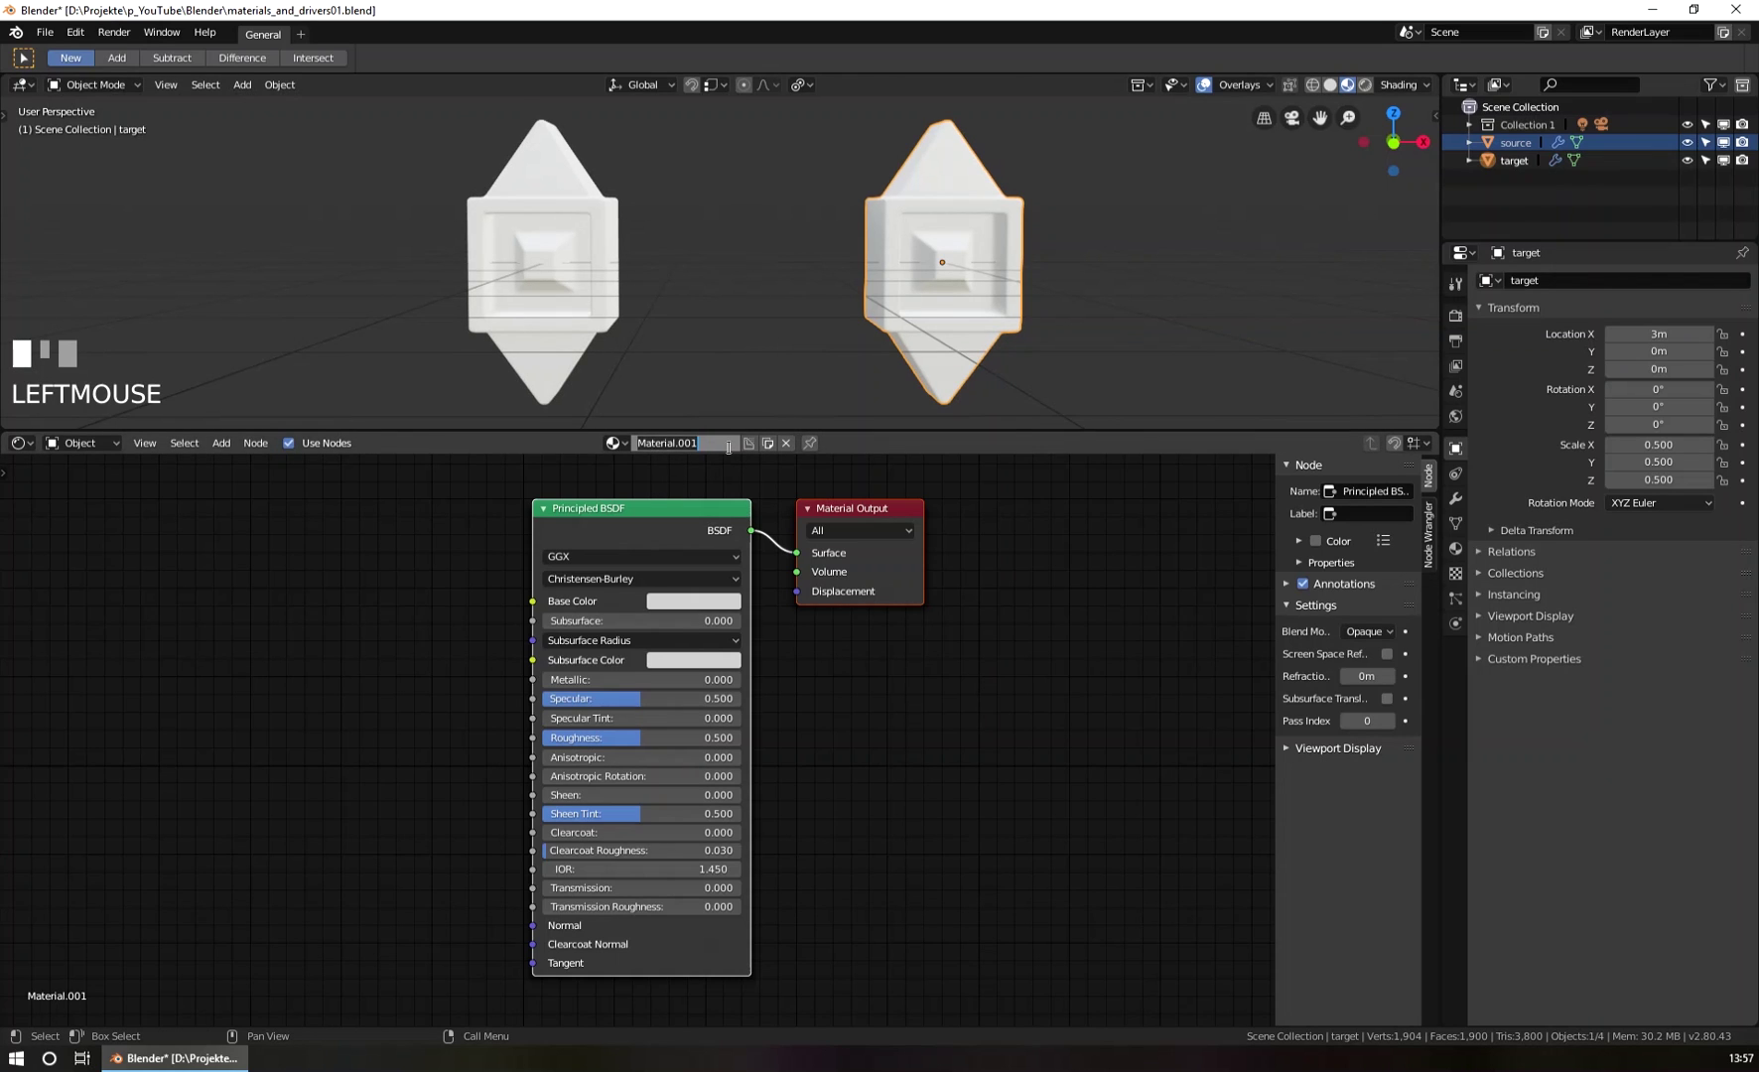
type("Target")
key("Return")
Rename the source object's material as Source.
left_click(588, 266)
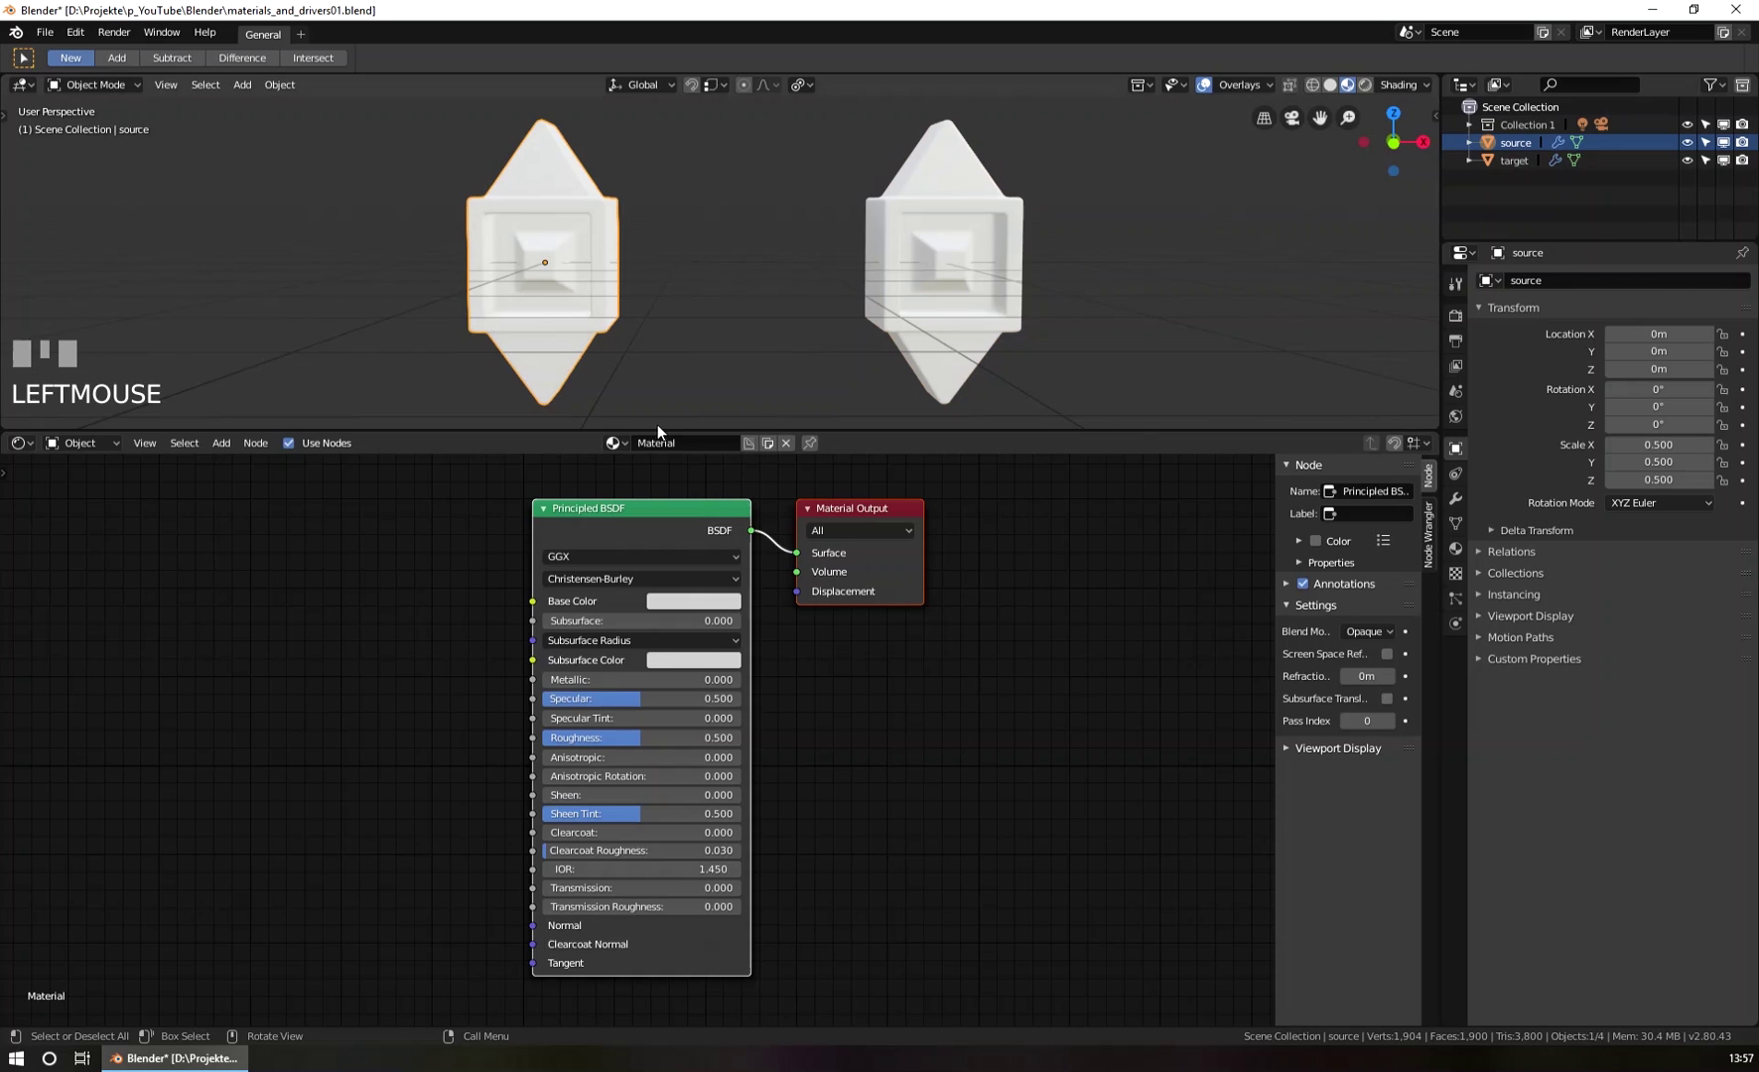
left_click(713, 443)
type("Sourc")
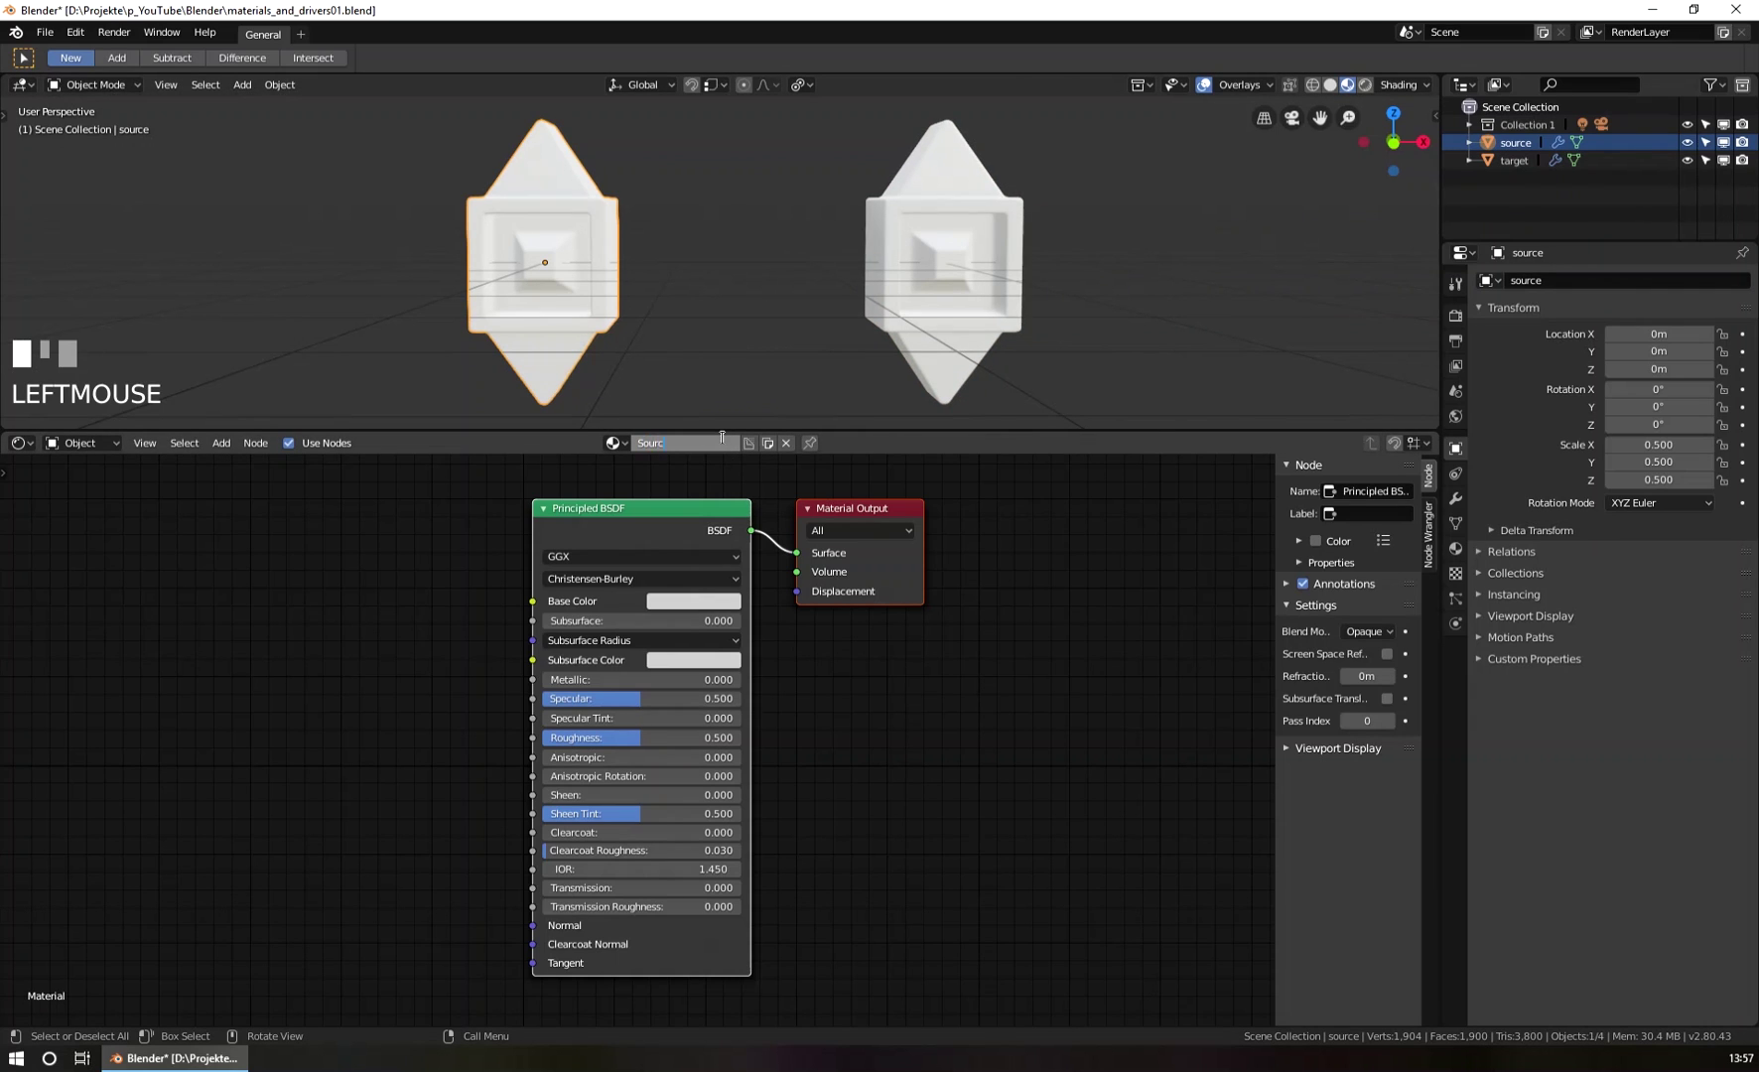
type("e")
key("Return")
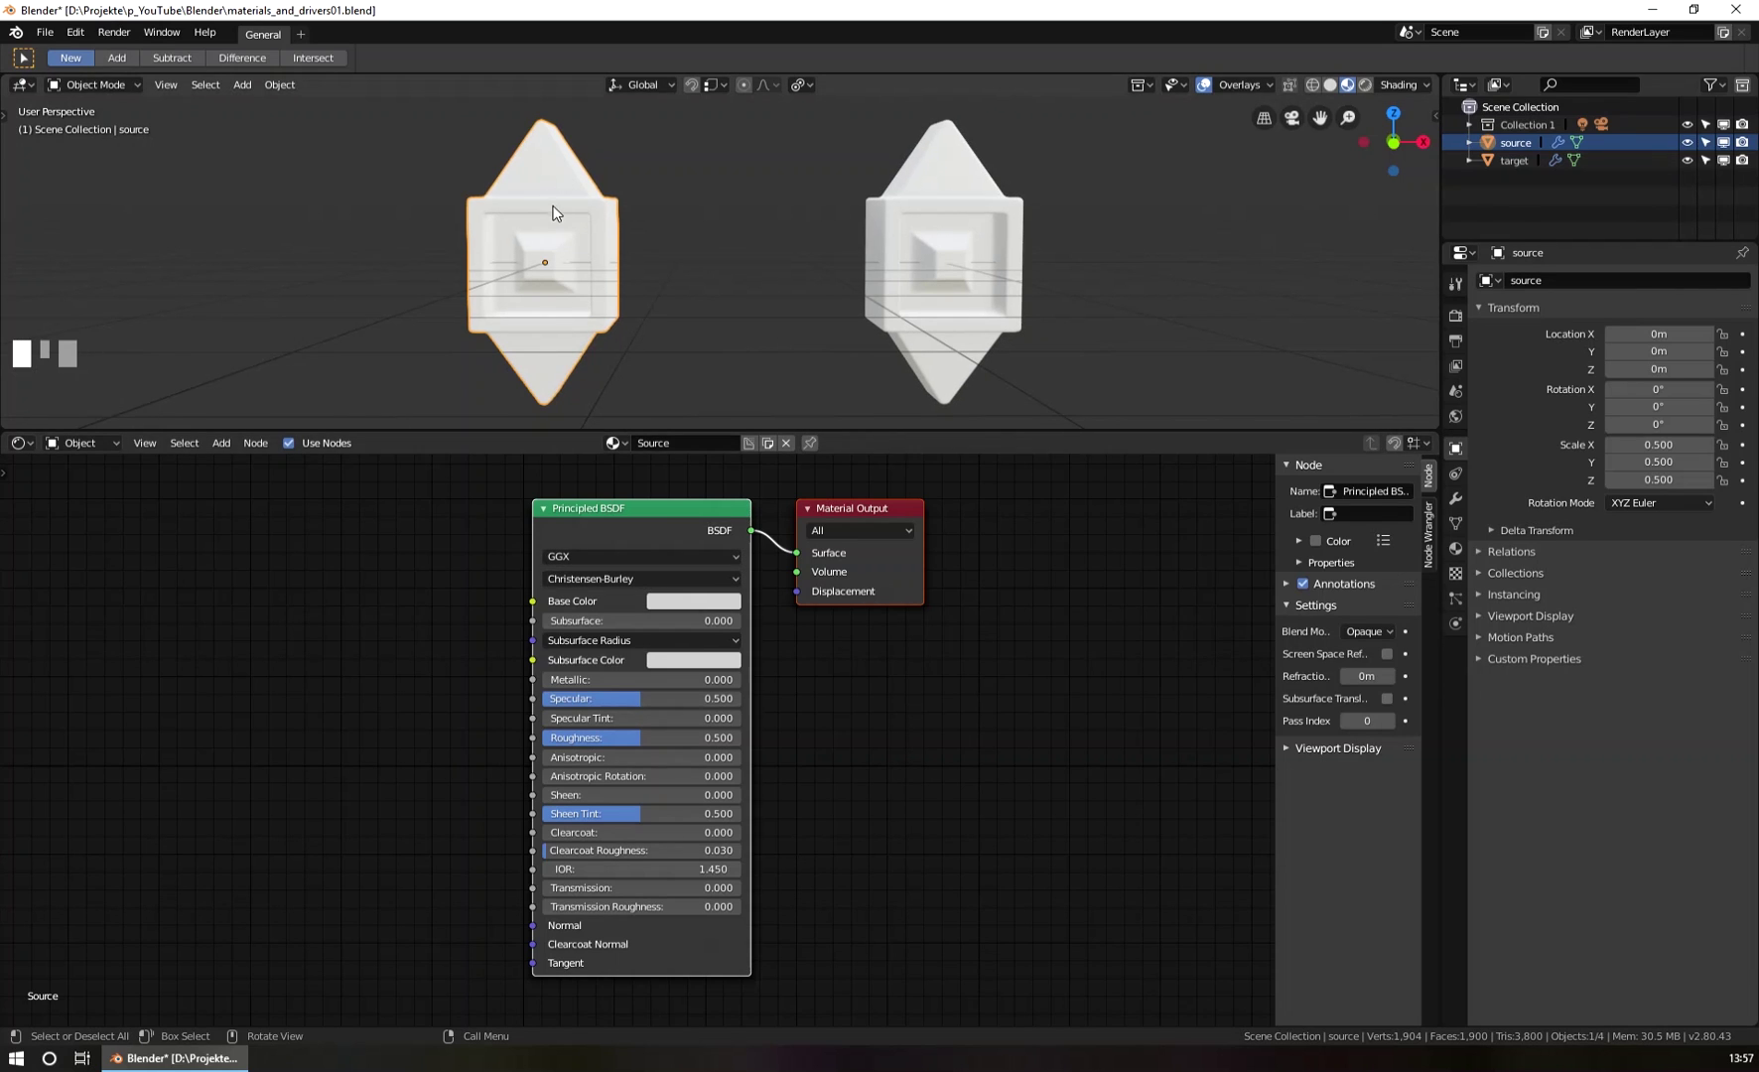
Set the Source material's base color to blue, hex 003EE7, and copy its hex code.
left_click(675, 602)
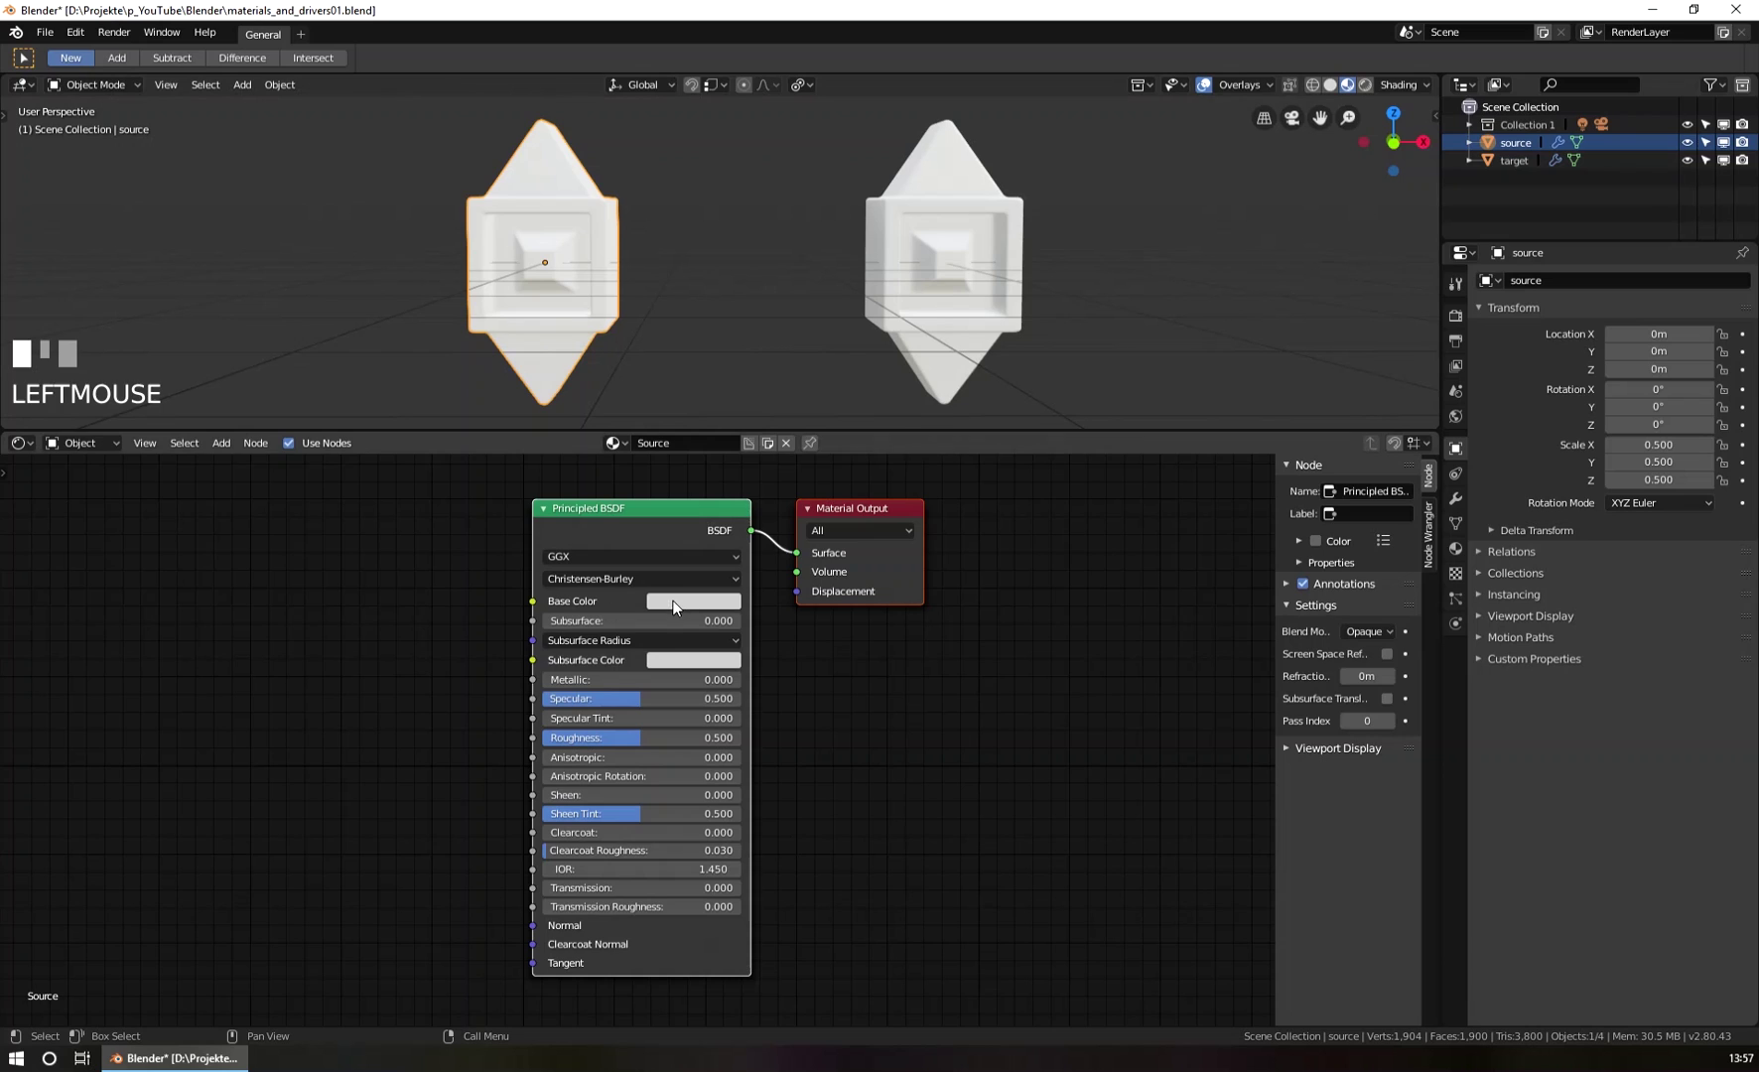
left_click(771, 364)
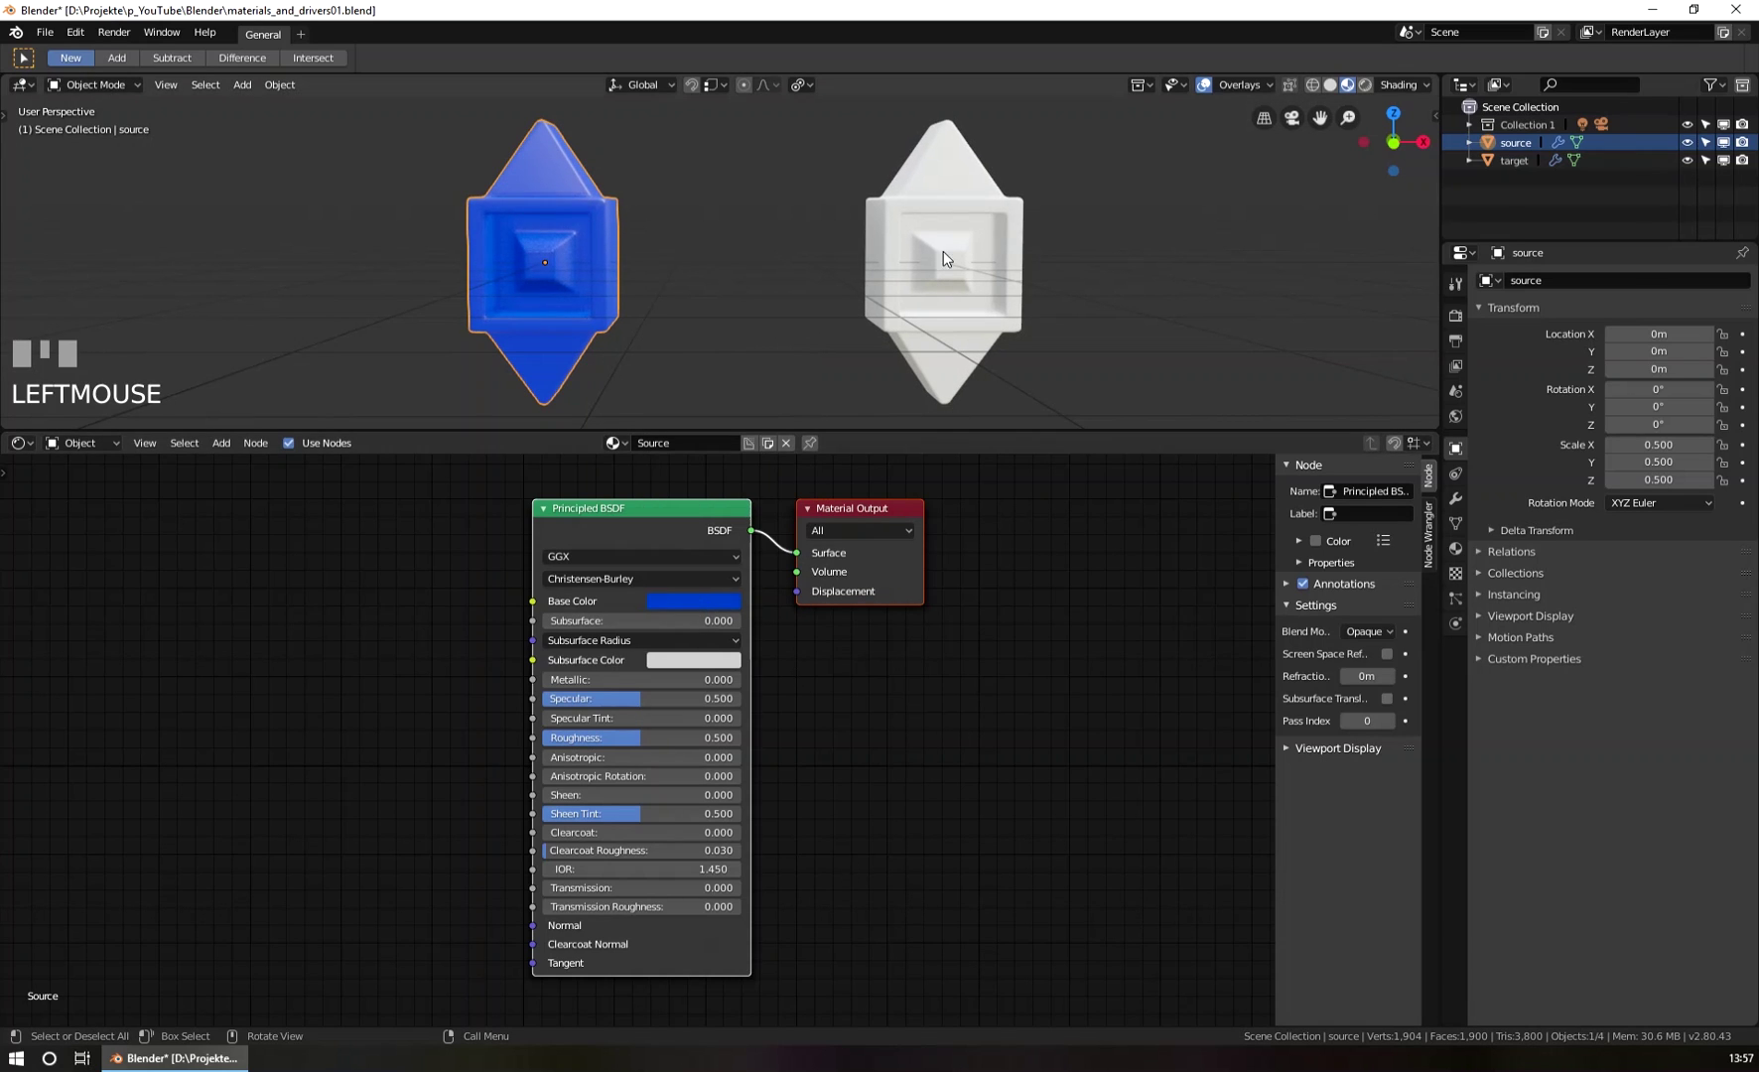
left_click(698, 600)
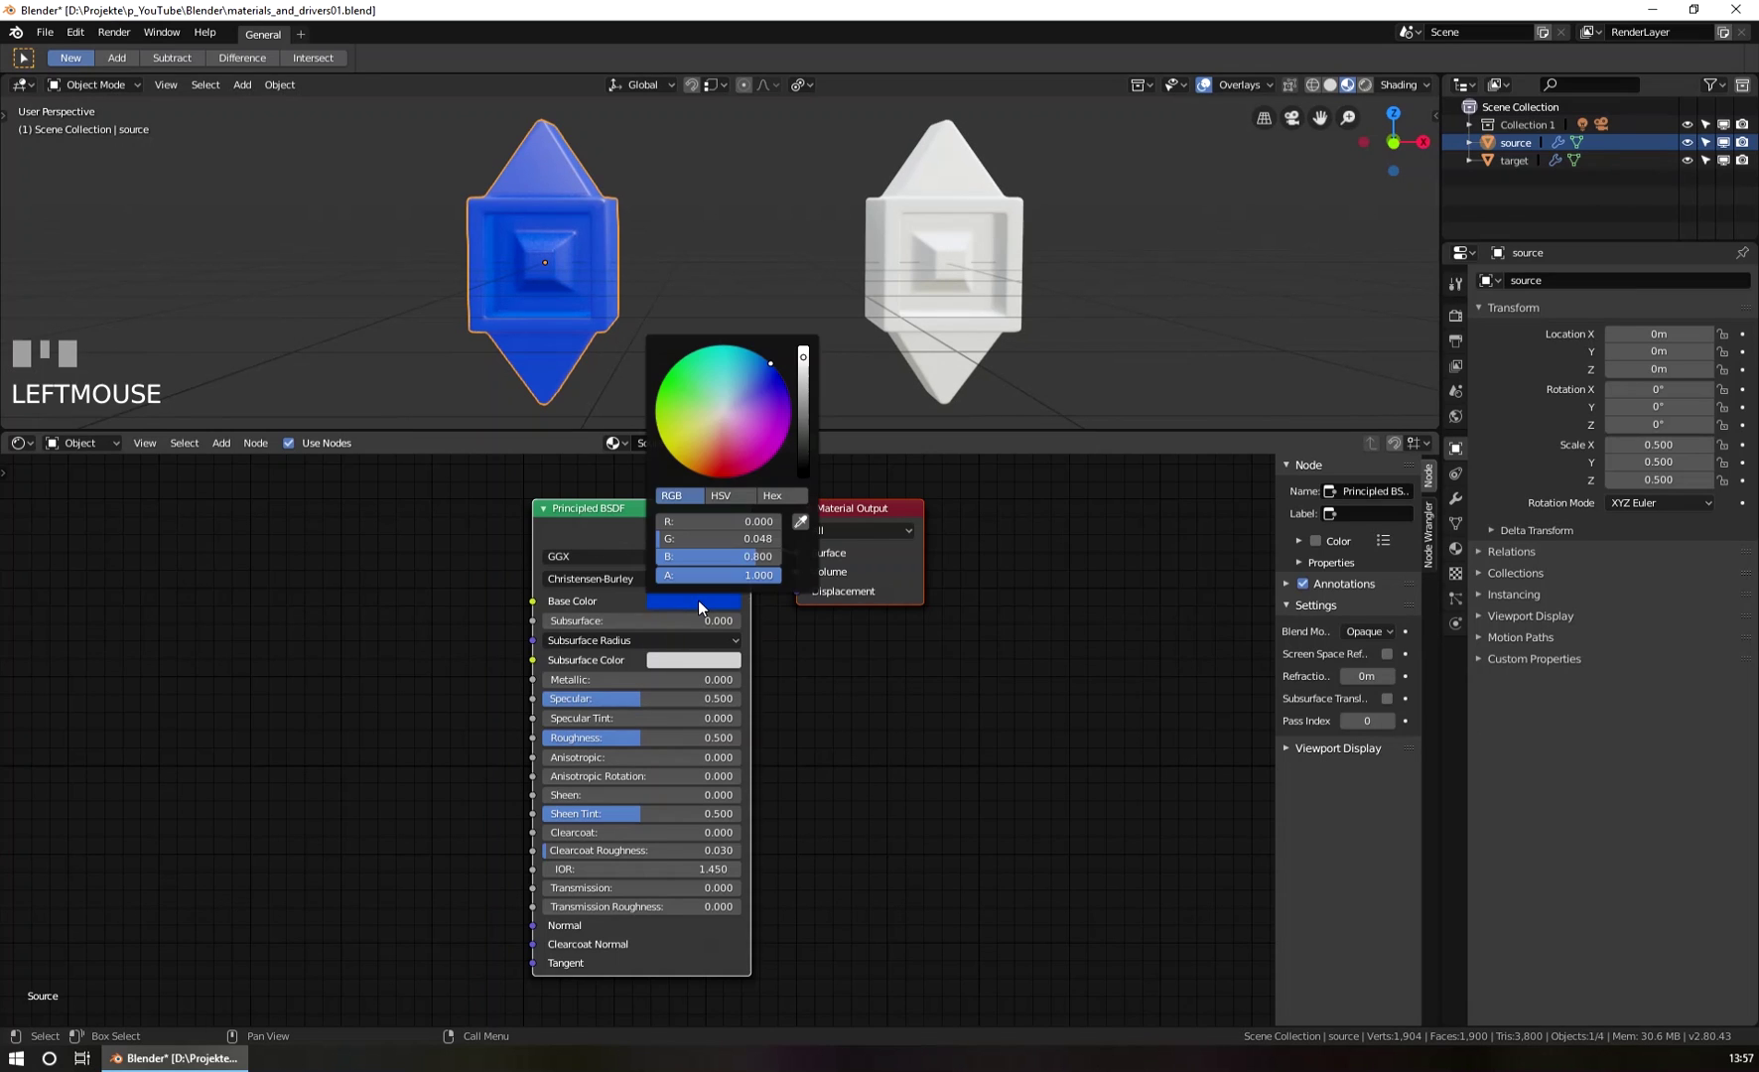
left_click(782, 496)
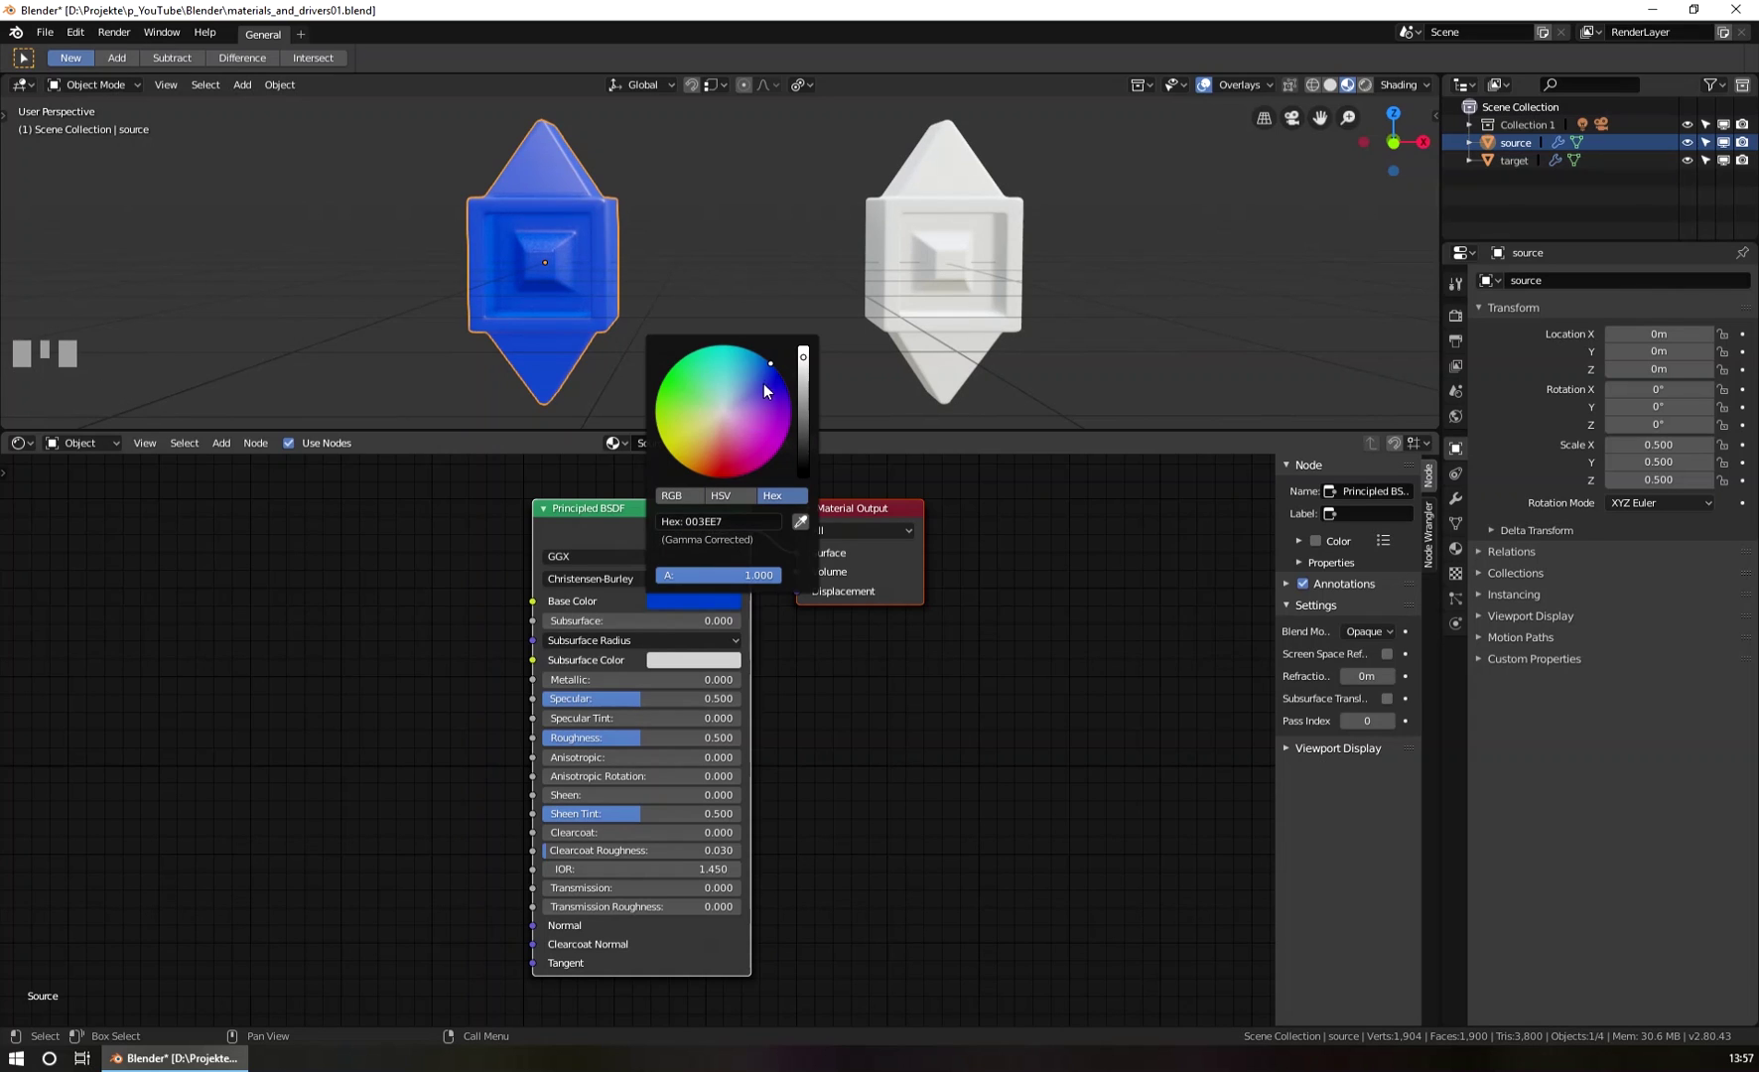
left_click(725, 521)
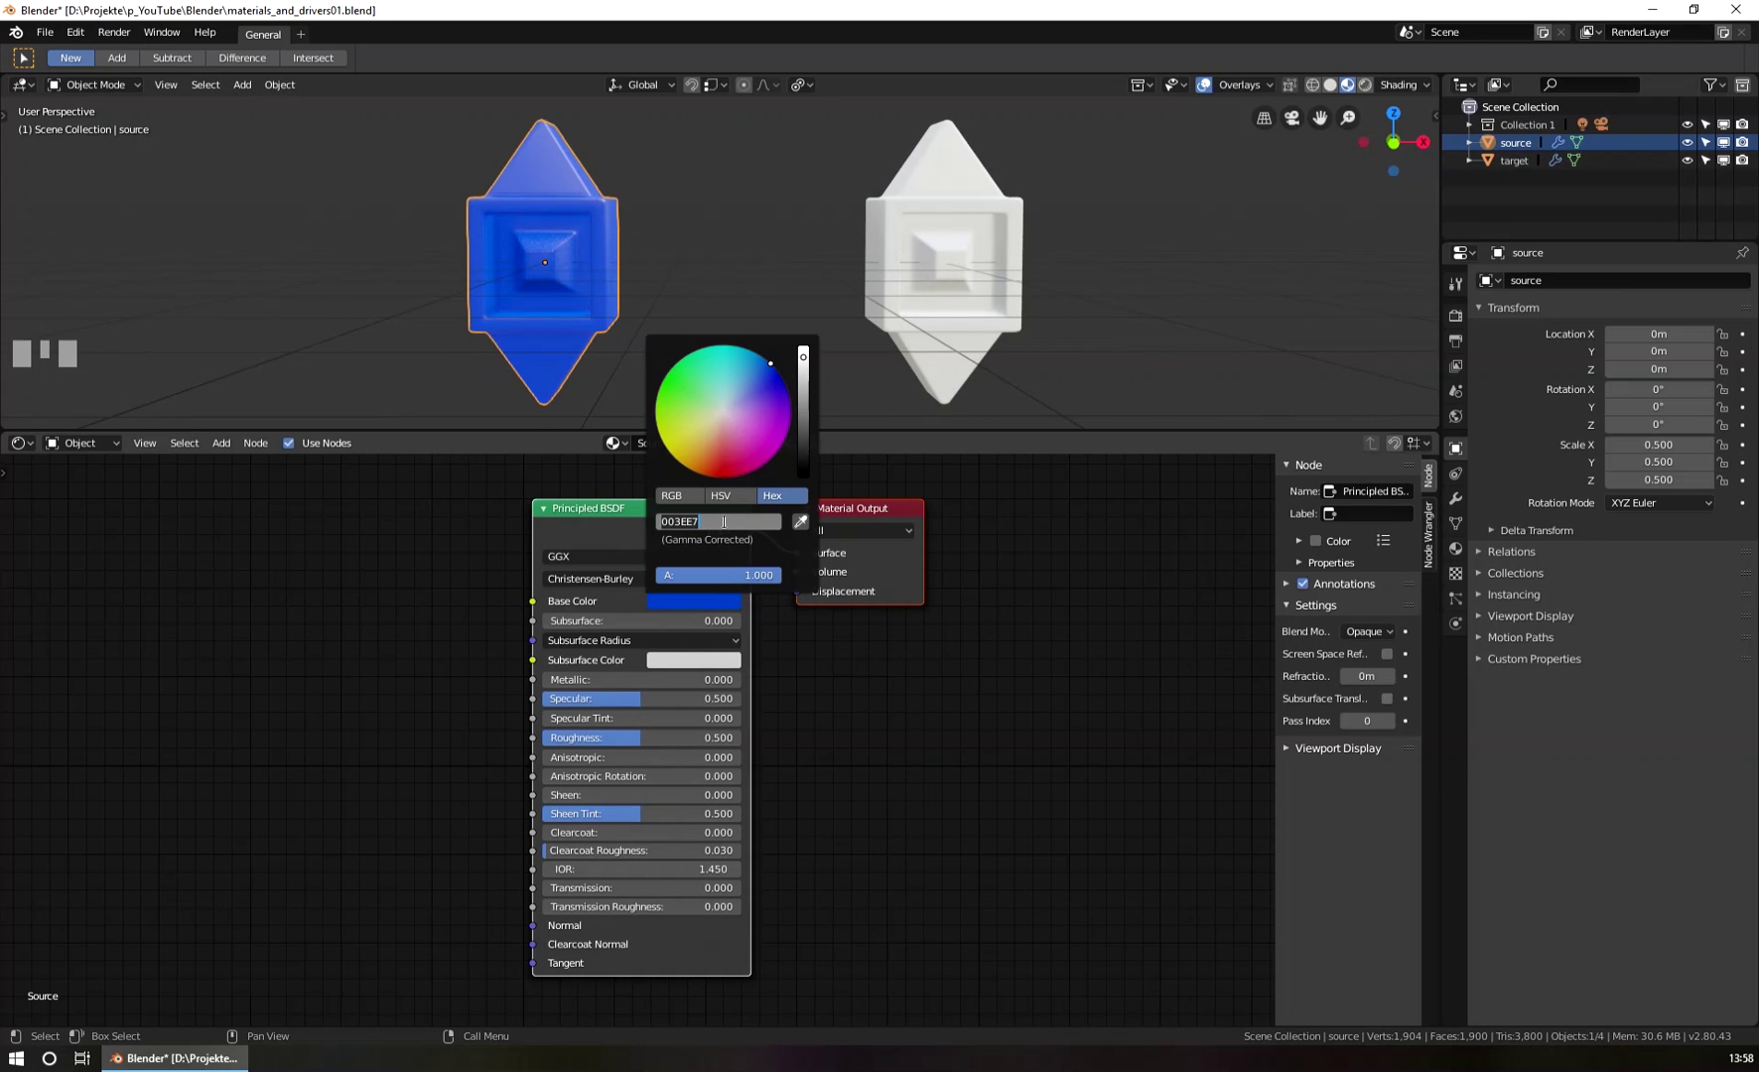
left_click(878, 766)
Add a MixRGB node to the Target material and connect its Color output to the Principled BSDF's Base Color.
left_click(969, 204)
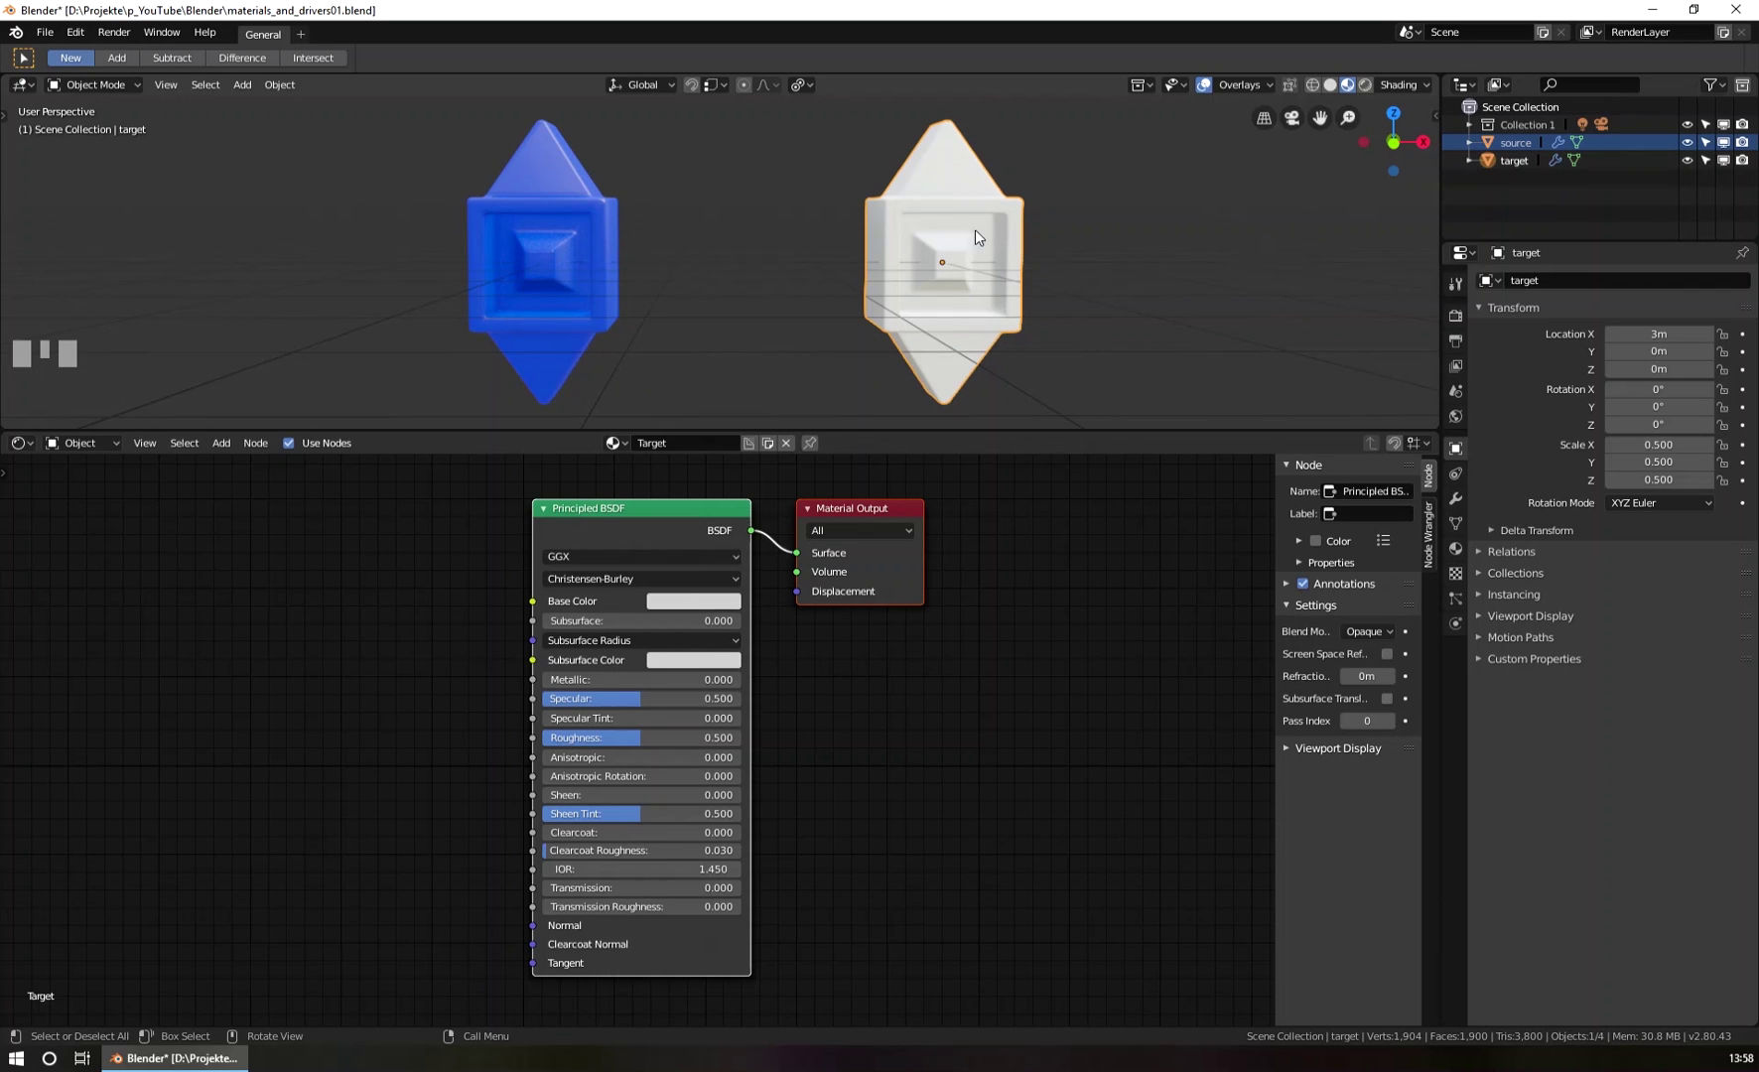
left_click(557, 189)
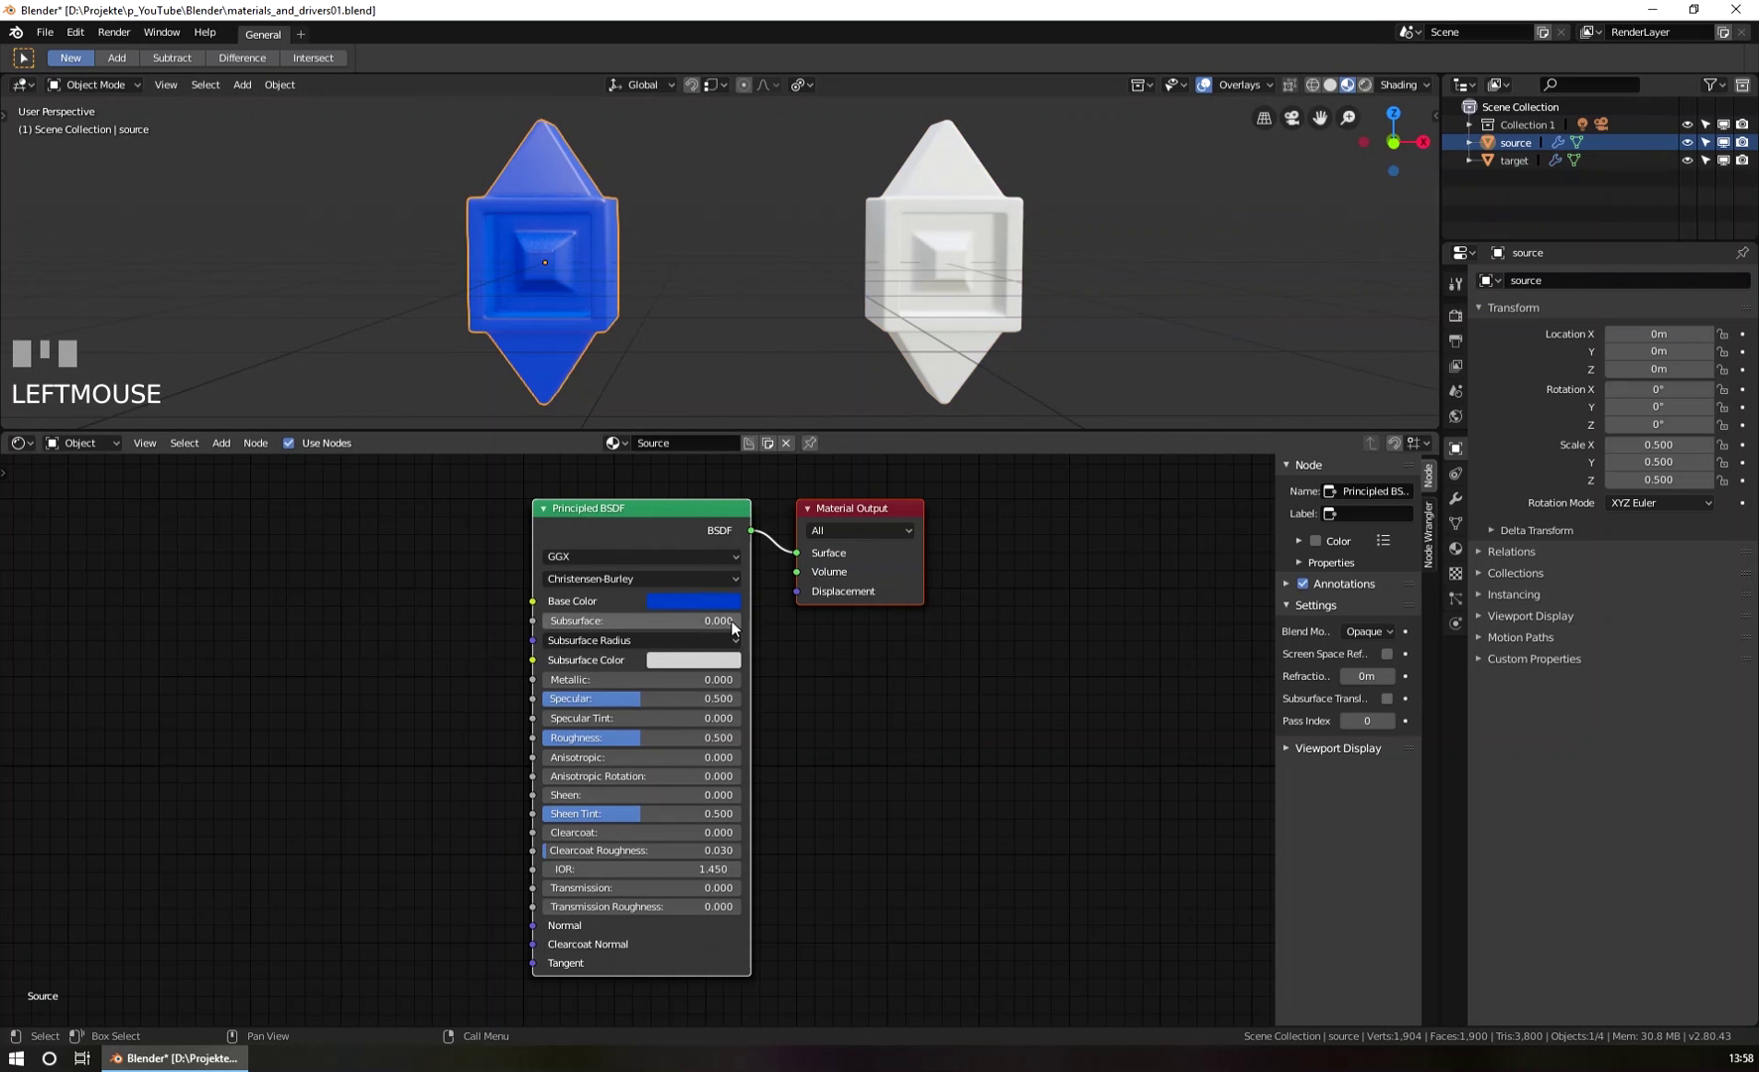
left_click(914, 213)
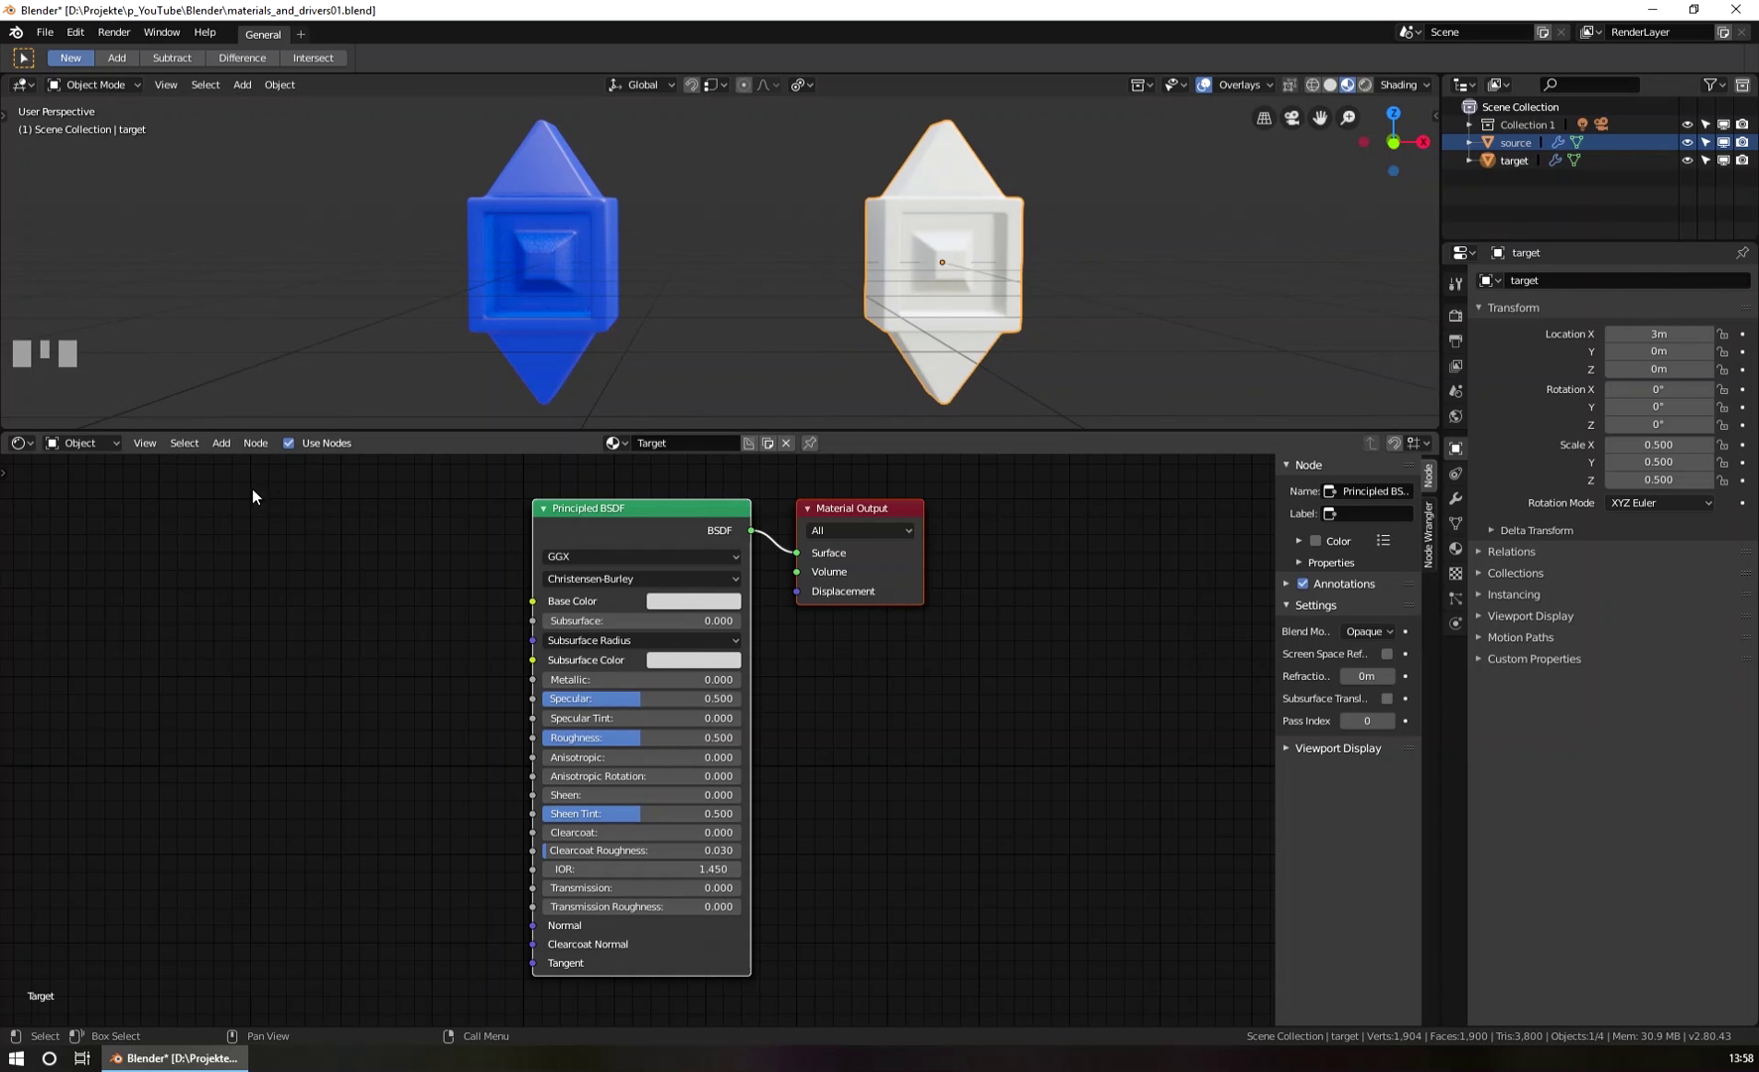
left_click(220, 446)
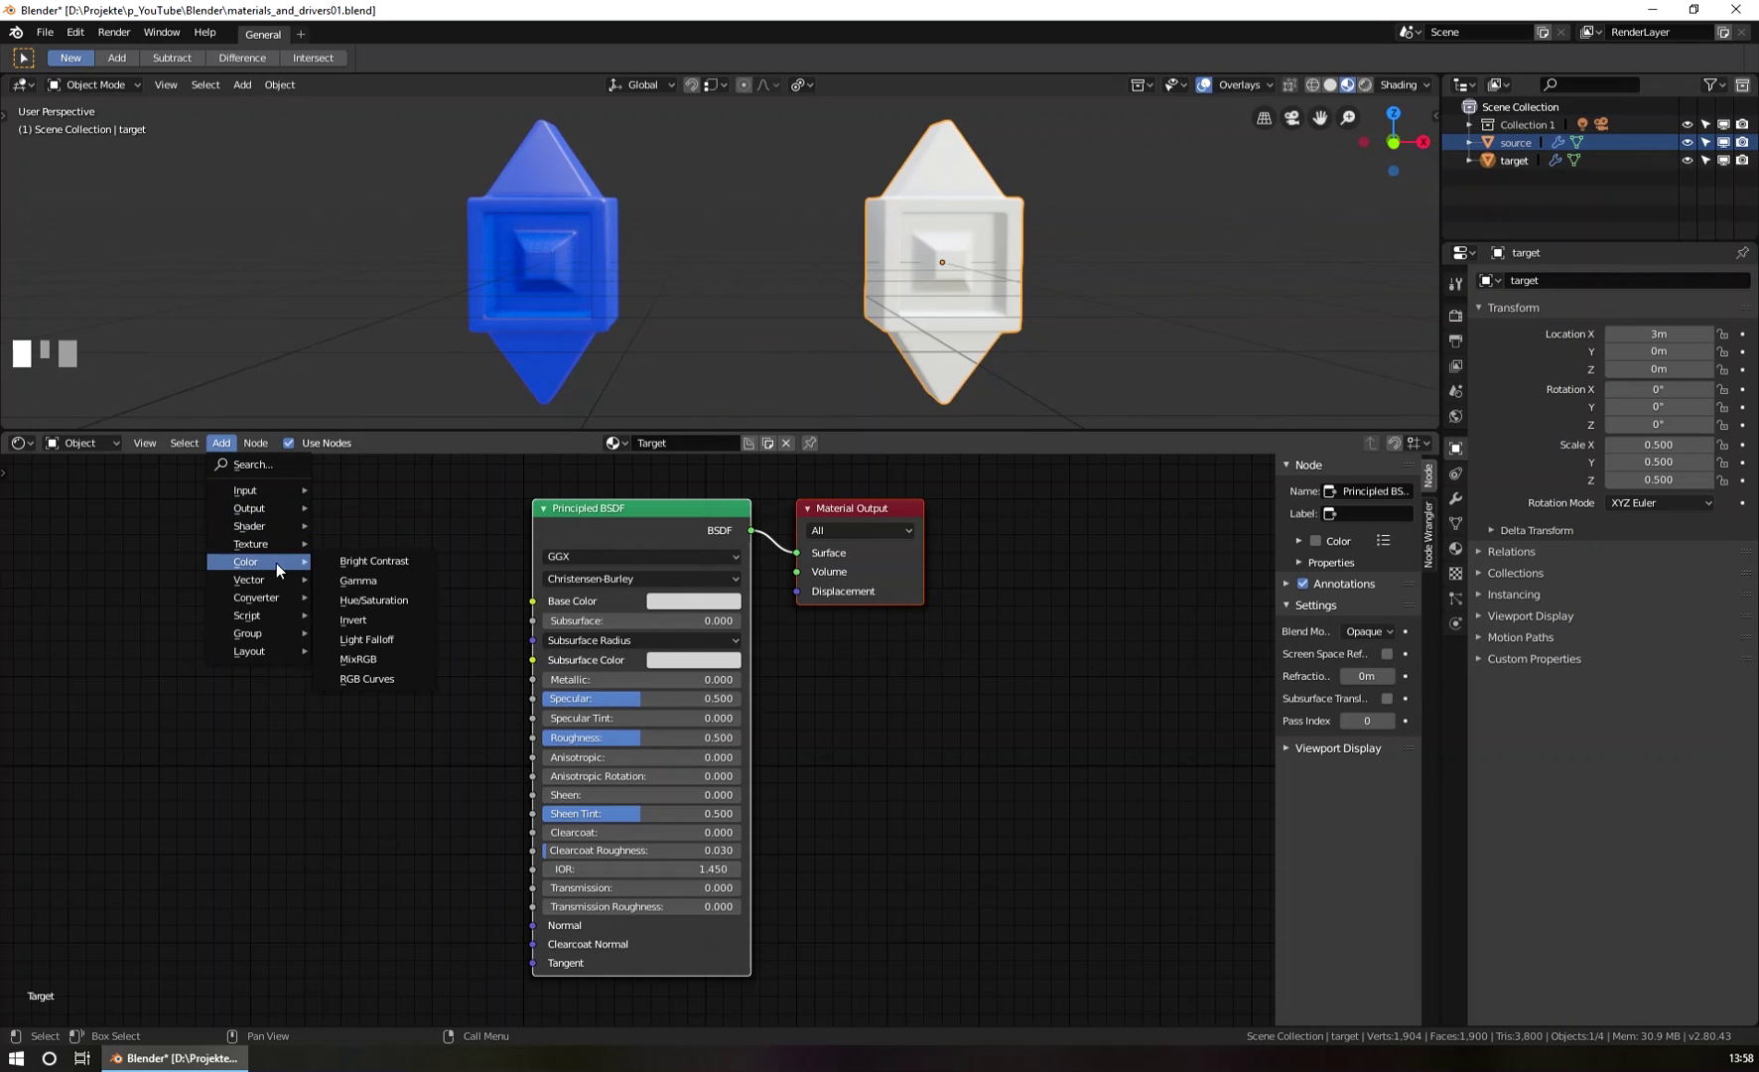
mouse_move(253, 563)
left_click(367, 659)
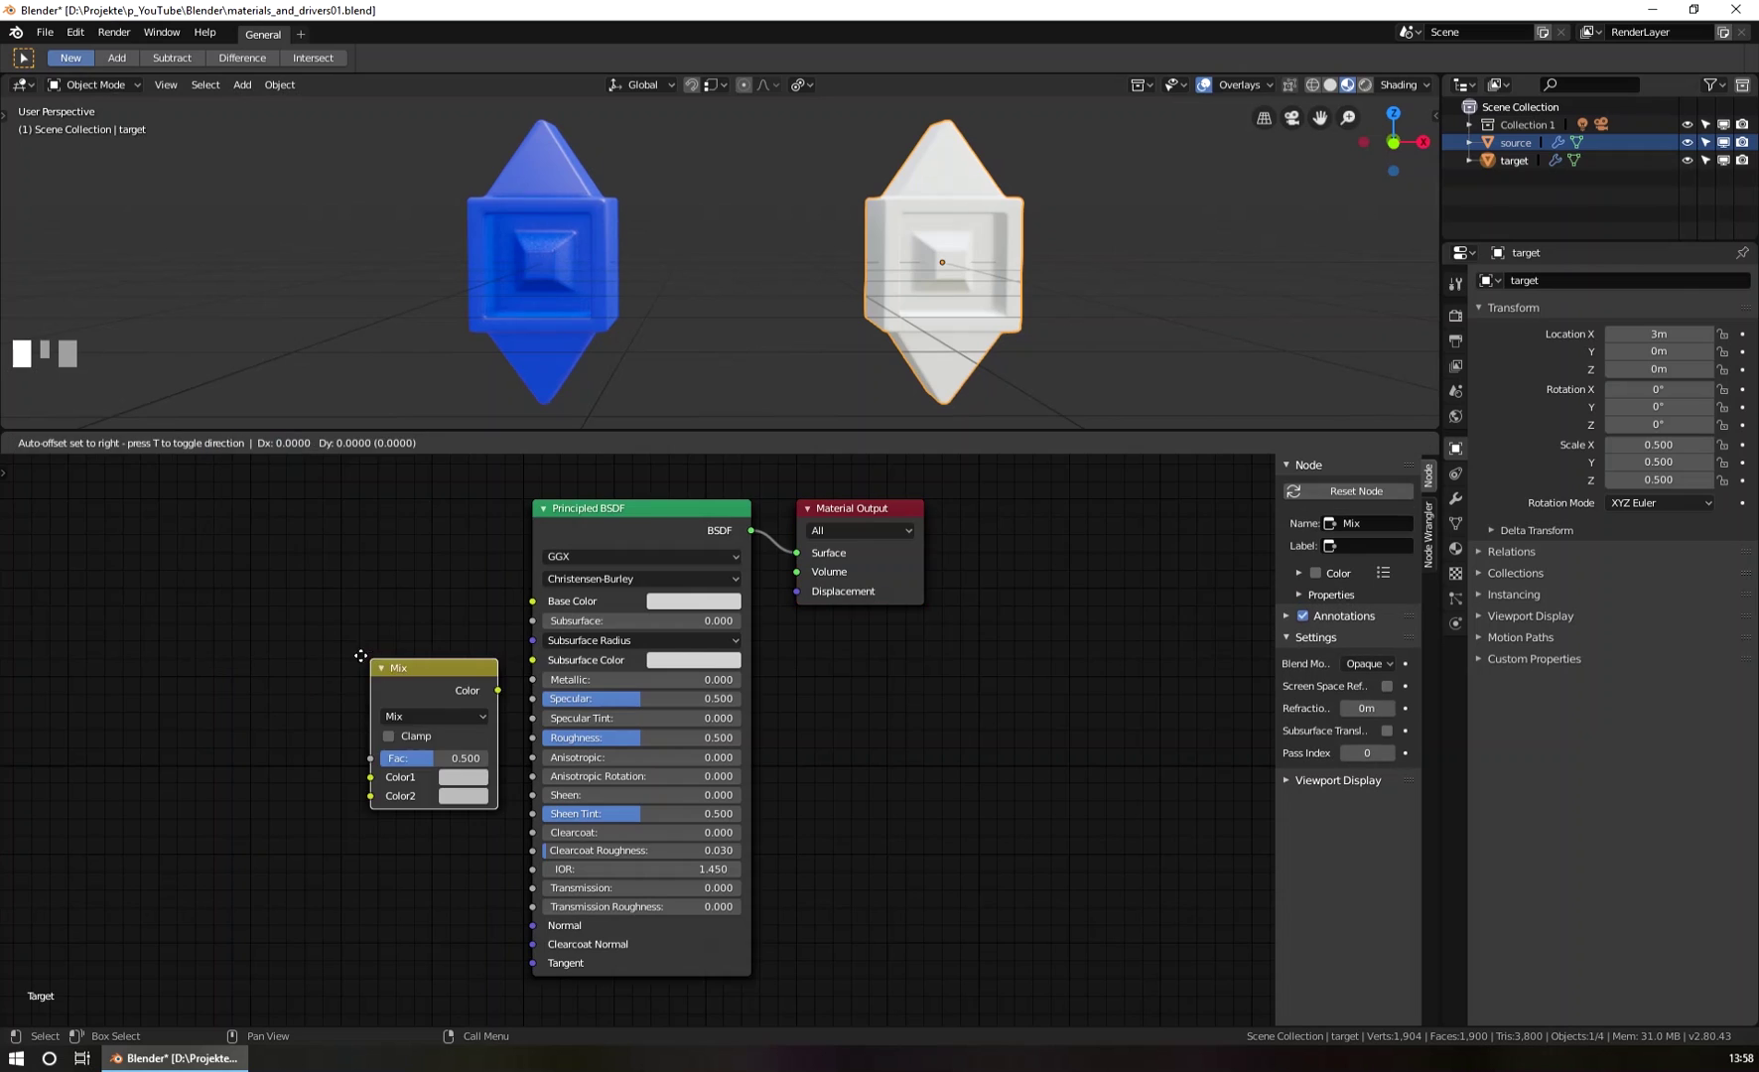
left_click(224, 594)
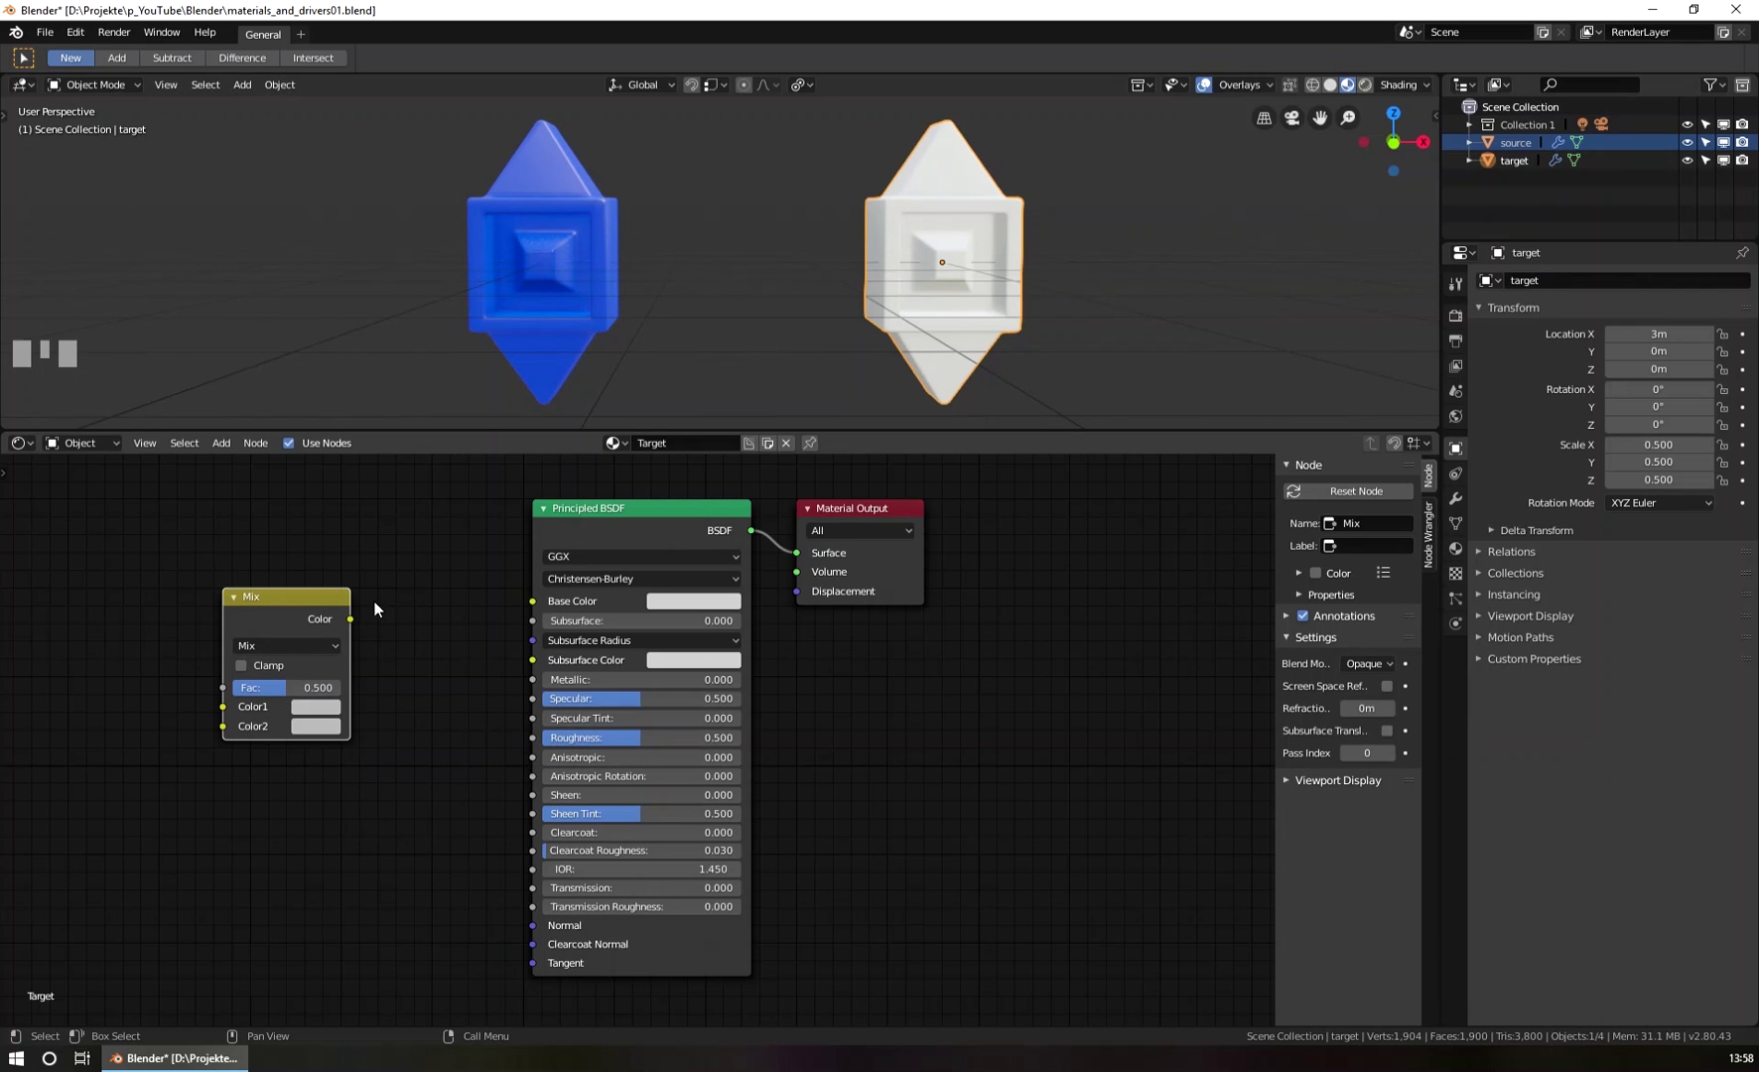
left_click_drag(353, 618, 529, 601)
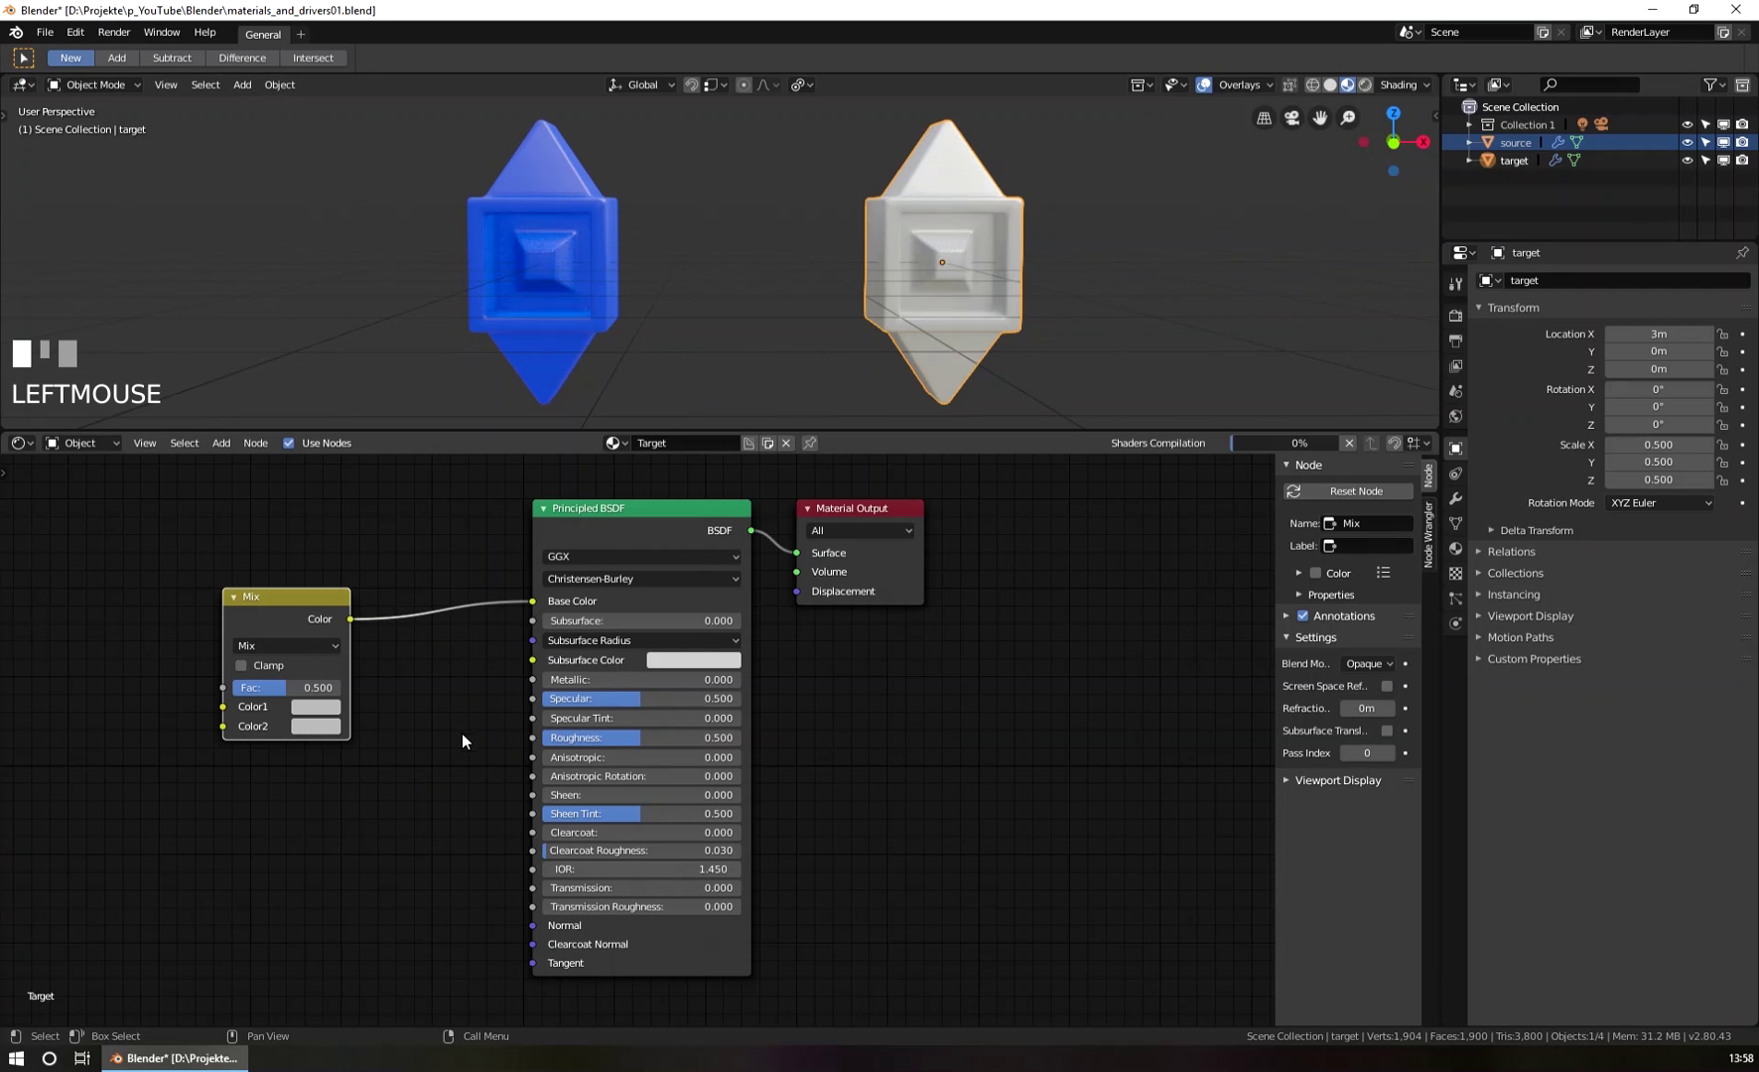
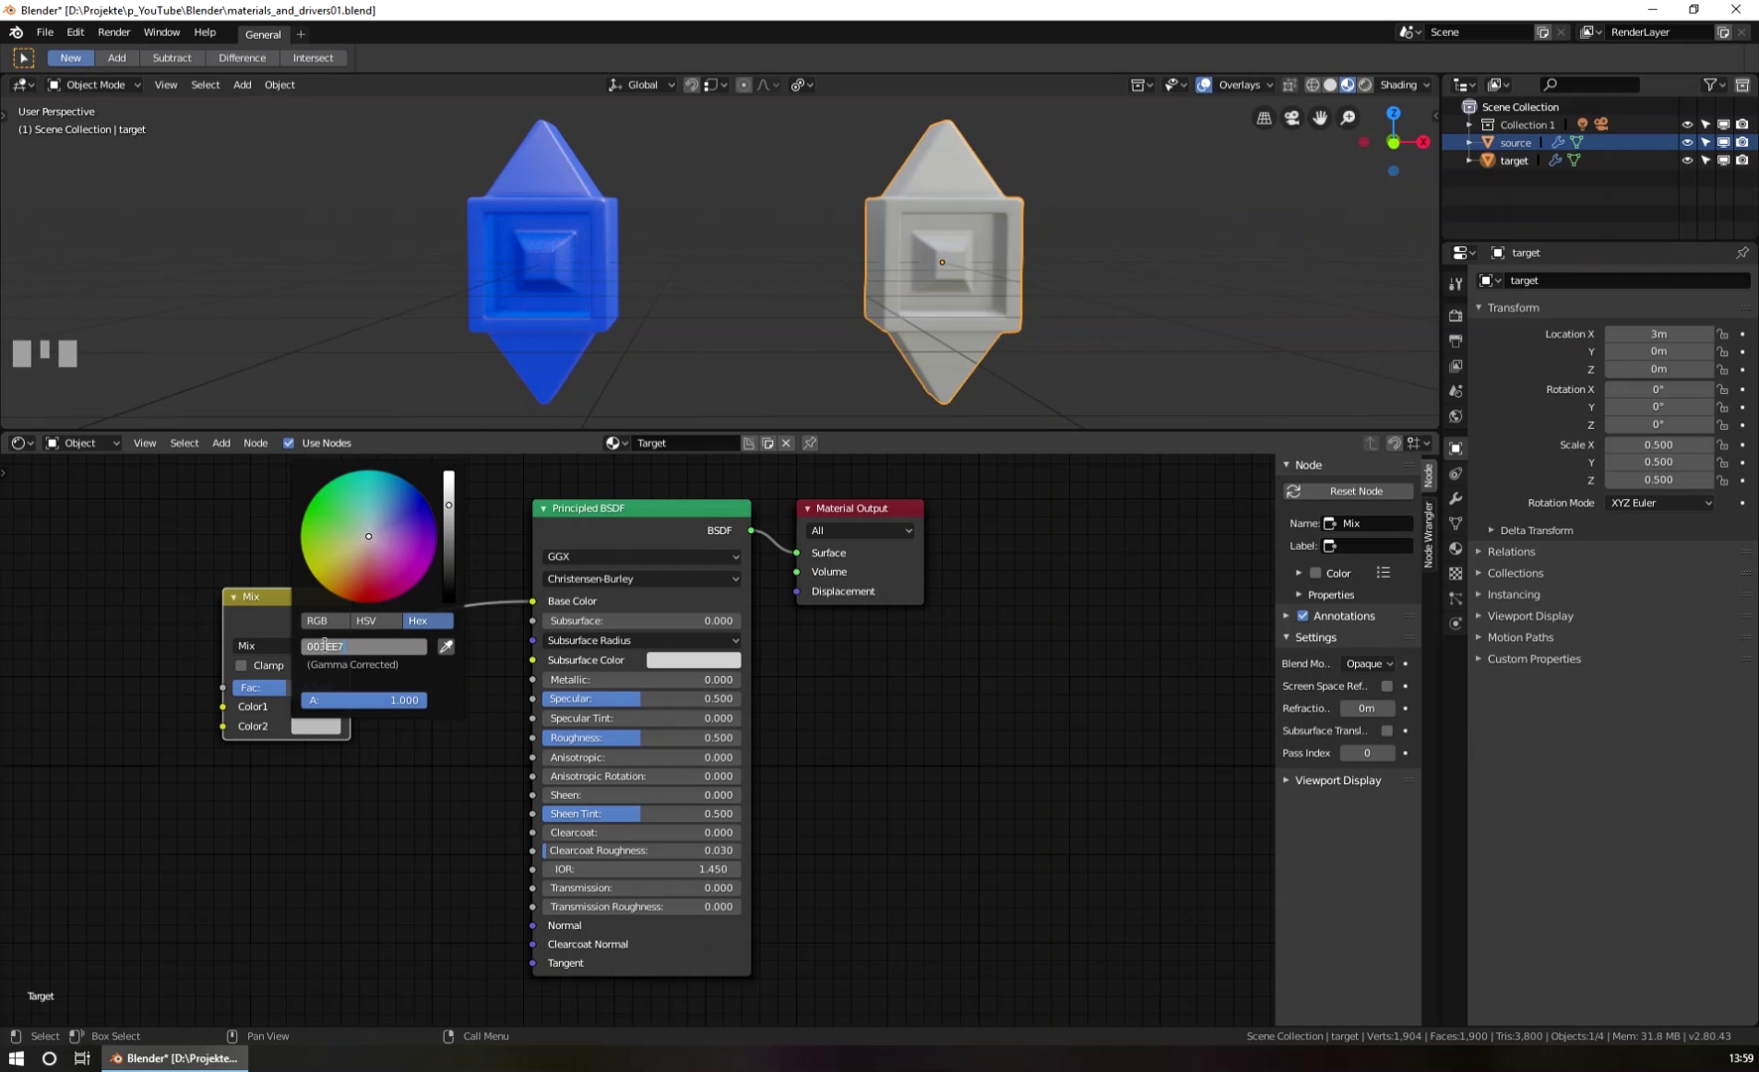
Set the Mix node's Color2 to hex 003EE7 and reposition the node slightly lower beside the Principled BSDF.
key("Return")
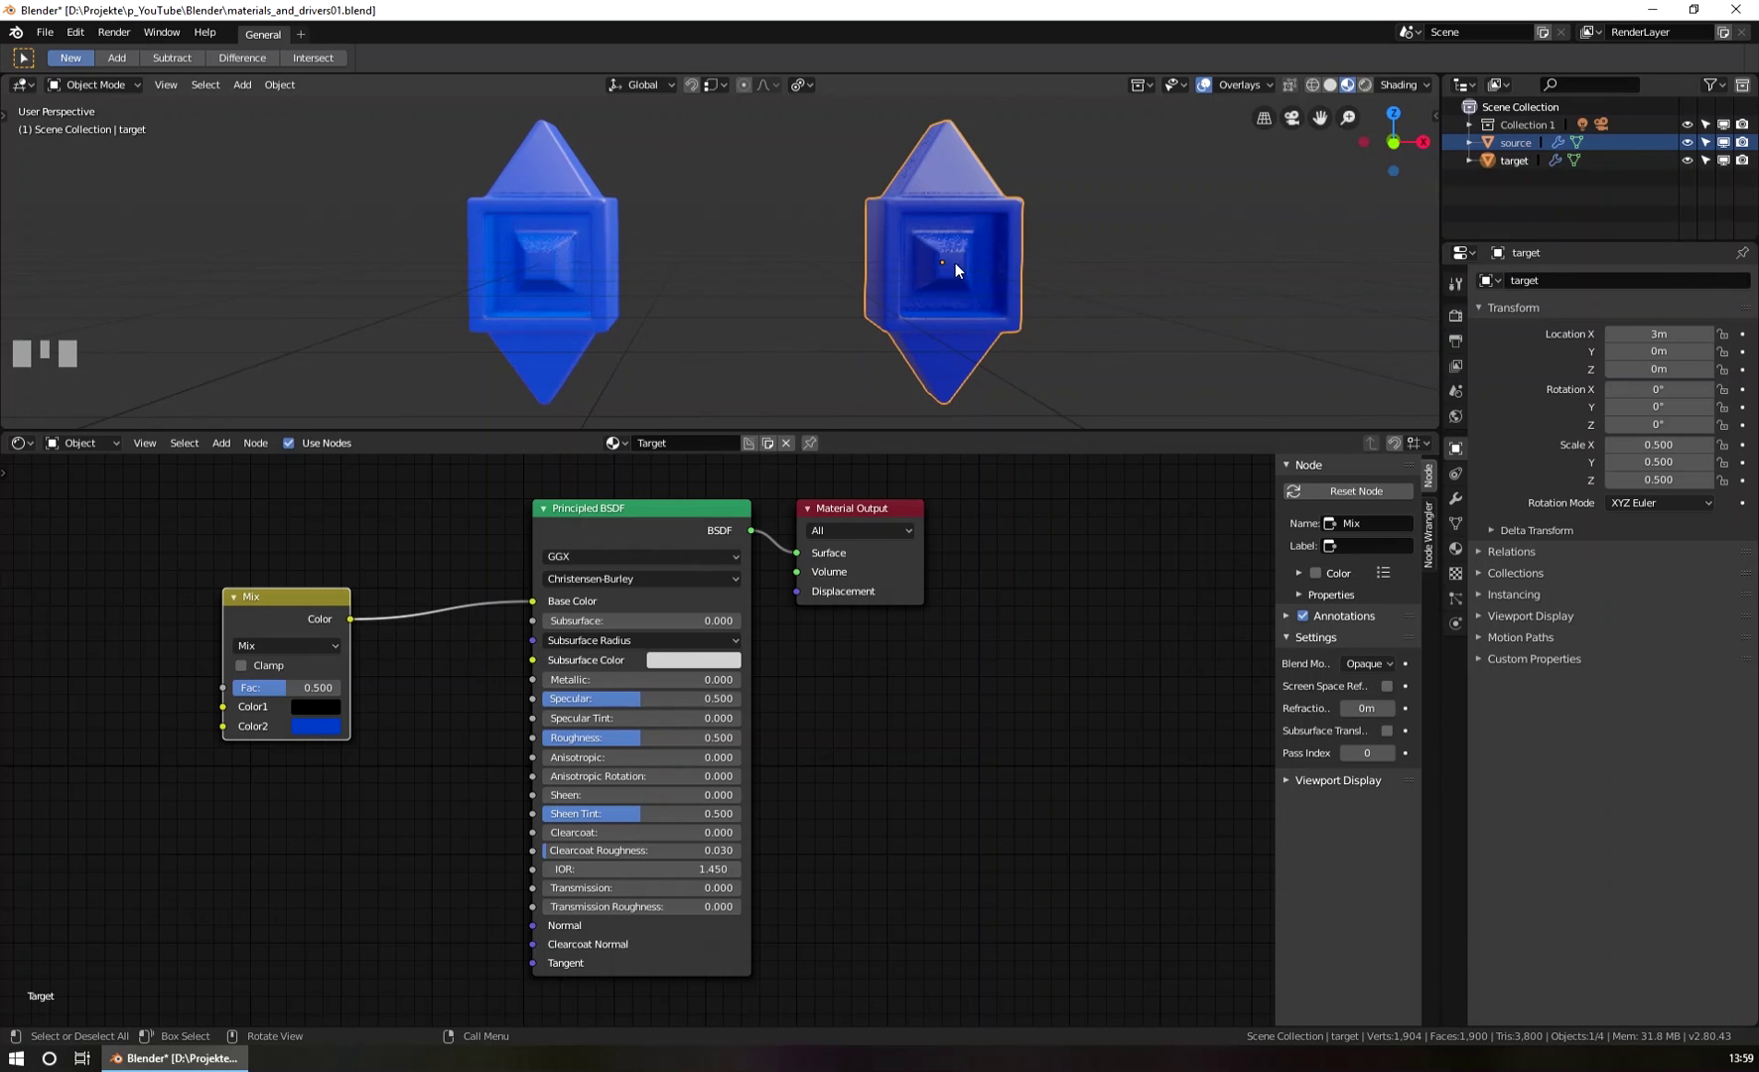
left_click(278, 597)
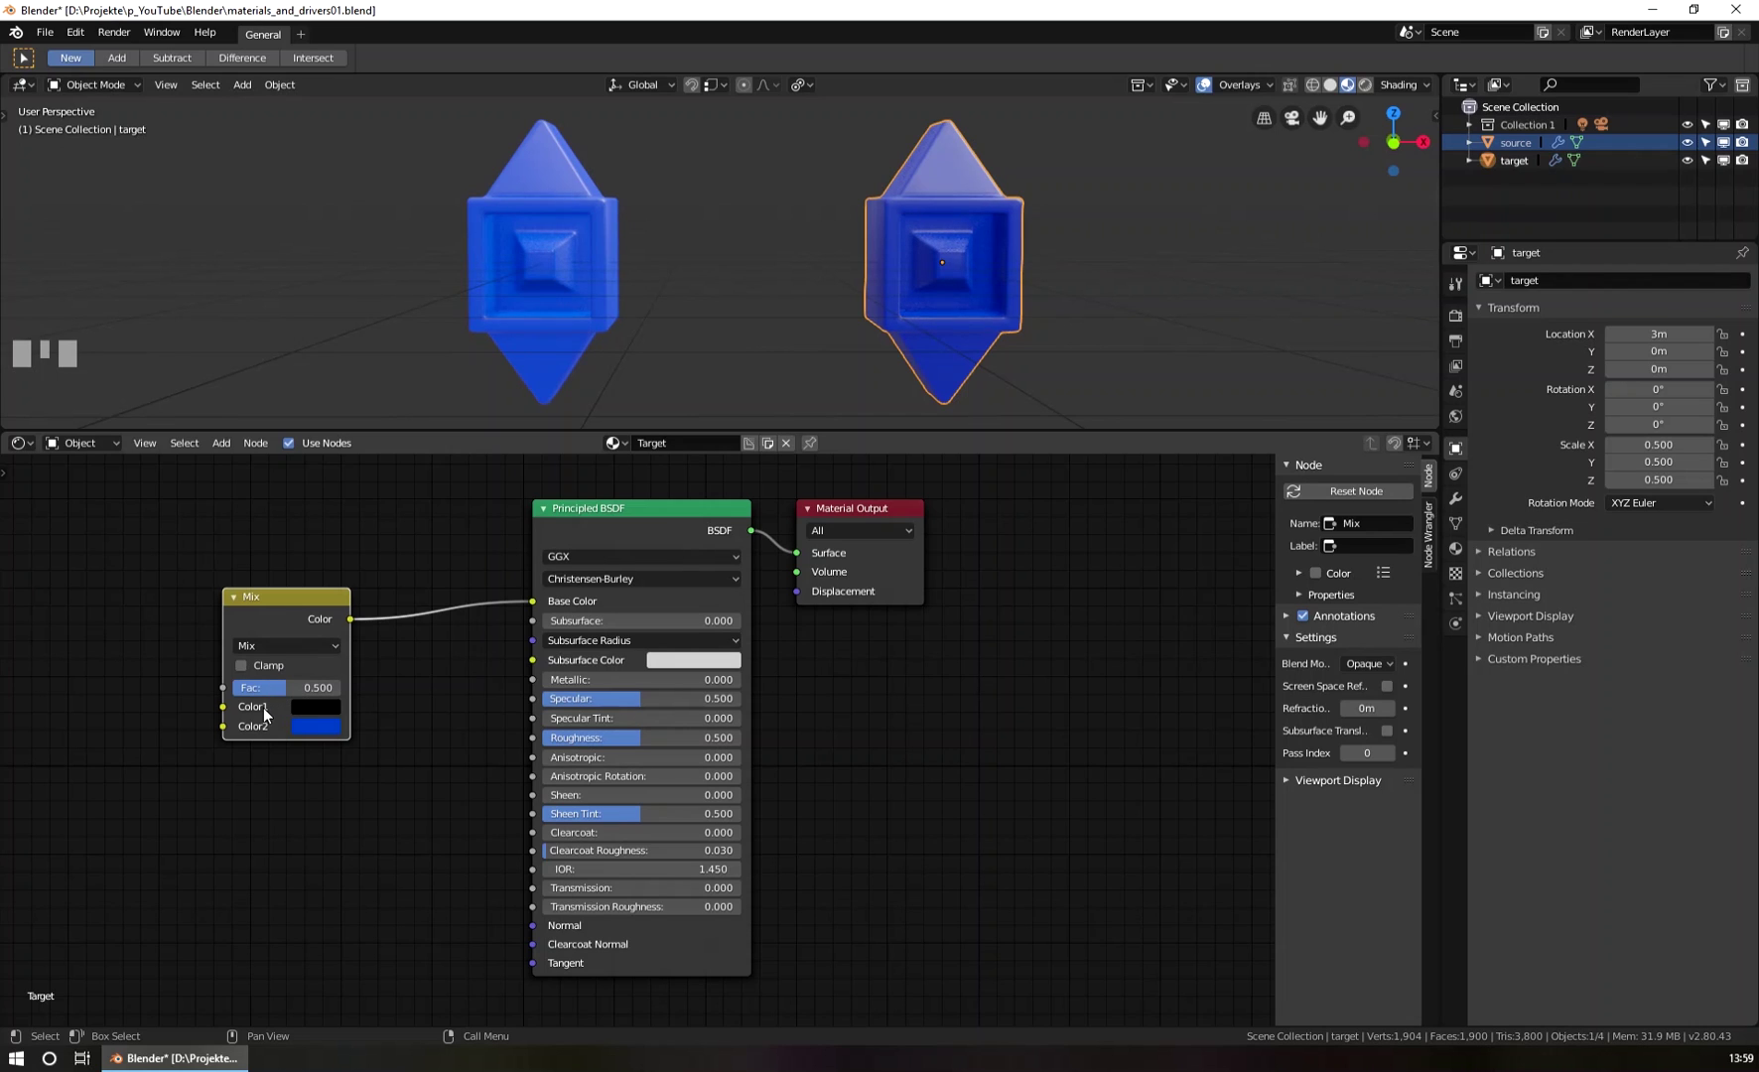
left_click_drag(279, 604, 261, 657)
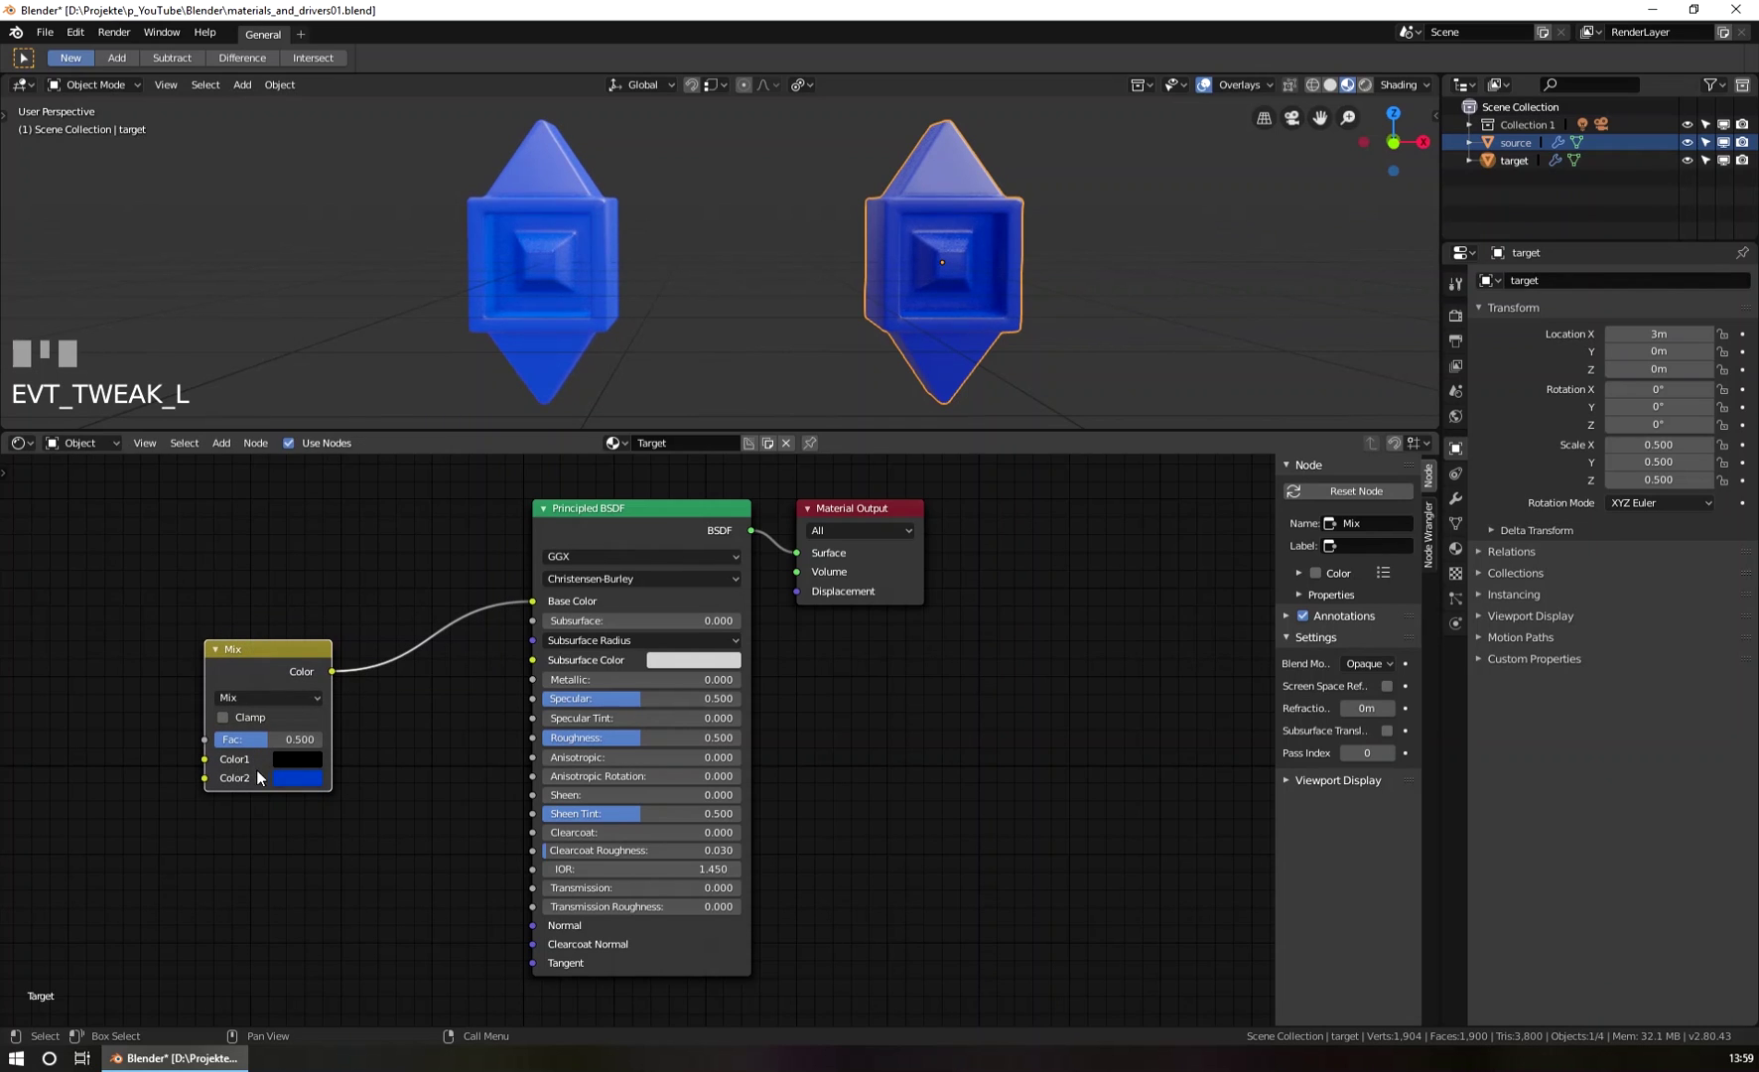
Test the Mix node's Fac at 0 and 1, set it back to 0, and shift the node slightly.
mouse_move(267, 740)
left_mouse_down()
mouse_move(223, 740)
mouse_move(269, 742)
left_mouse_up()
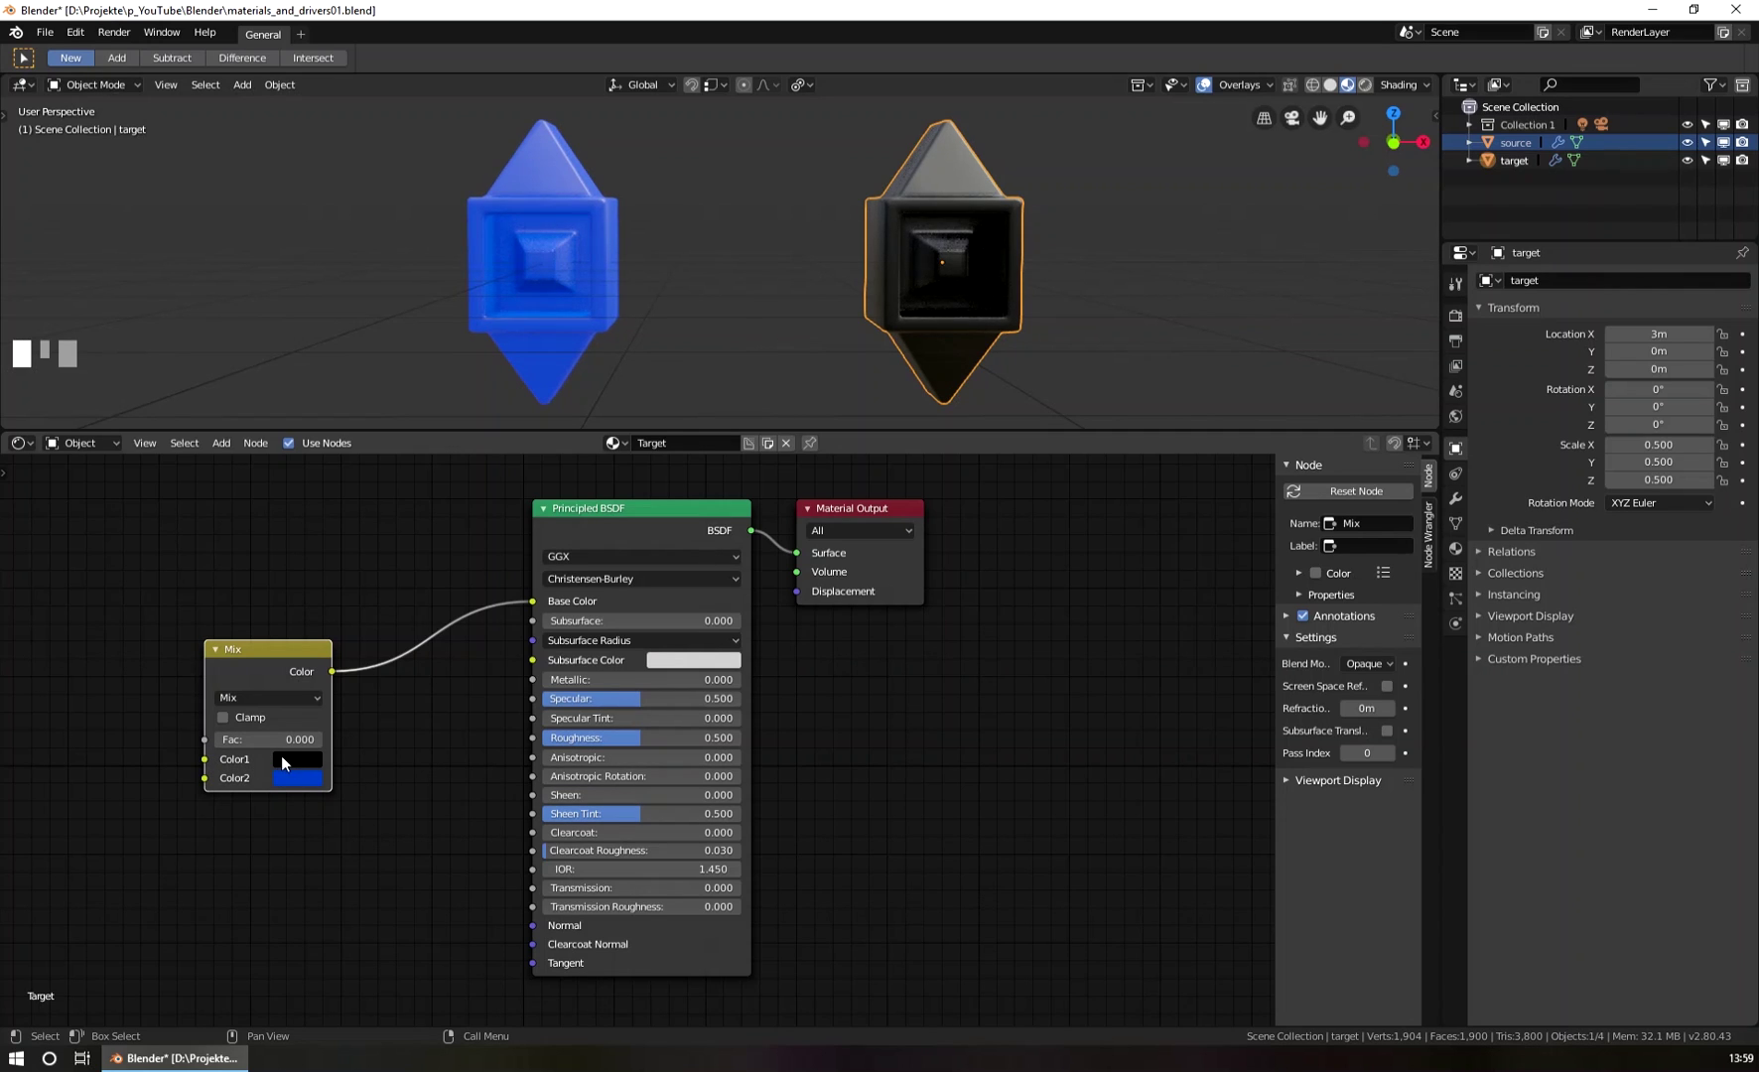
left_click_drag(258, 740, 373, 740)
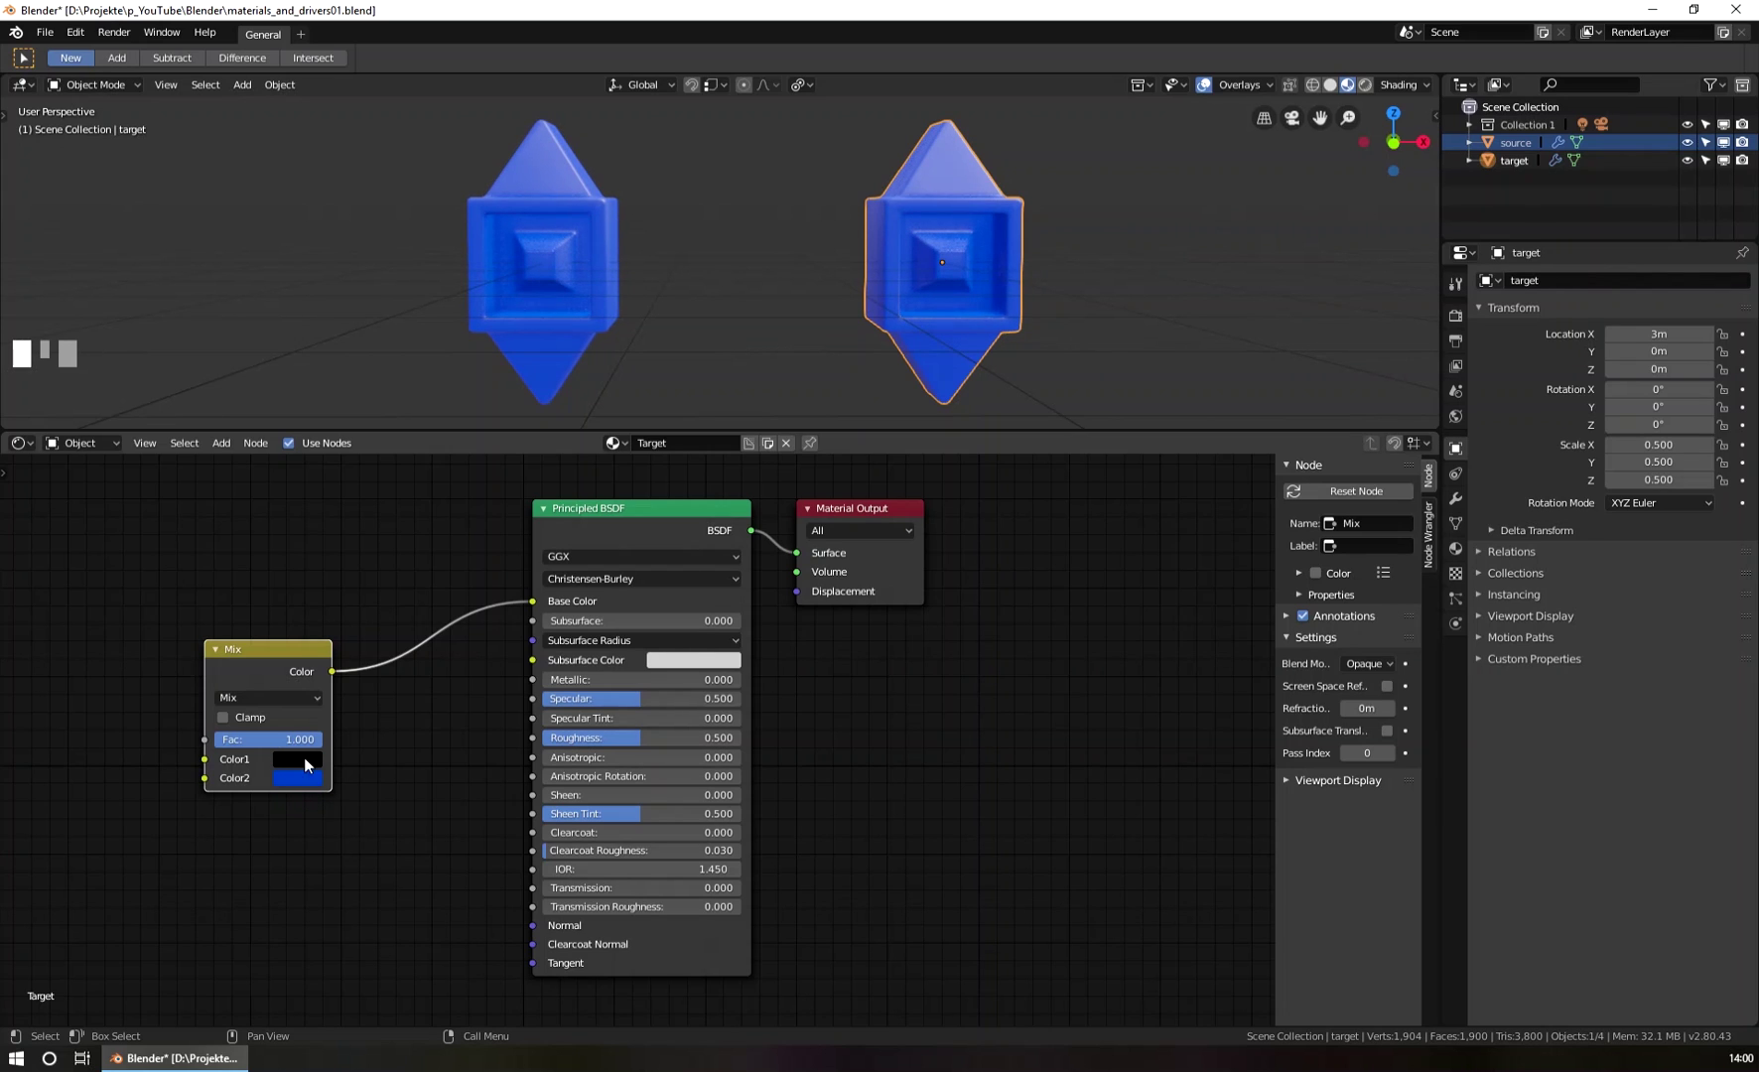
left_click_drag(301, 672, 286, 674)
left_click_drag(258, 744, 200, 743)
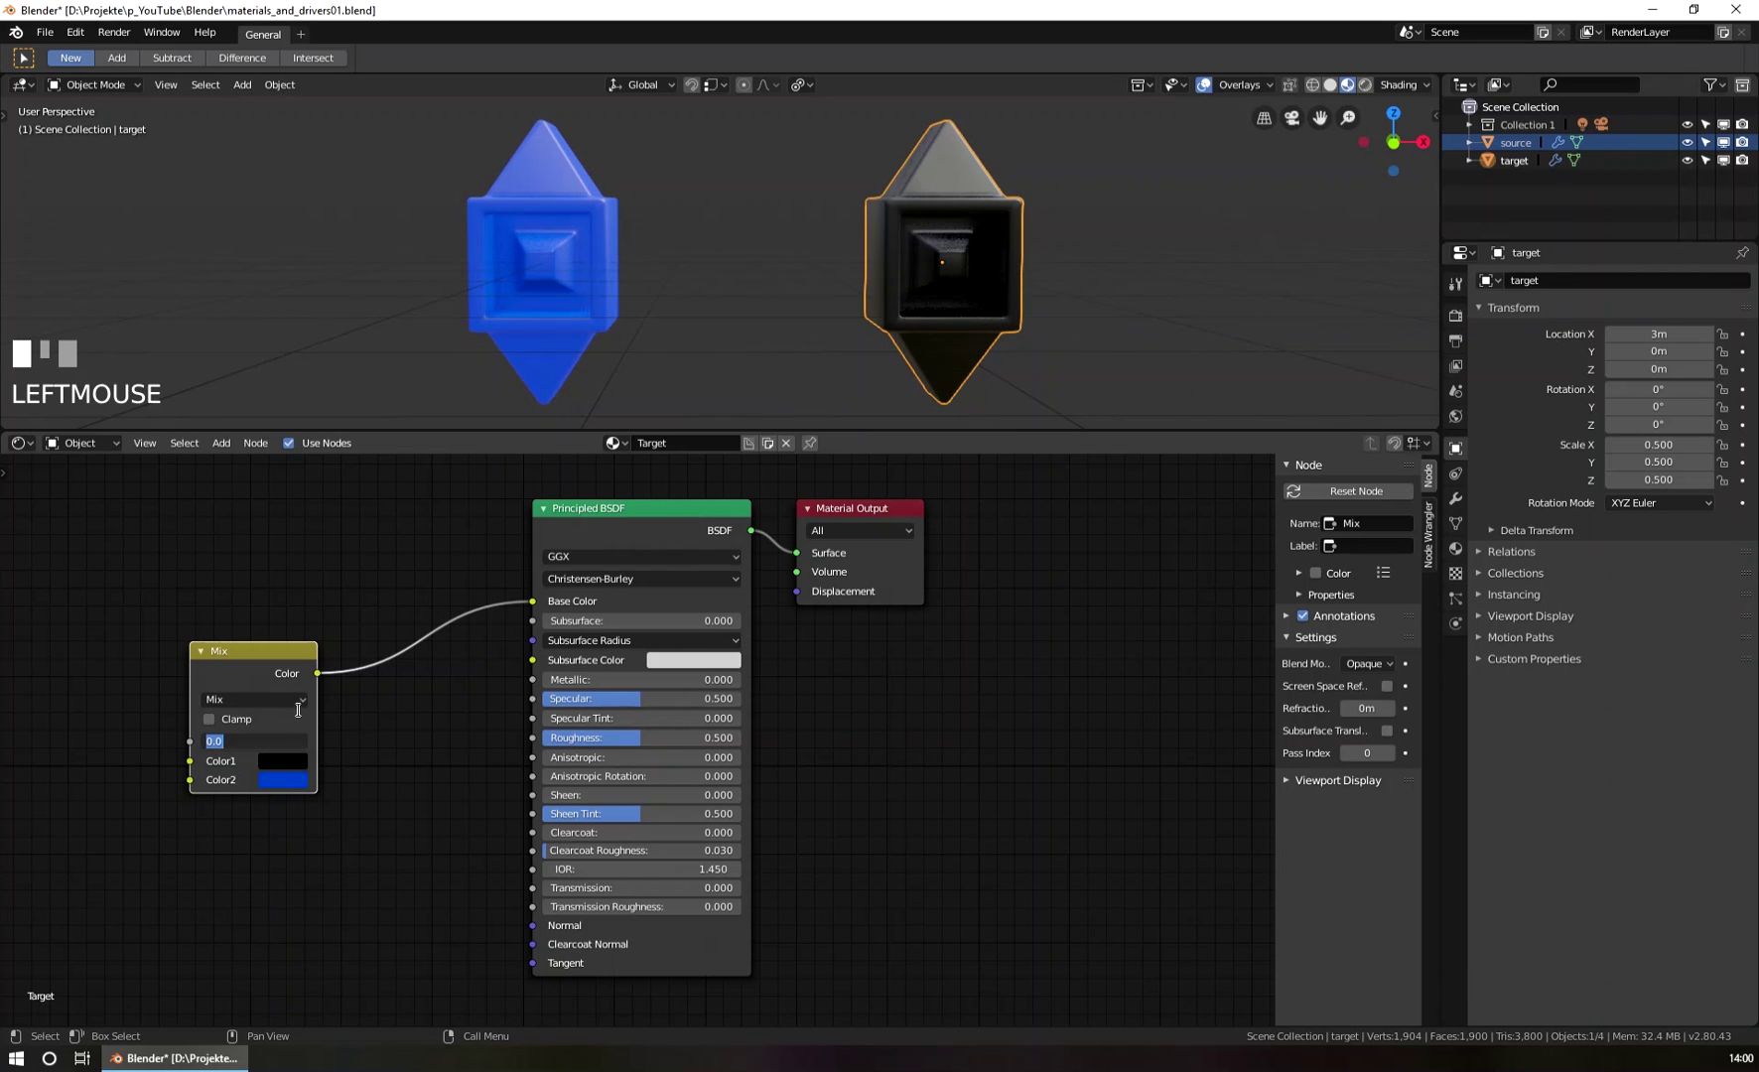
left_click_drag(316, 665, 314, 684)
Add a driver to the Fac value of the Target material's Mix node.
middle_click_drag(358, 672, 383, 659)
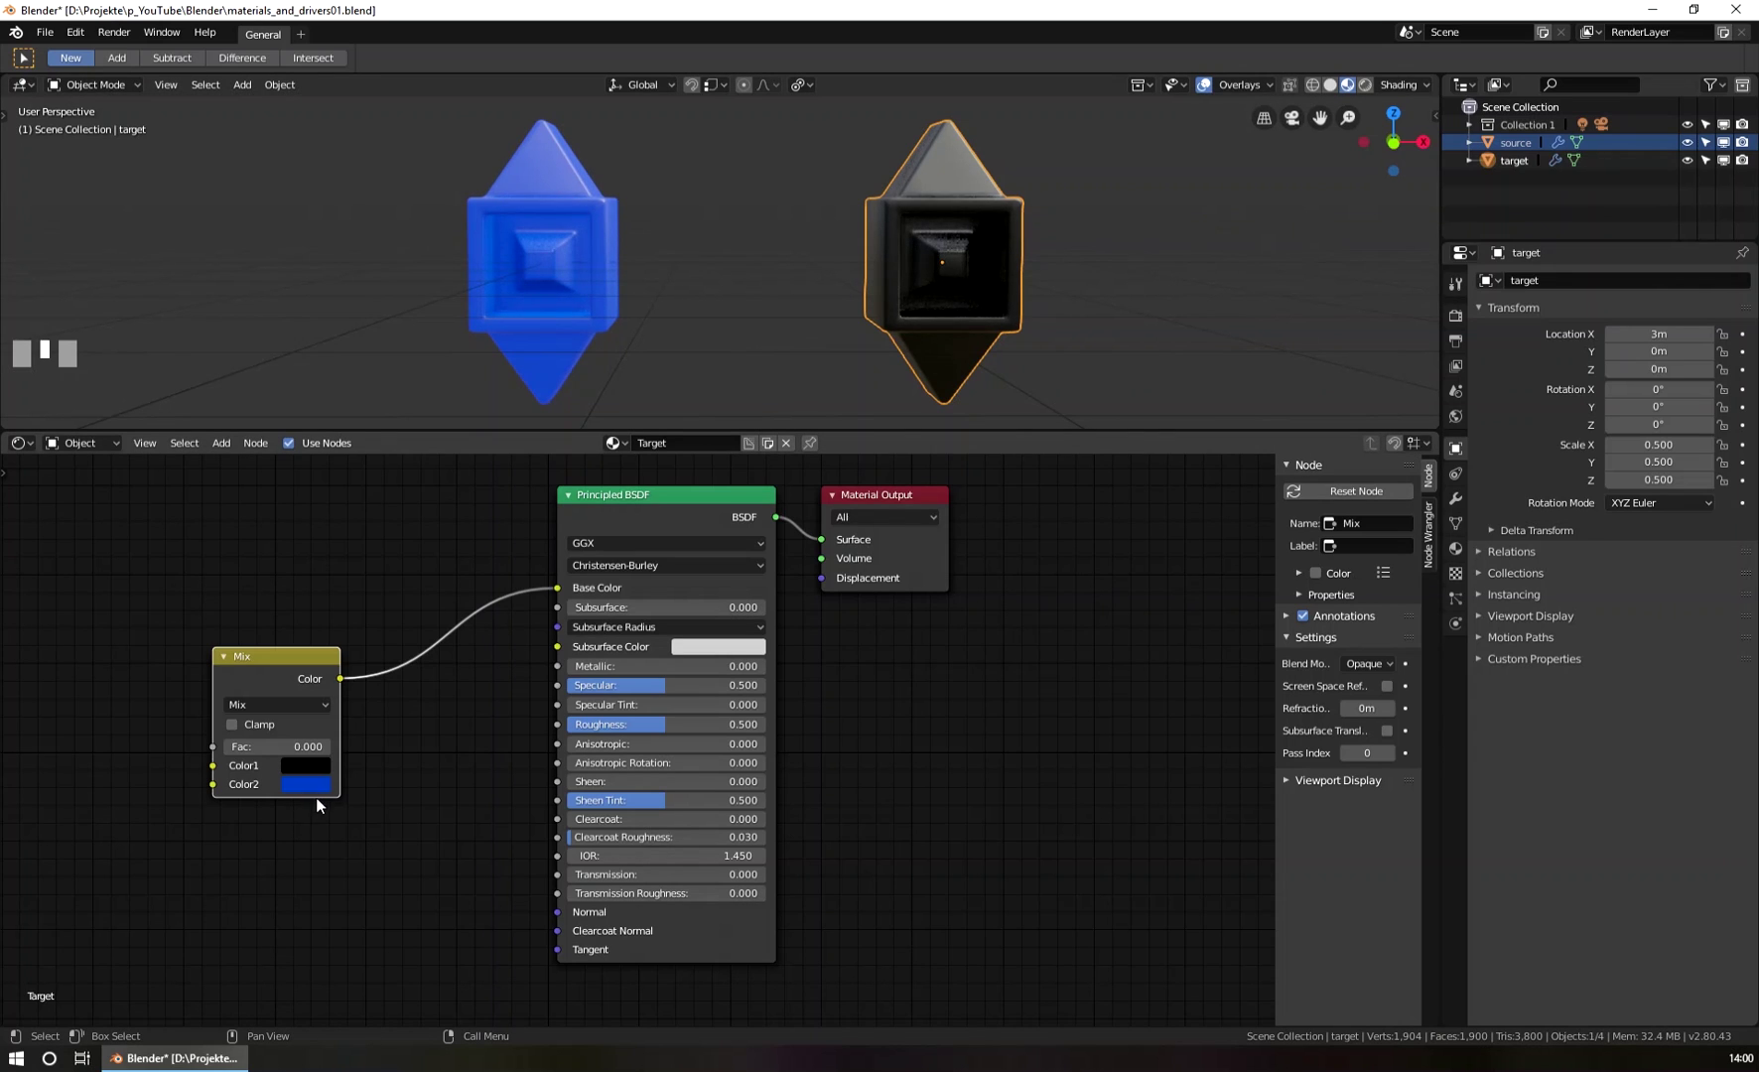
middle_click_drag(459, 768, 599, 772)
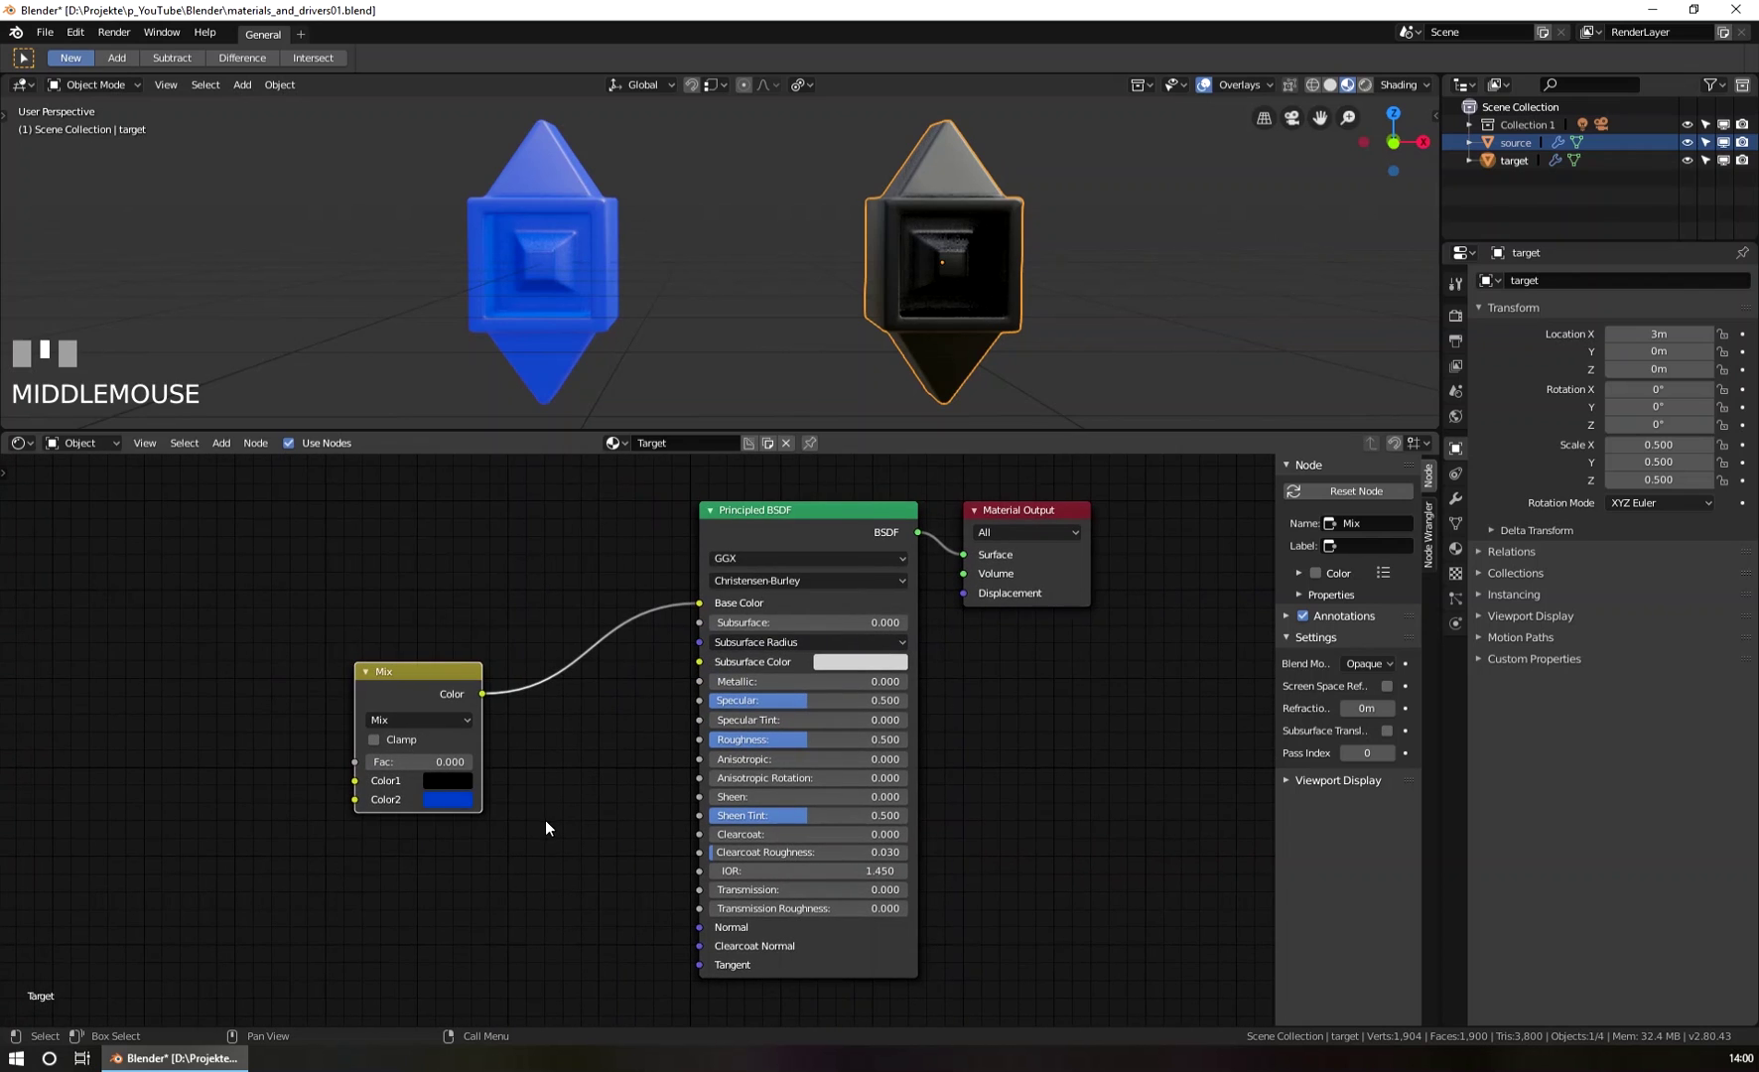
right_click(419, 762)
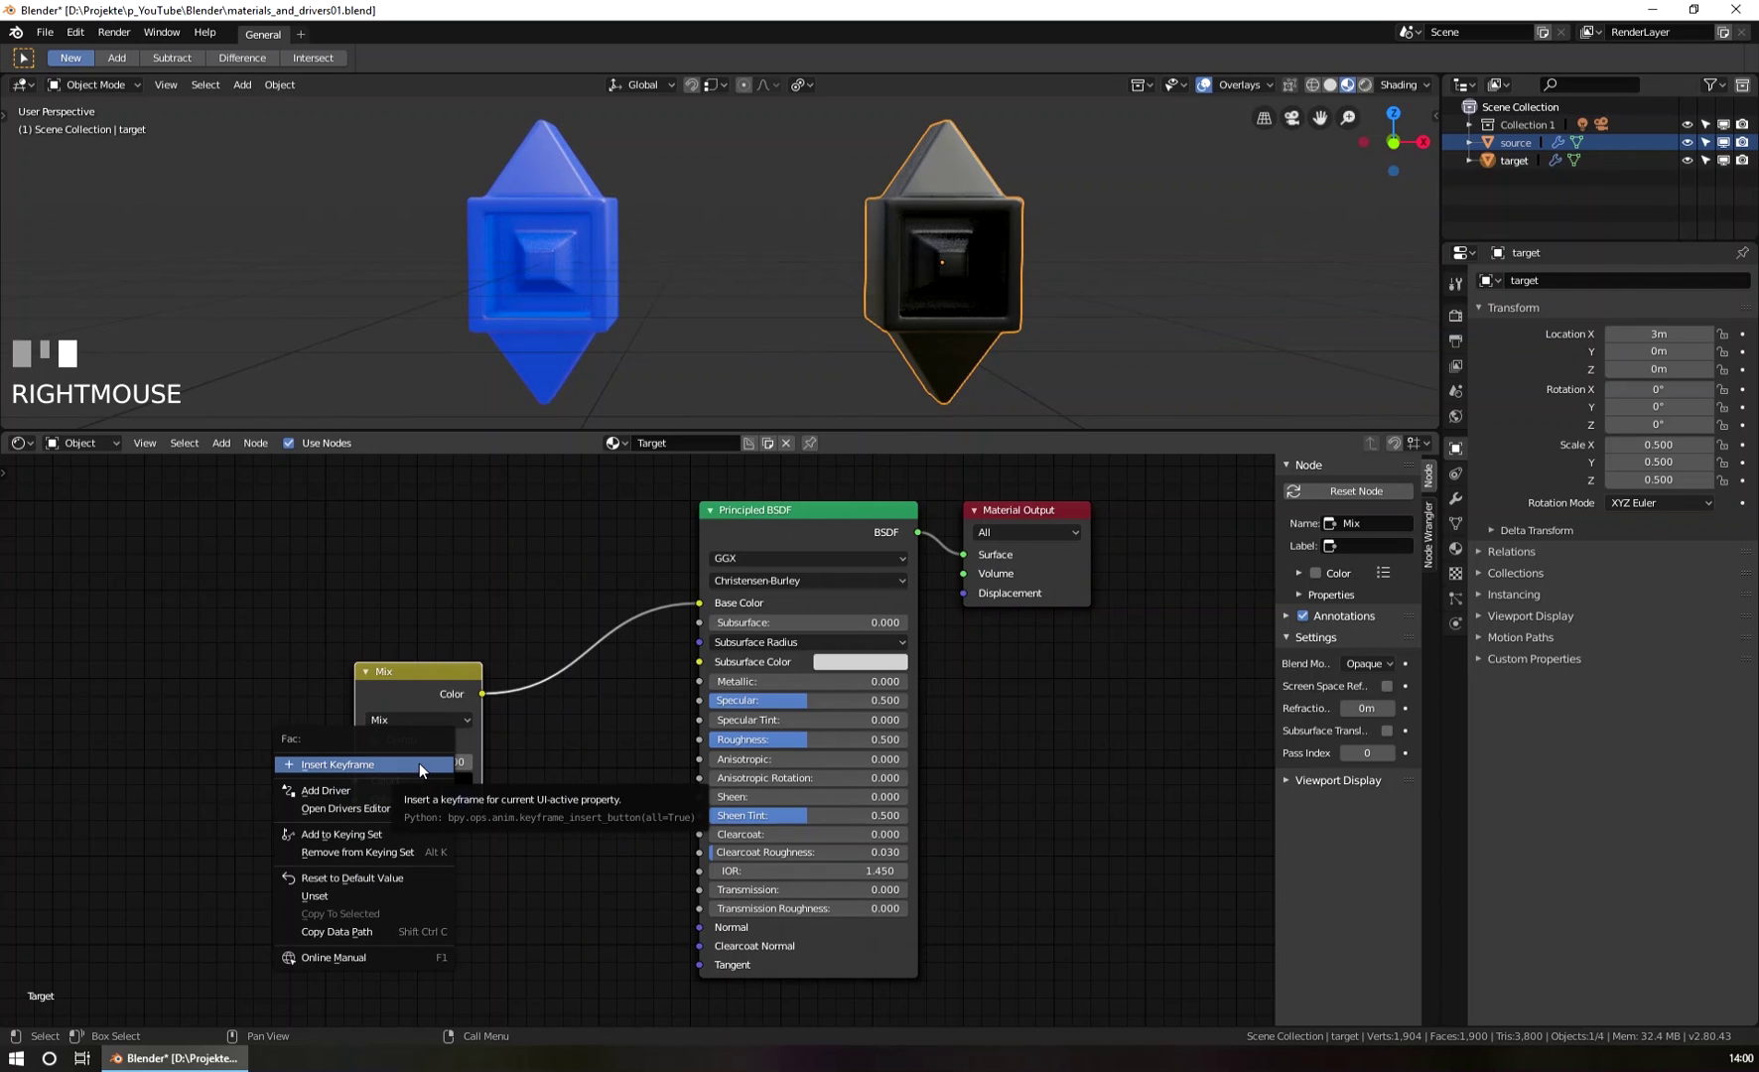
left_click(345, 794)
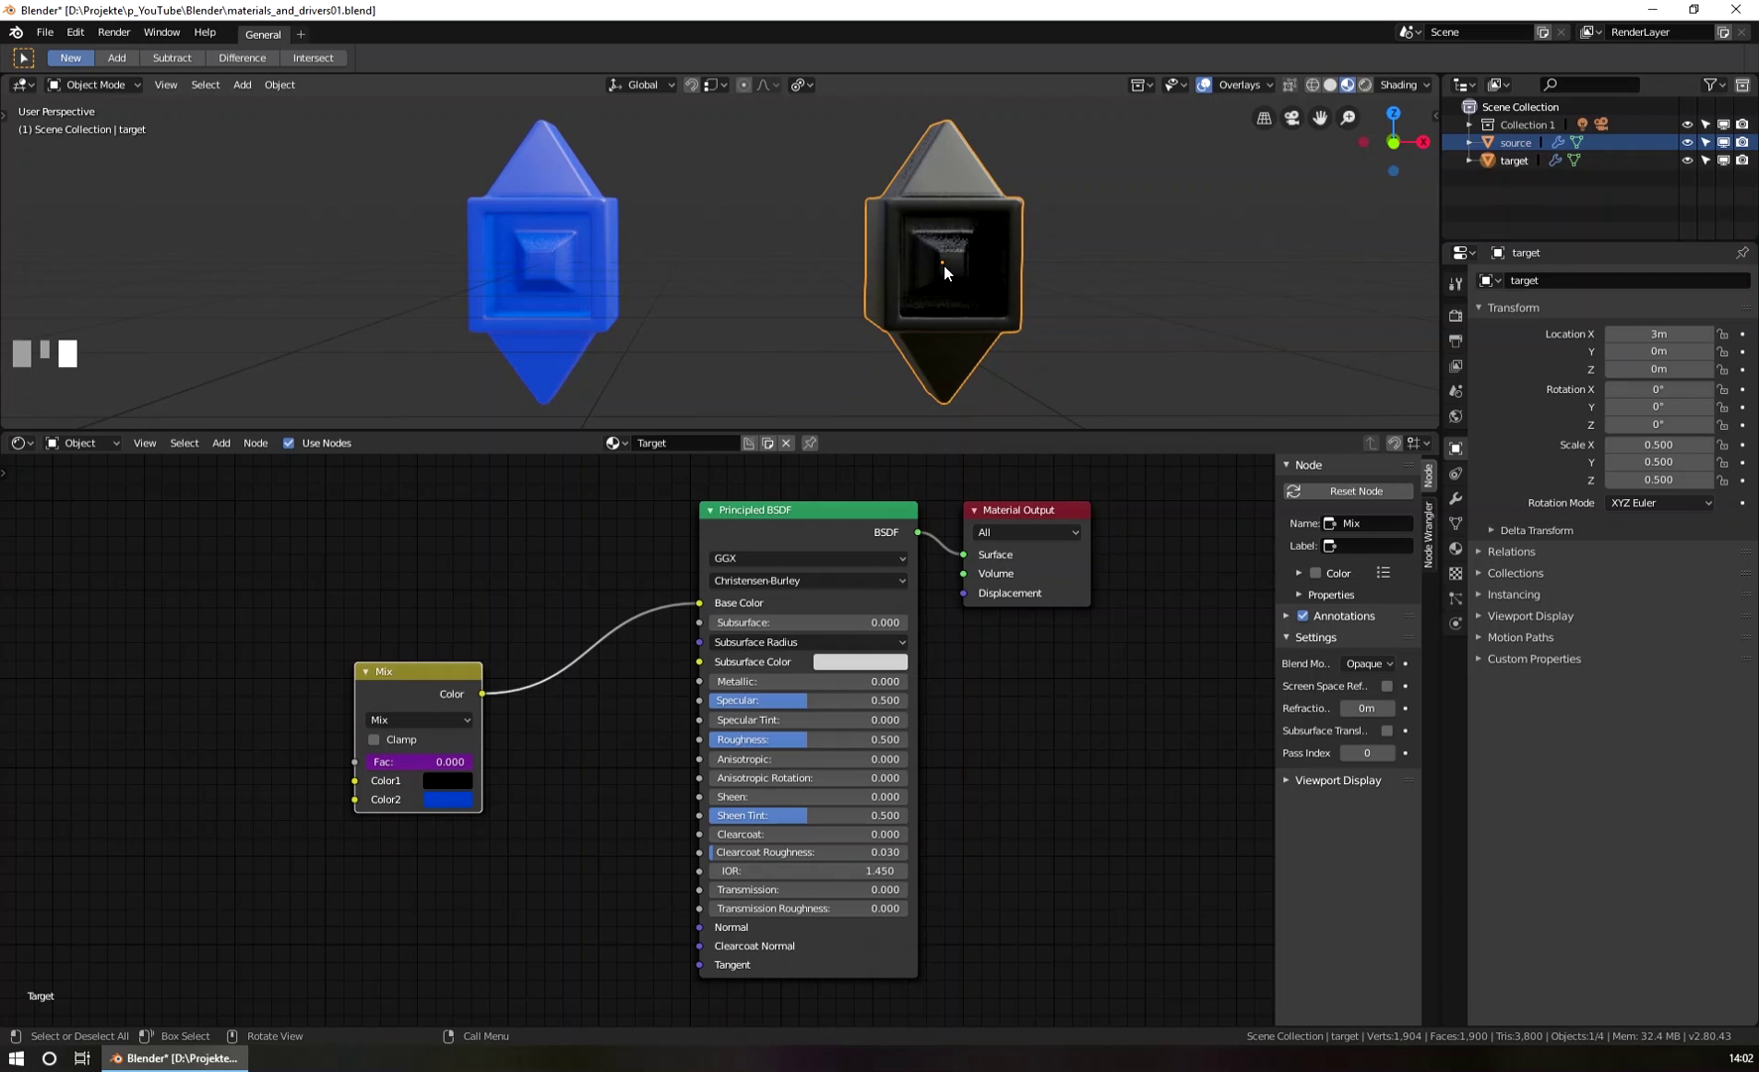
Reselect the target object, open the Mix node's Fac driver in a separate Drivers Editor window, and close that window.
left_click(595, 243, "shift")
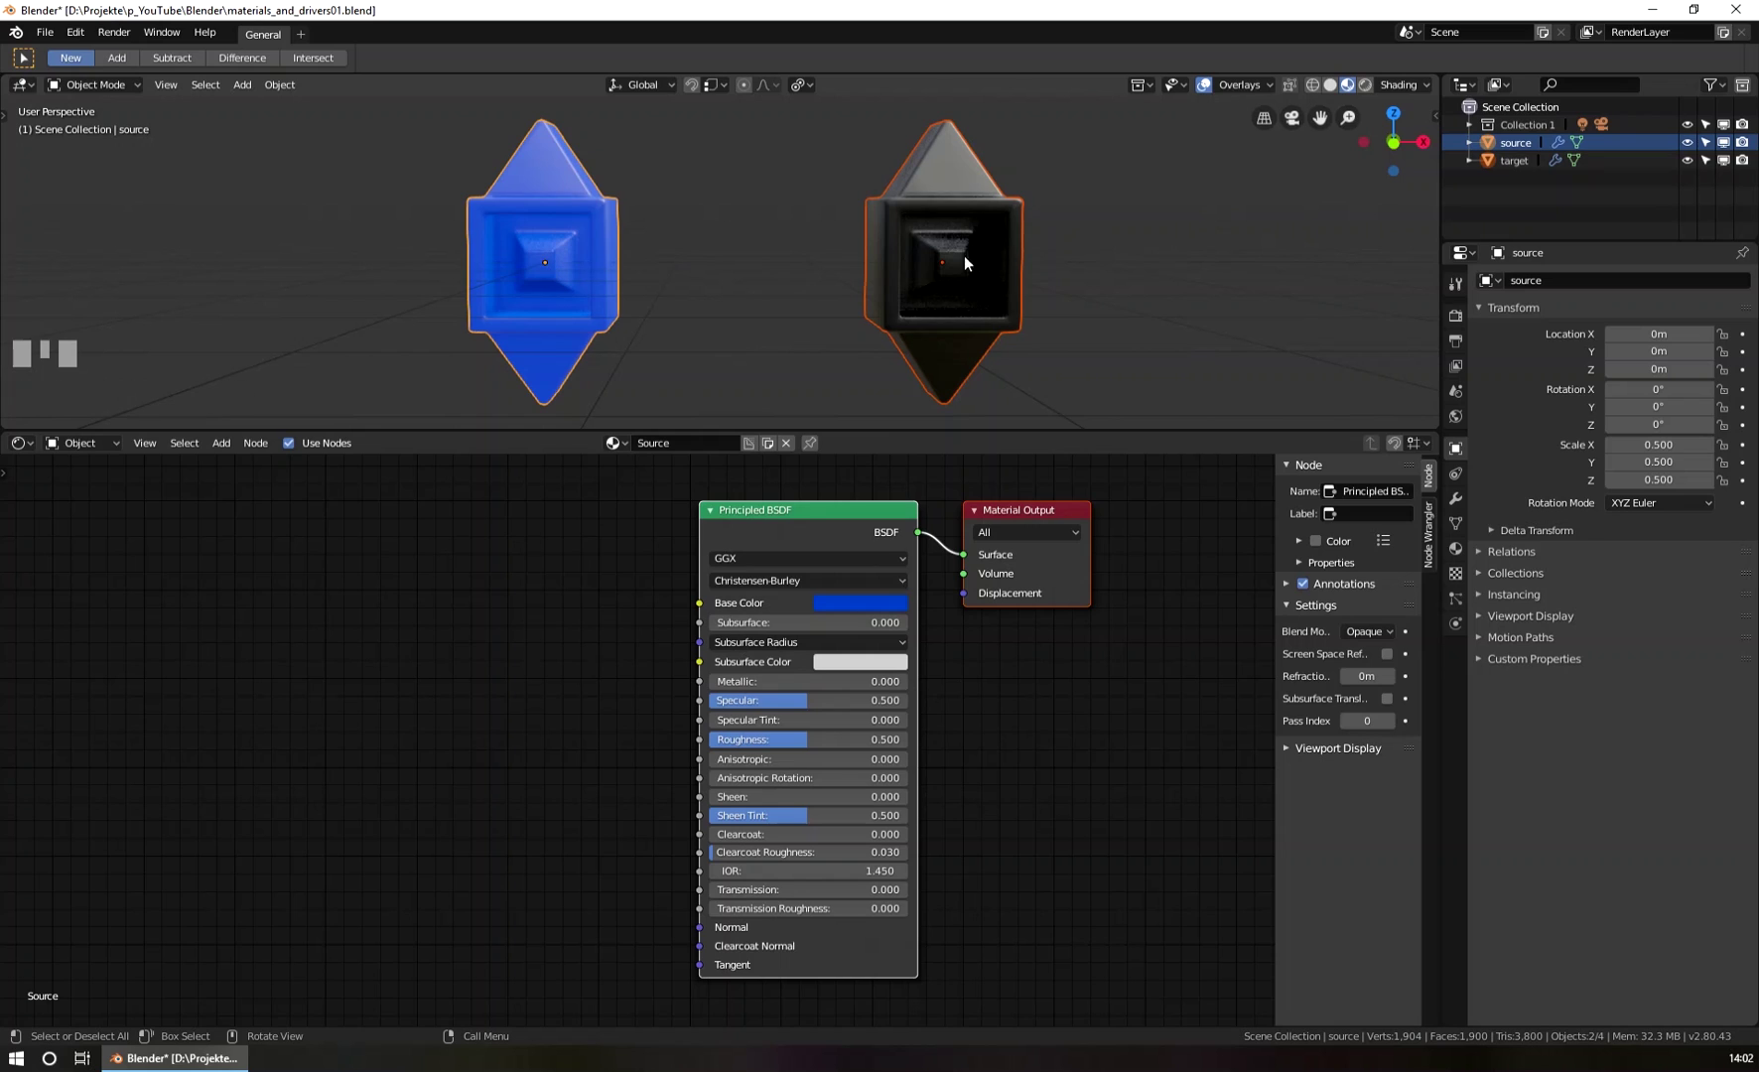
left_click(936, 221)
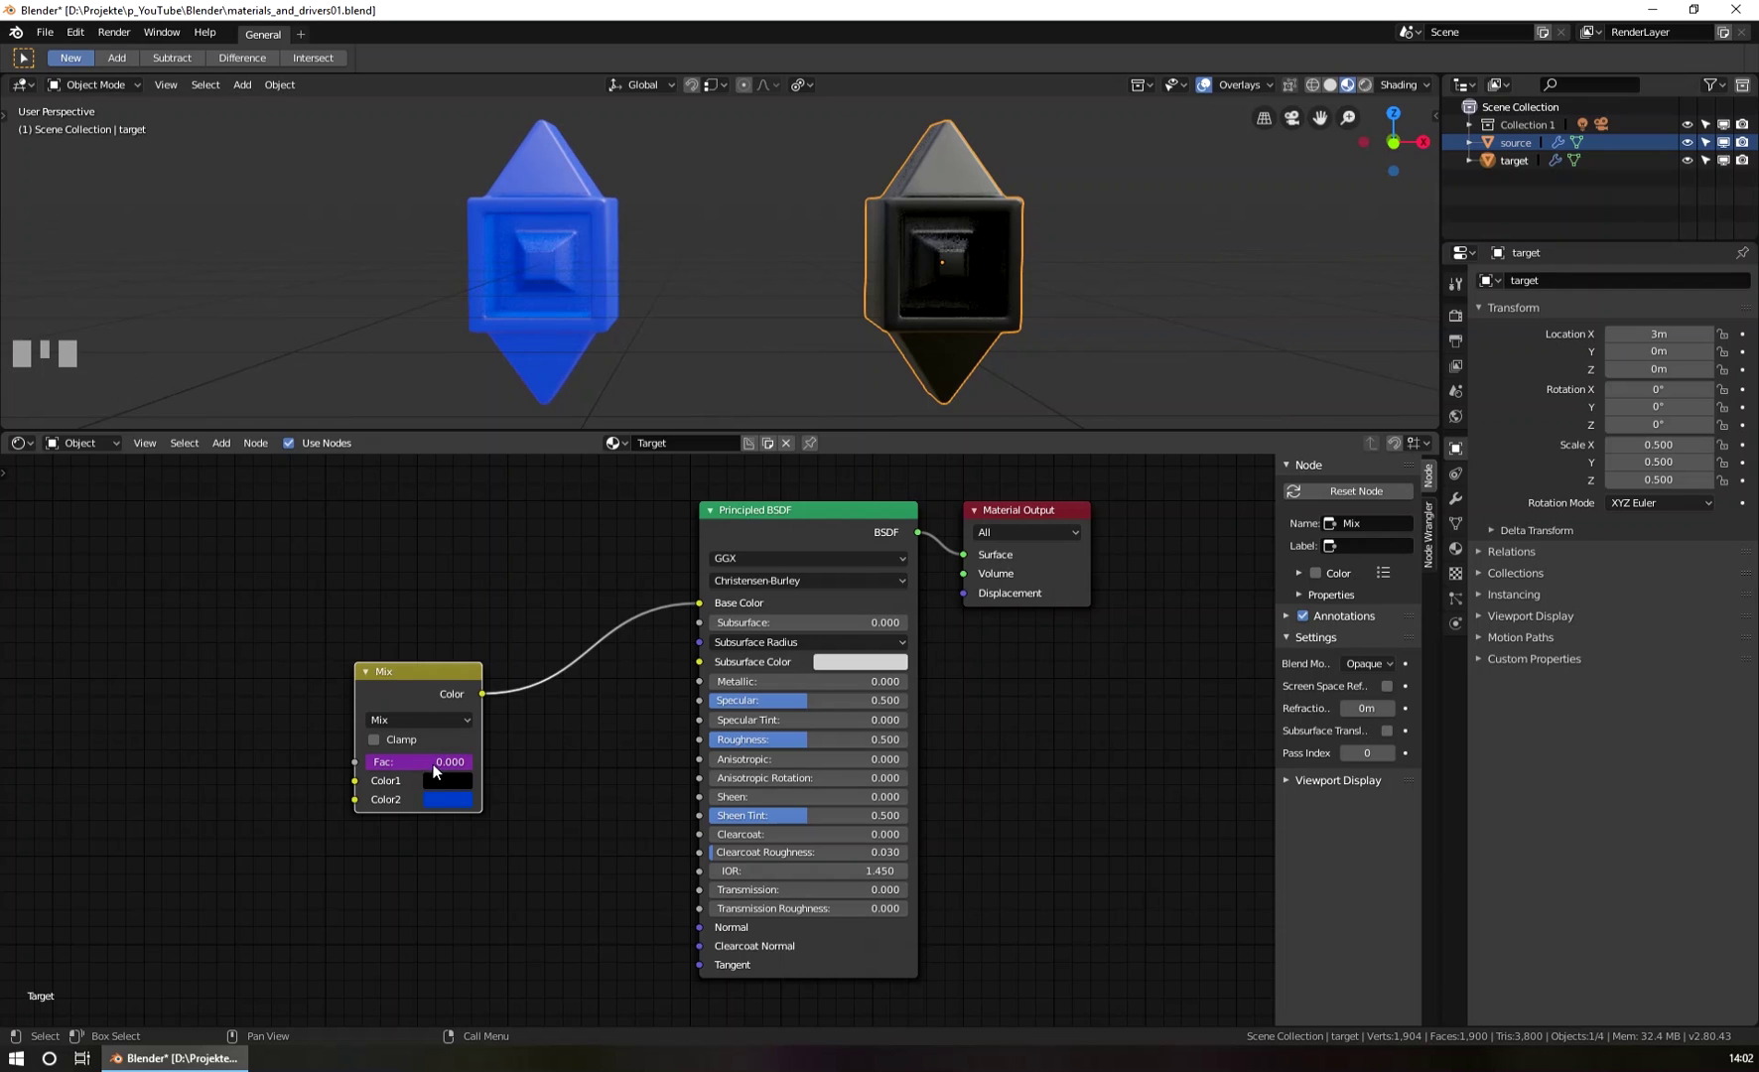
middle_click_drag(451, 766, 584, 703)
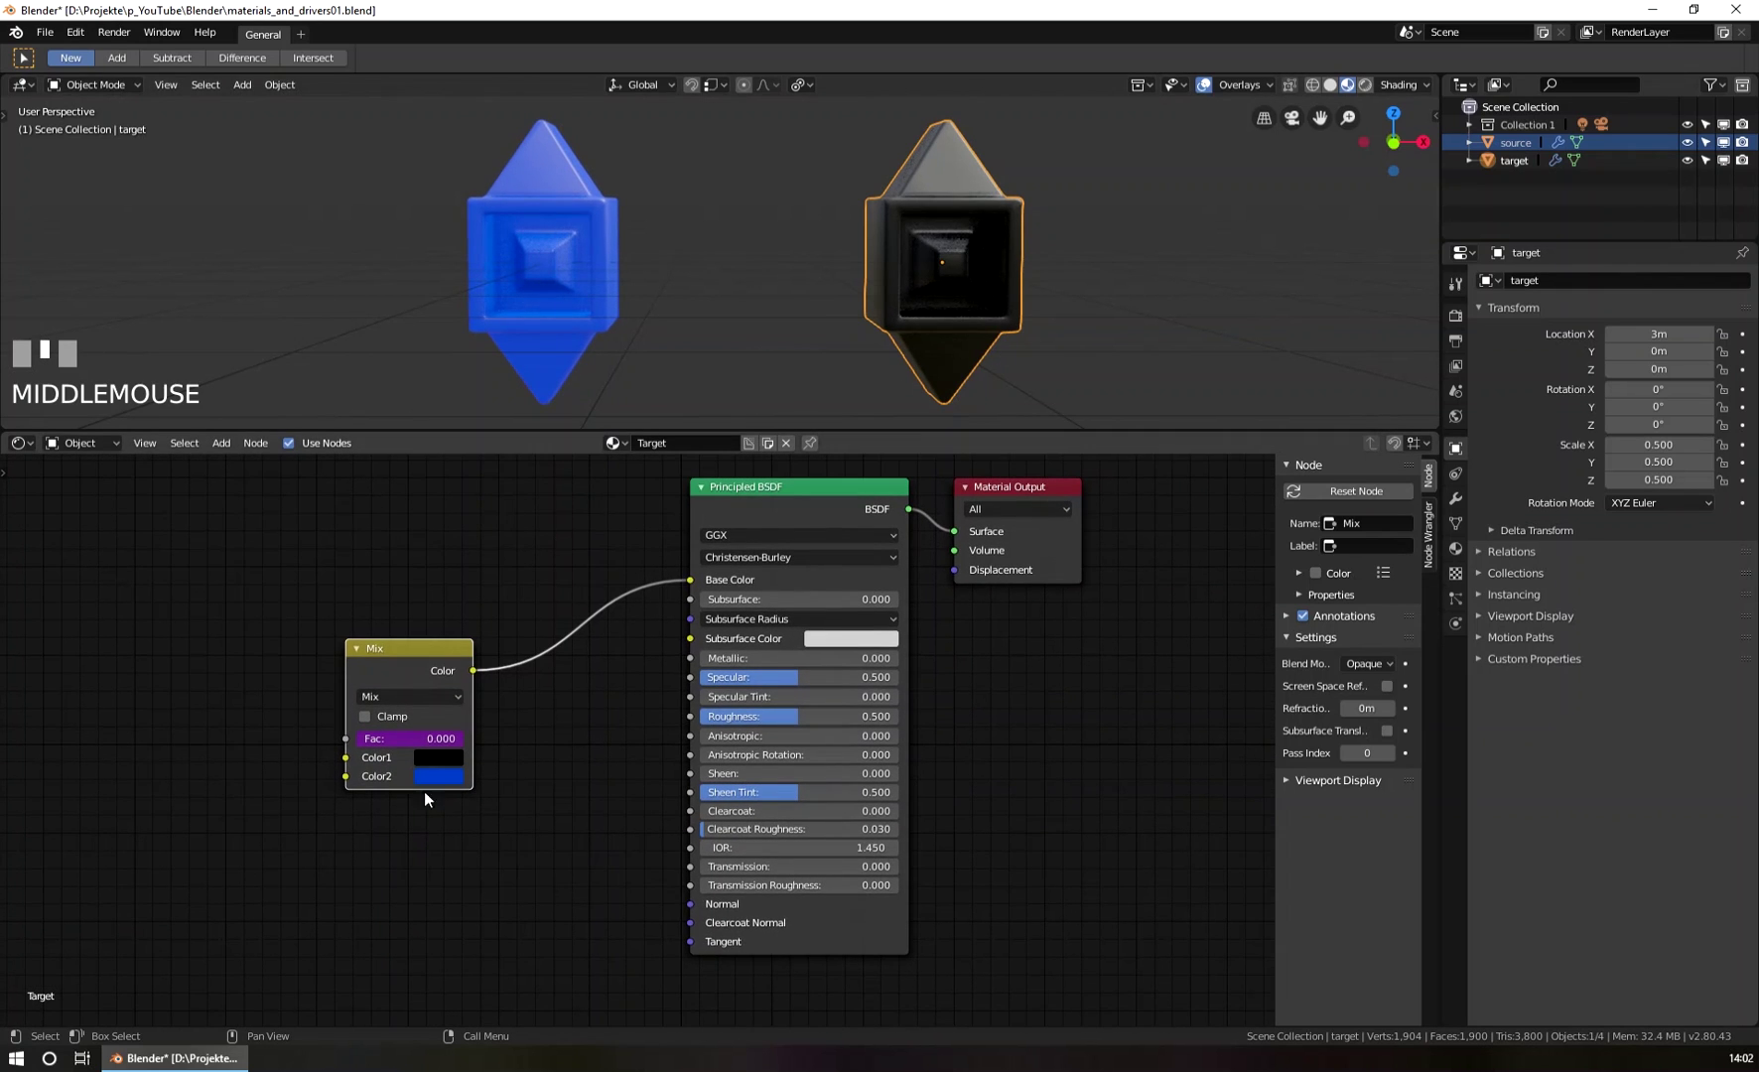
right_click(413, 739)
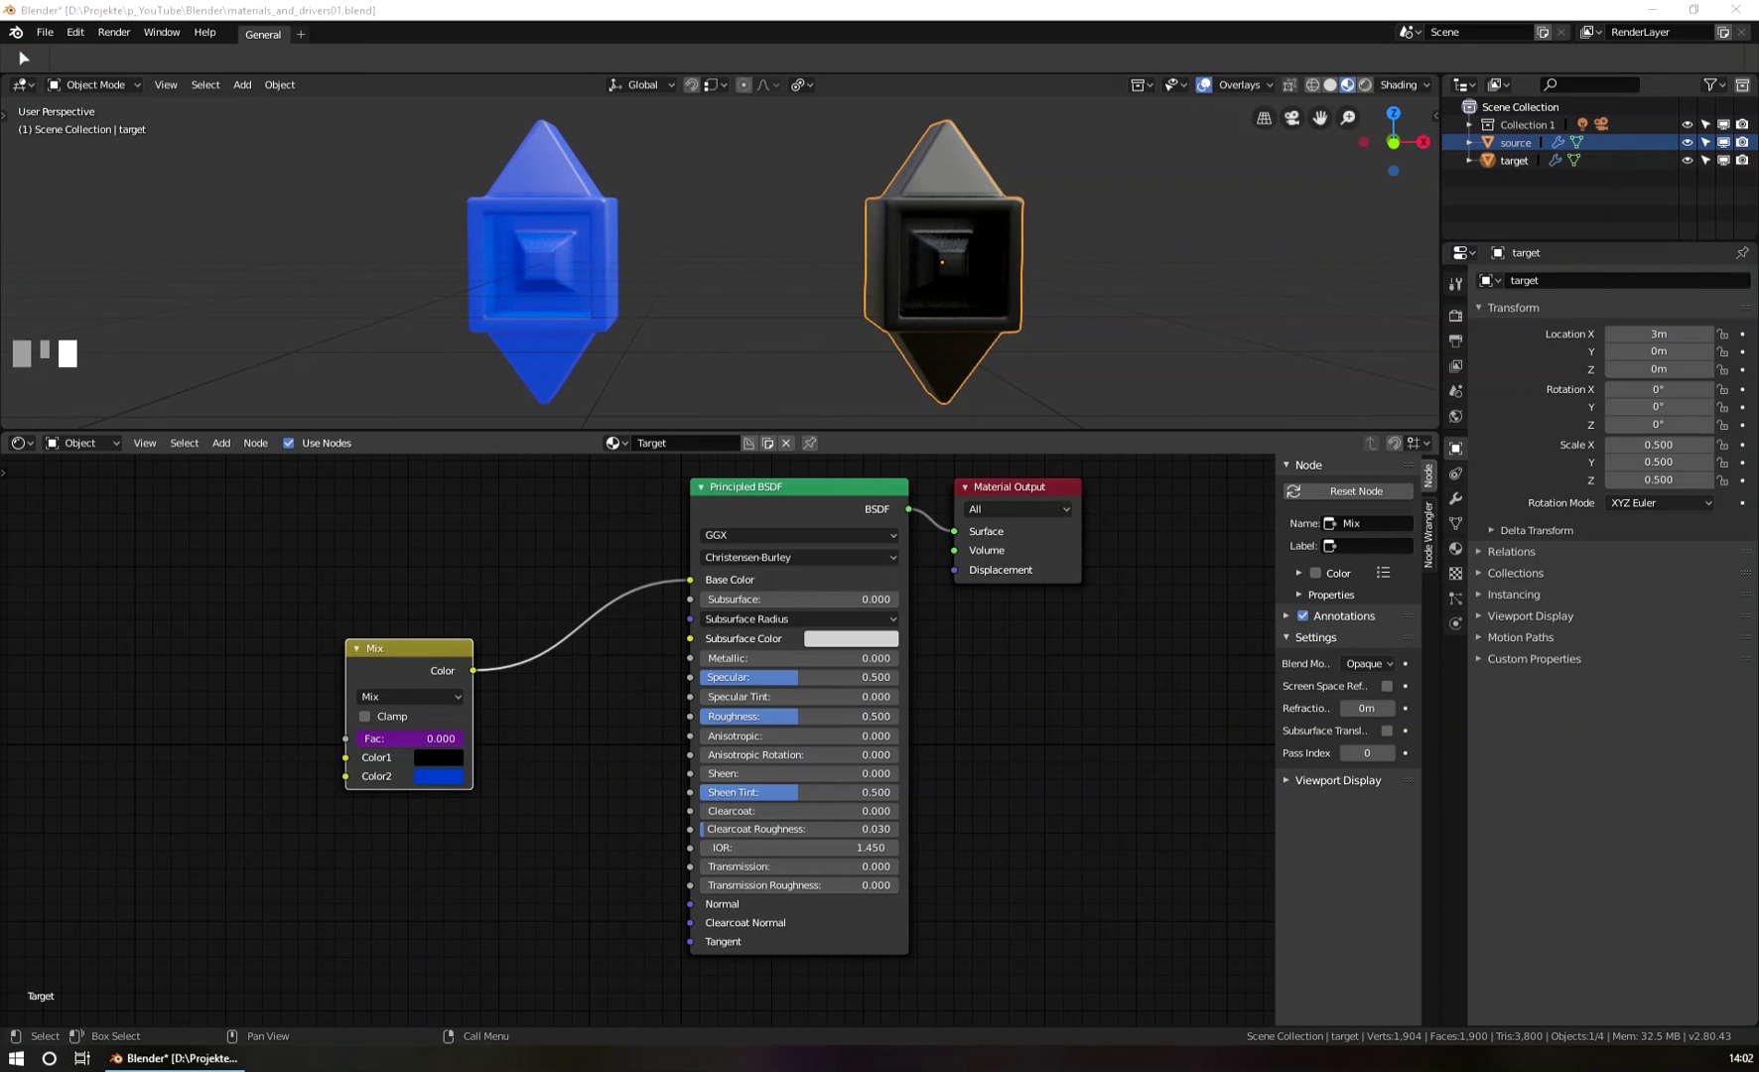
left_click_drag(50, 397, 1105, 292)
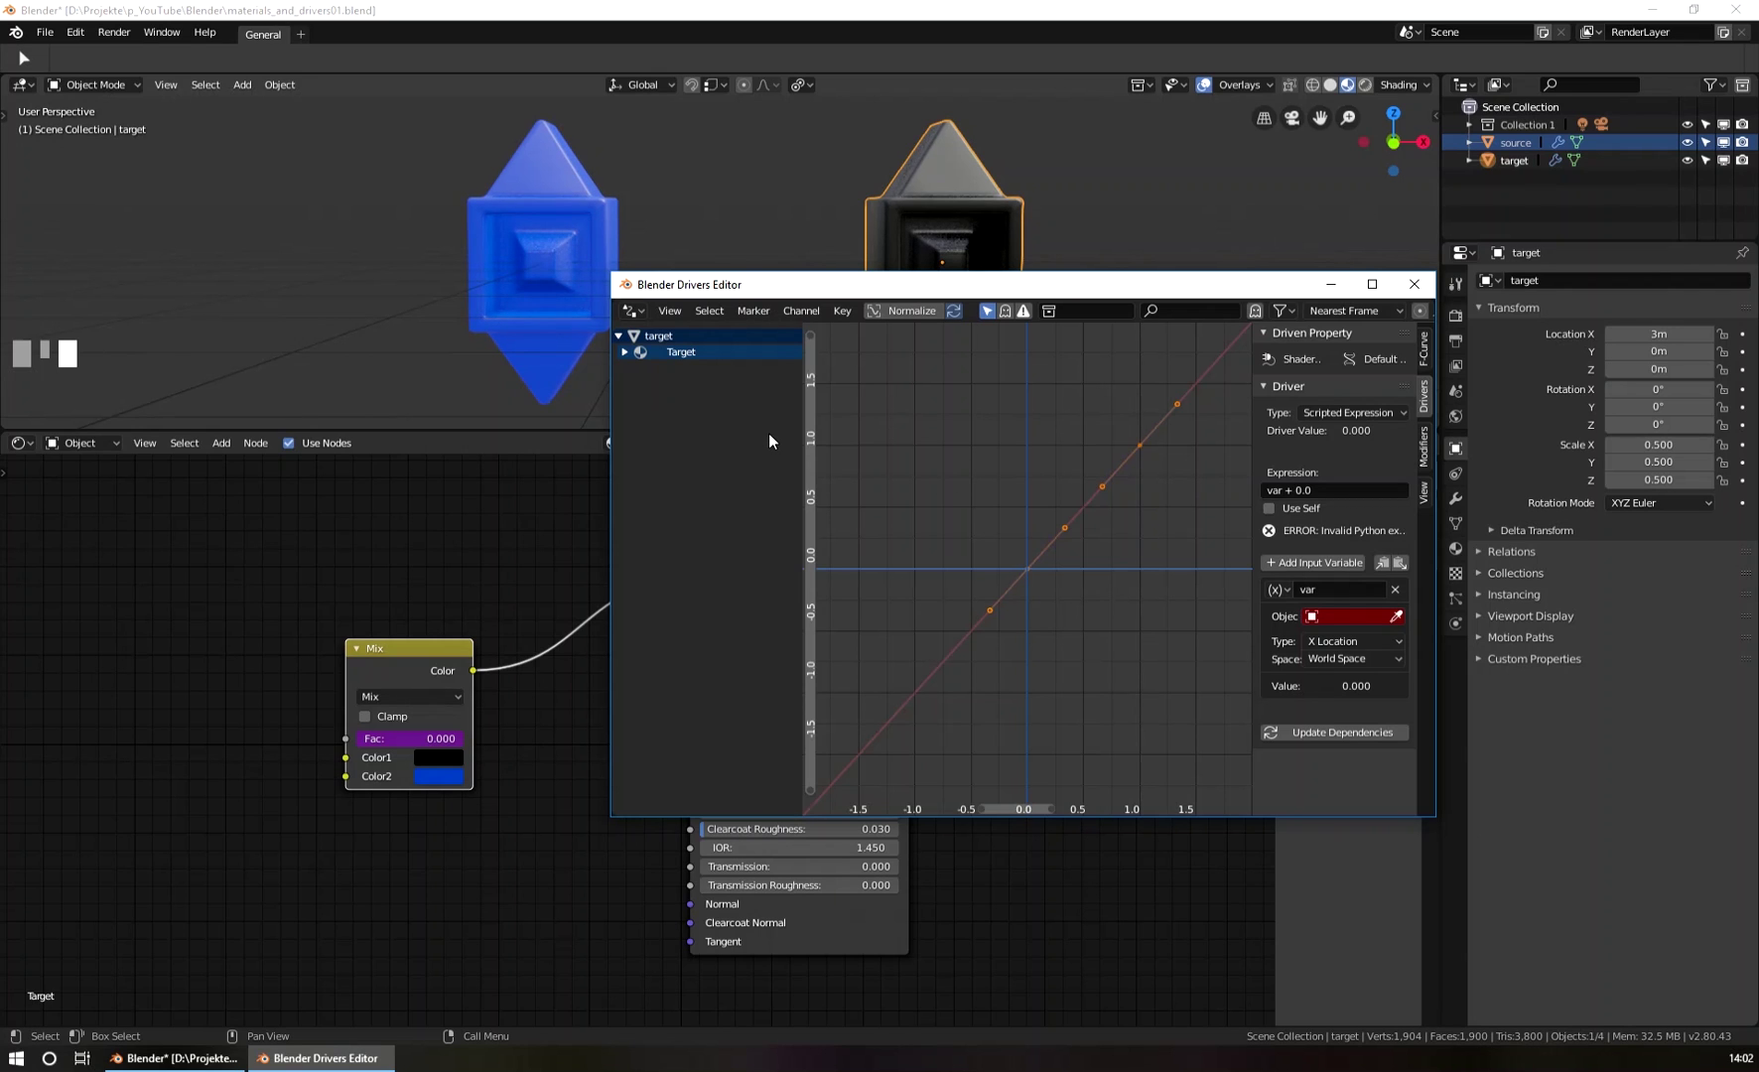
left_click(1414, 284)
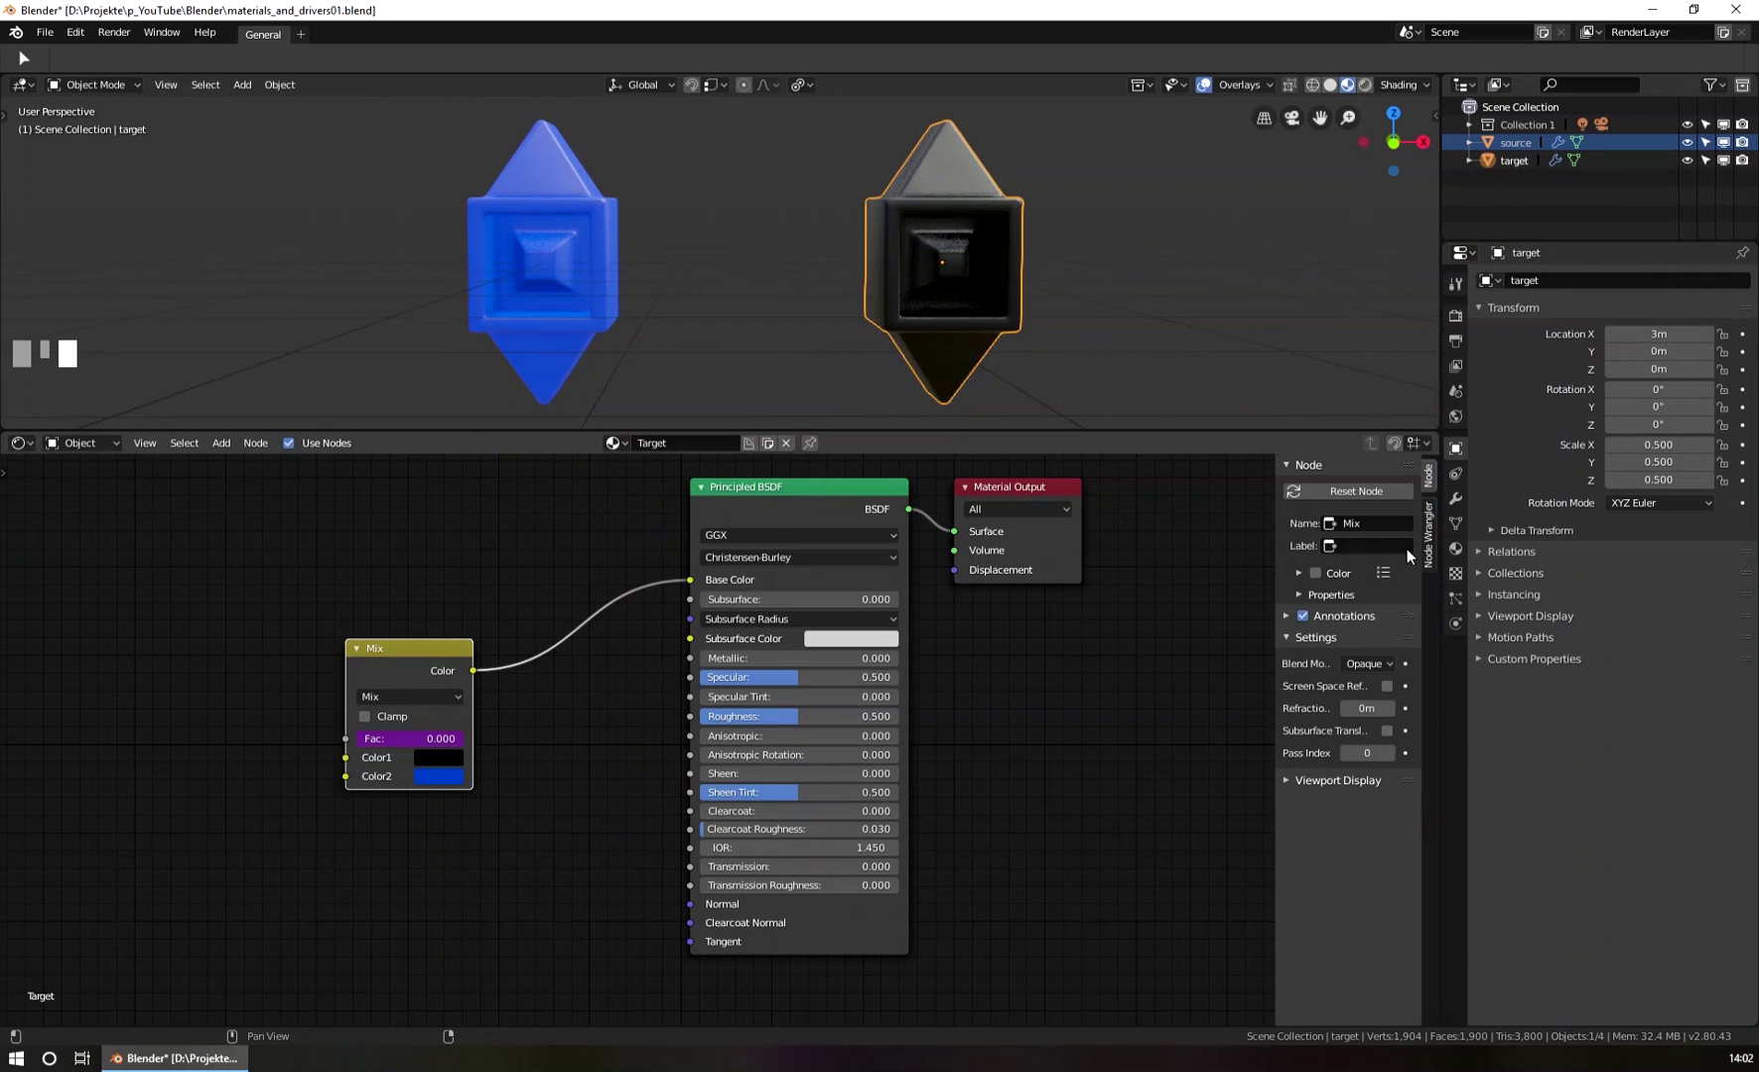
Split the node editor into two side-by-side areas and switch the new area to the Drivers editor.
middle_click_drag(1052, 624, 797, 677)
scroll(876, 653, "down", 2)
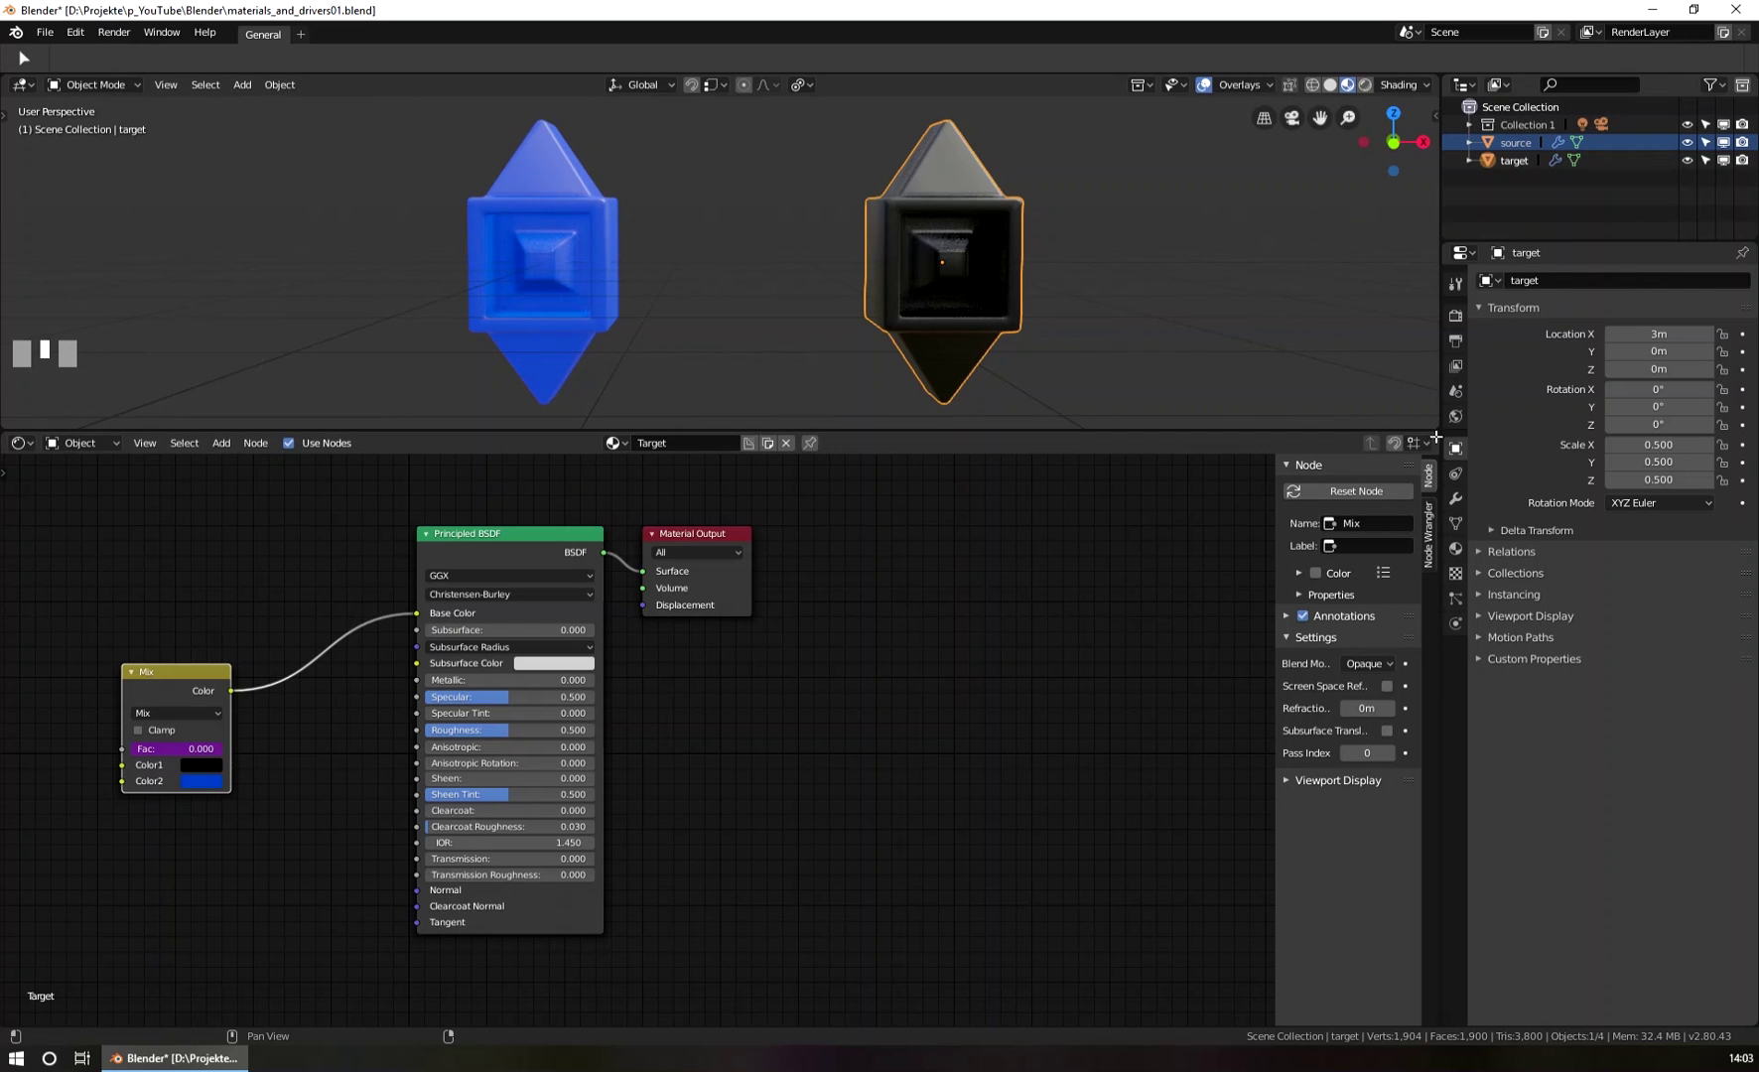
left_click_drag(1436, 436, 723, 447)
scroll(260, 719, "down", 2)
mouse_move(260, 718)
middle_mouse_down()
mouse_move(260, 695)
mouse_move(292, 731)
middle_mouse_up()
scroll(260, 695, "up", 2)
scroll(367, 705, "down", 2)
scroll(374, 702, "up", 1)
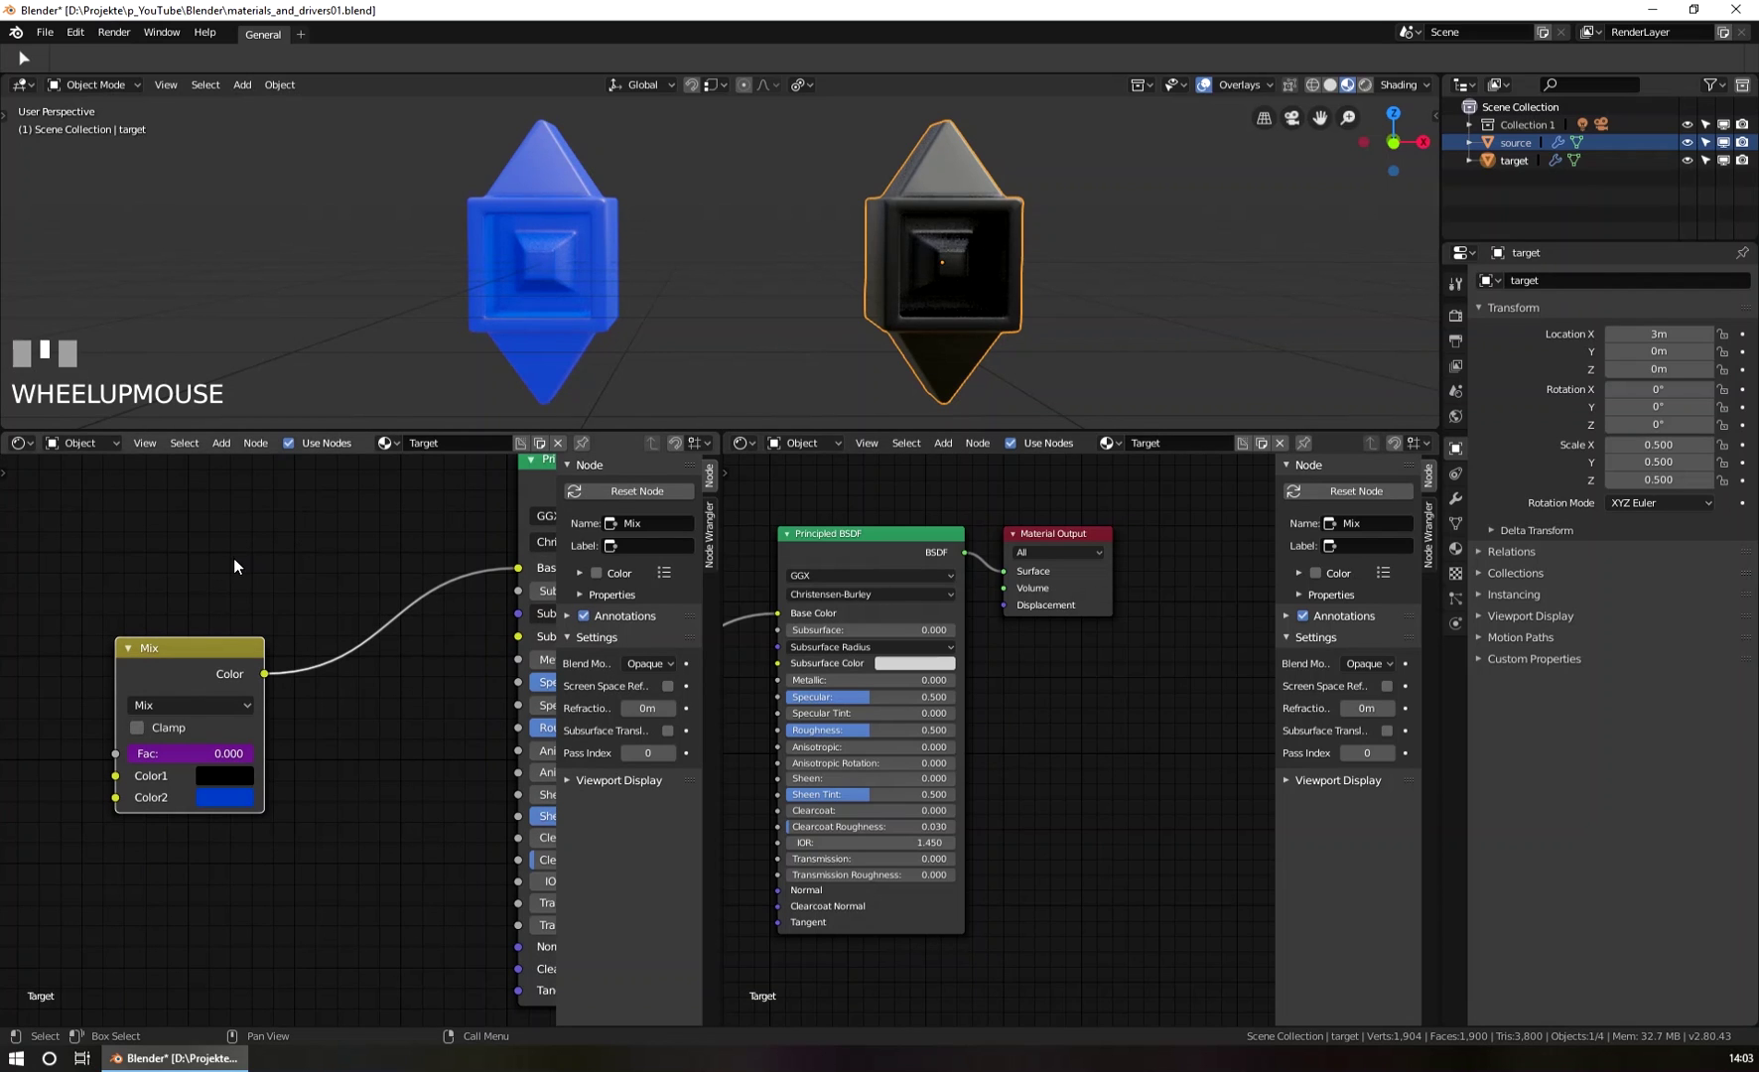
left_click(752, 445)
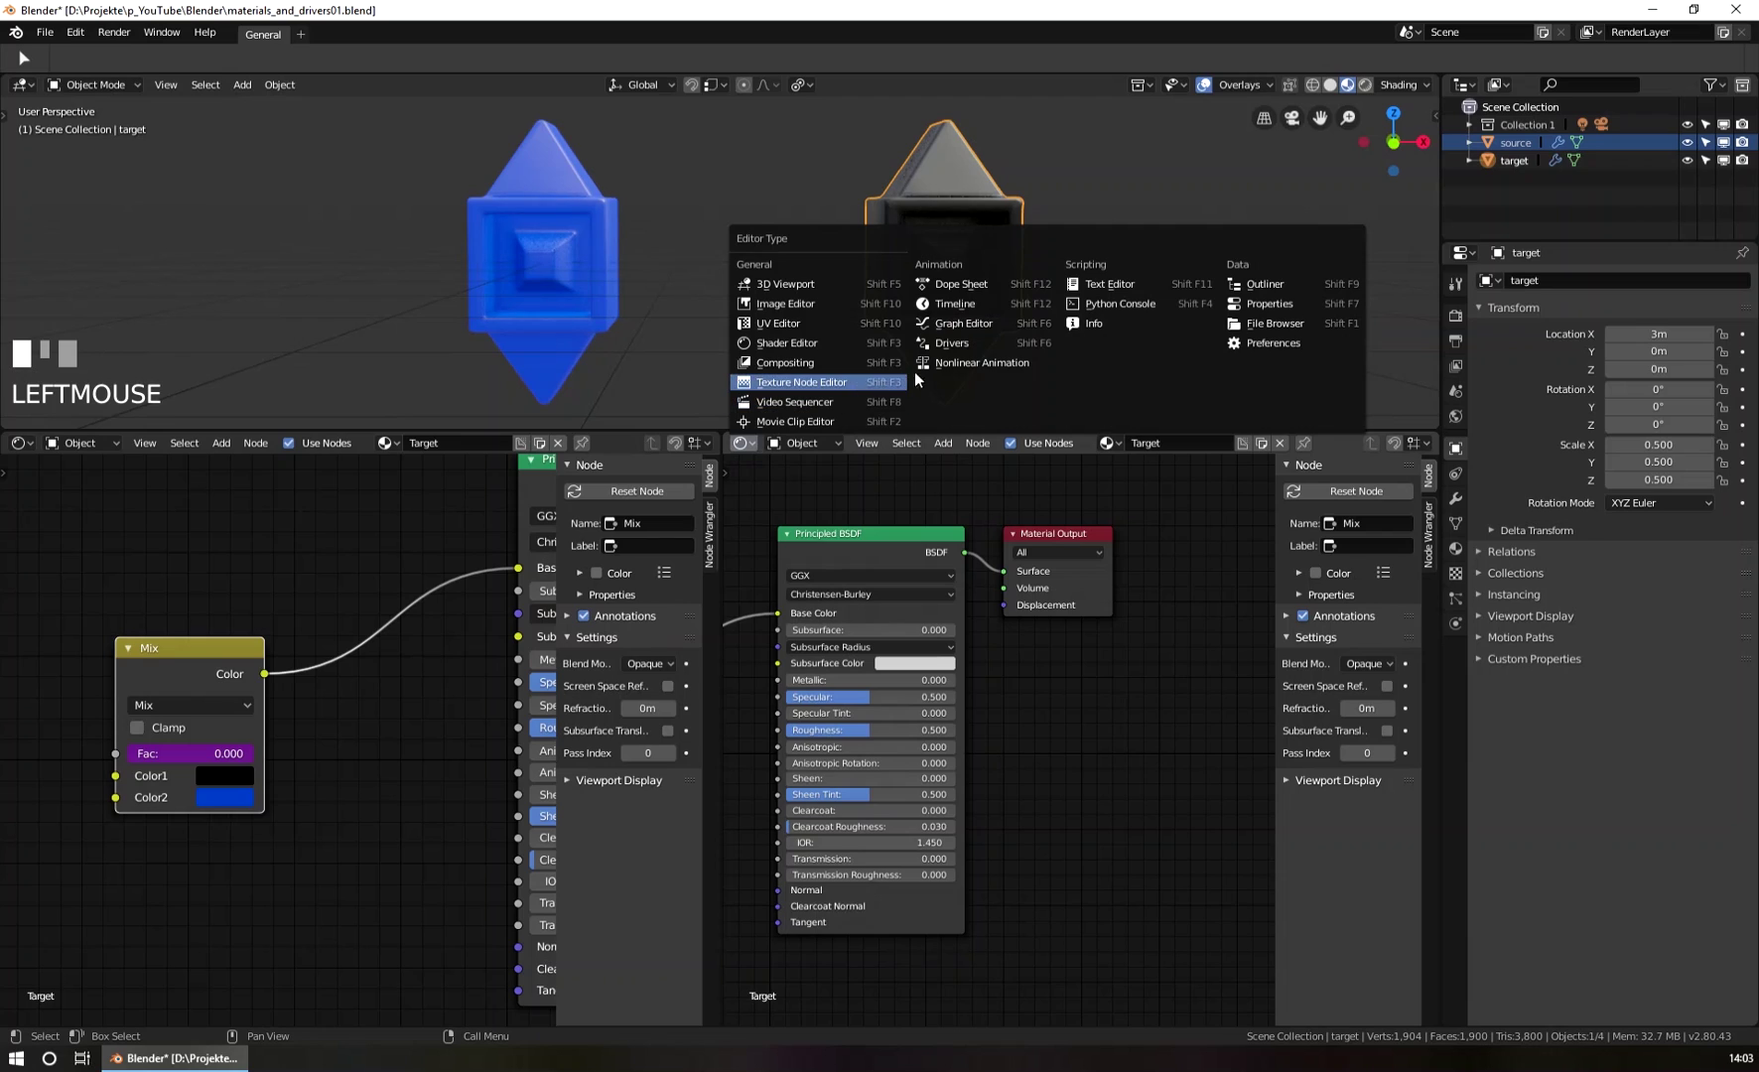
left_click(966, 341)
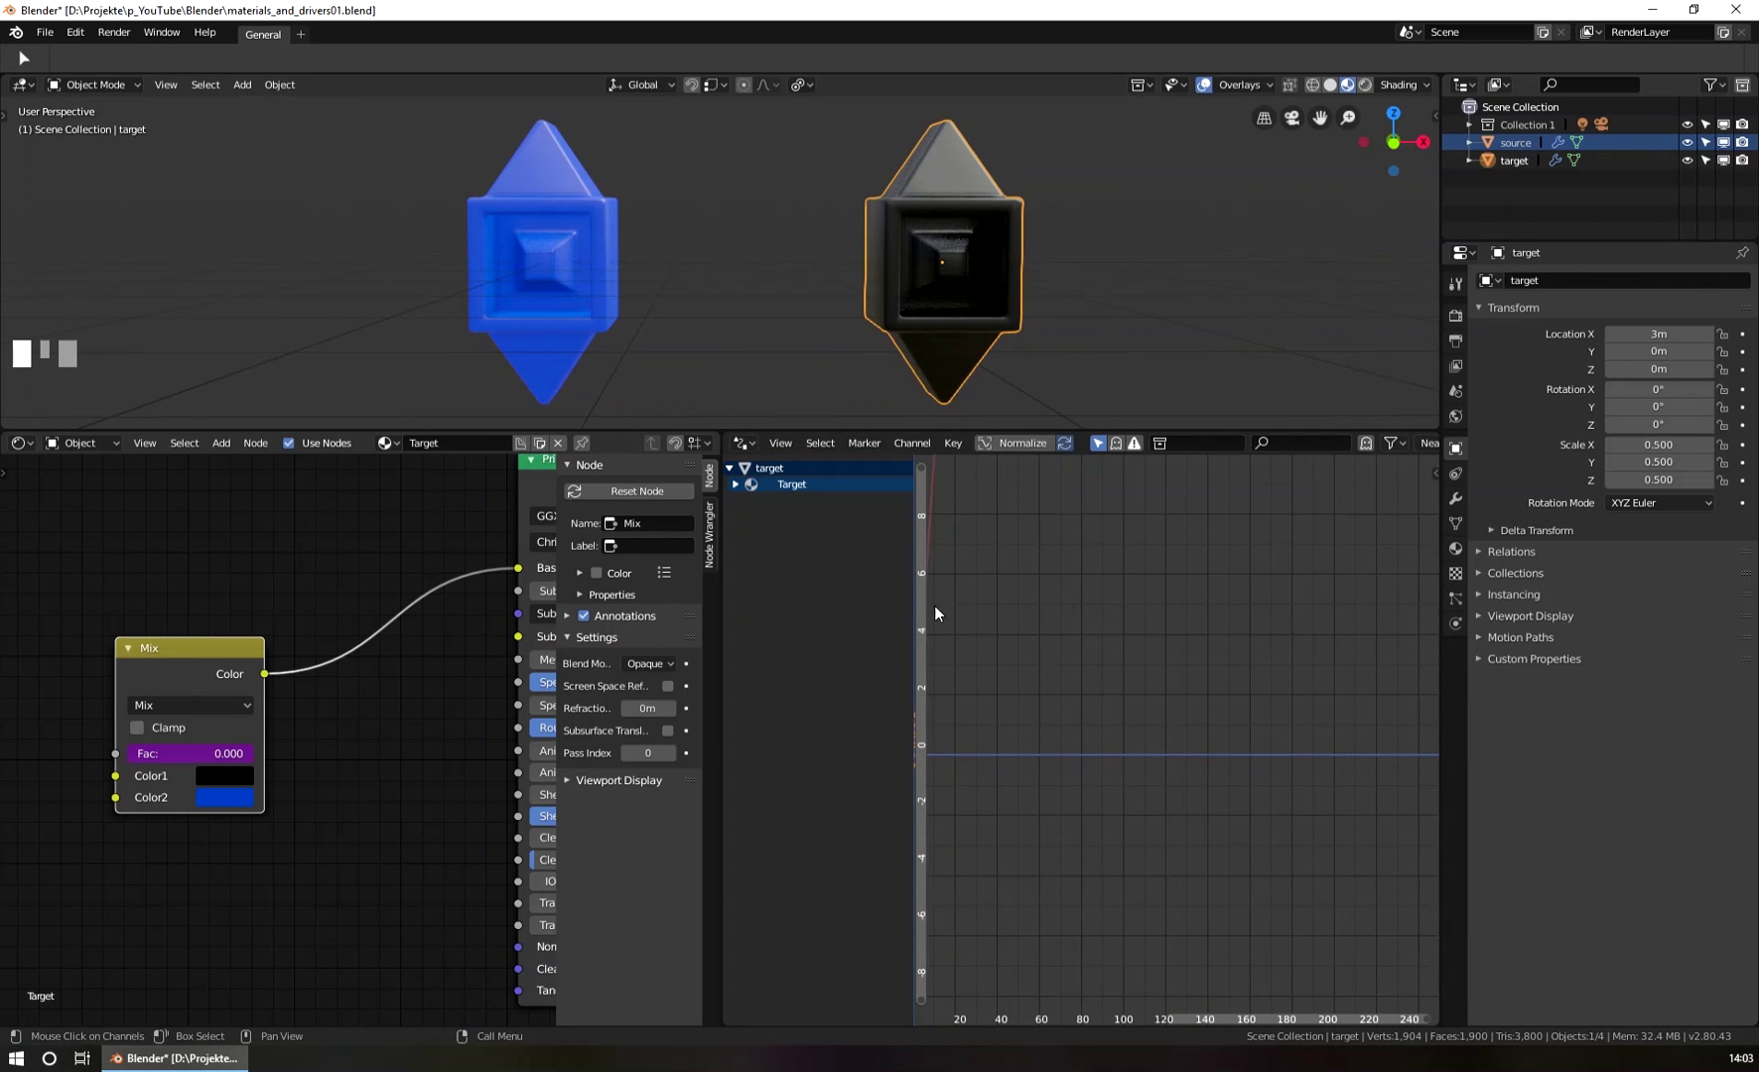
Examine the driver channel listed under the Target material by expanding and collapsing it in the Drivers editor.
right_click(217, 754)
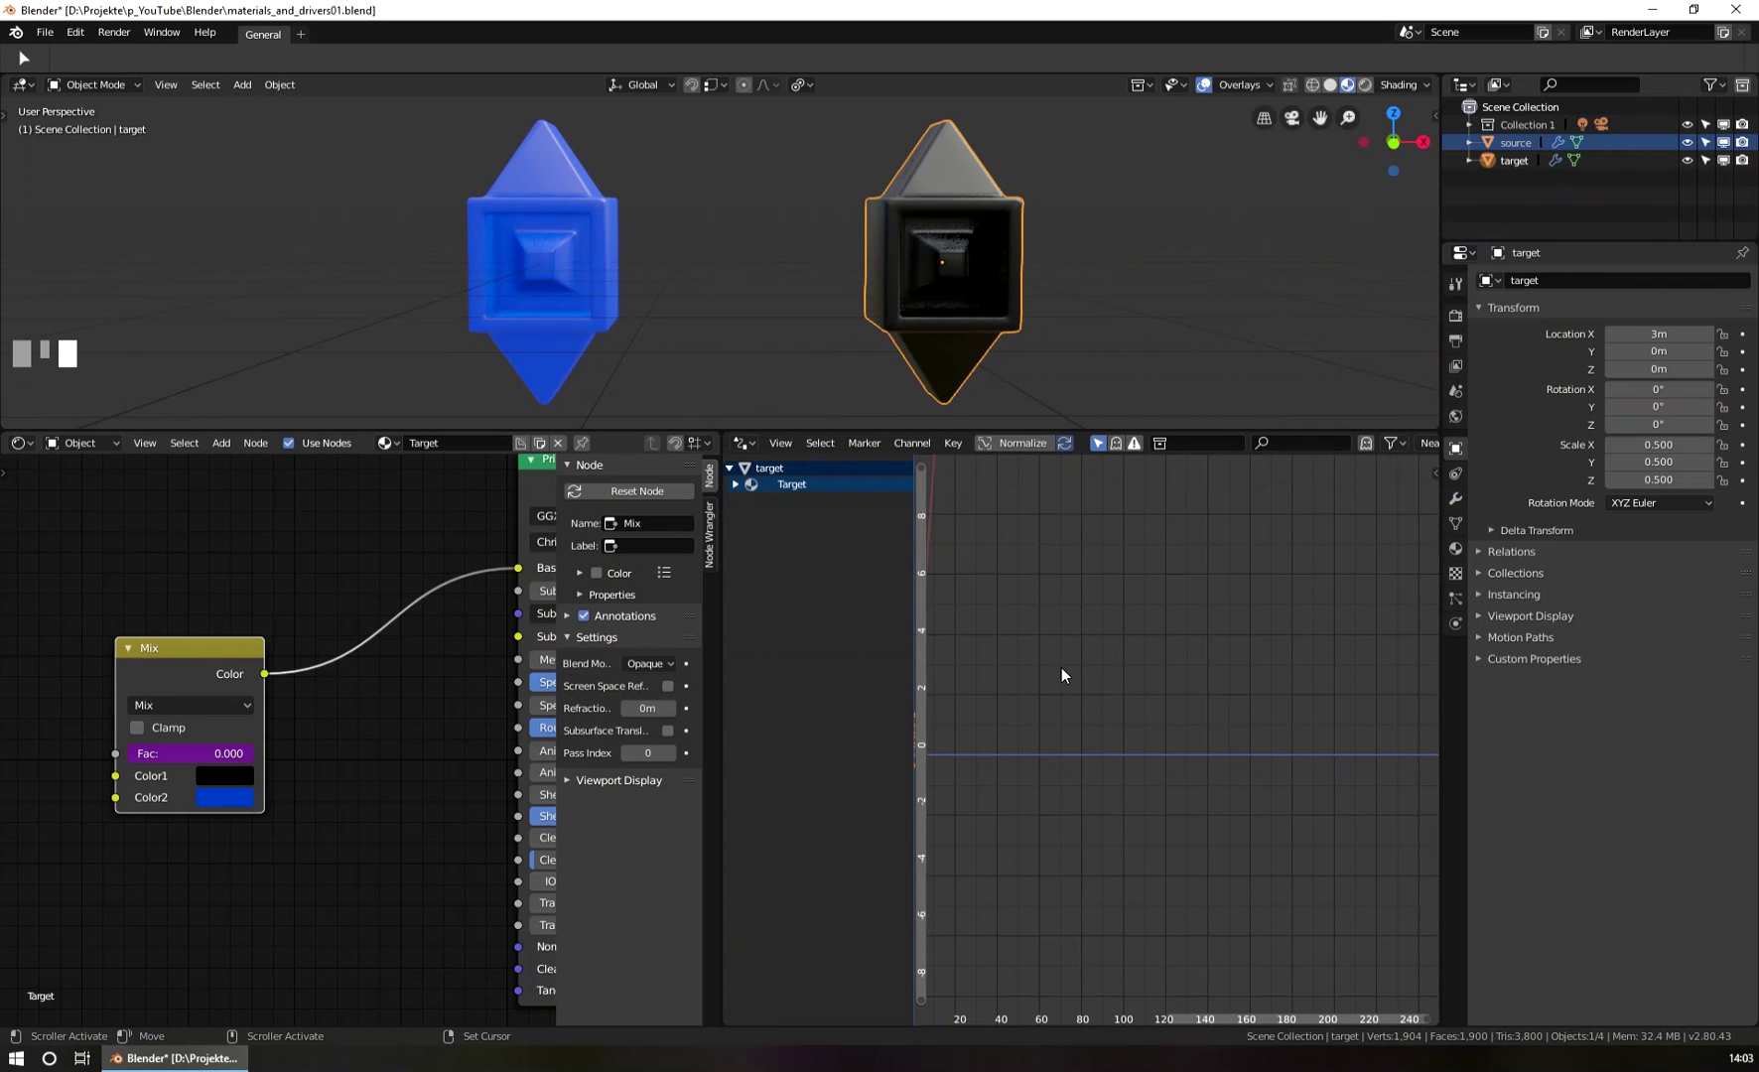
left_click(196, 659)
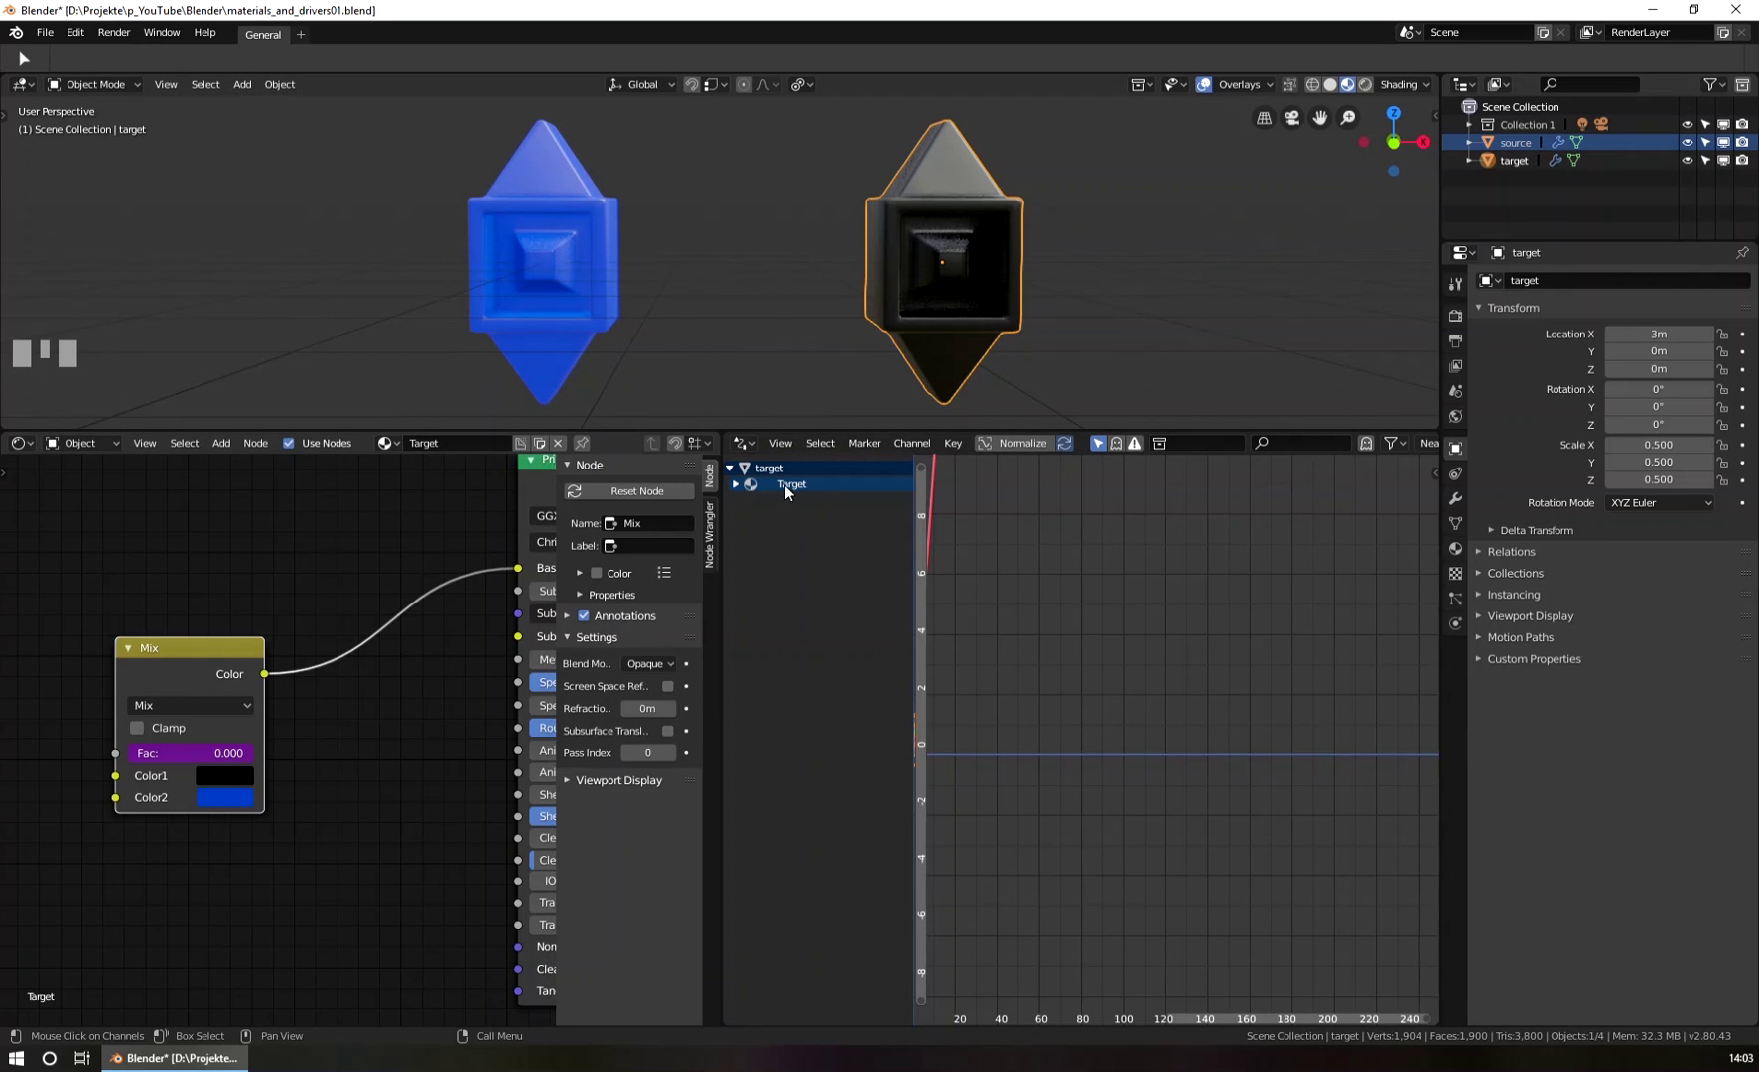
left_click(737, 485)
left_click(744, 500)
left_click(735, 483)
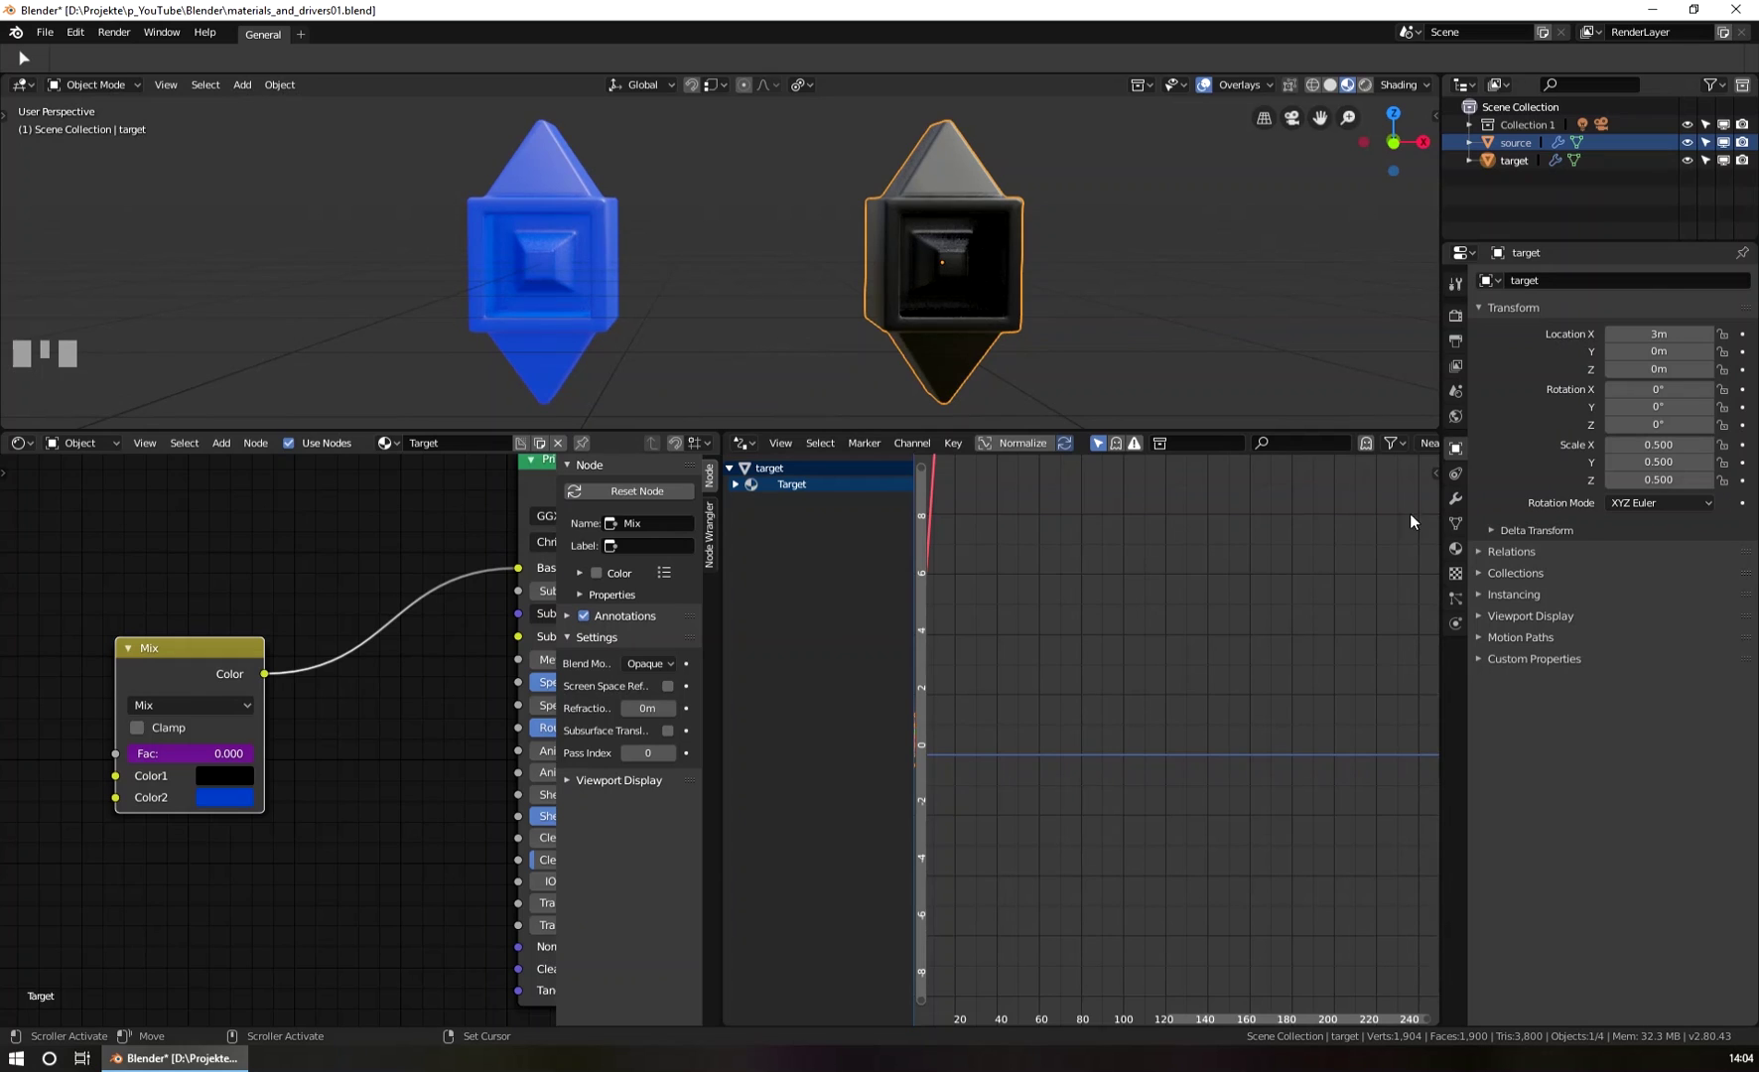
Show and widen the Drivers editor's sidebar, and display the driver settings of the Fac value.
left_click(1434, 473)
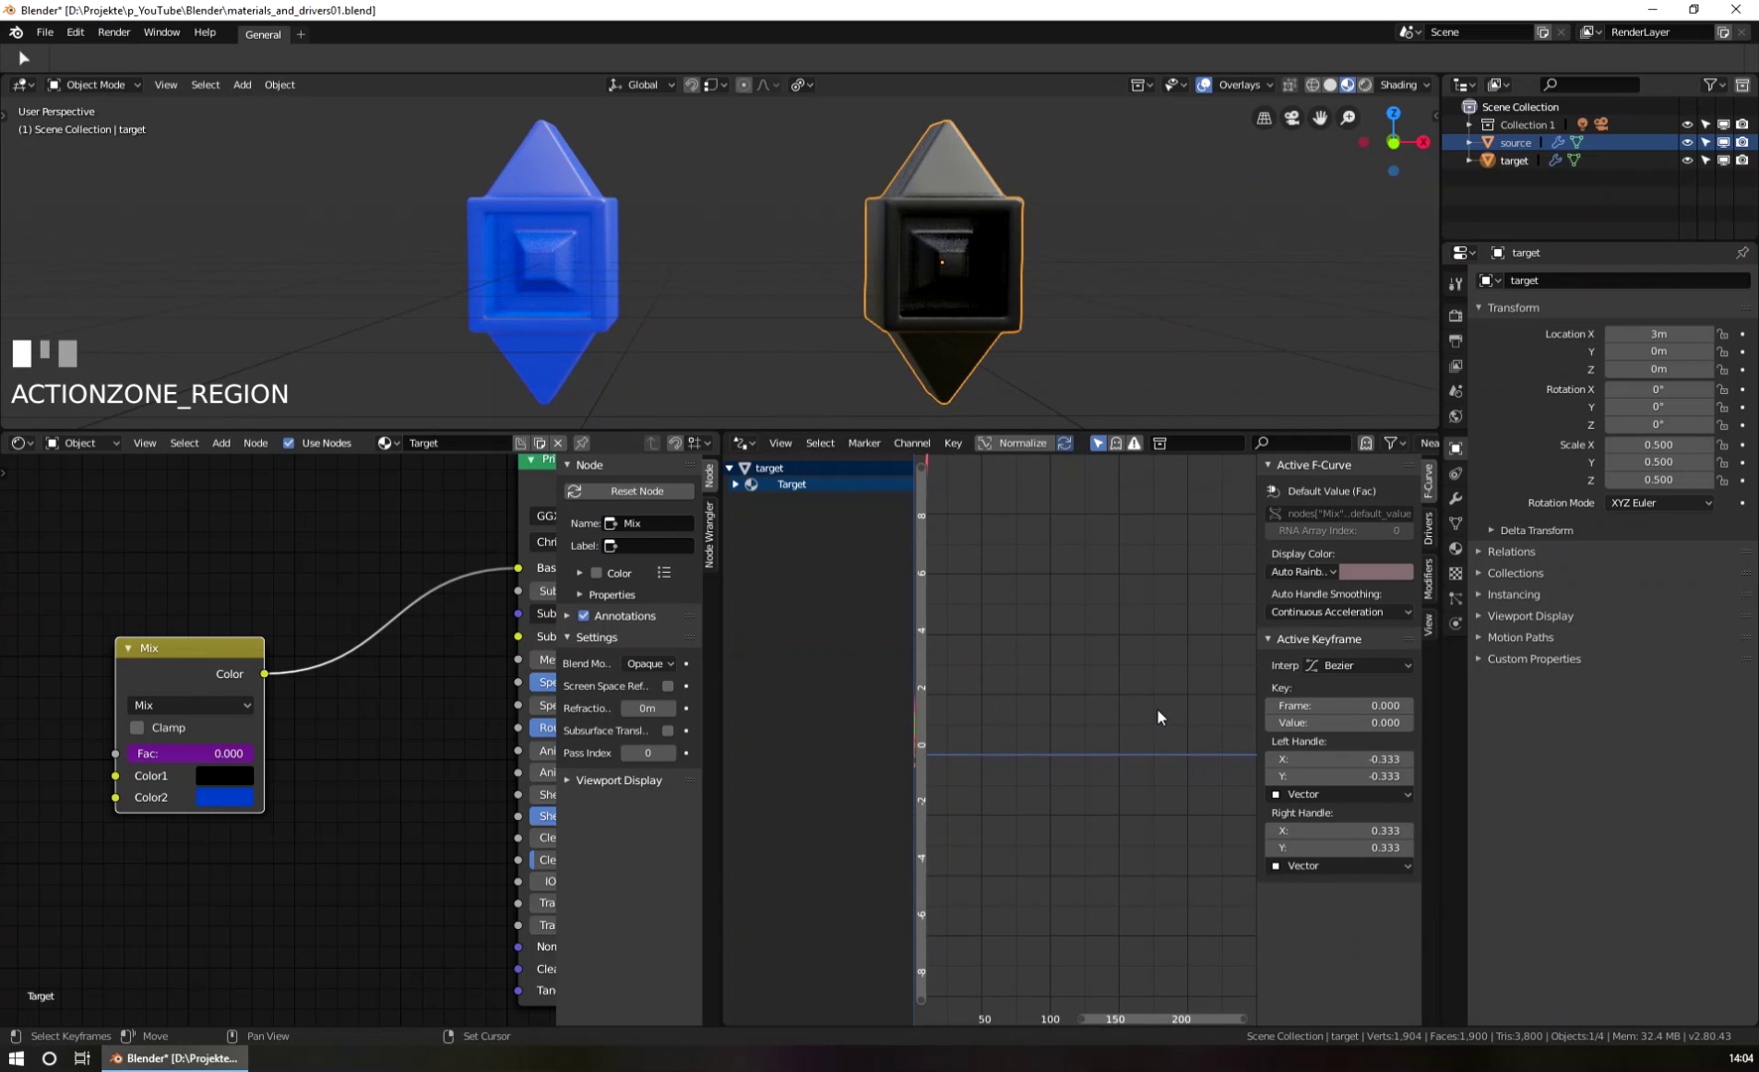
key("n")
key("n")
key("n")
key("n")
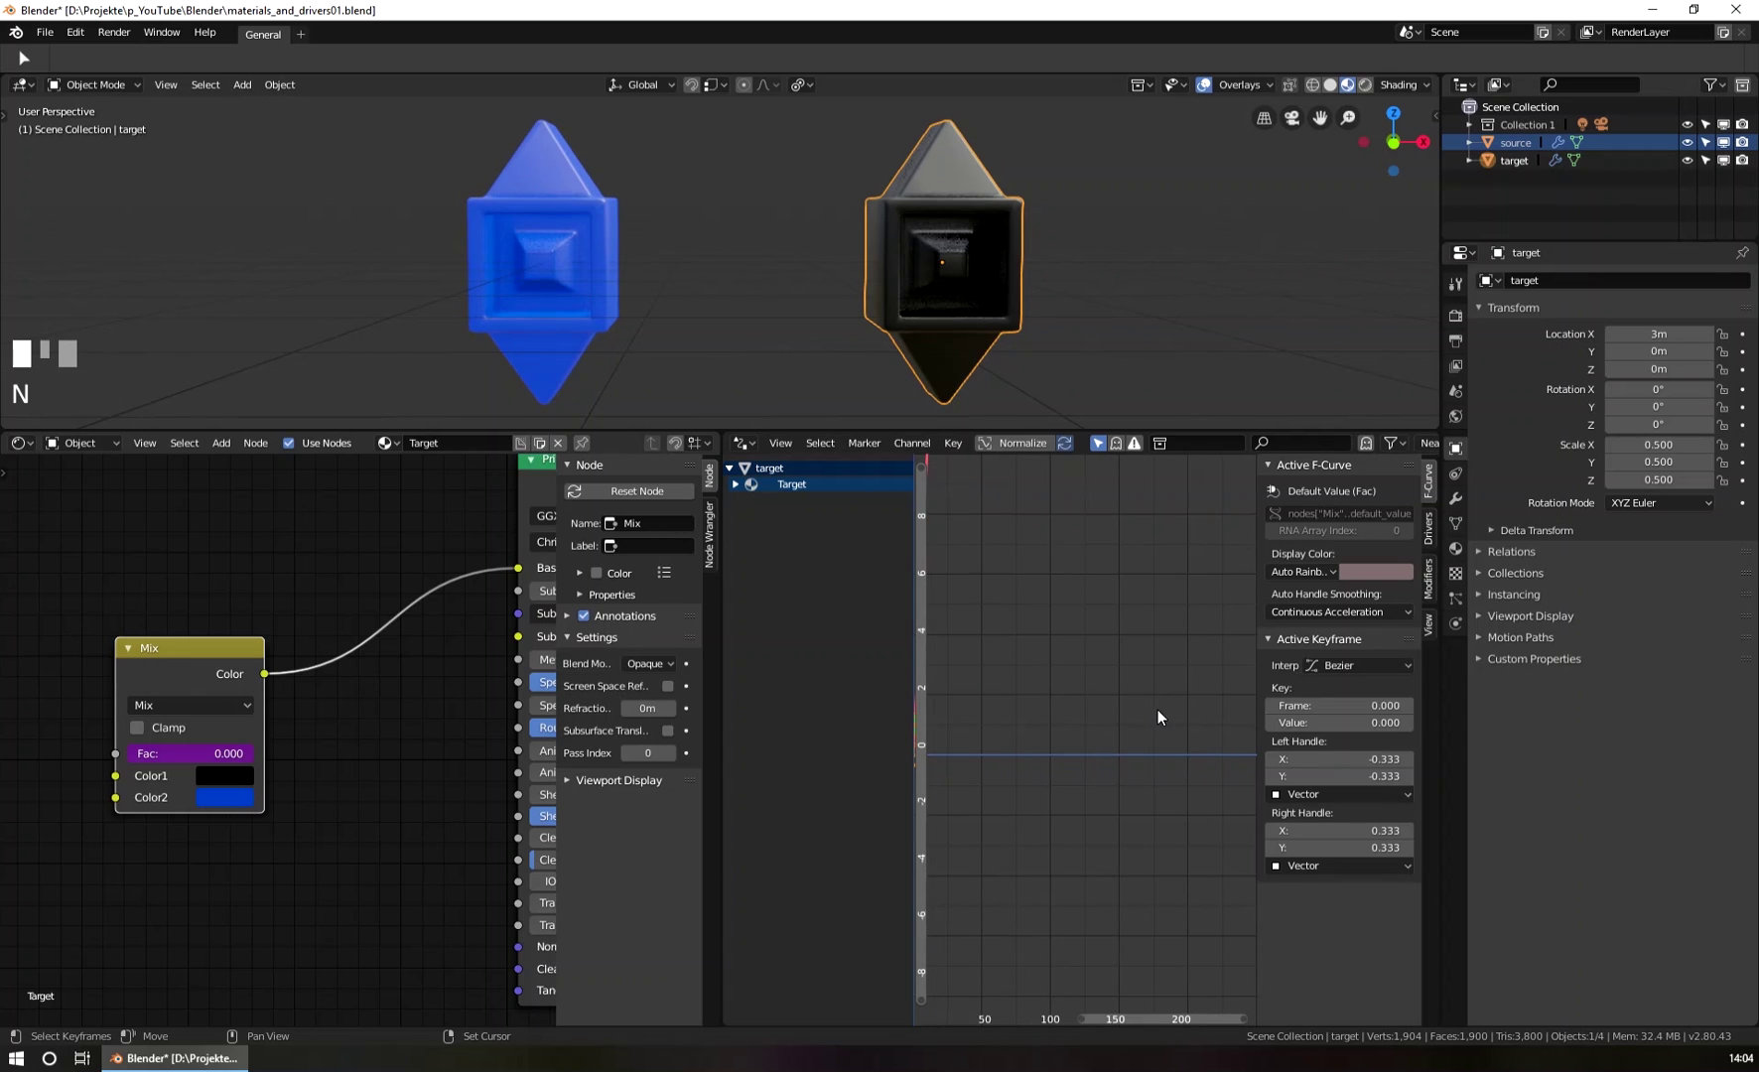
left_click_drag(1257, 670, 1008, 729)
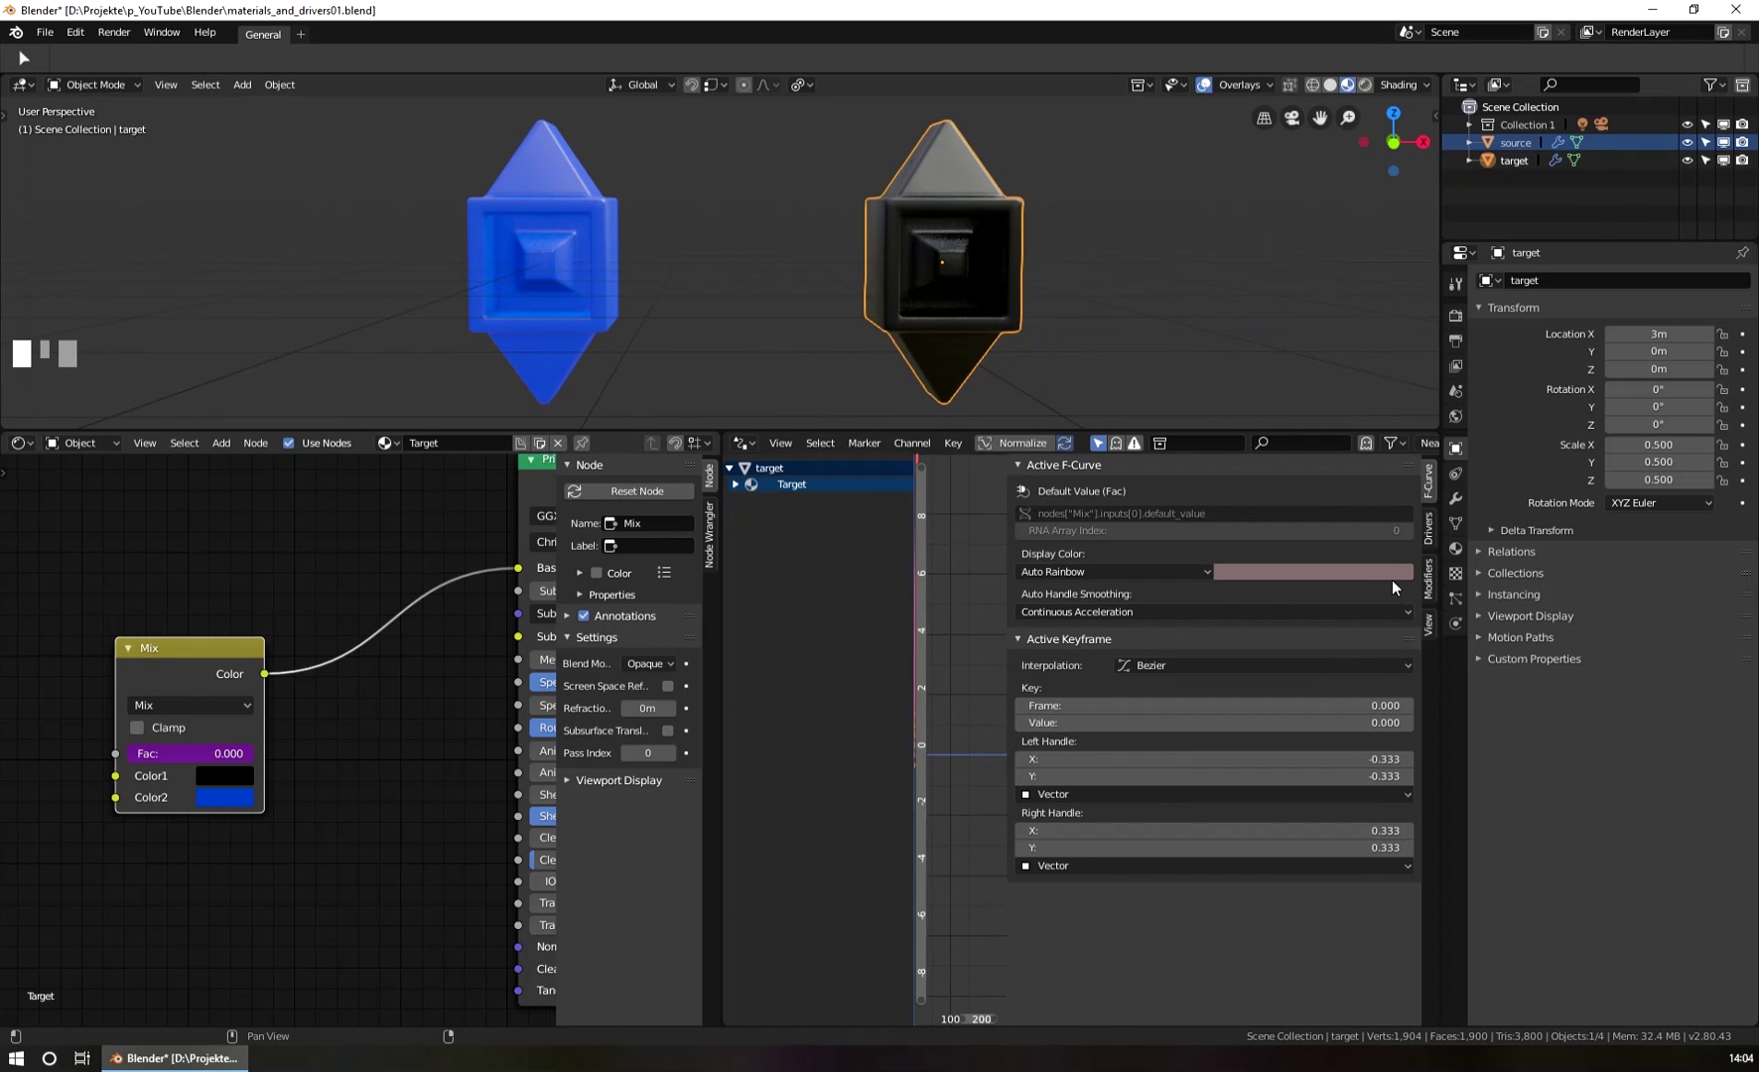
left_click(1429, 530)
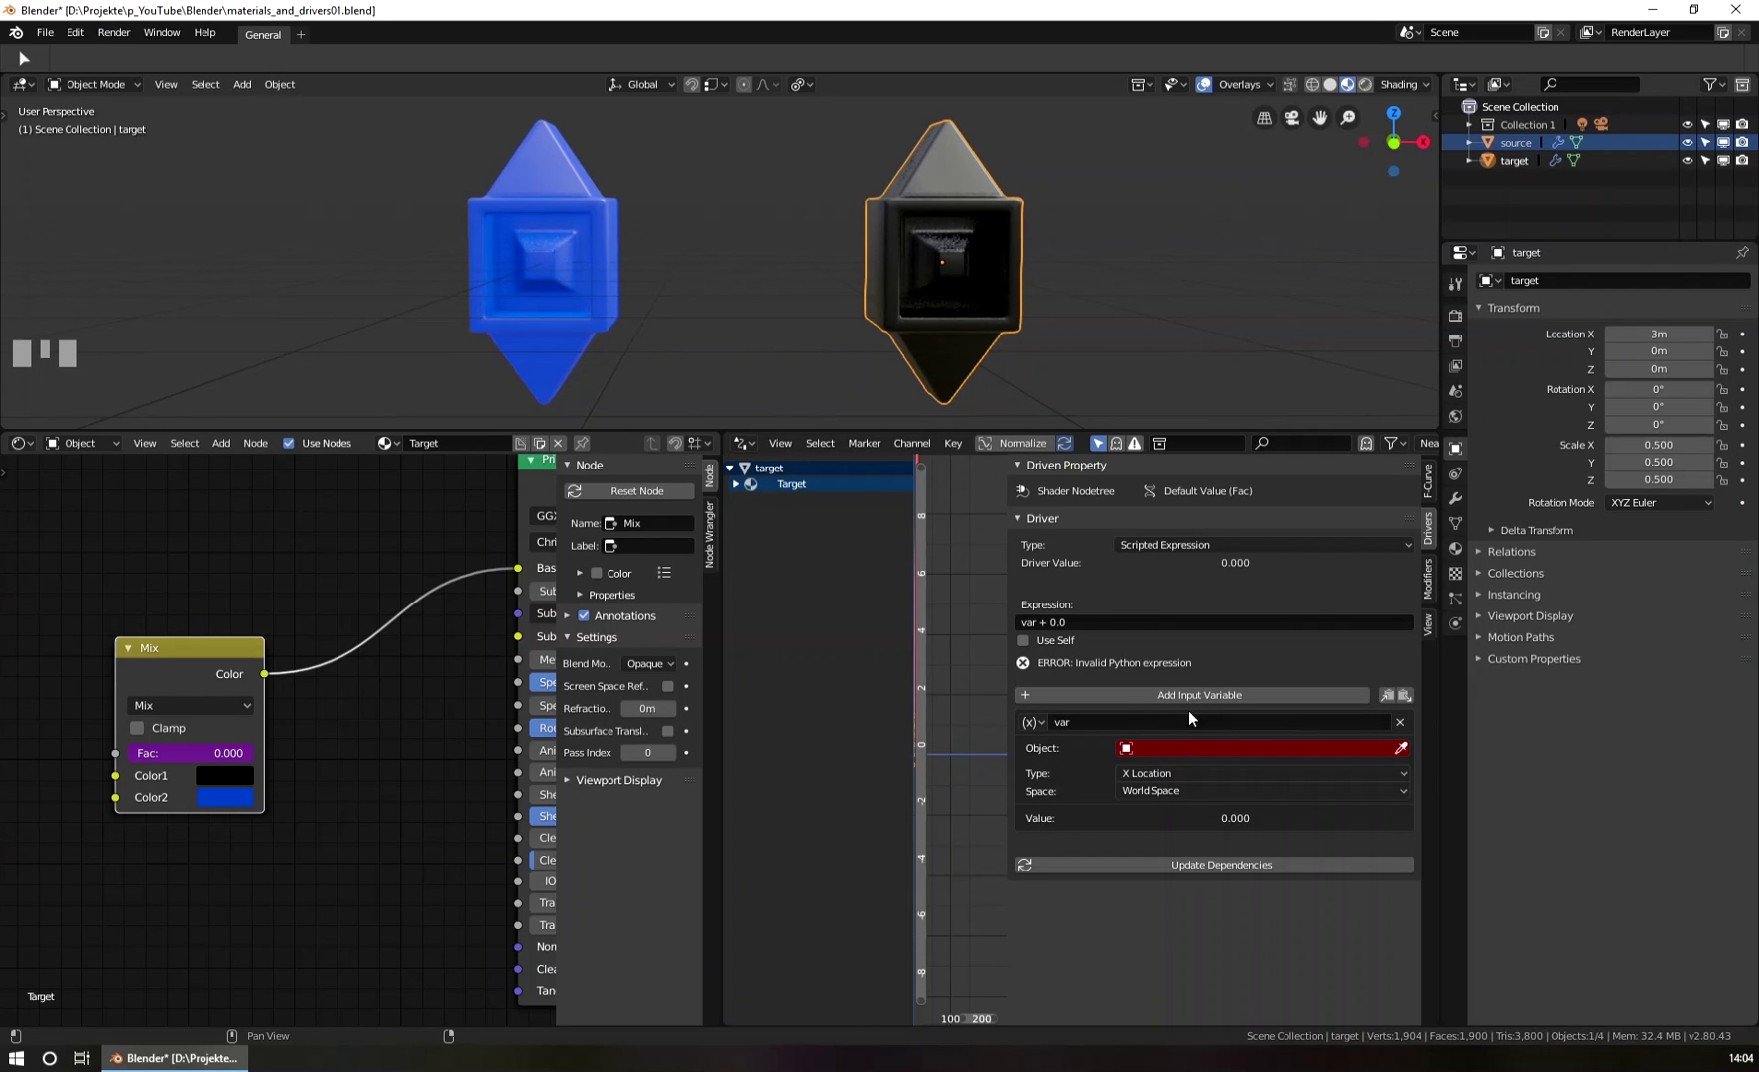
Review the driver variable's available types and its Transform Channel options, keeping X Location.
left_click(1037, 722)
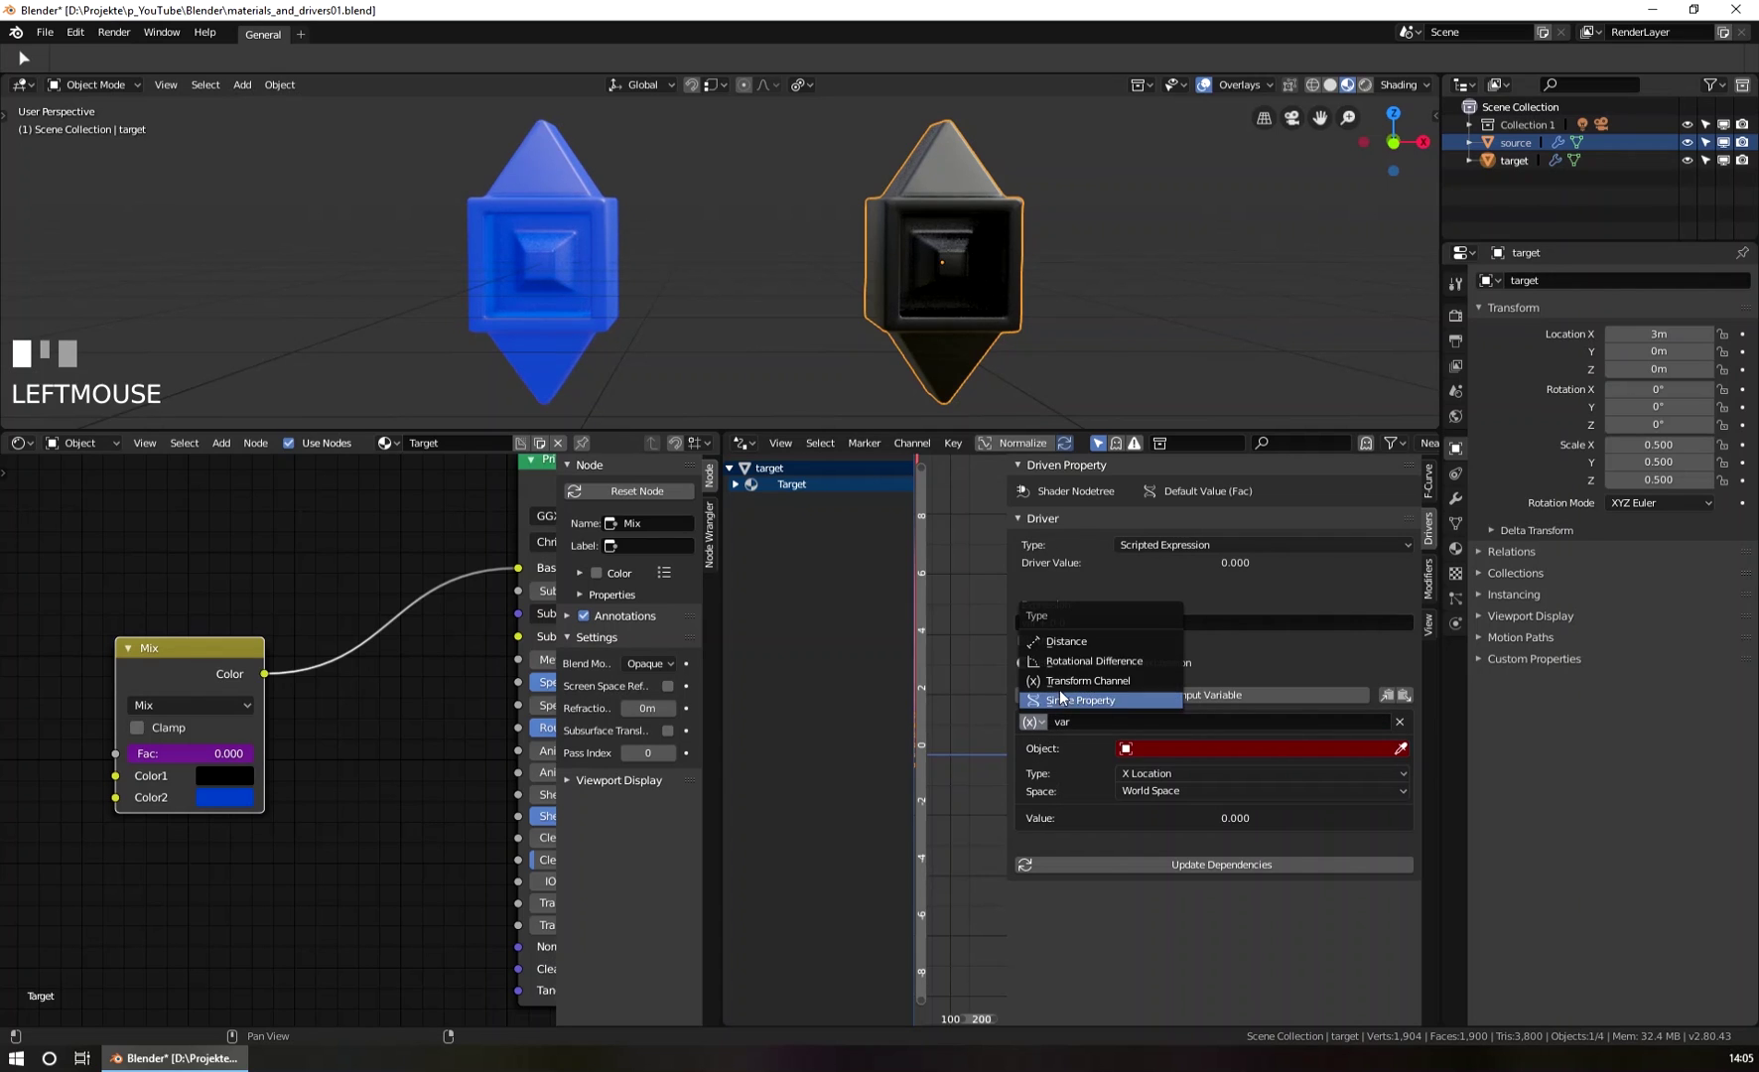
left_click(1116, 679)
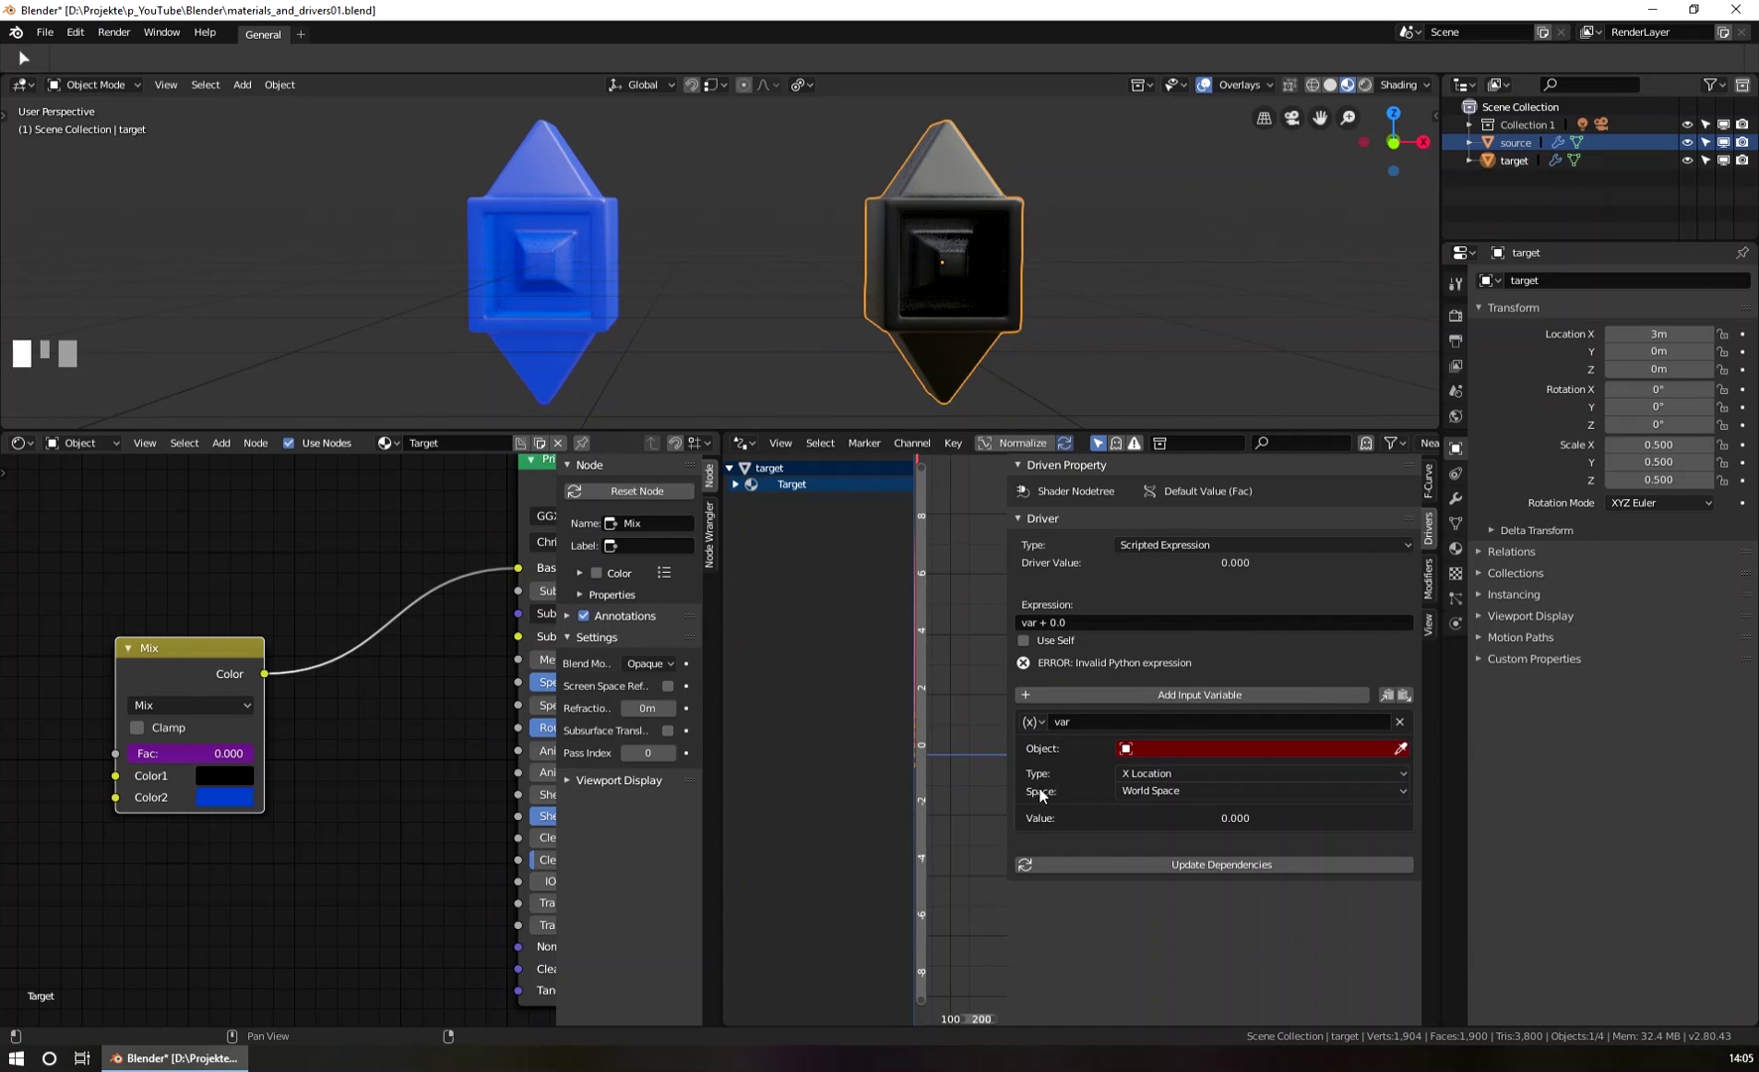
left_click(1148, 782)
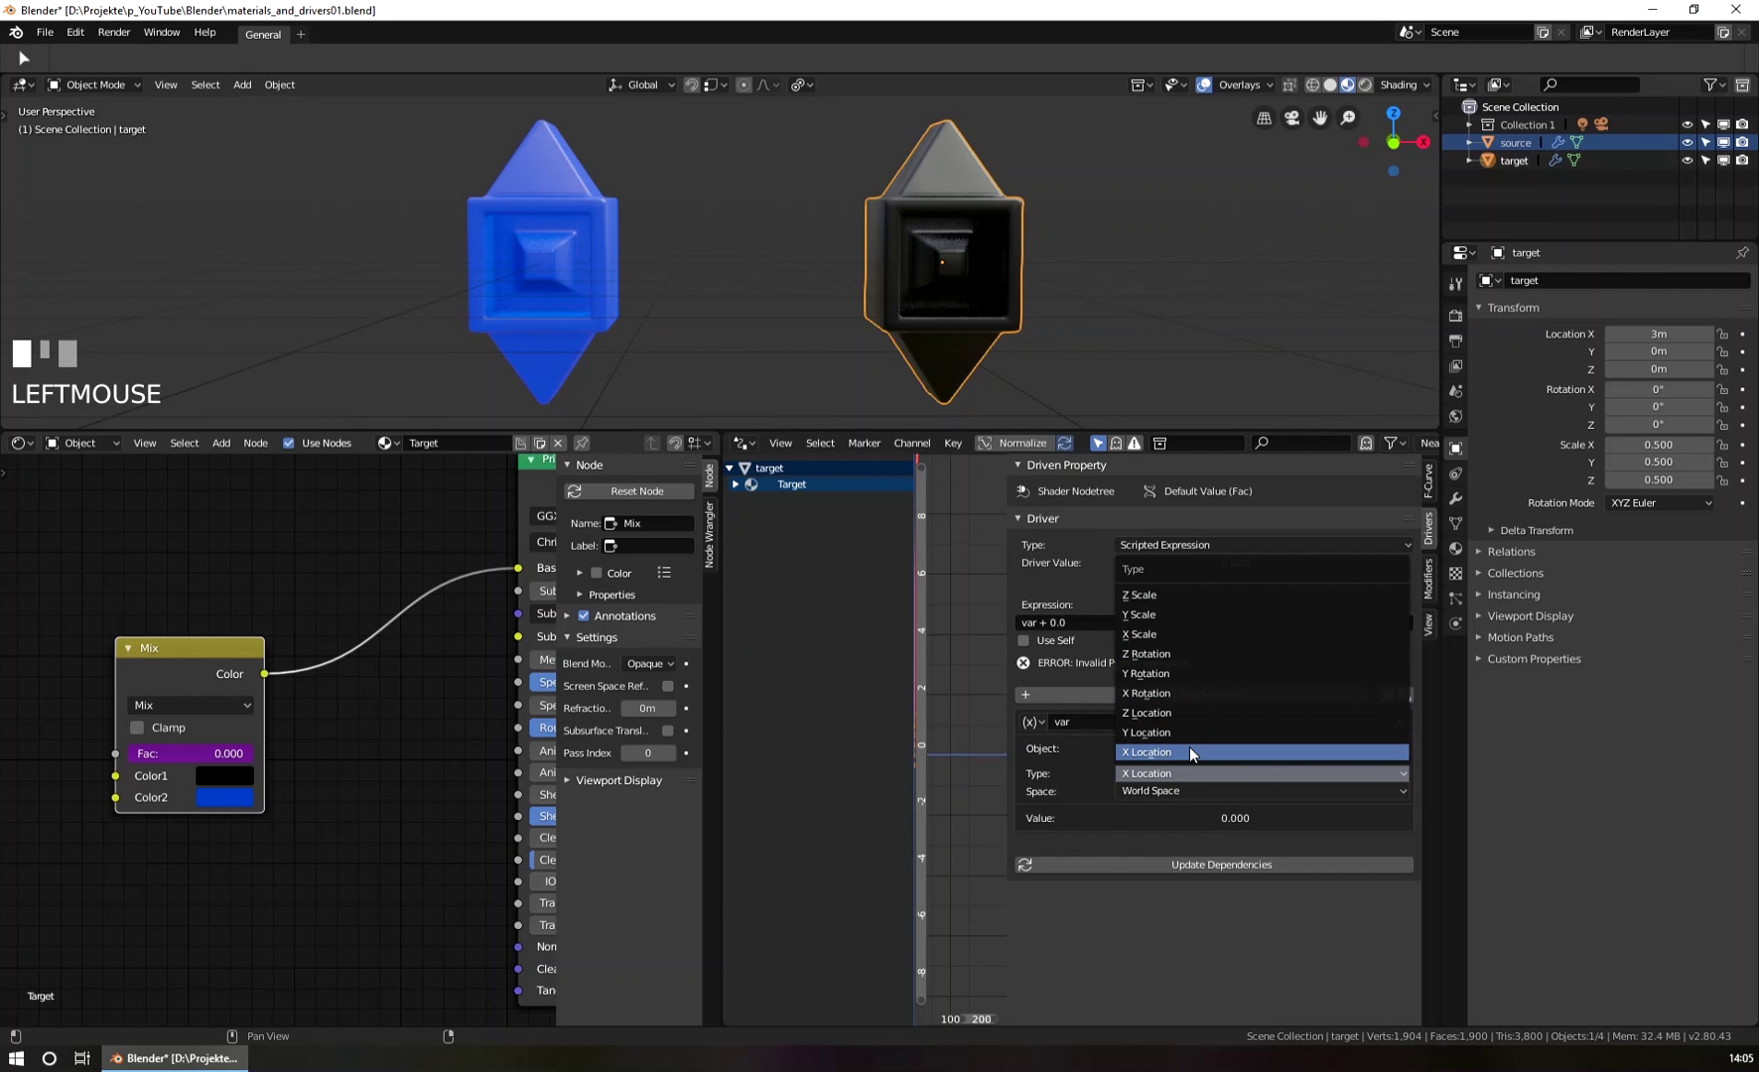
left_click(1188, 751)
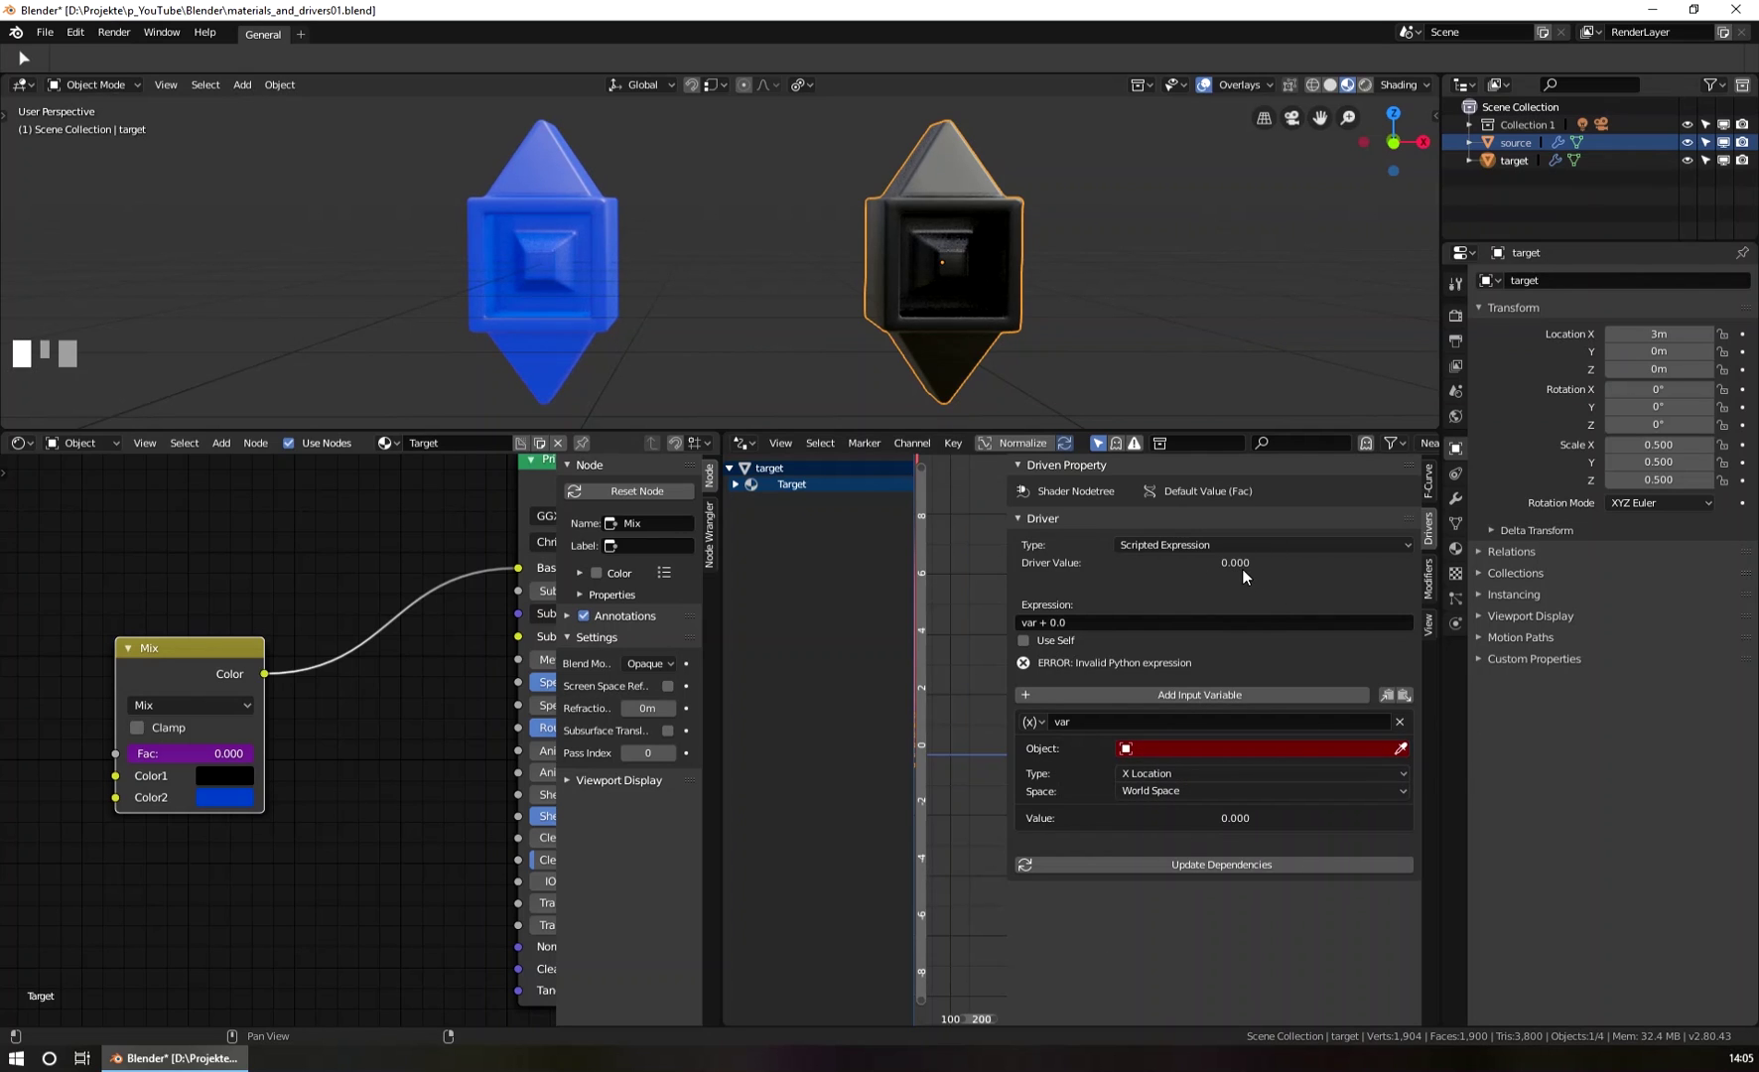
Change the driver variable to Distance, with source as Object 1 and target as Object 2.
left_click(1040, 722)
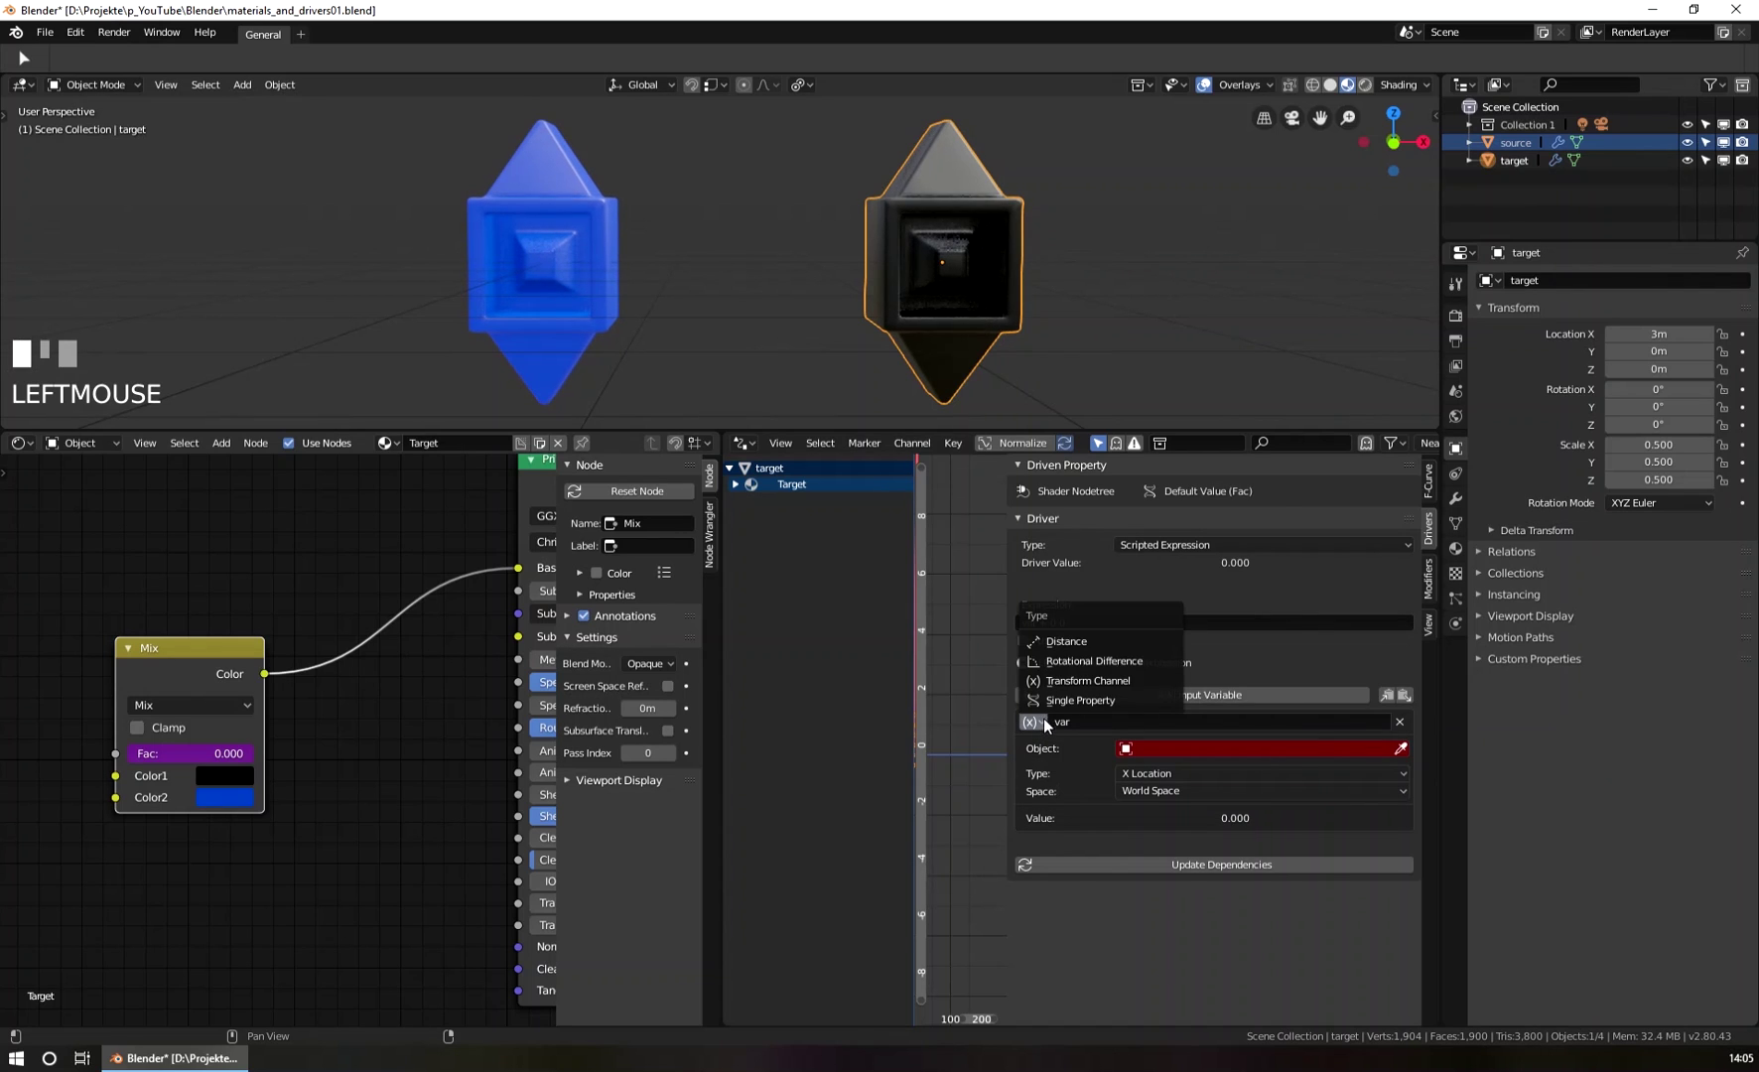
left_click(1068, 643)
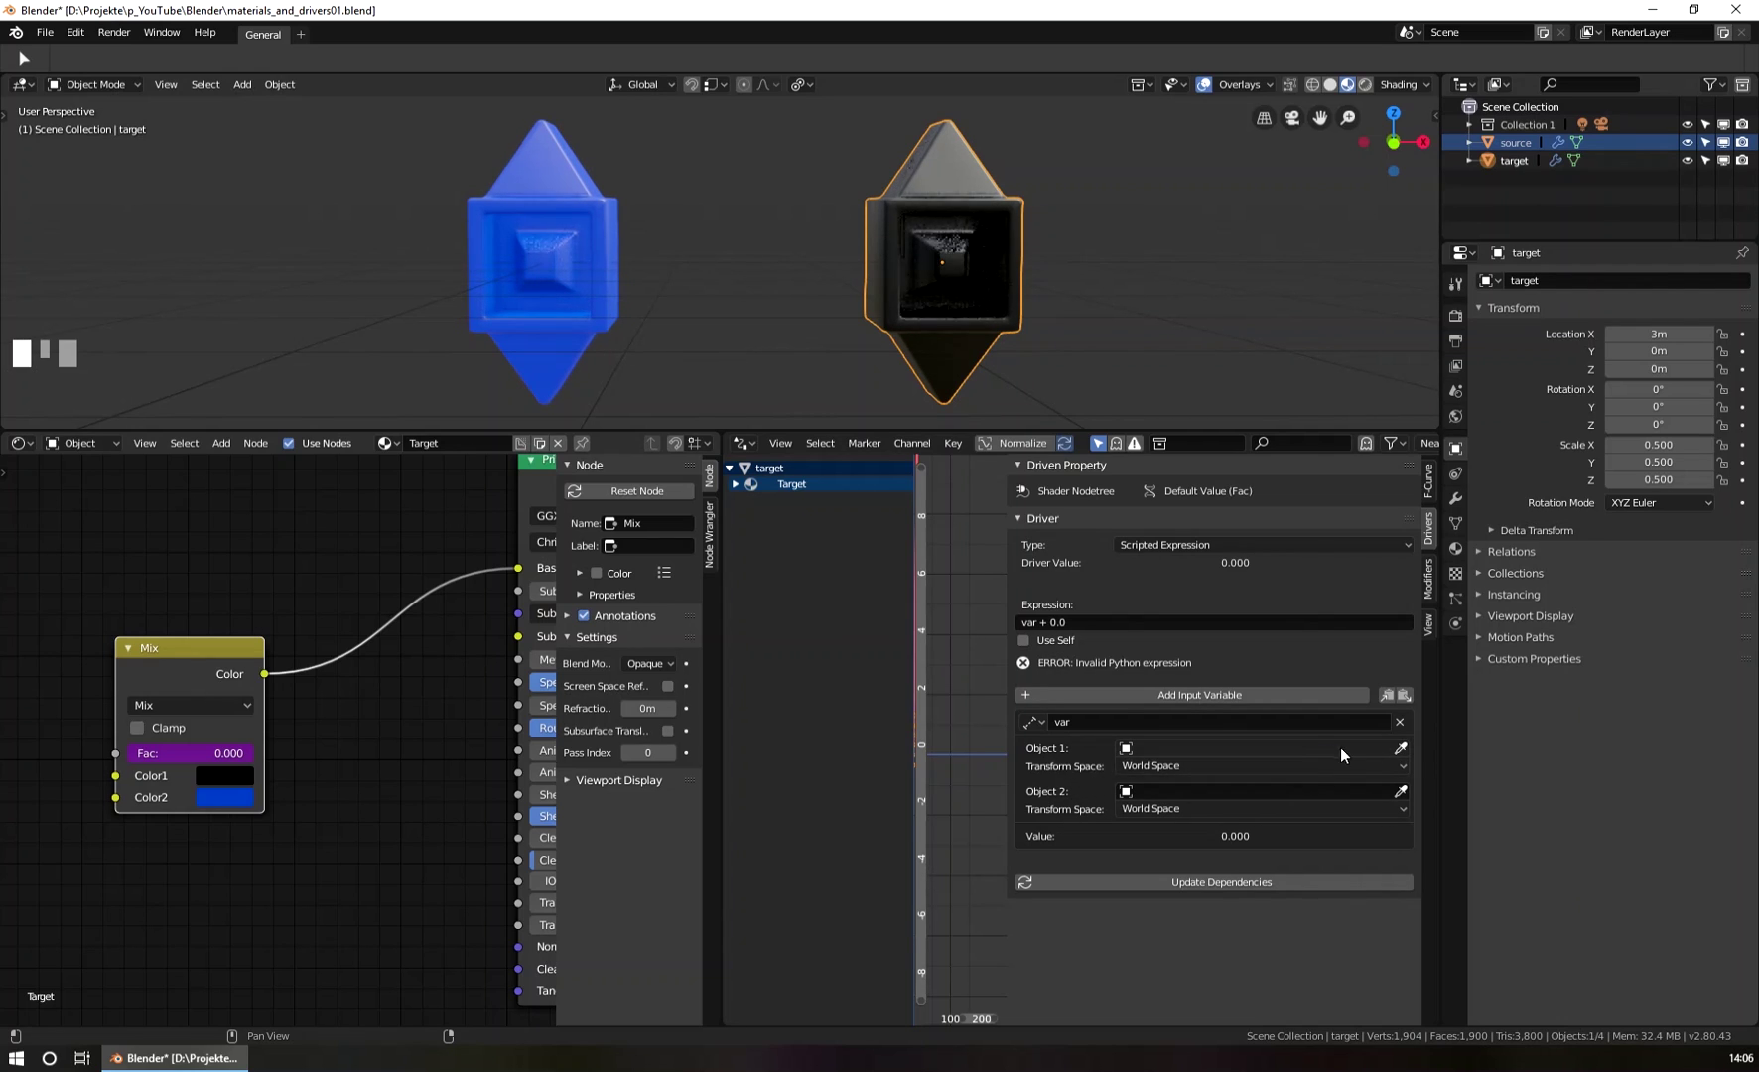
left_click(1402, 749)
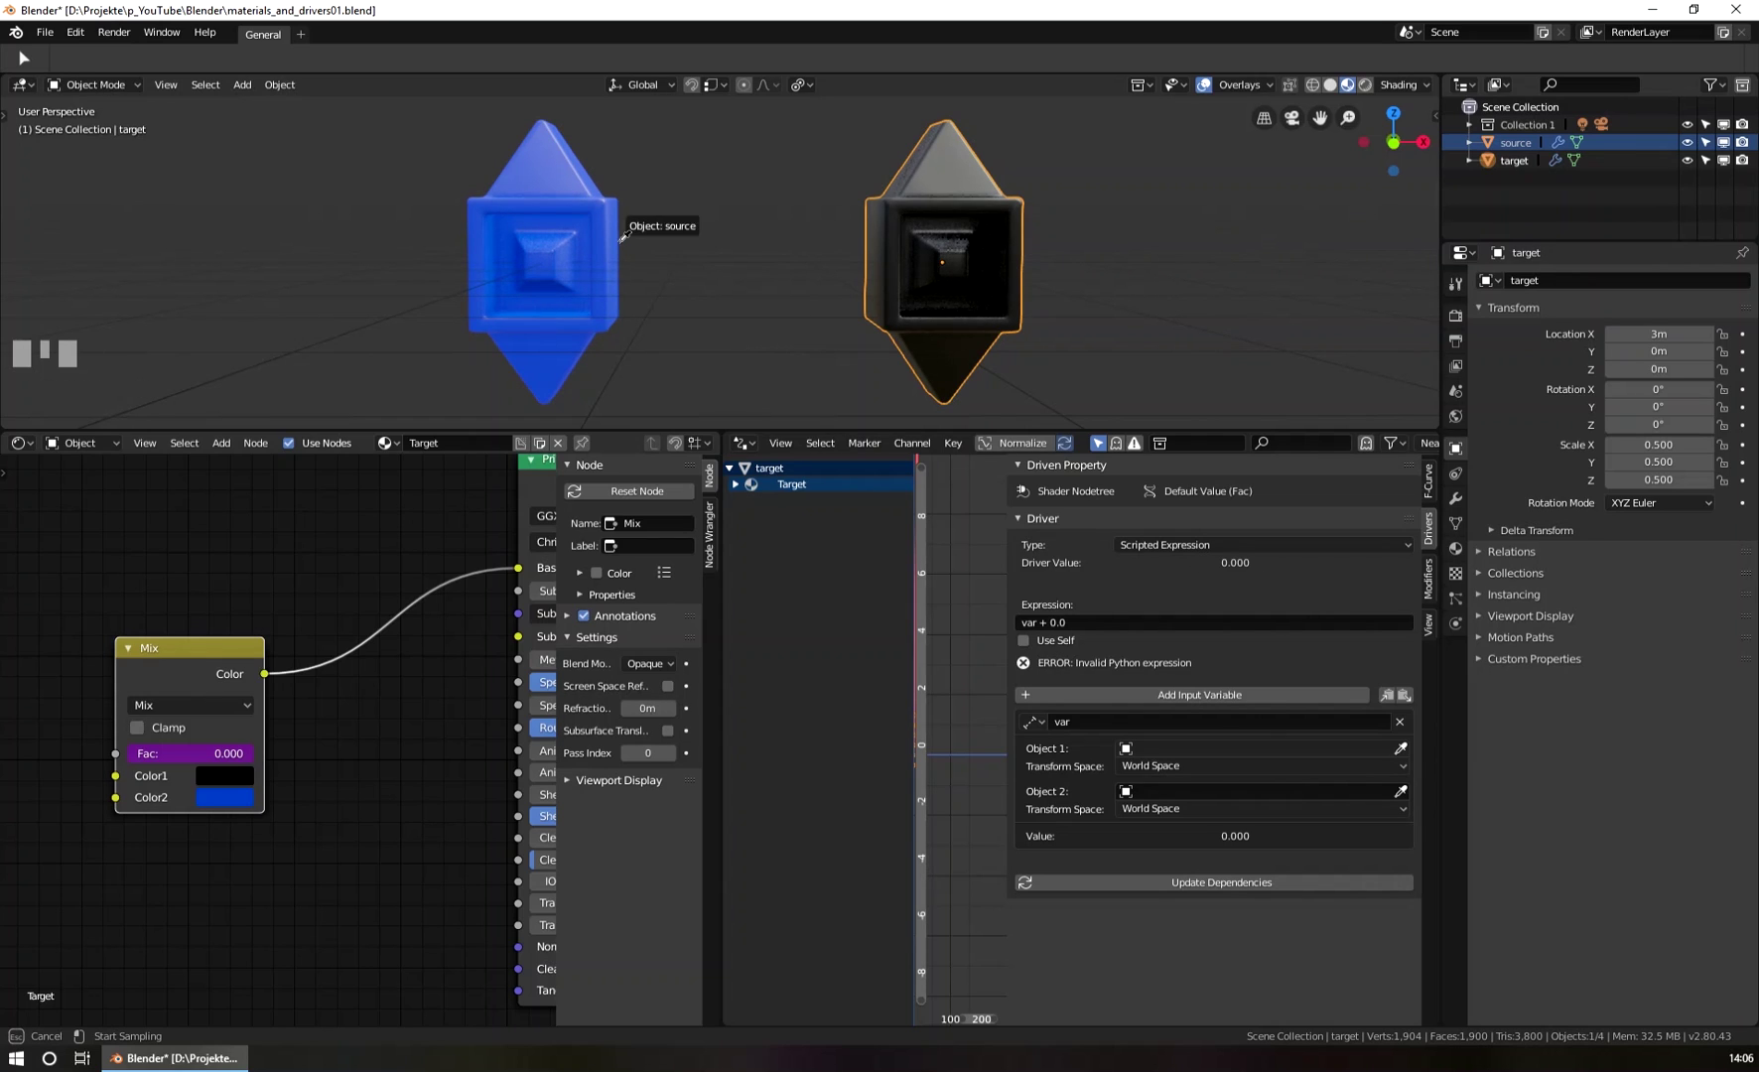
left_click(571, 192)
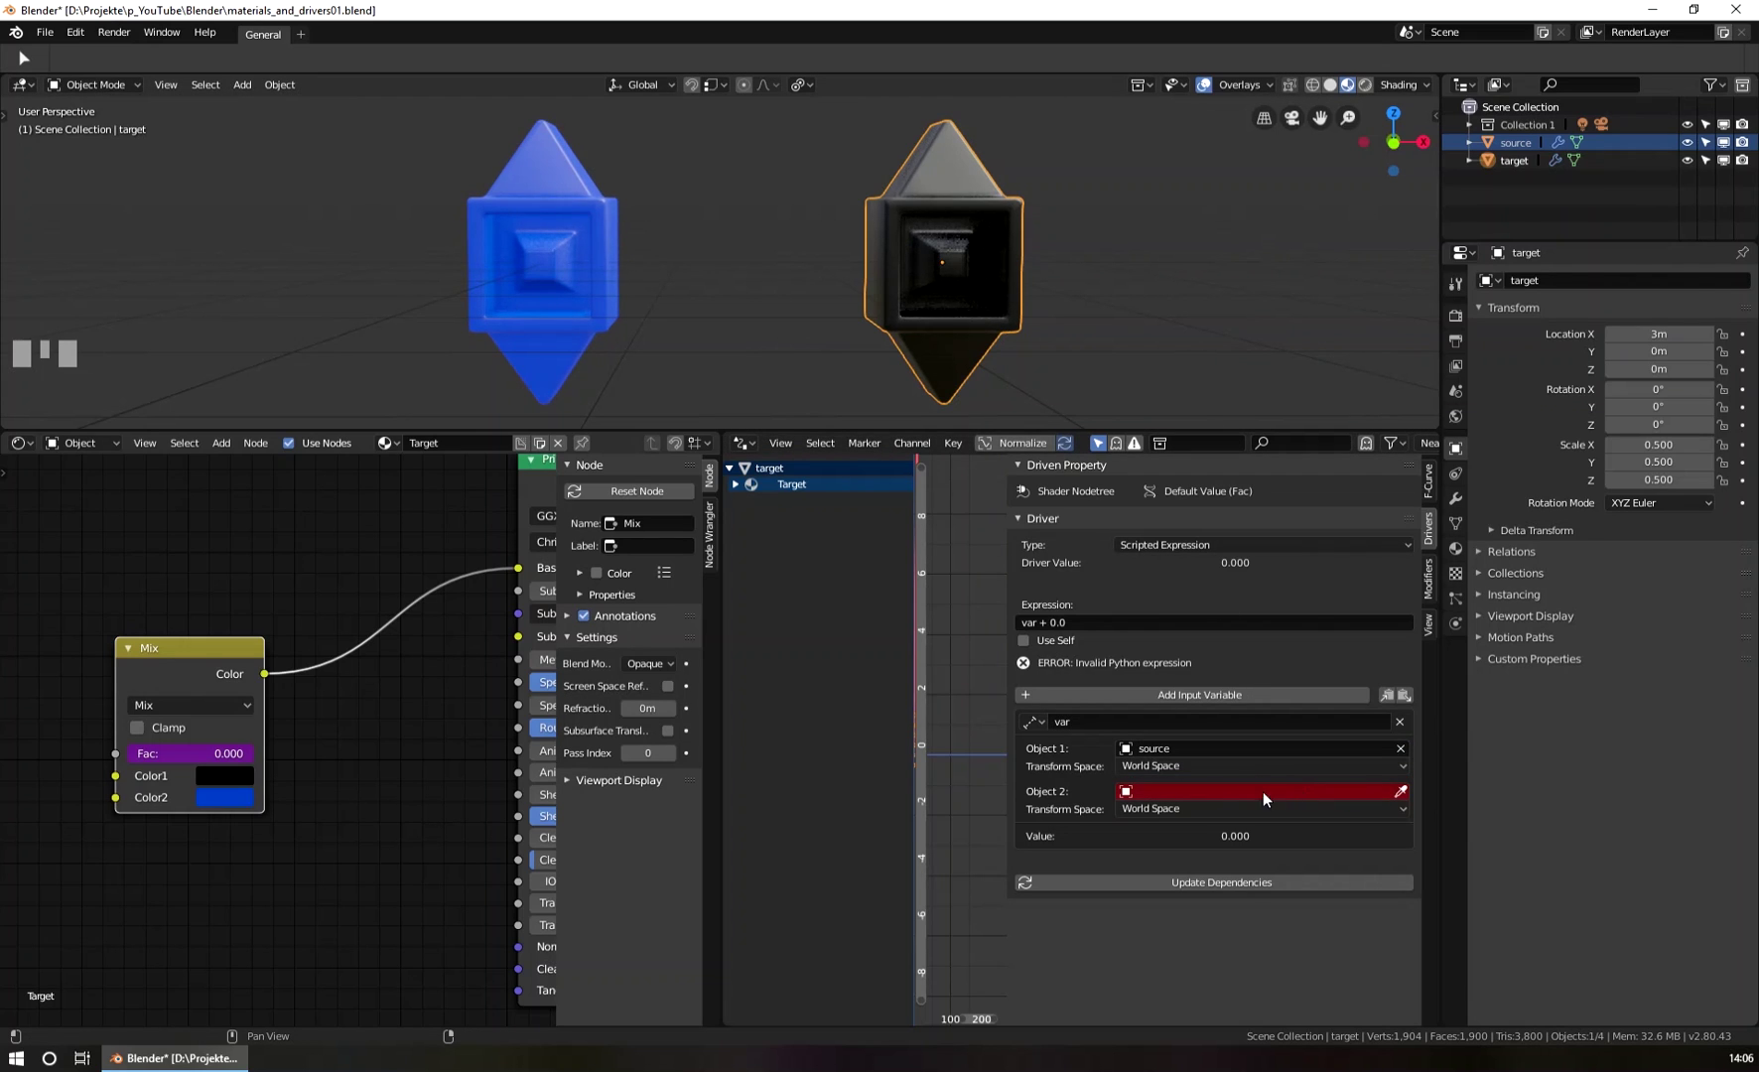
left_click(1206, 789)
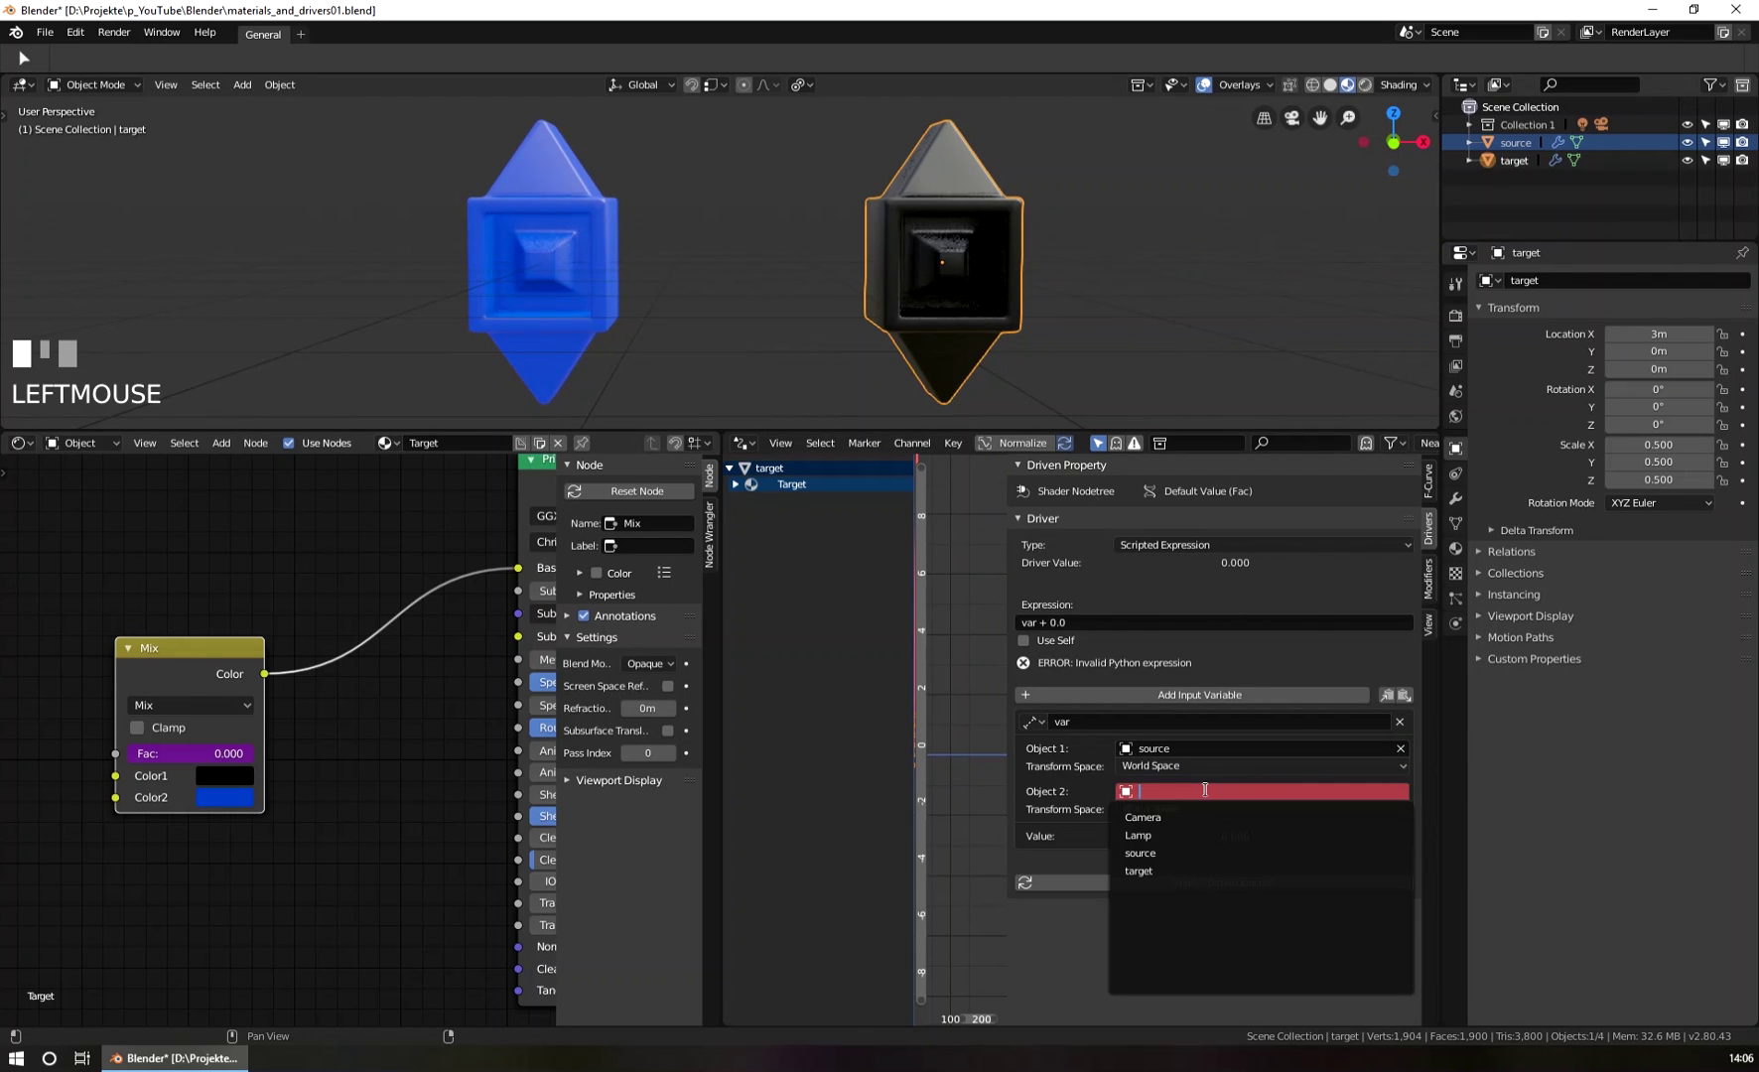
left_click(1175, 870)
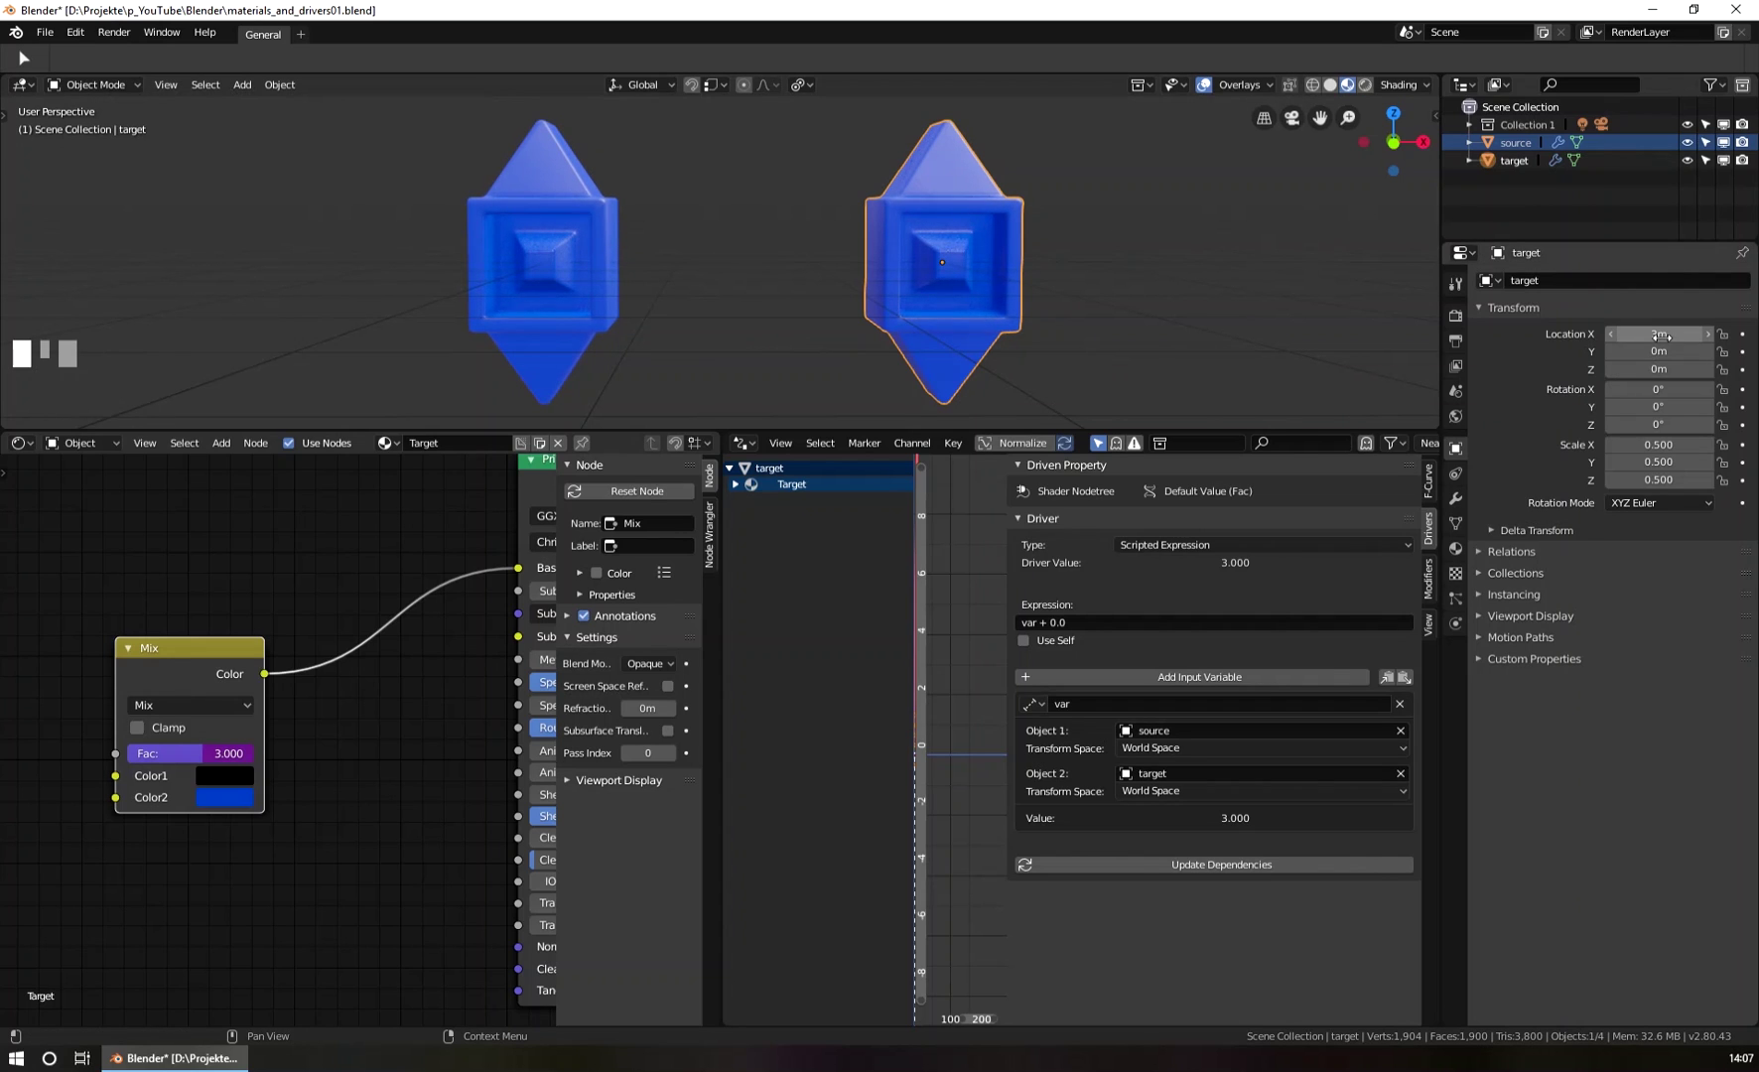
Move the target object along the X axis towards source, to a Location X of about 1.56 m.
left_click(546, 199)
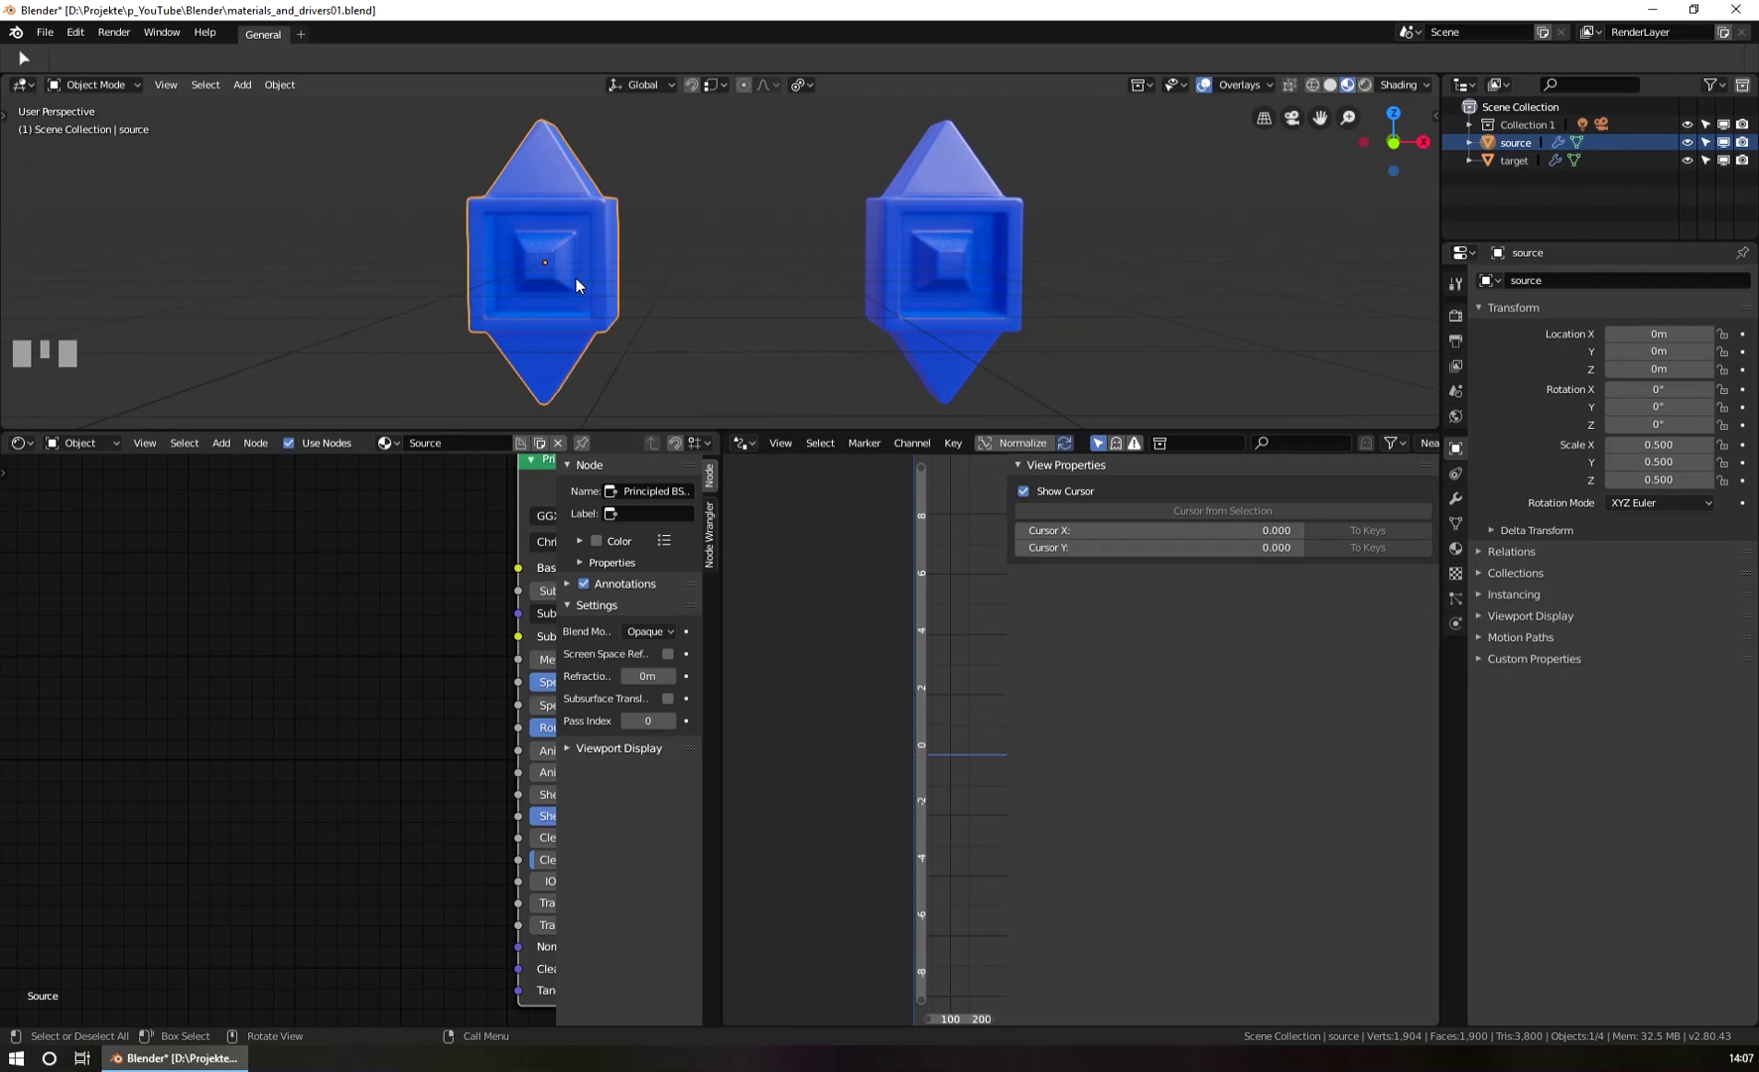
left_click(965, 196)
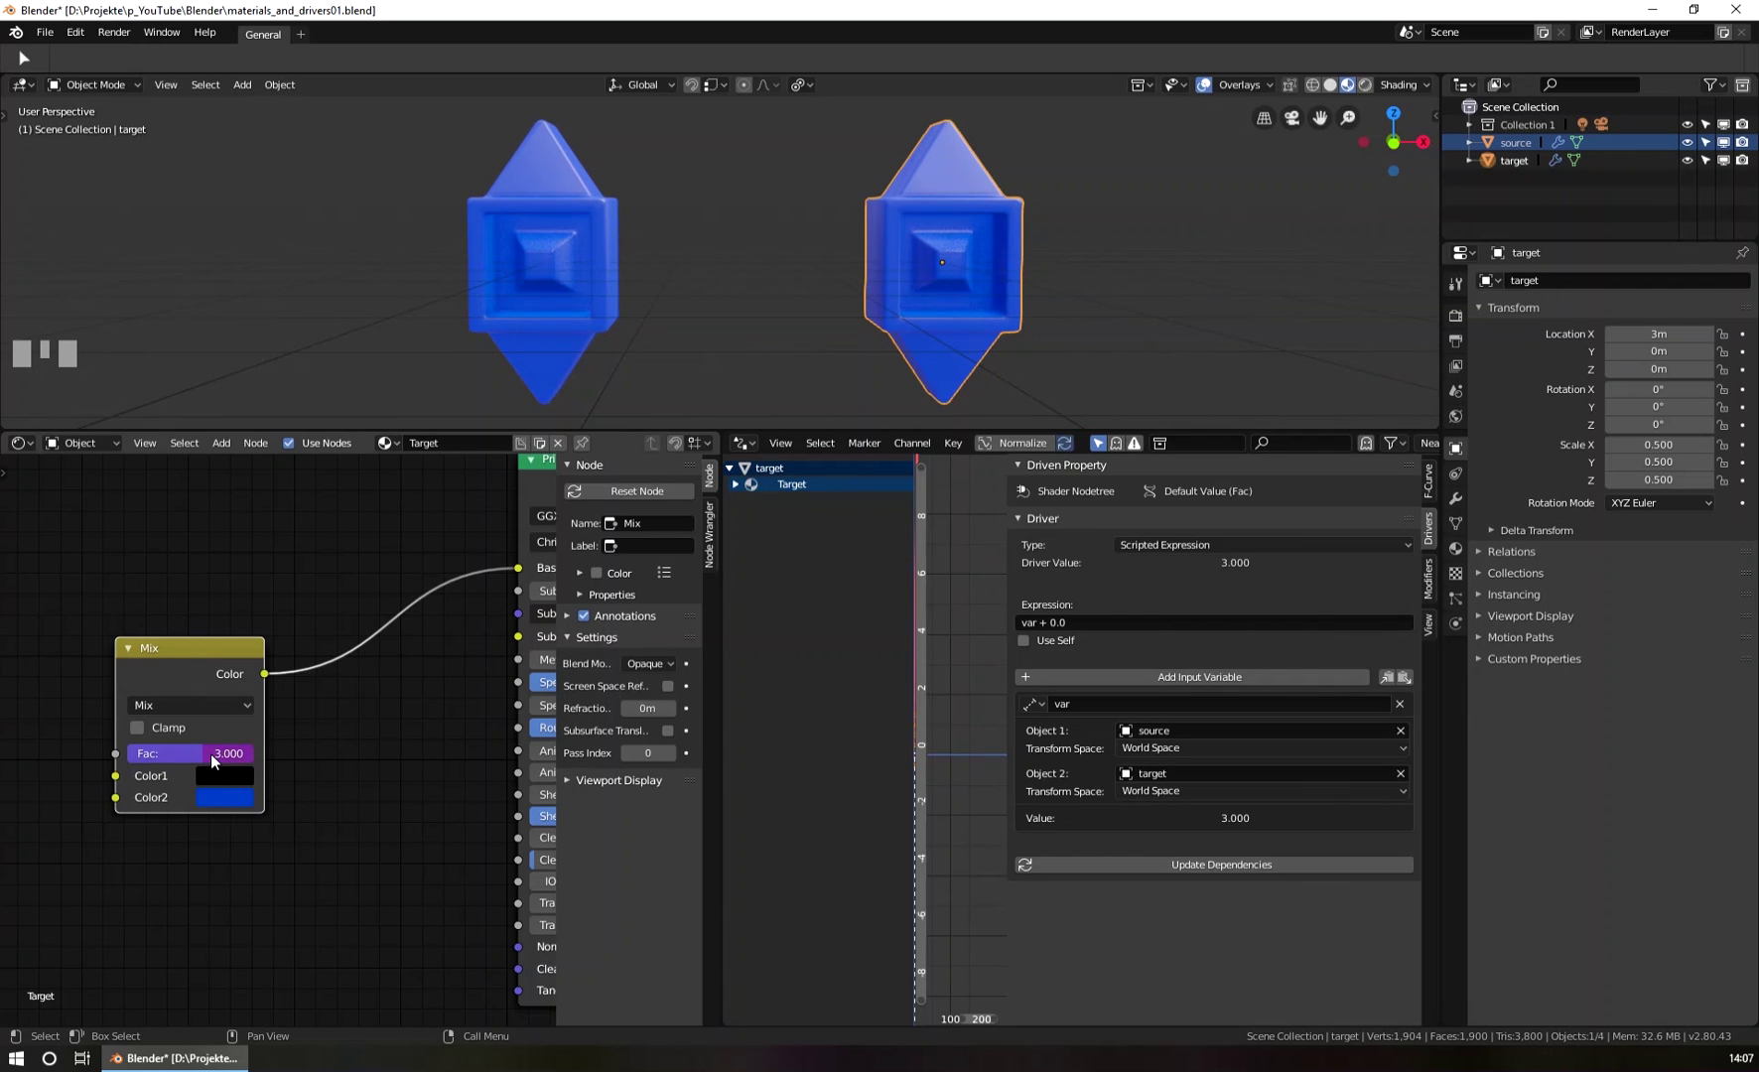
left_click(983, 268)
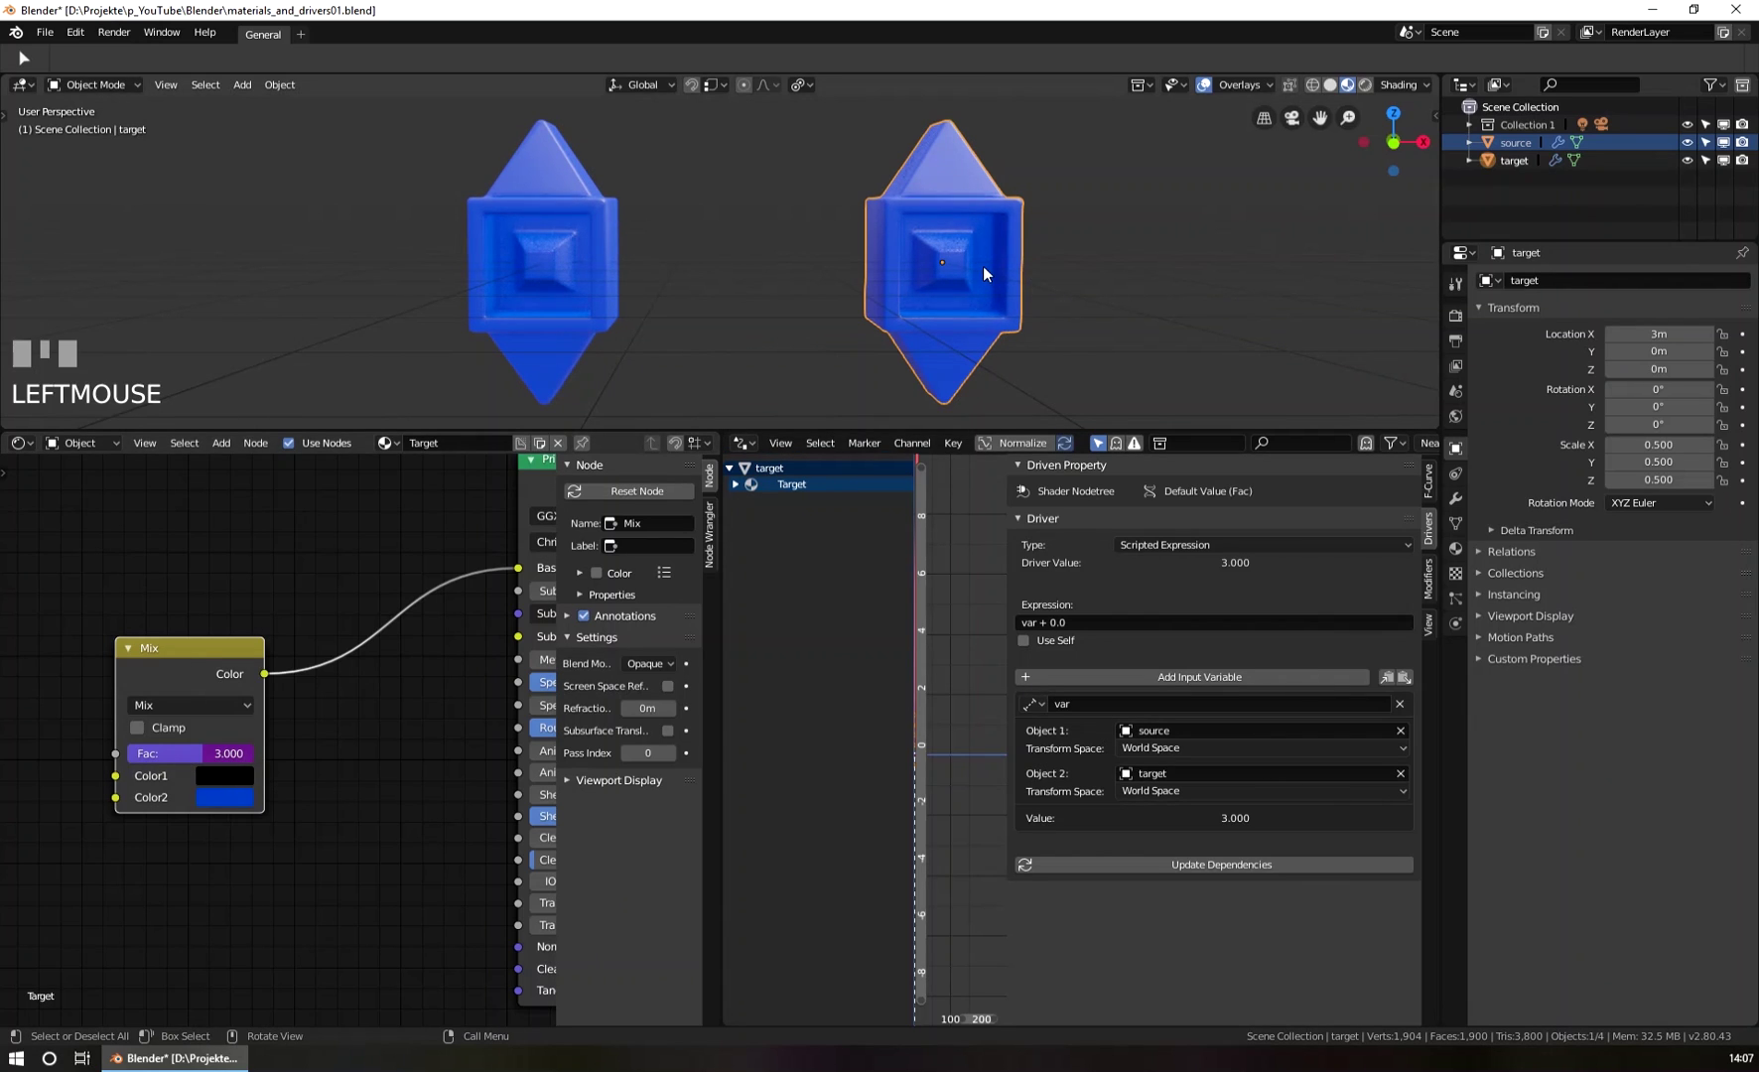
key("g")
key("x")
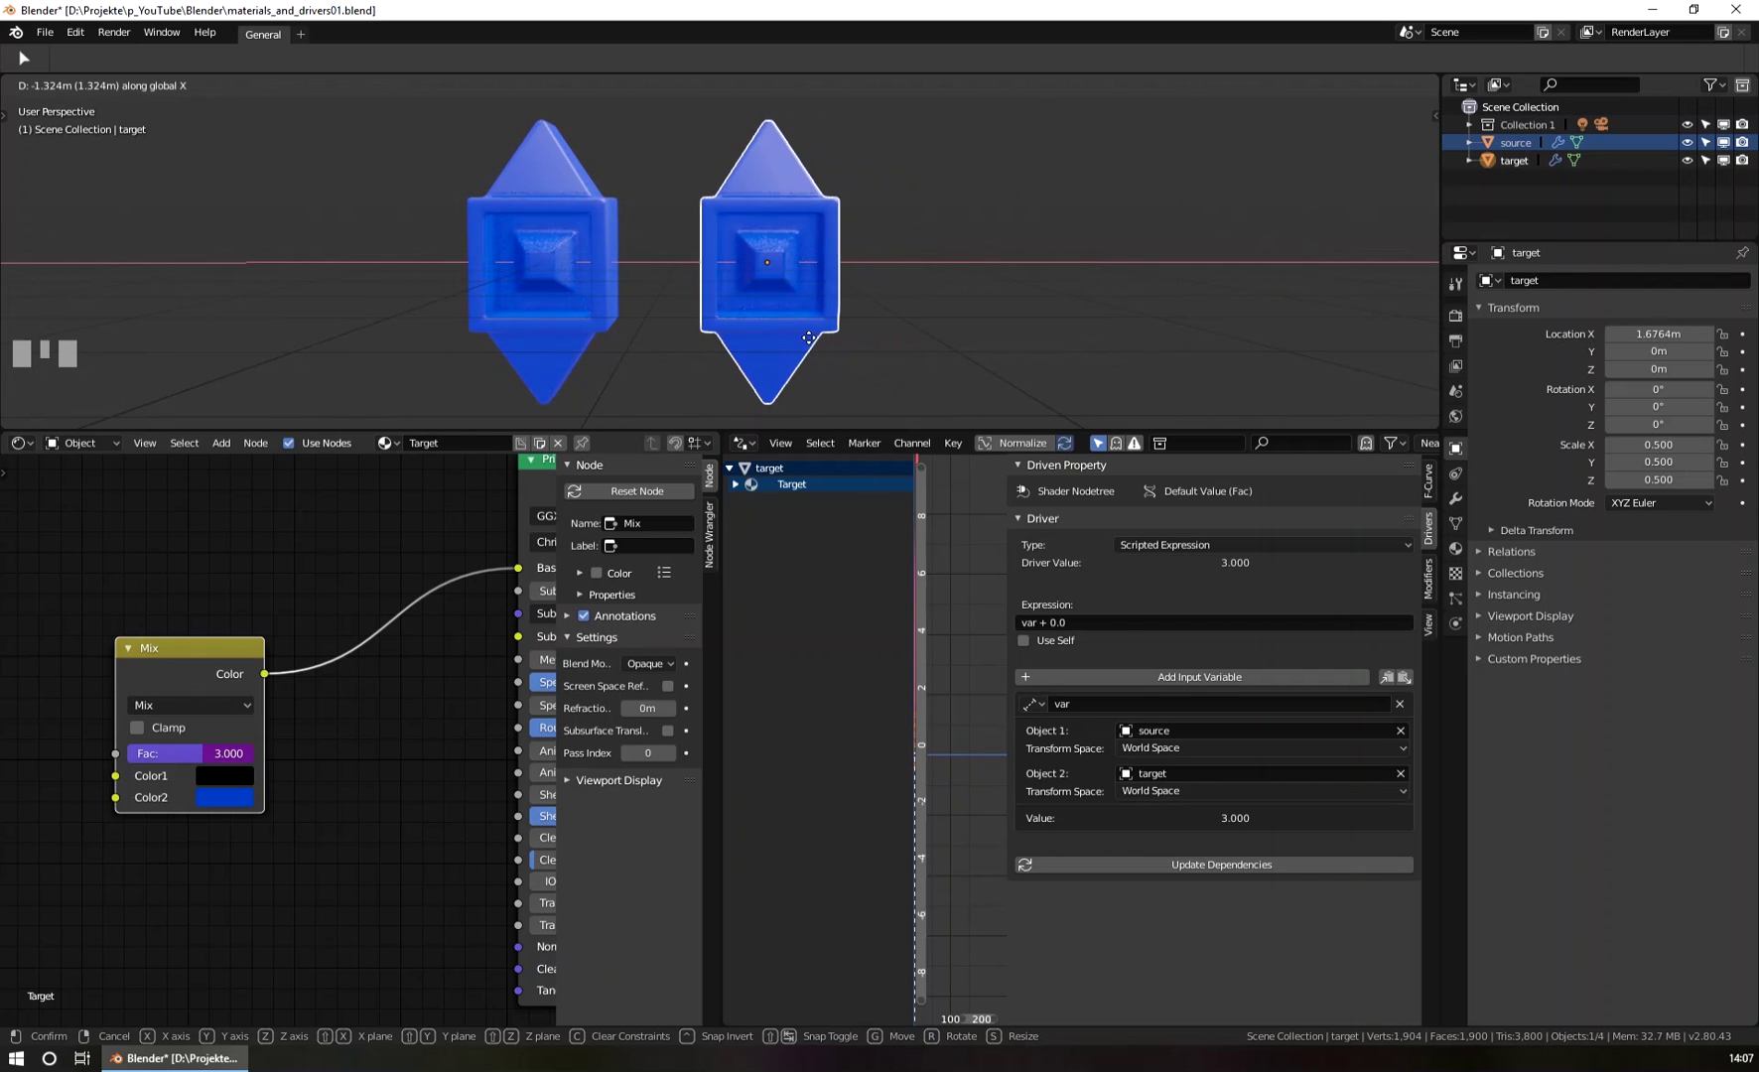
left_click(794, 336)
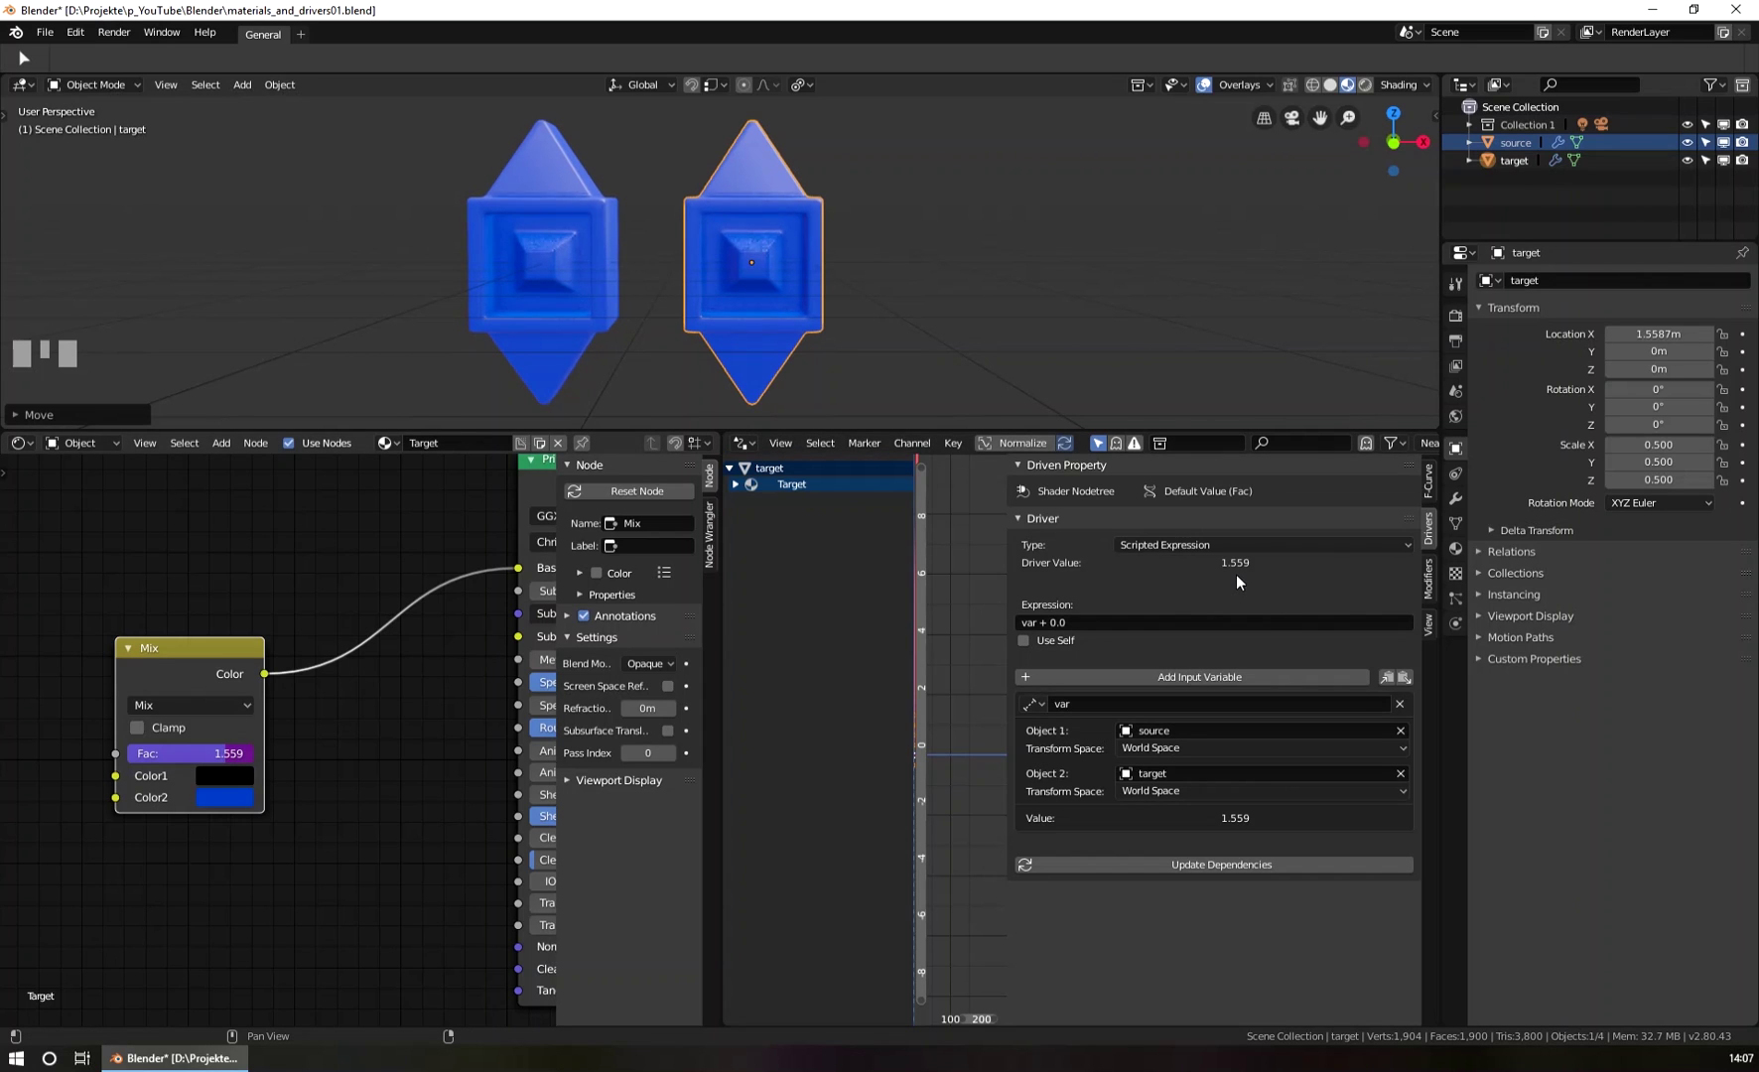
Move the target object along the X axis until it overlaps source, at a Location X of about 0.58 m.
key("g")
key("x")
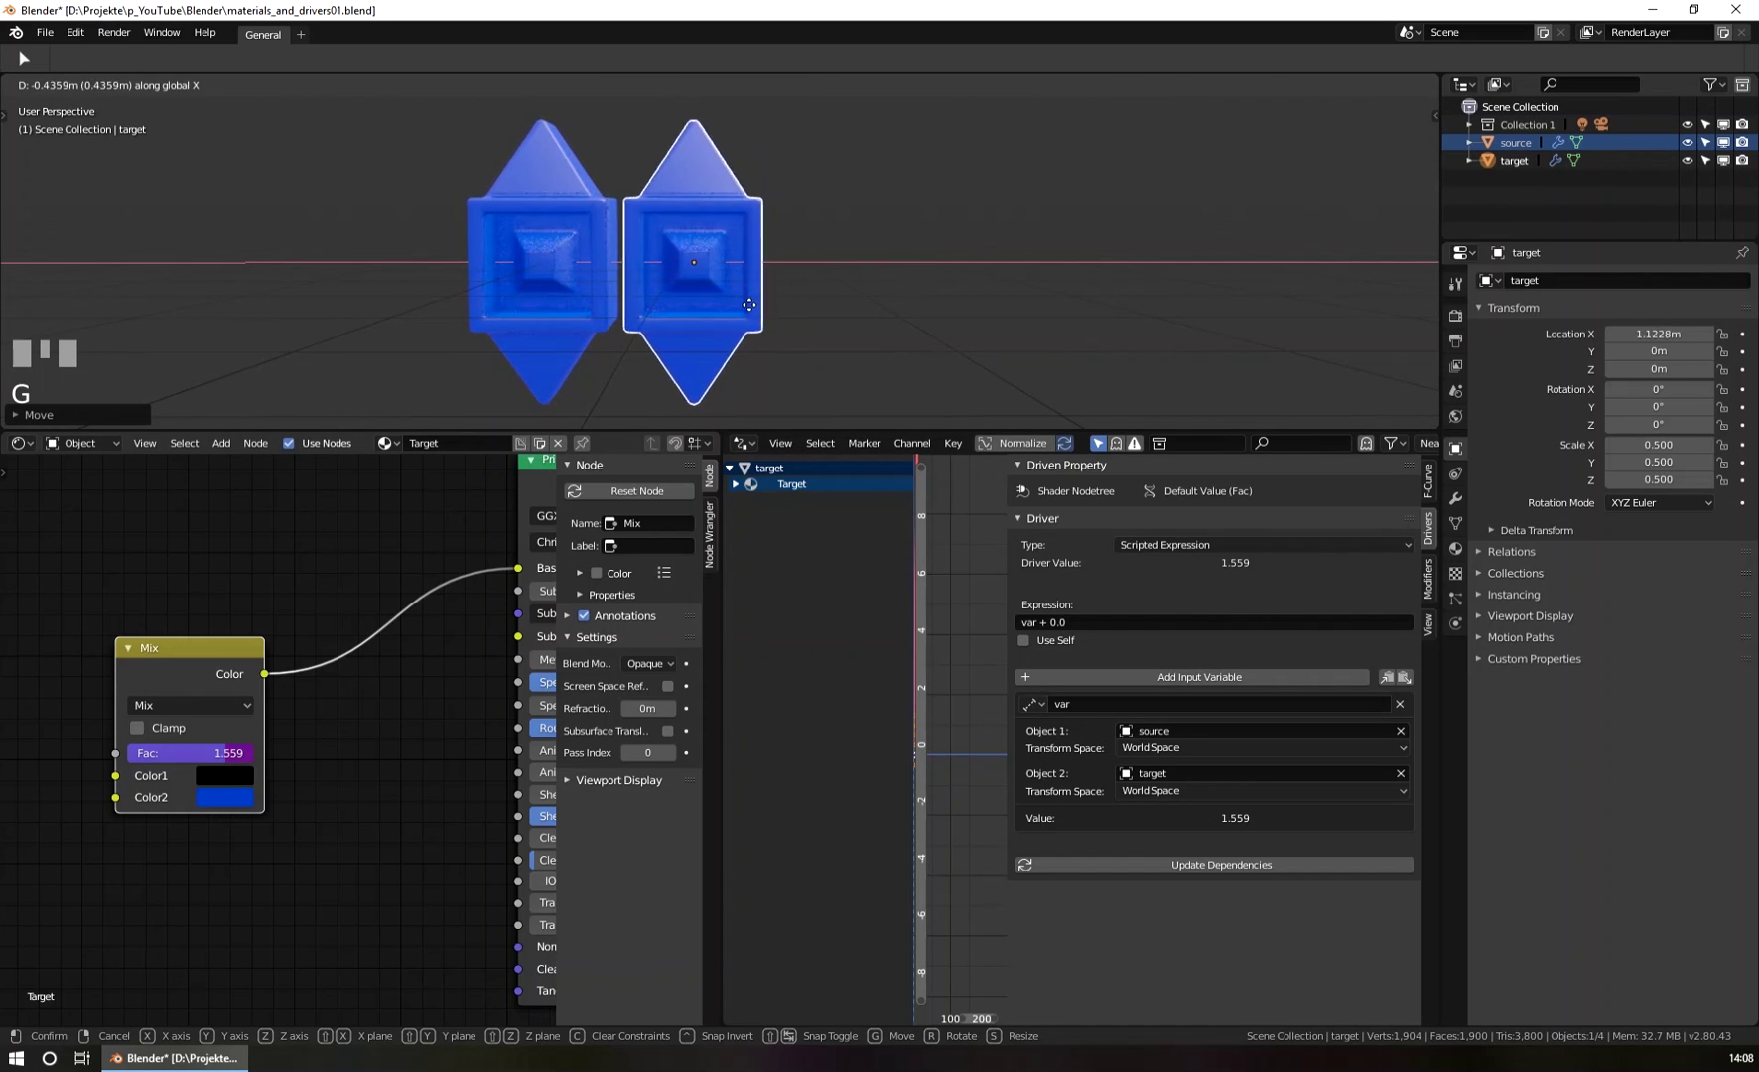
left_click(676, 310)
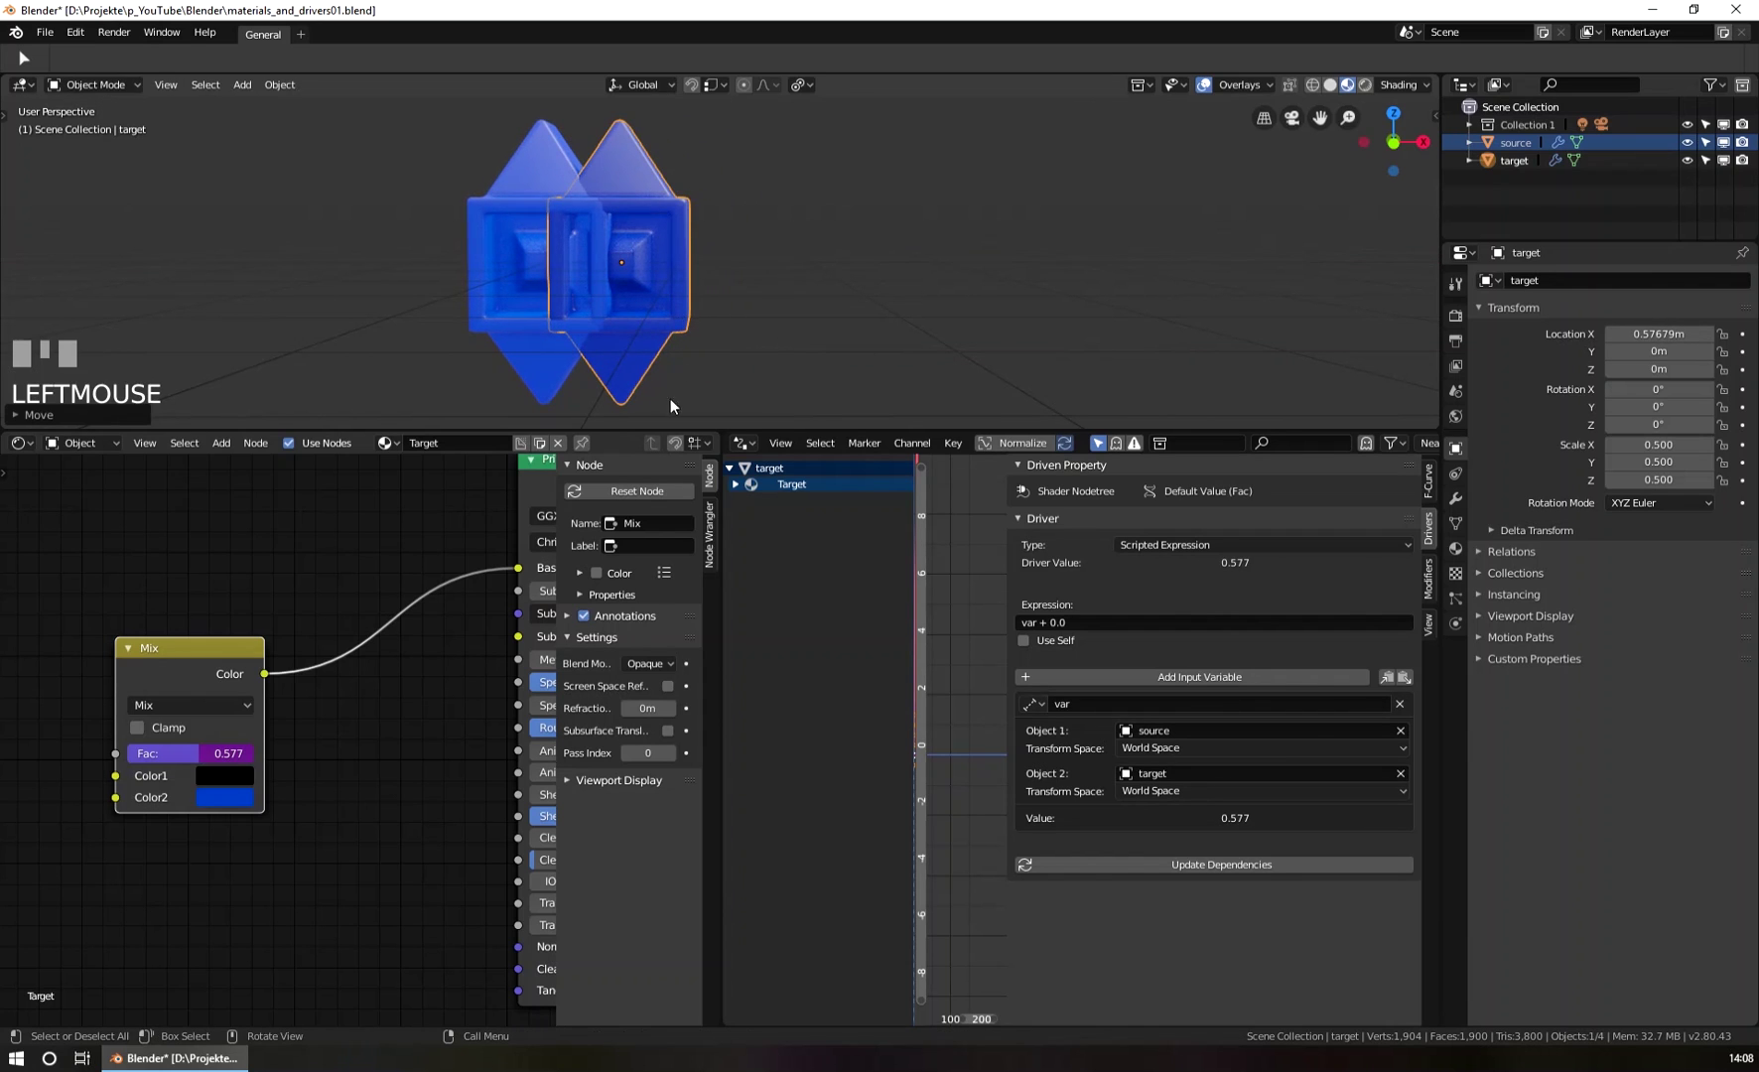
Move the target object along the X axis almost onto source, to a Location X of about 0.14 m.
middle_click_drag(688, 265, 755, 176, "shift")
scroll(819, 260, "up", 3)
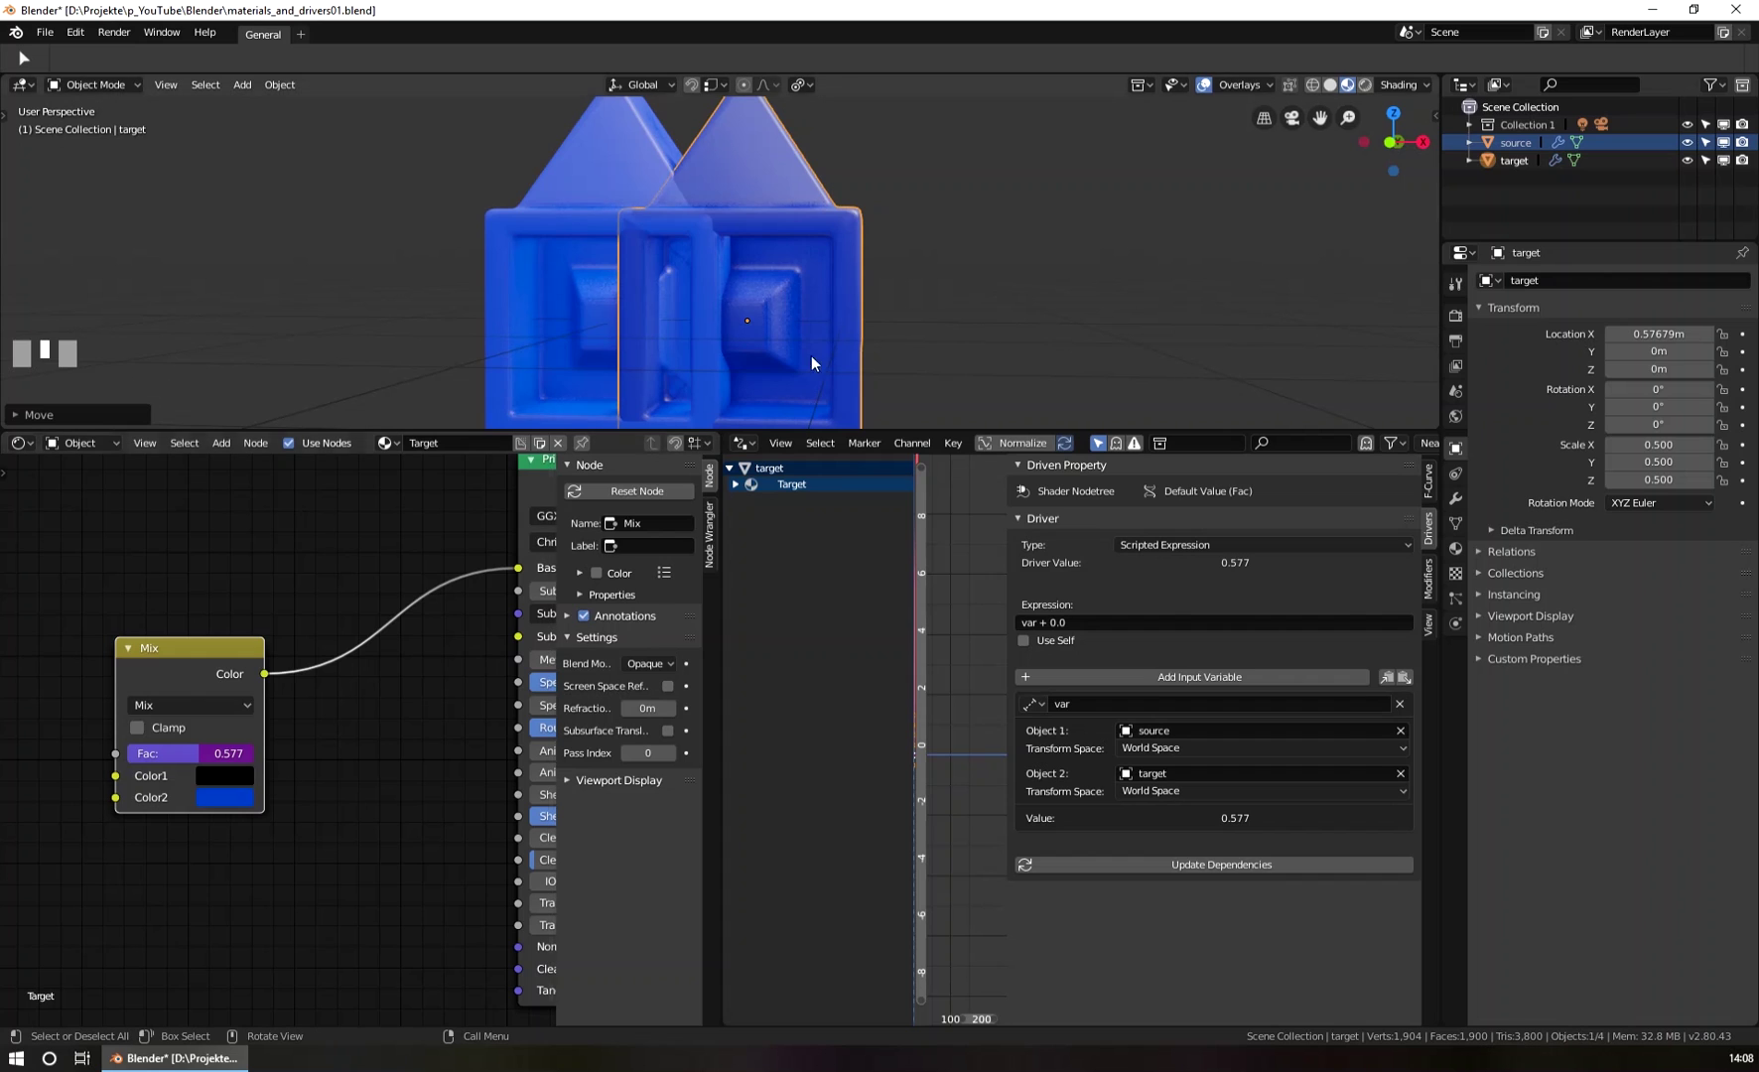
scroll(827, 309, "down", 1)
key("g")
key("x")
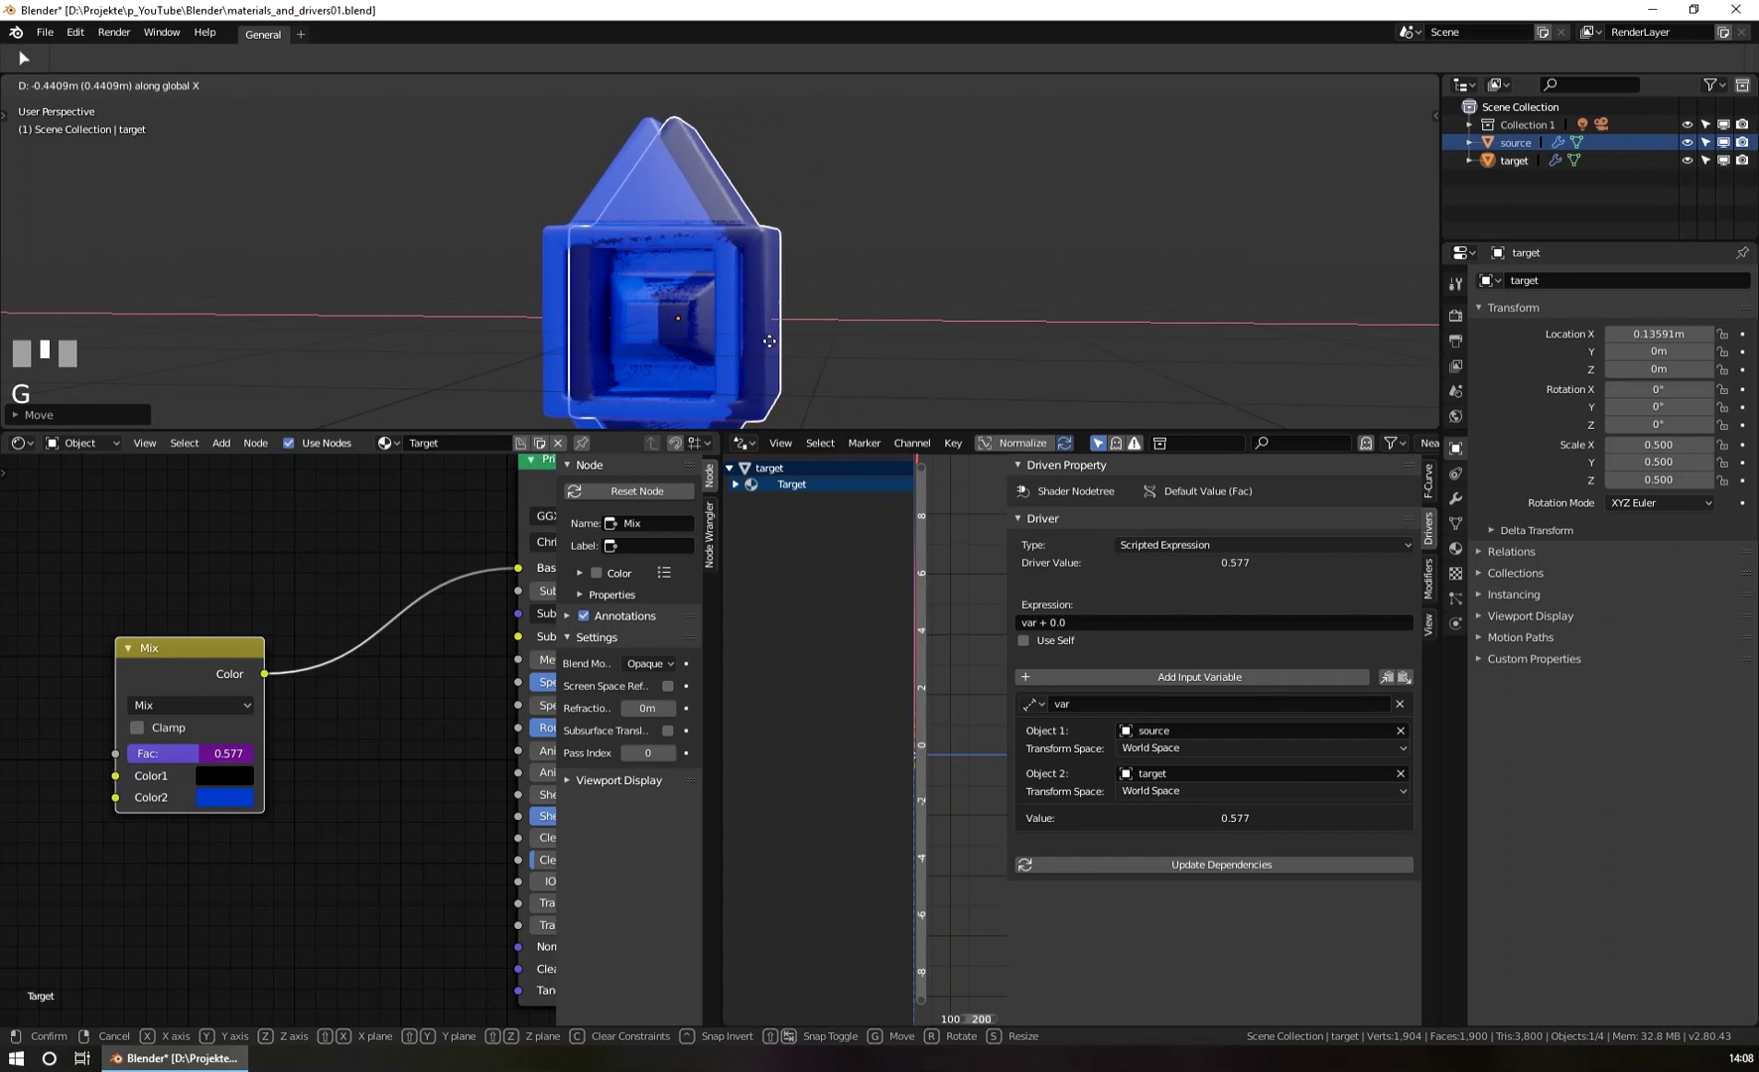
left_click(769, 345)
middle_click_drag(769, 344, 753, 233)
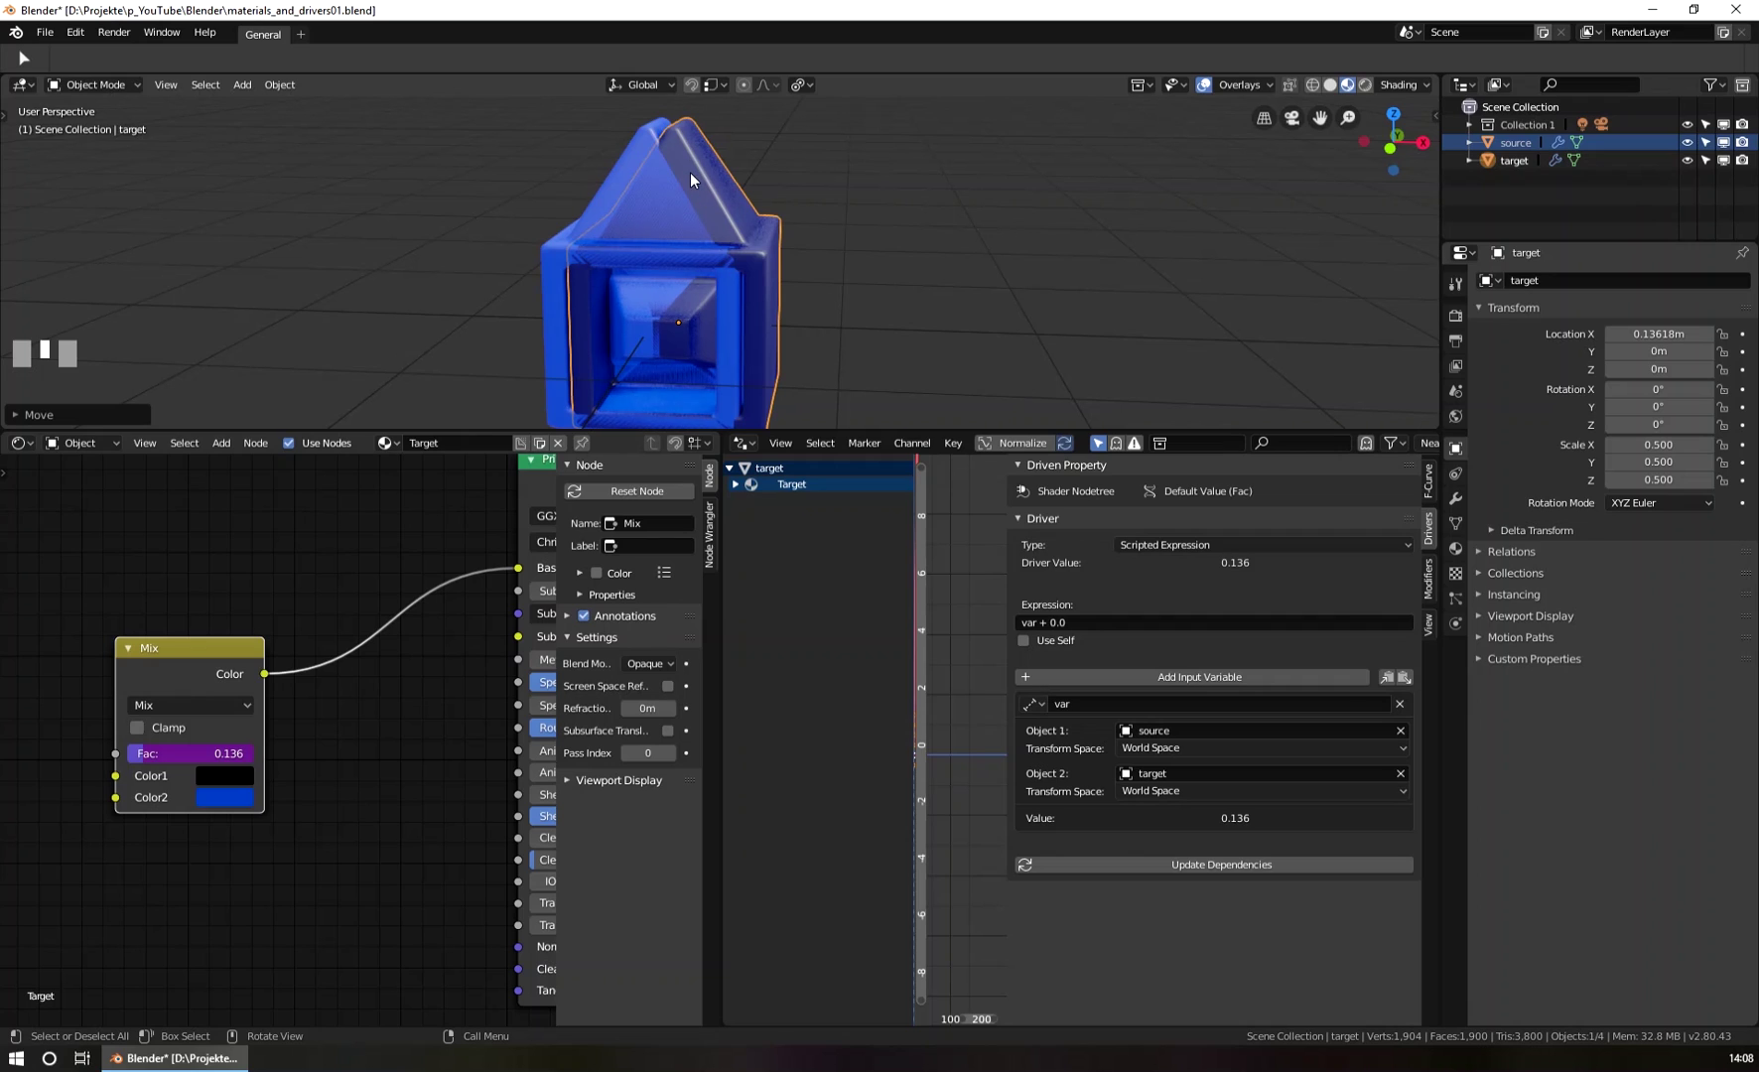
Set the target object's Location X to 0 m and hide source in the viewport to inspect the target's colour.
left_click(1666, 337)
type("0")
key("KP_Enter")
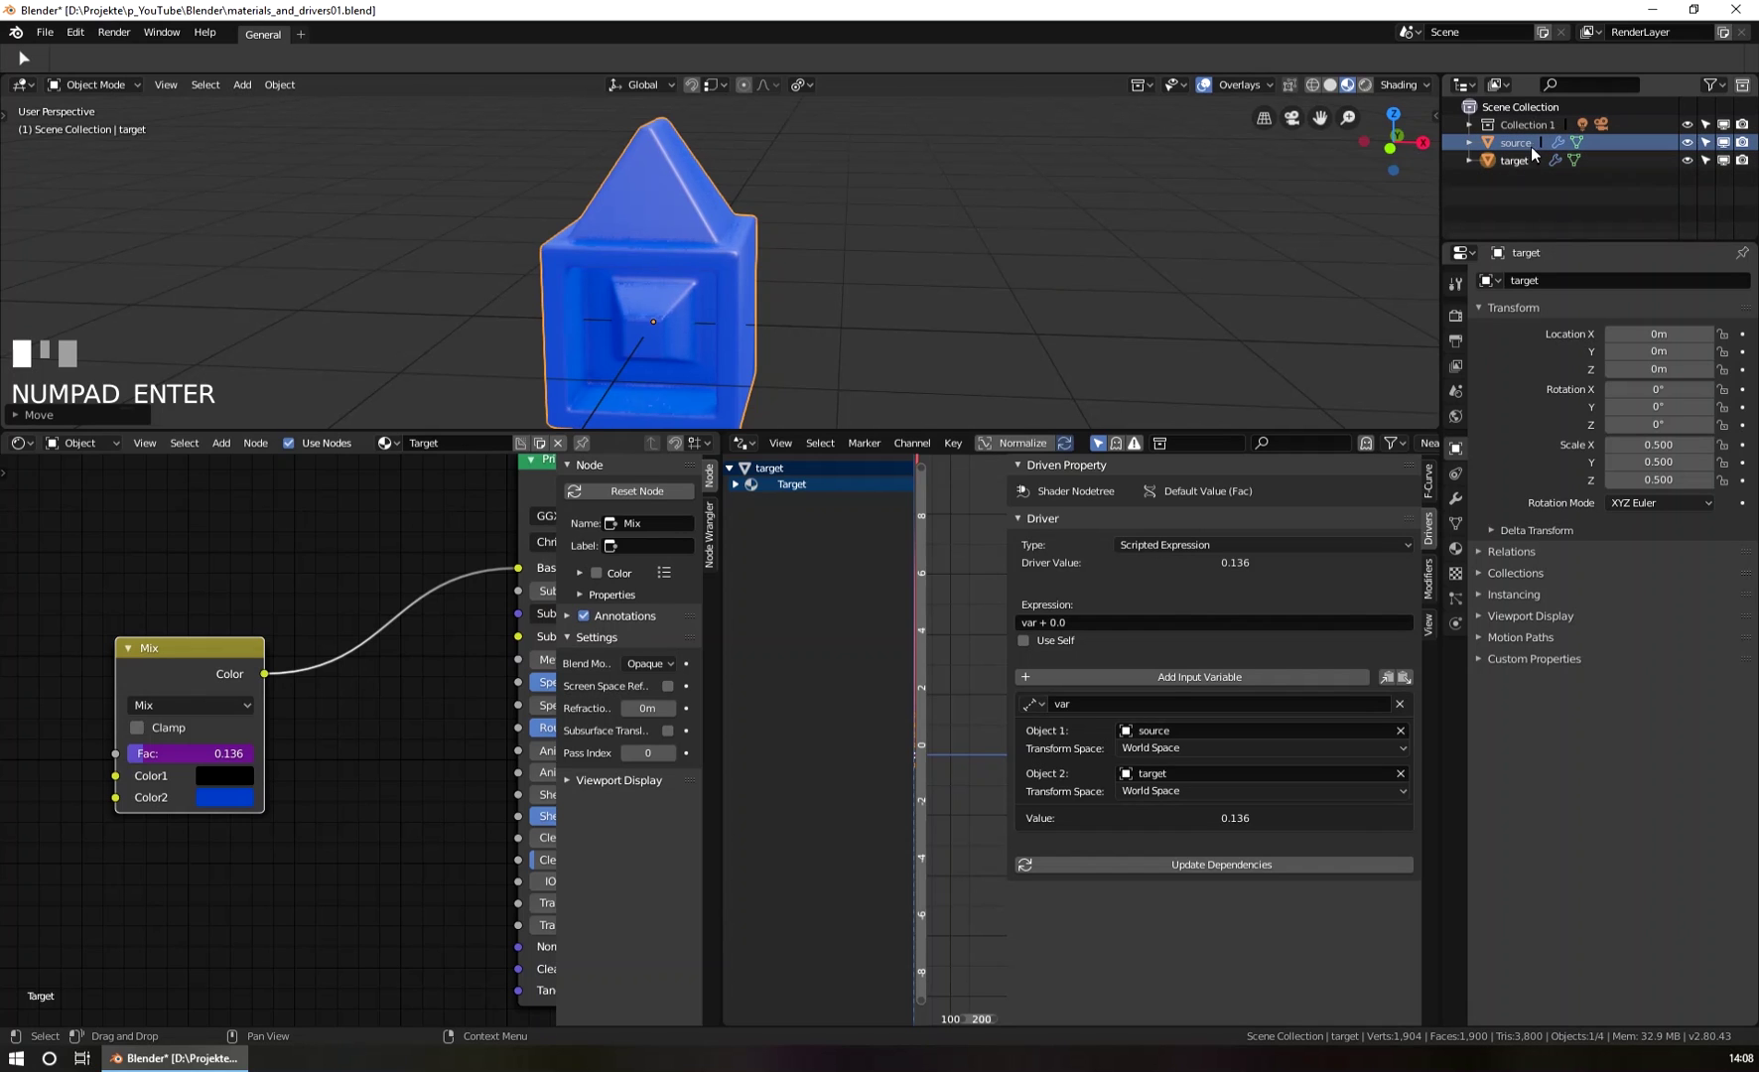
left_click(1687, 142)
middle_click_drag(627, 268, 688, 305)
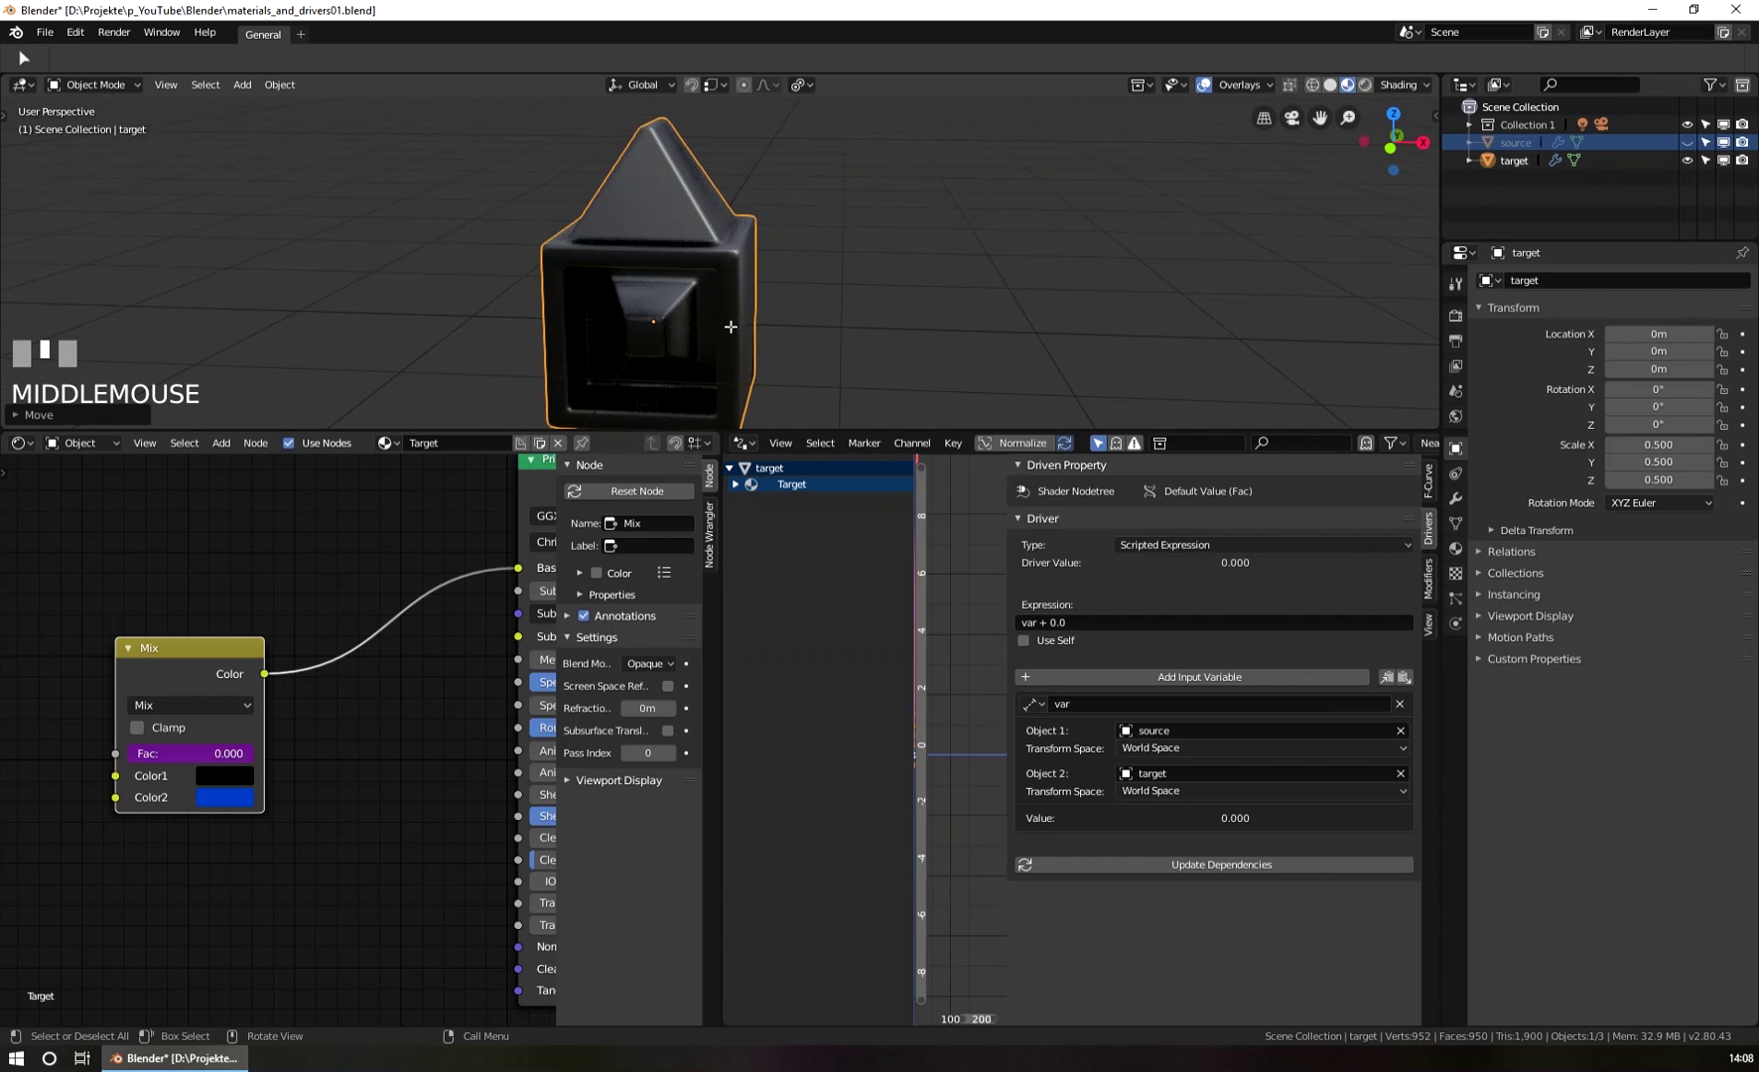
Try moving the target object along the X axis while source is hidden, and make source visible again.
key("g")
key("x")
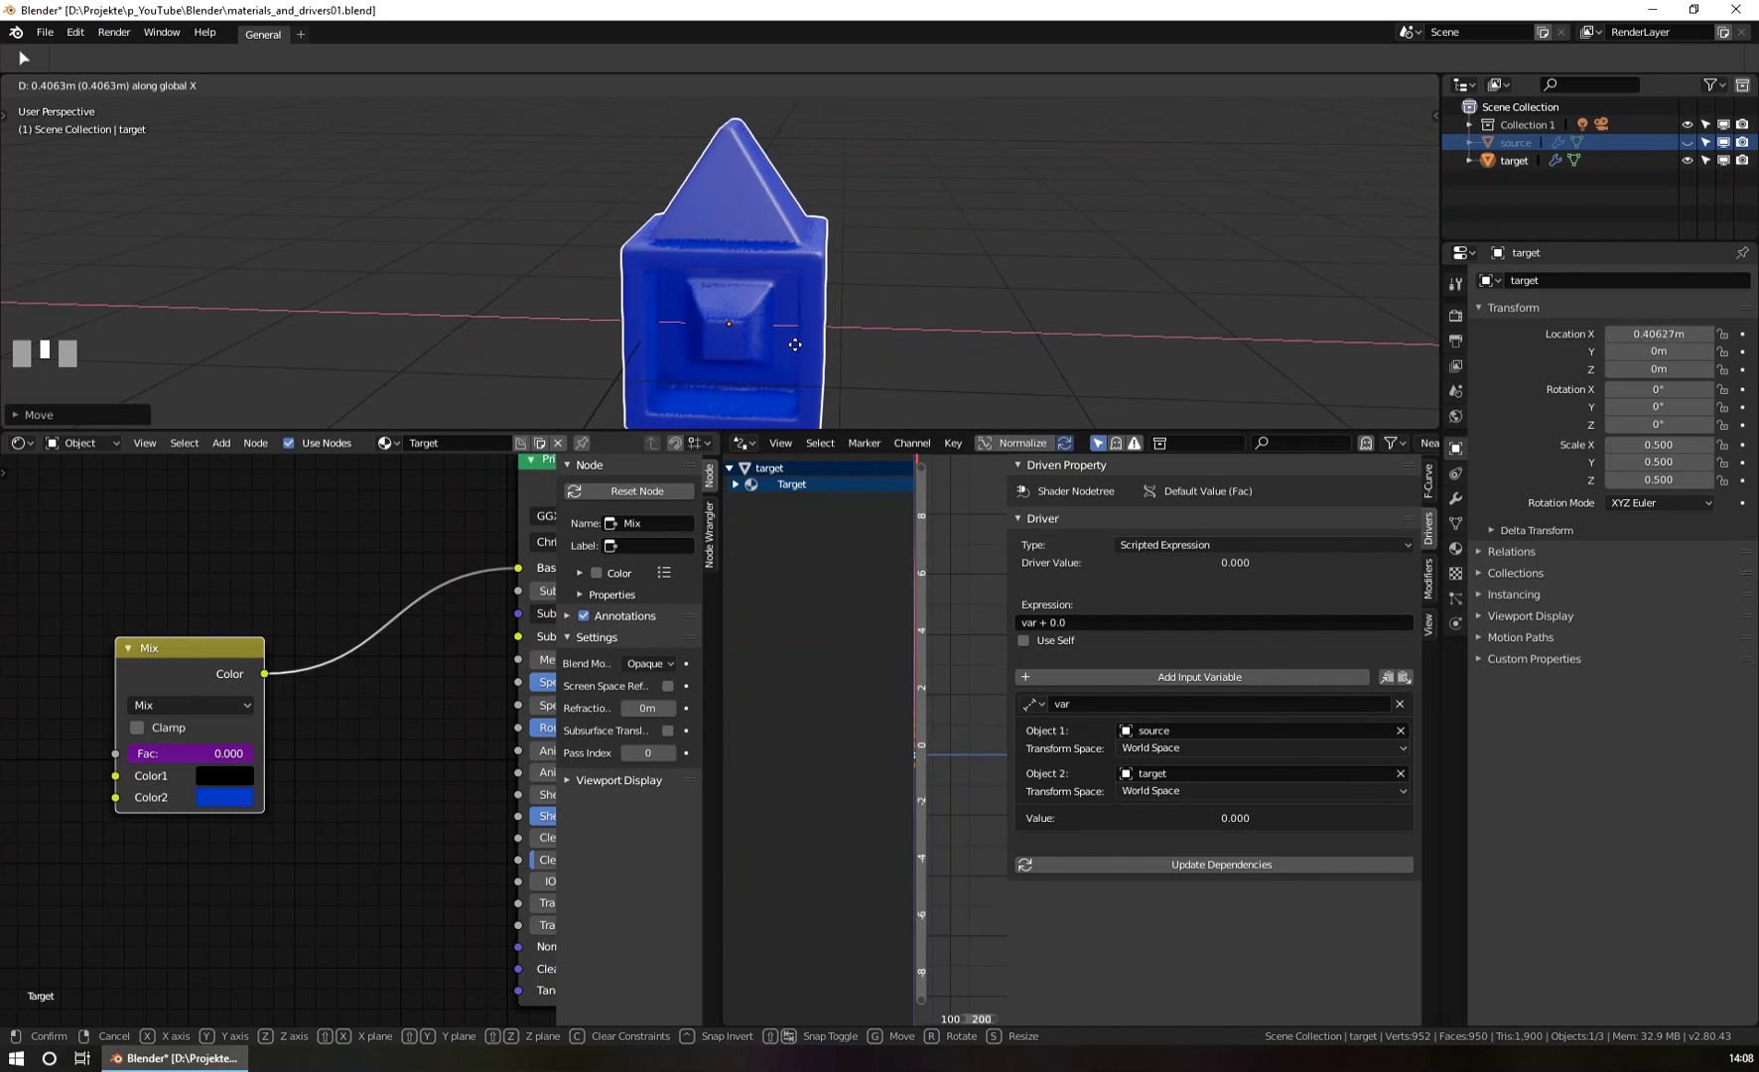
right_click(718, 342)
left_click(1688, 142)
Move the target object along the X axis beside source, to a Location X of about 1.01 m.
middle_click_drag(736, 313, 680, 281, "shift")
scroll(779, 249, "down", 2)
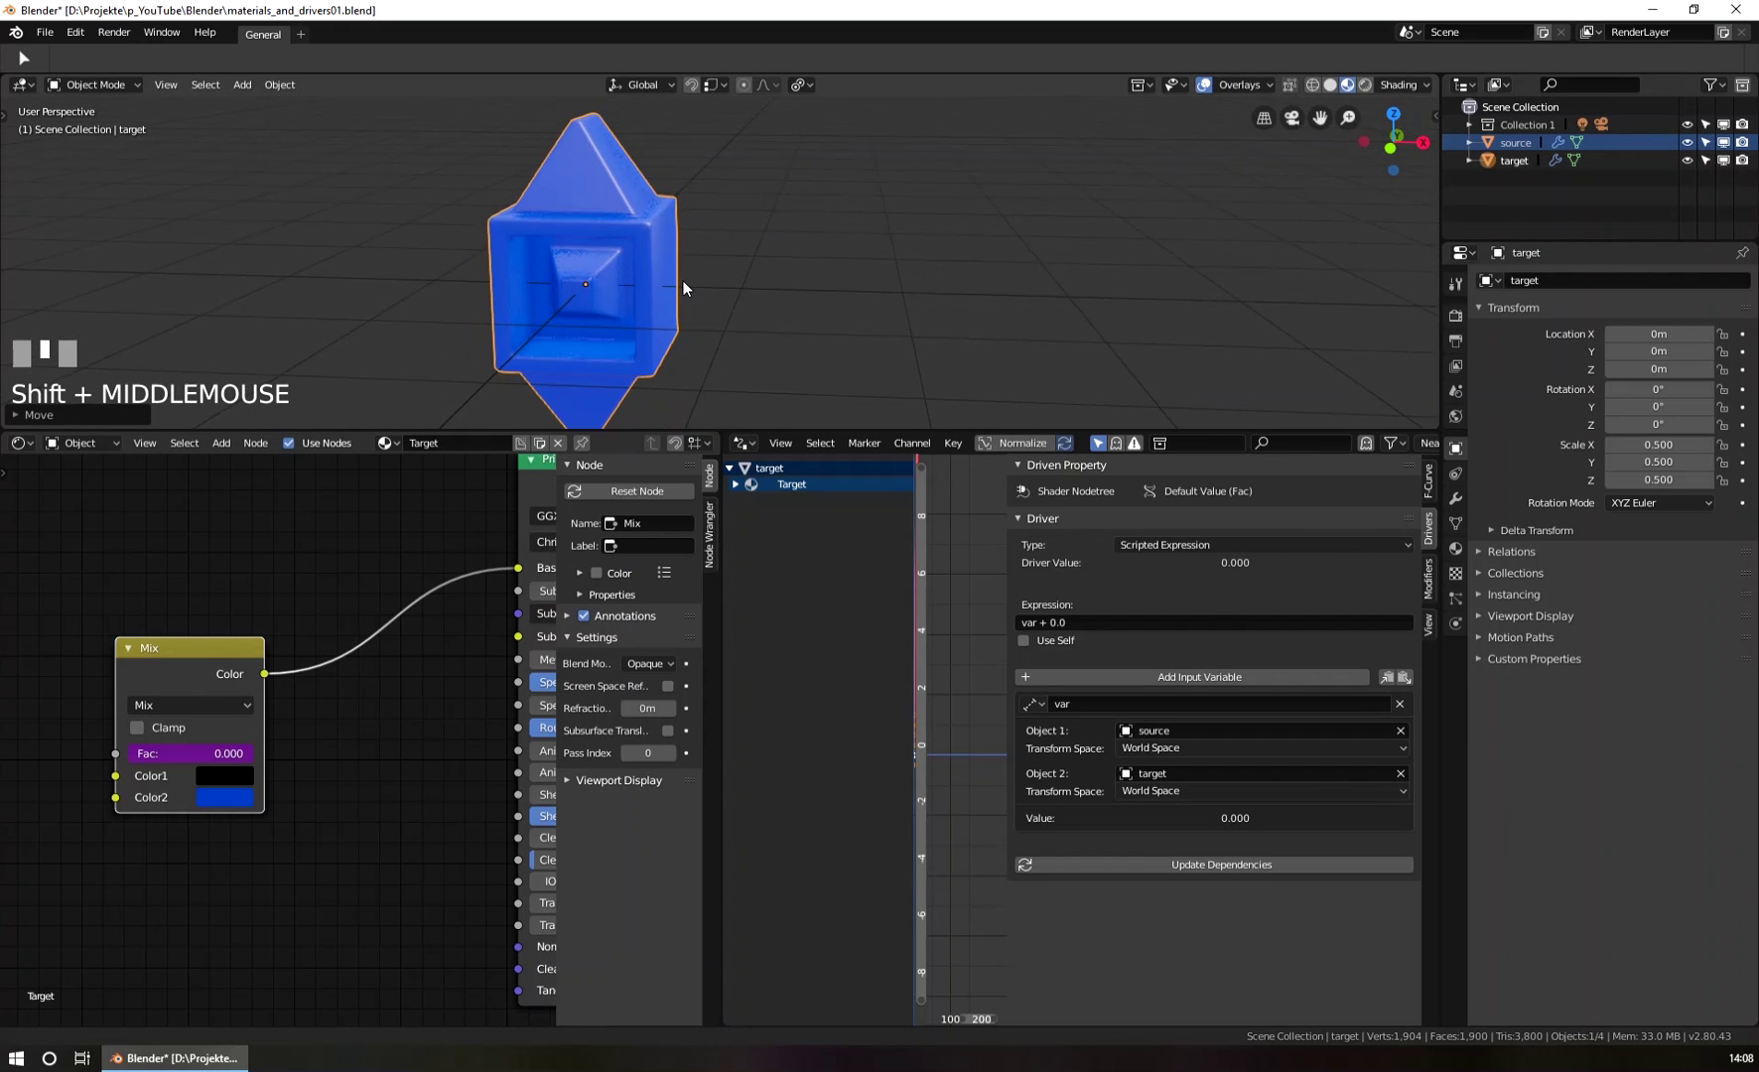
scroll(680, 281, "down", 1)
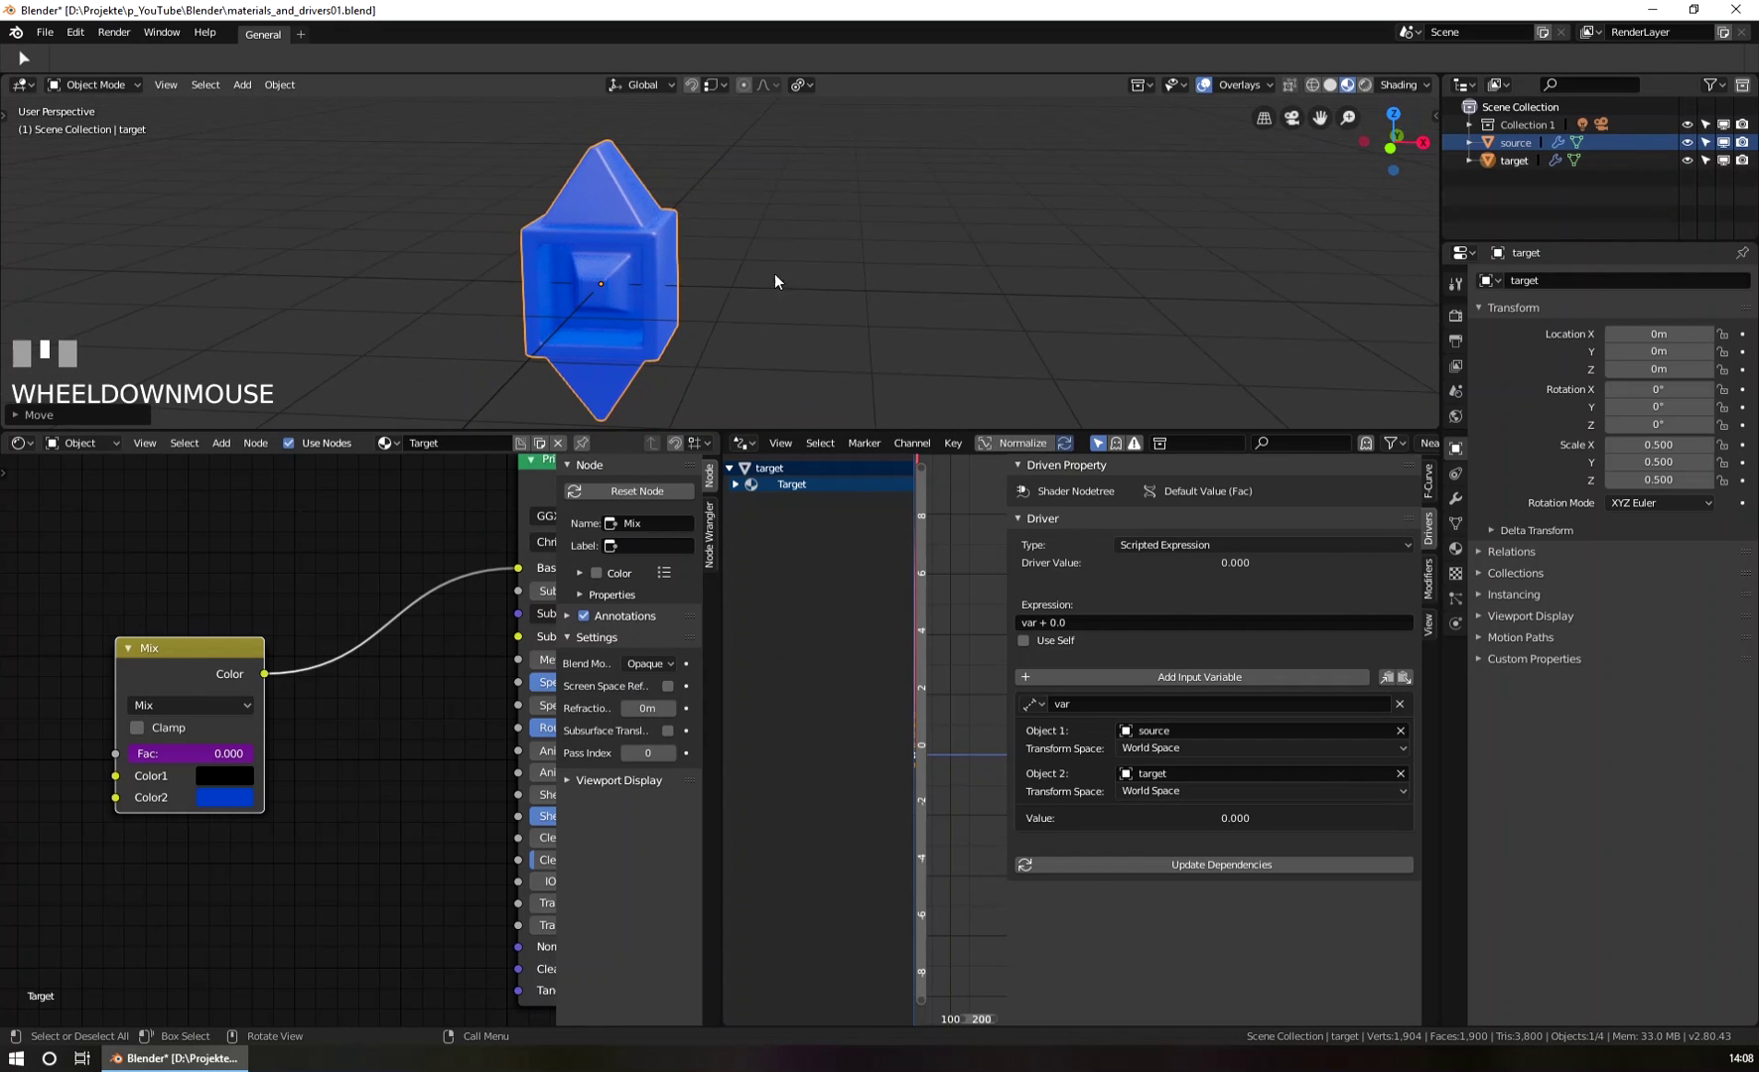
scroll(665, 287, "down", 1)
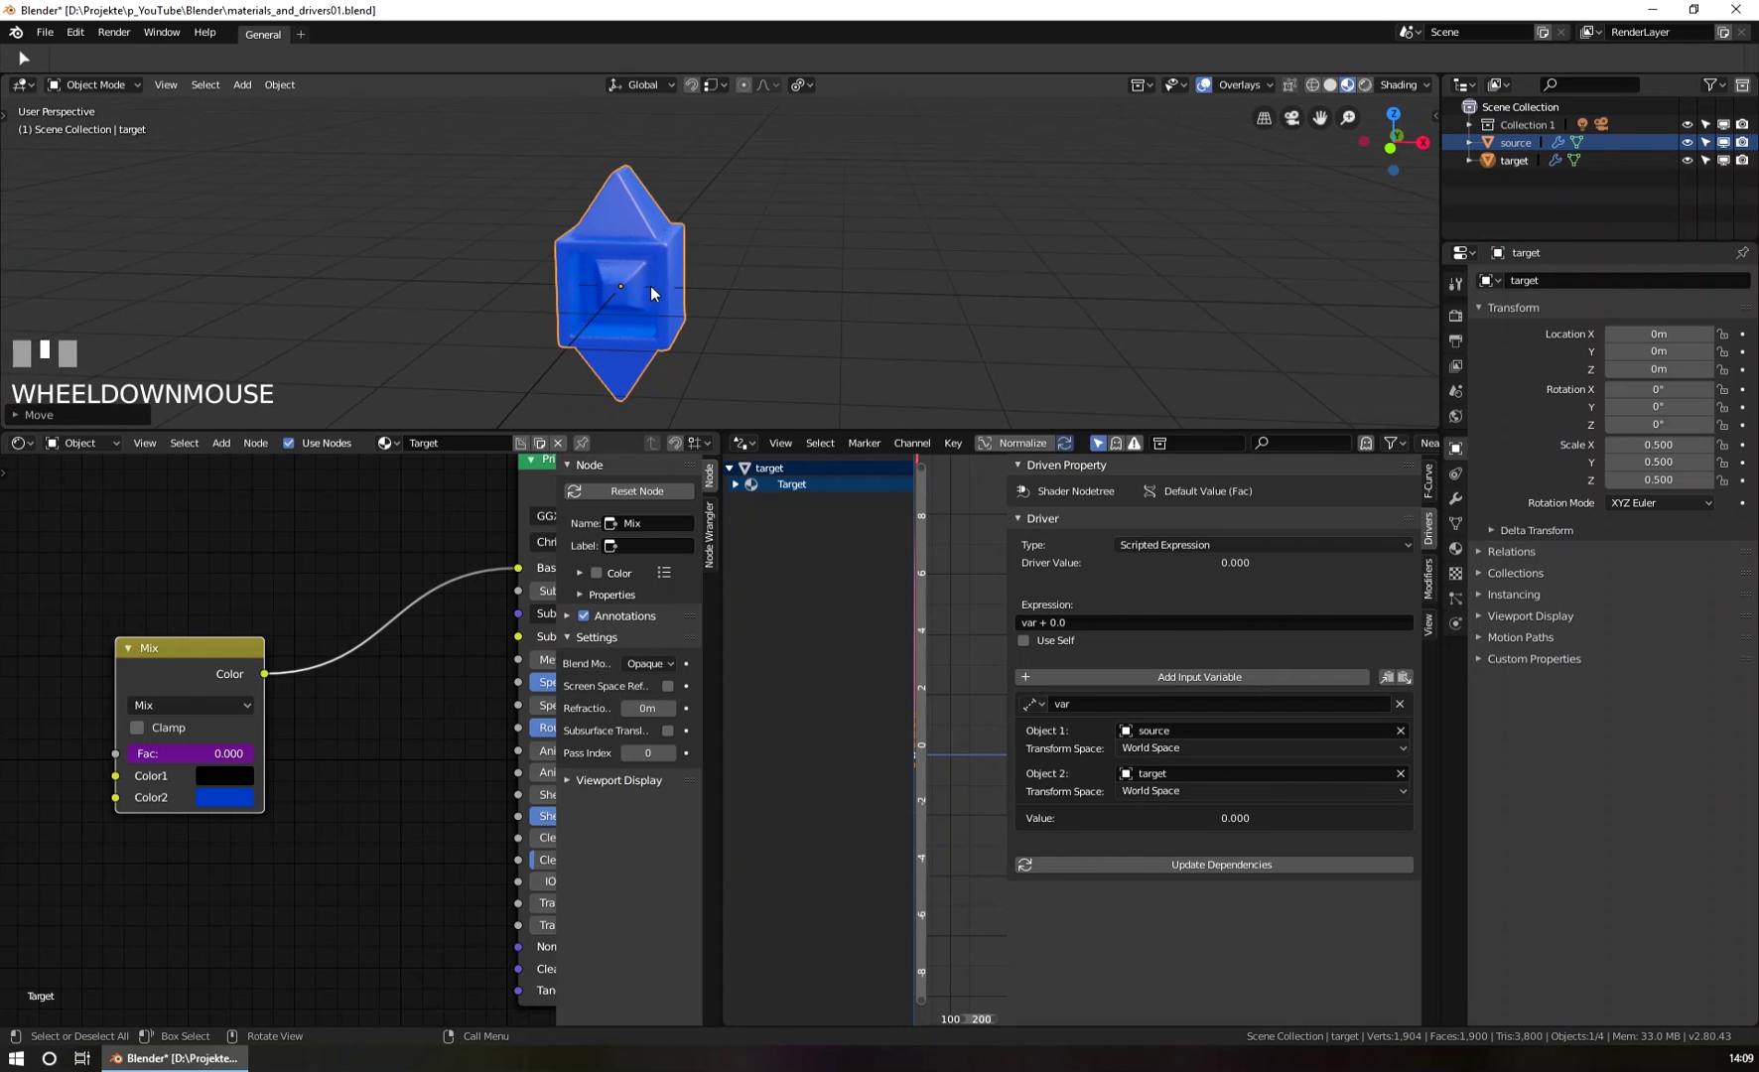
key("g")
key("x")
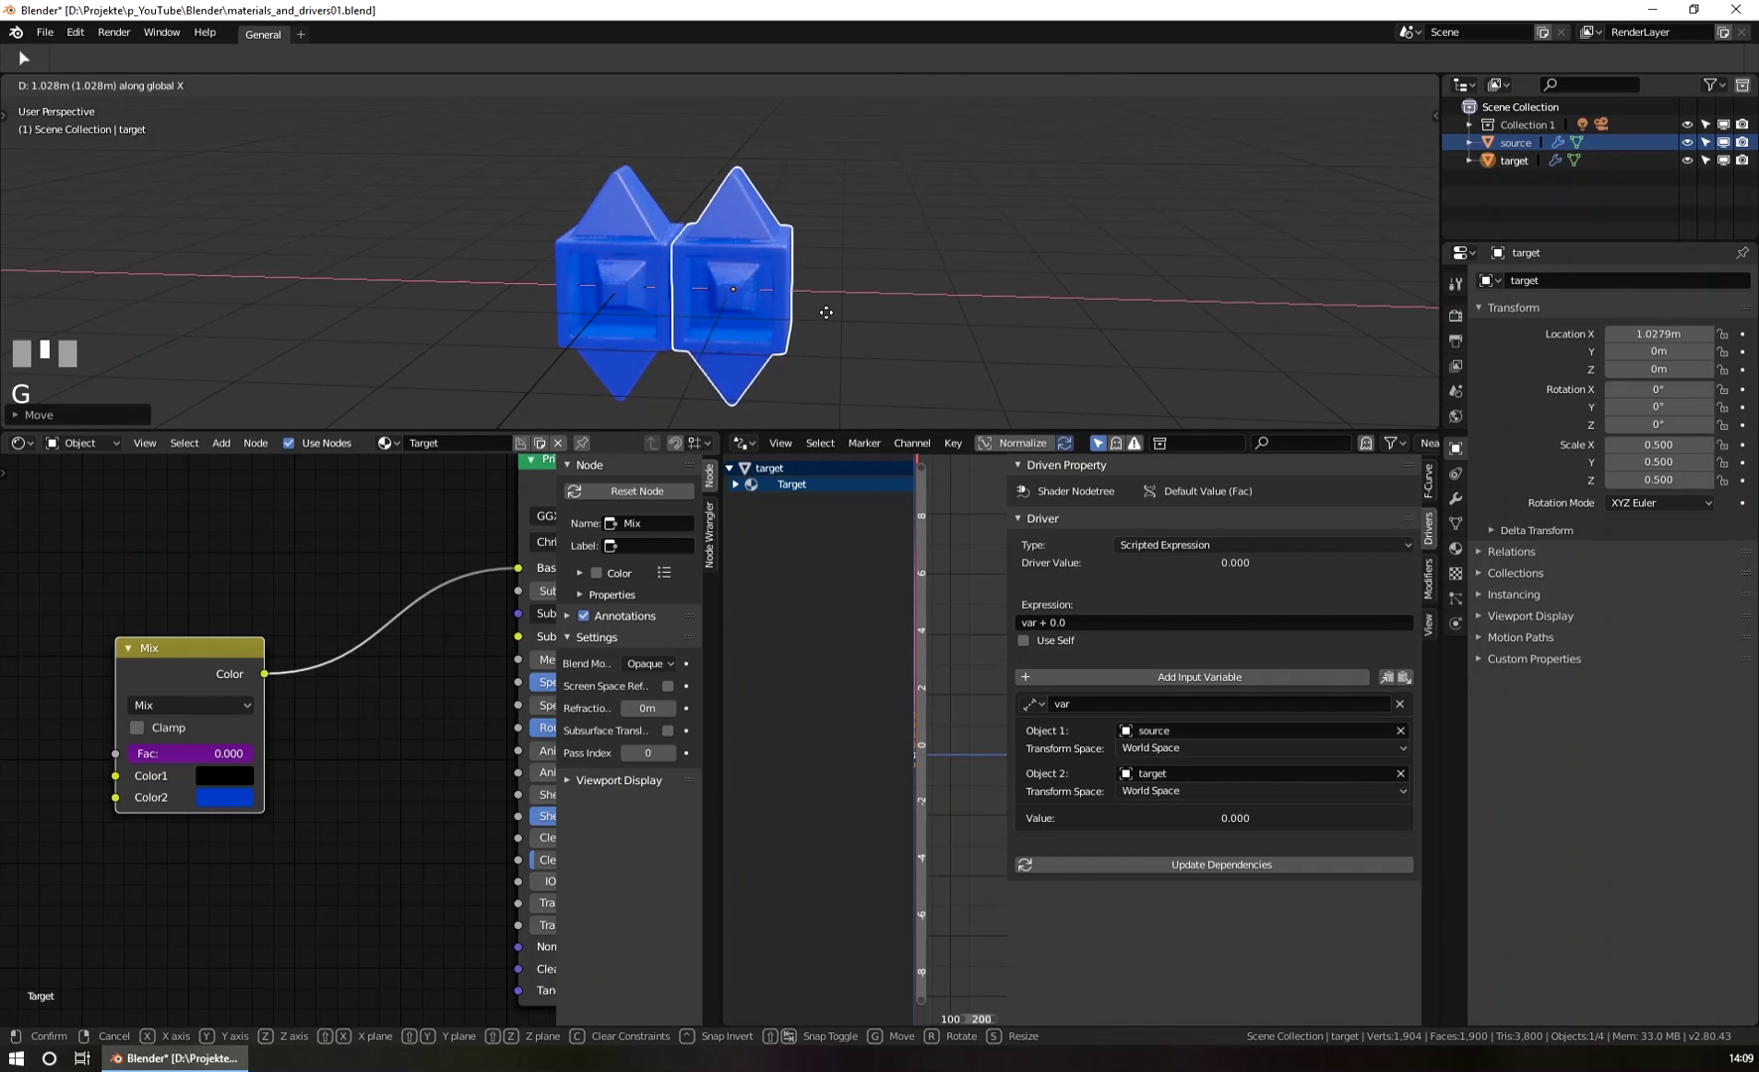
left_click(820, 319)
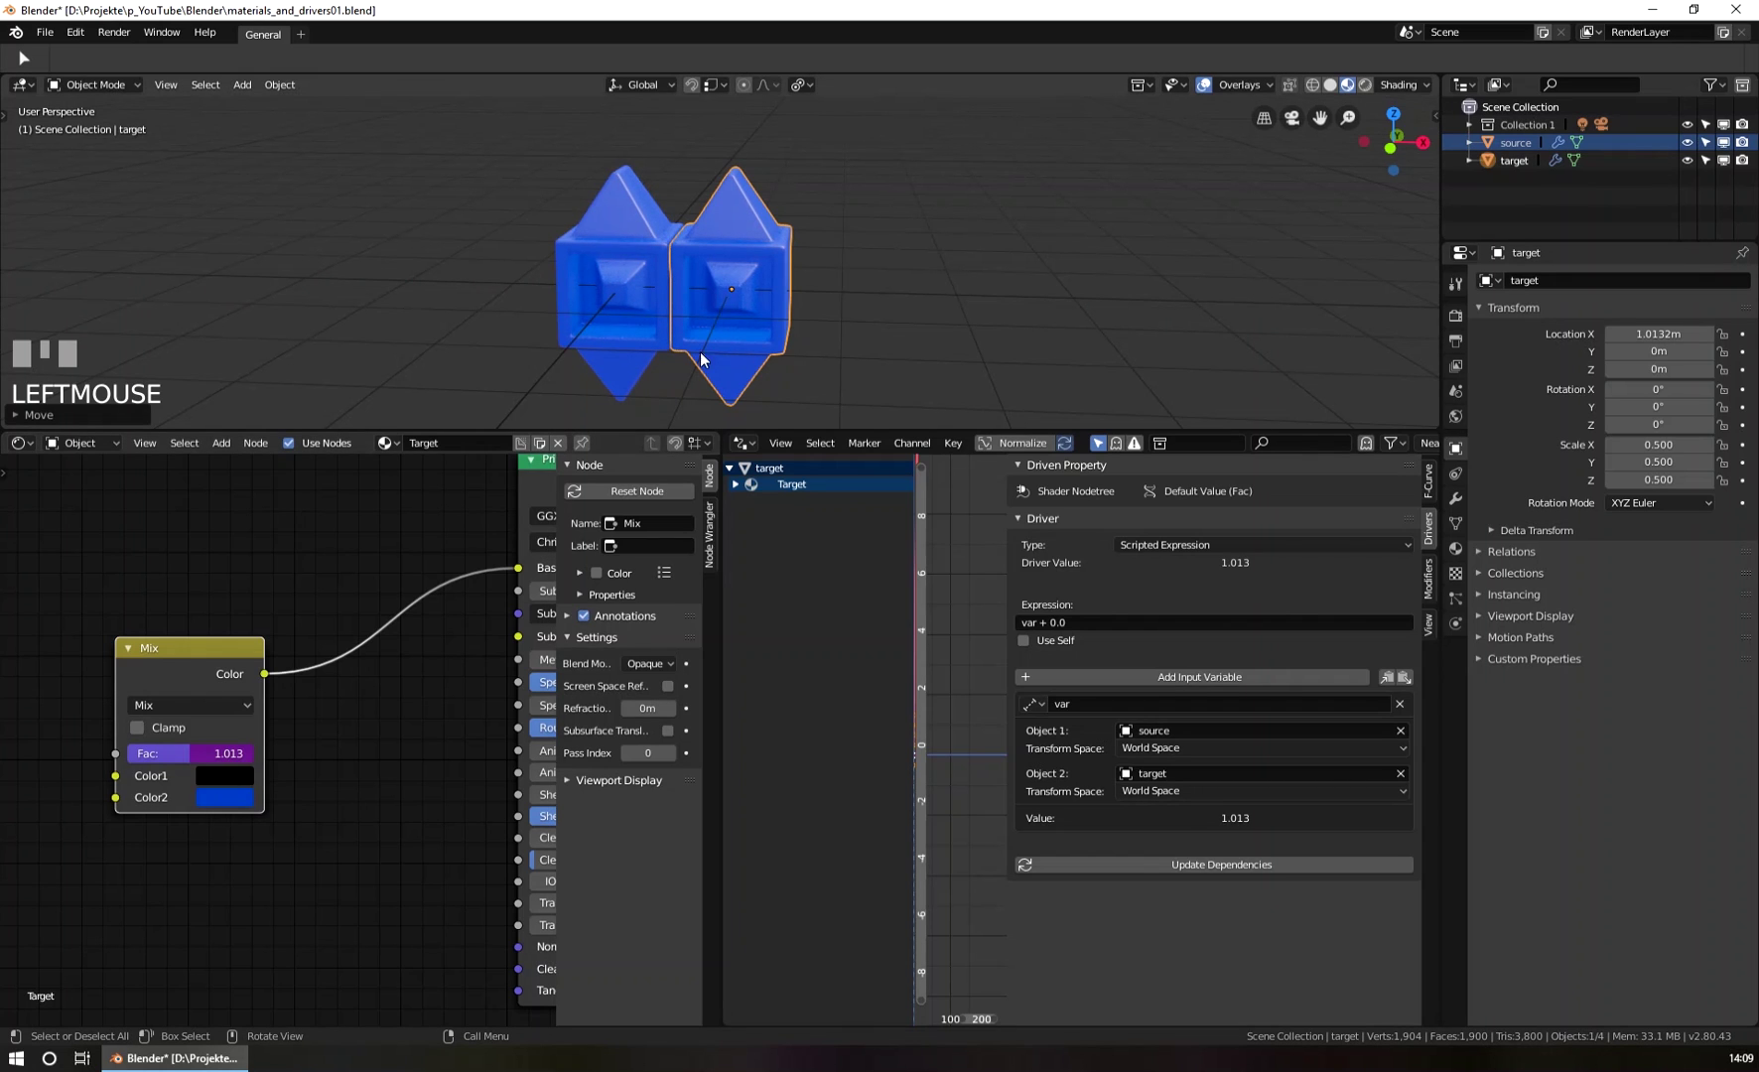
middle_click_drag(914, 319, 904, 293)
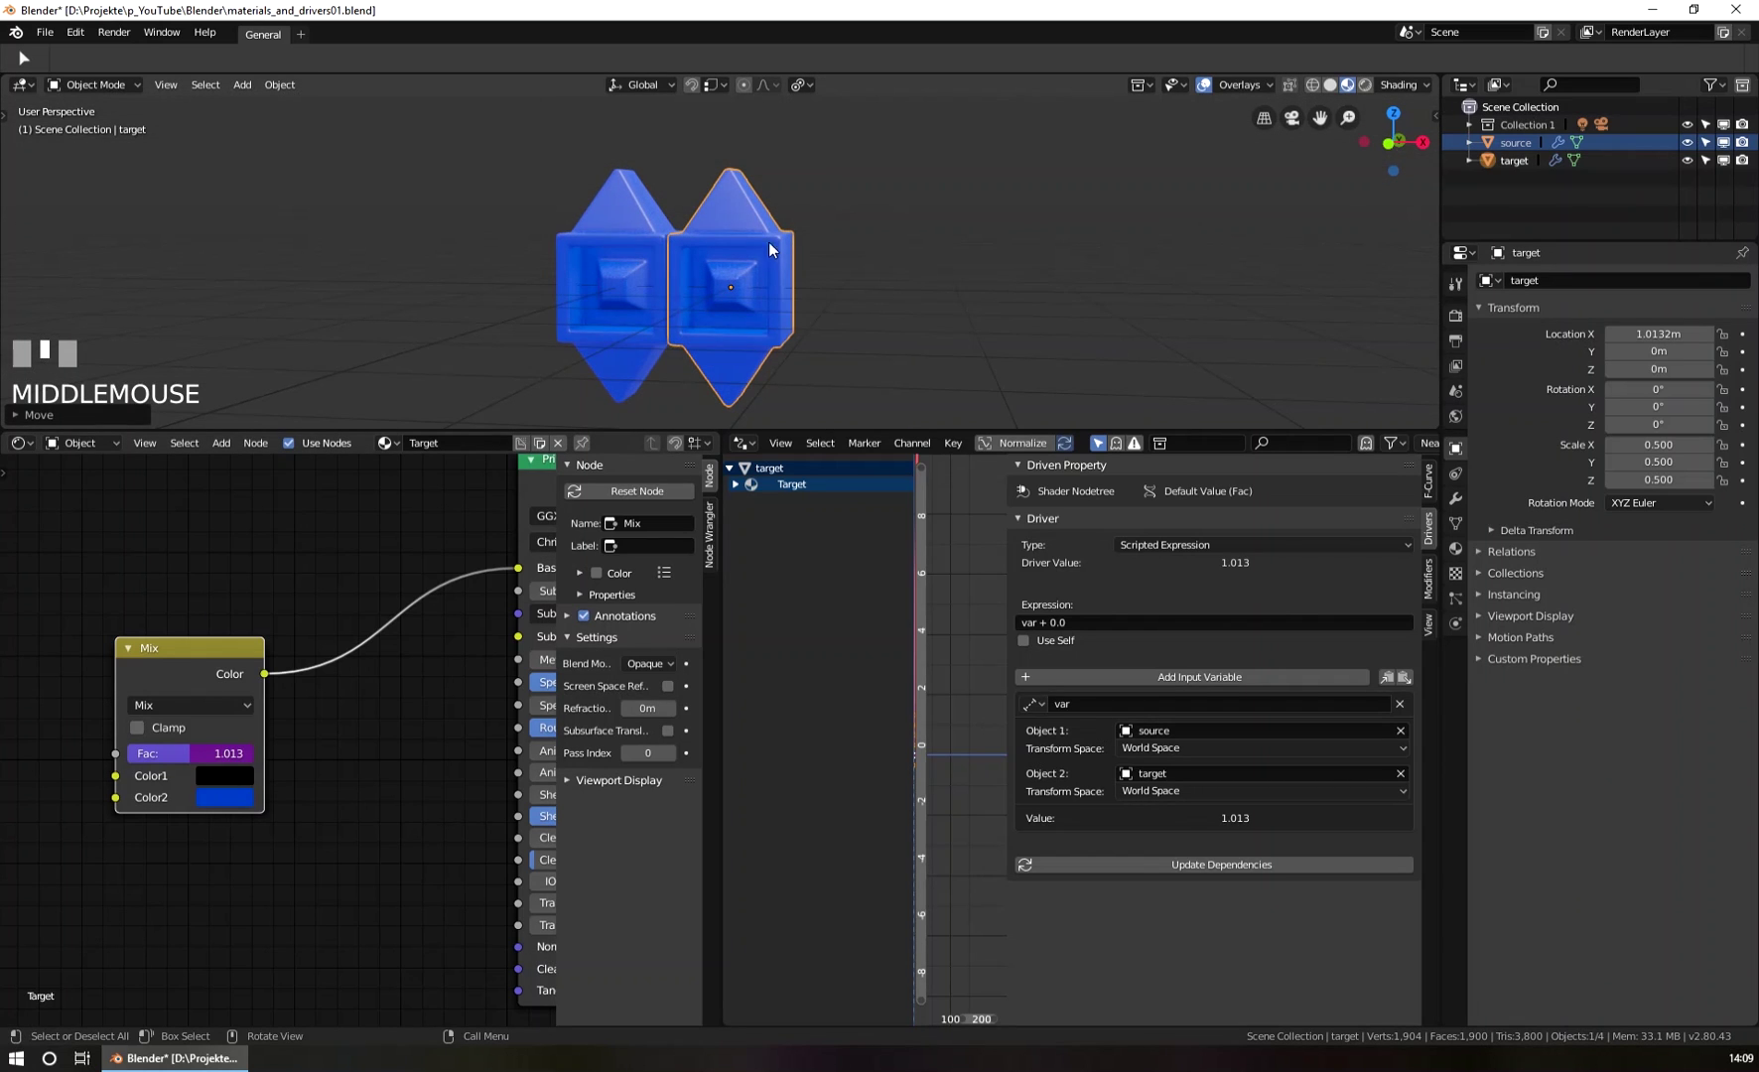
middle_click_drag(791, 254, 806, 293)
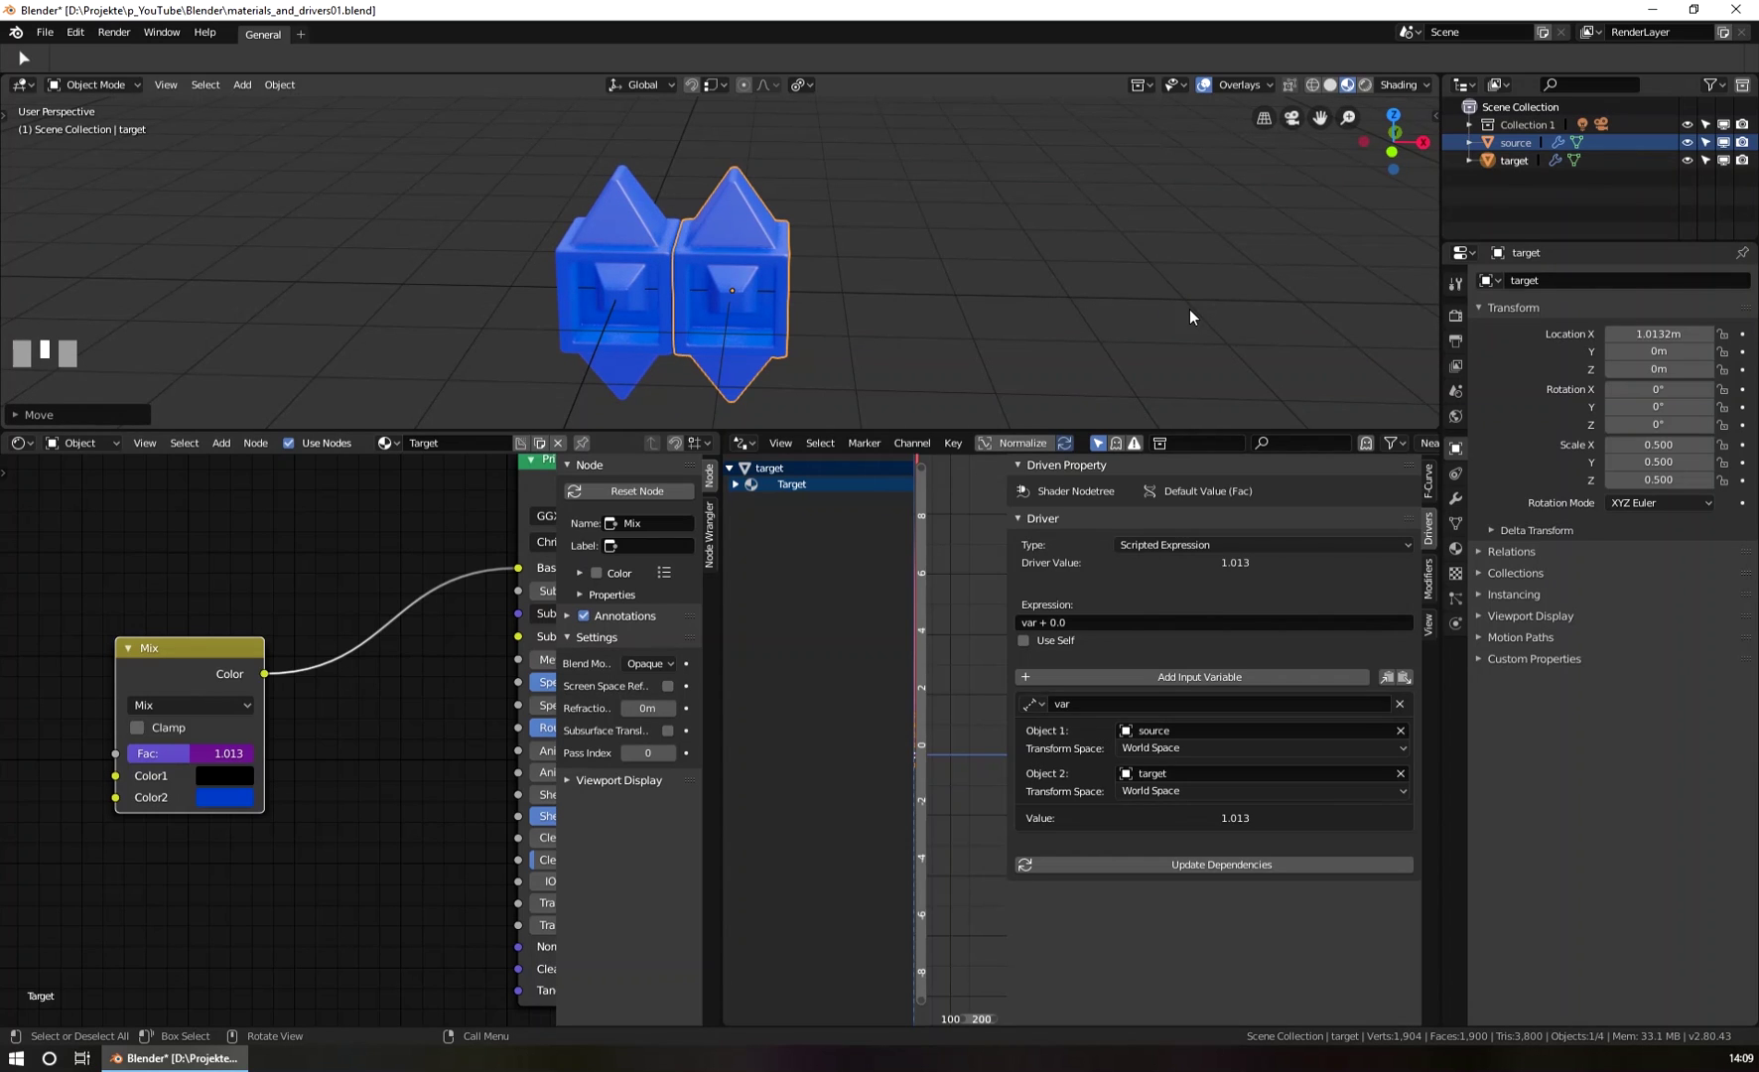
Set the target object's Location X to 5 m and compare the Mix node's Fac and both objects' colours.
left_click(1618, 337)
middle_click_drag(1141, 318, 1190, 304)
scroll(1191, 305, "up", 1)
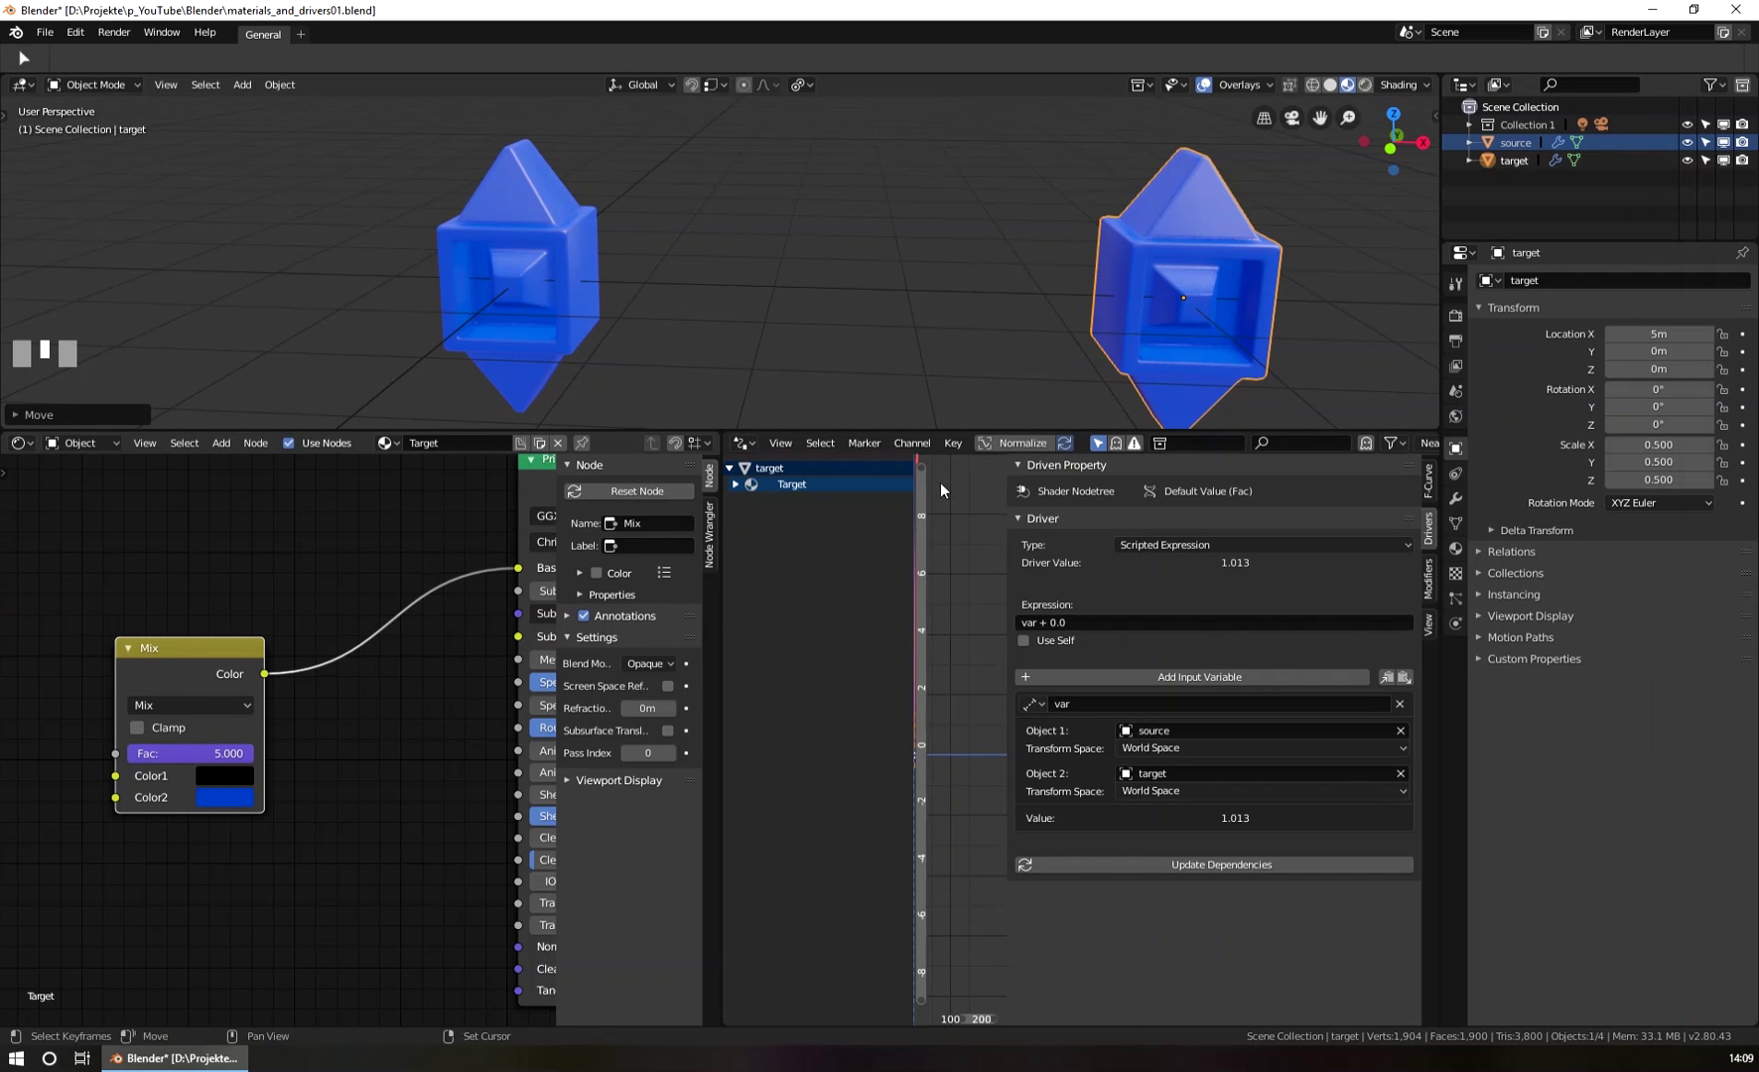
middle_click_drag(430, 648, 353, 636, "shift")
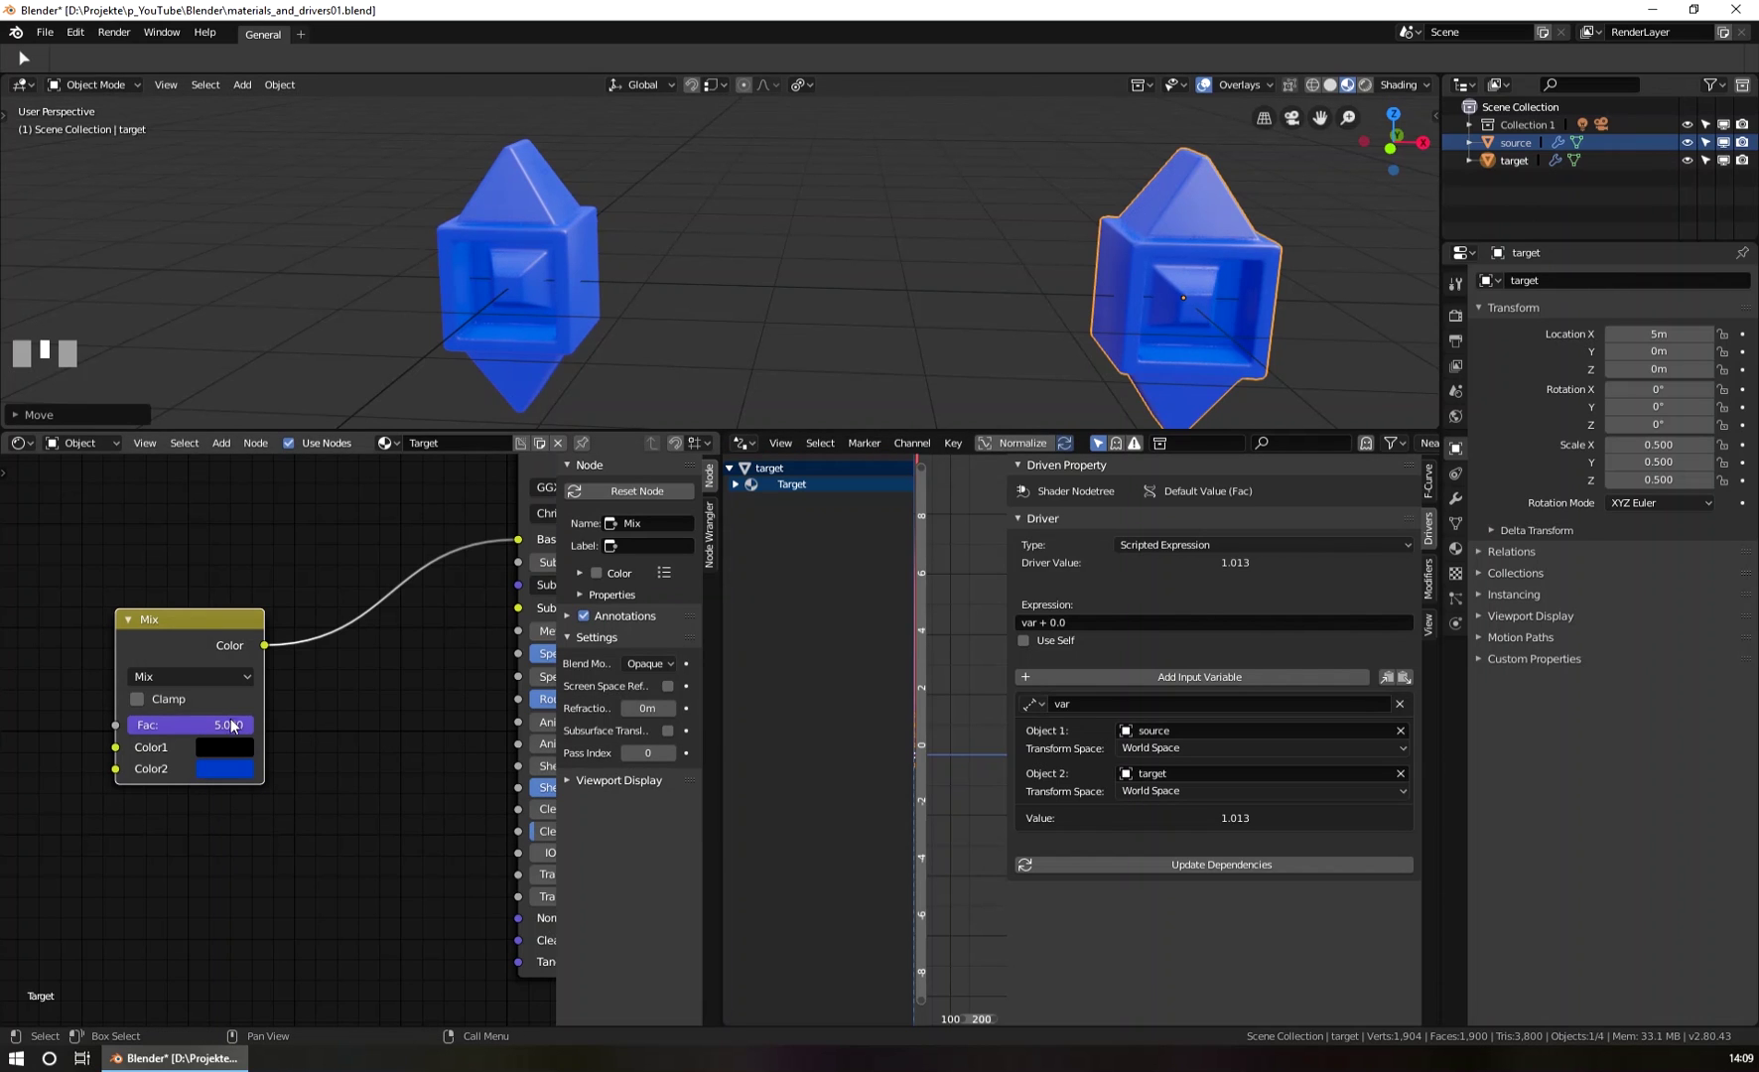
middle_click_drag(529, 241, 796, 295)
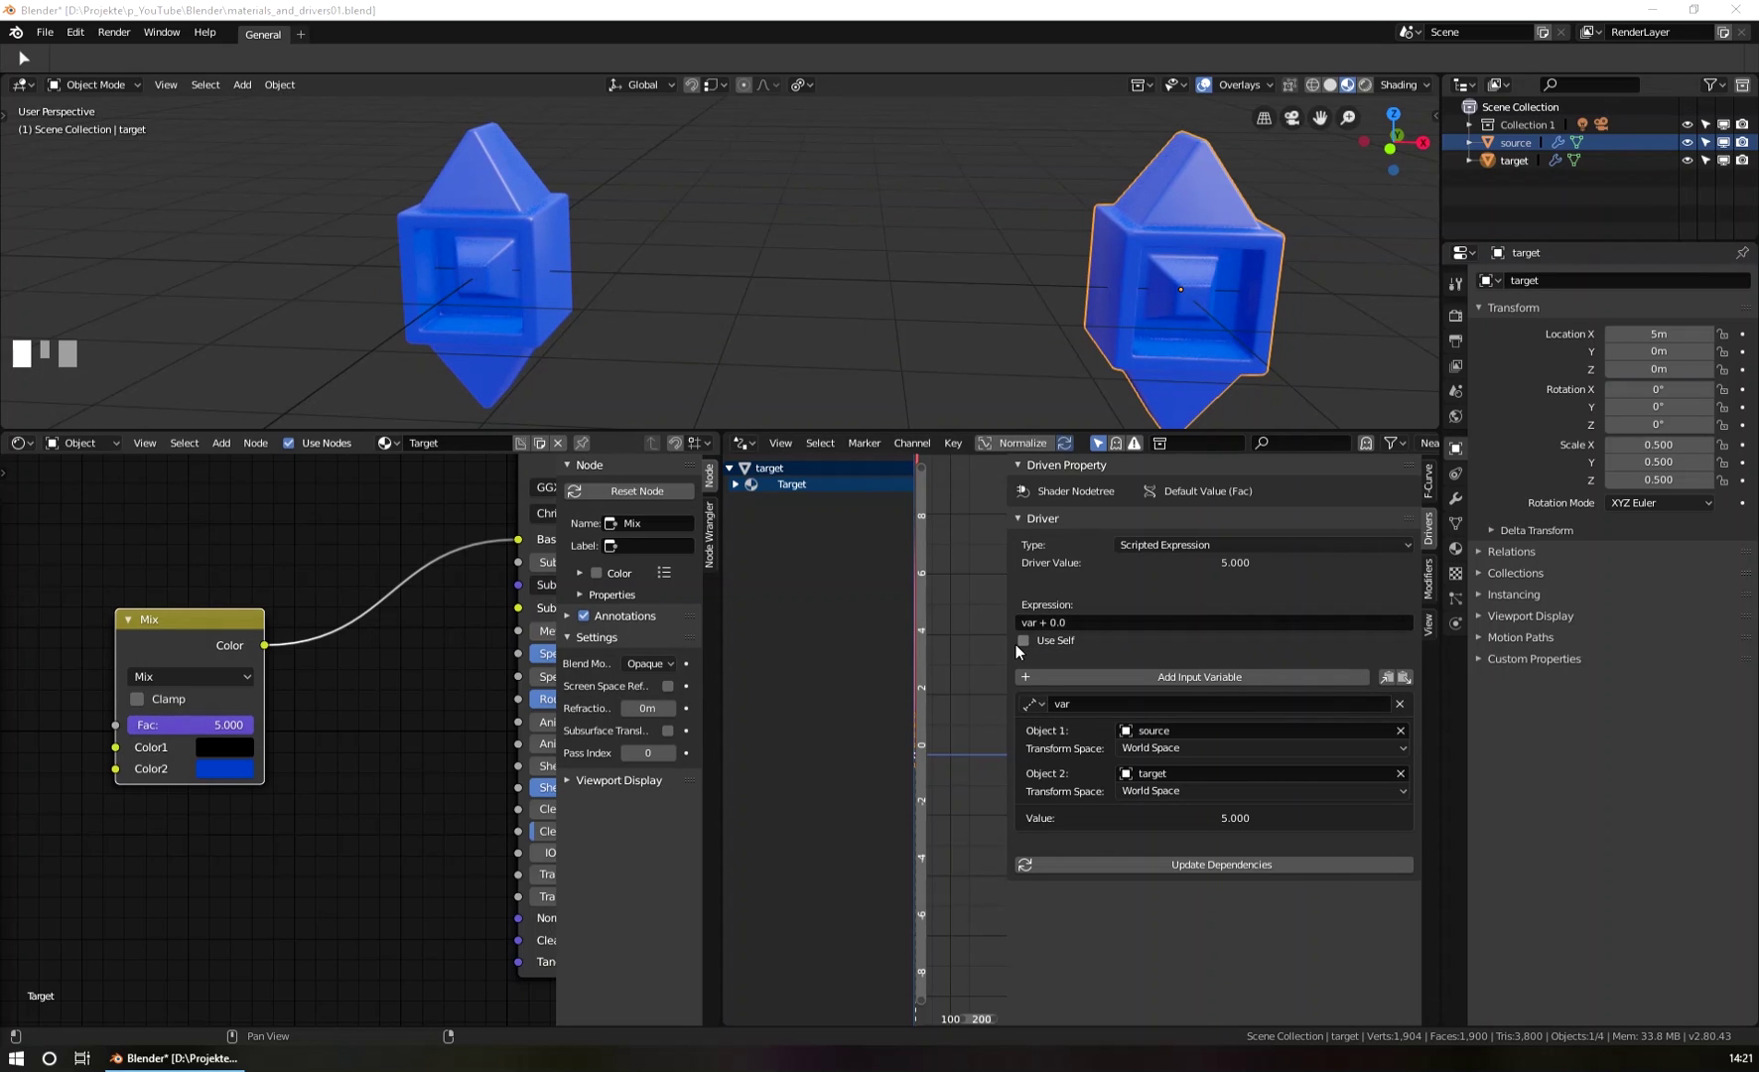
Change the driver's scripted expression to var + 1.0.
left_click(1100, 622)
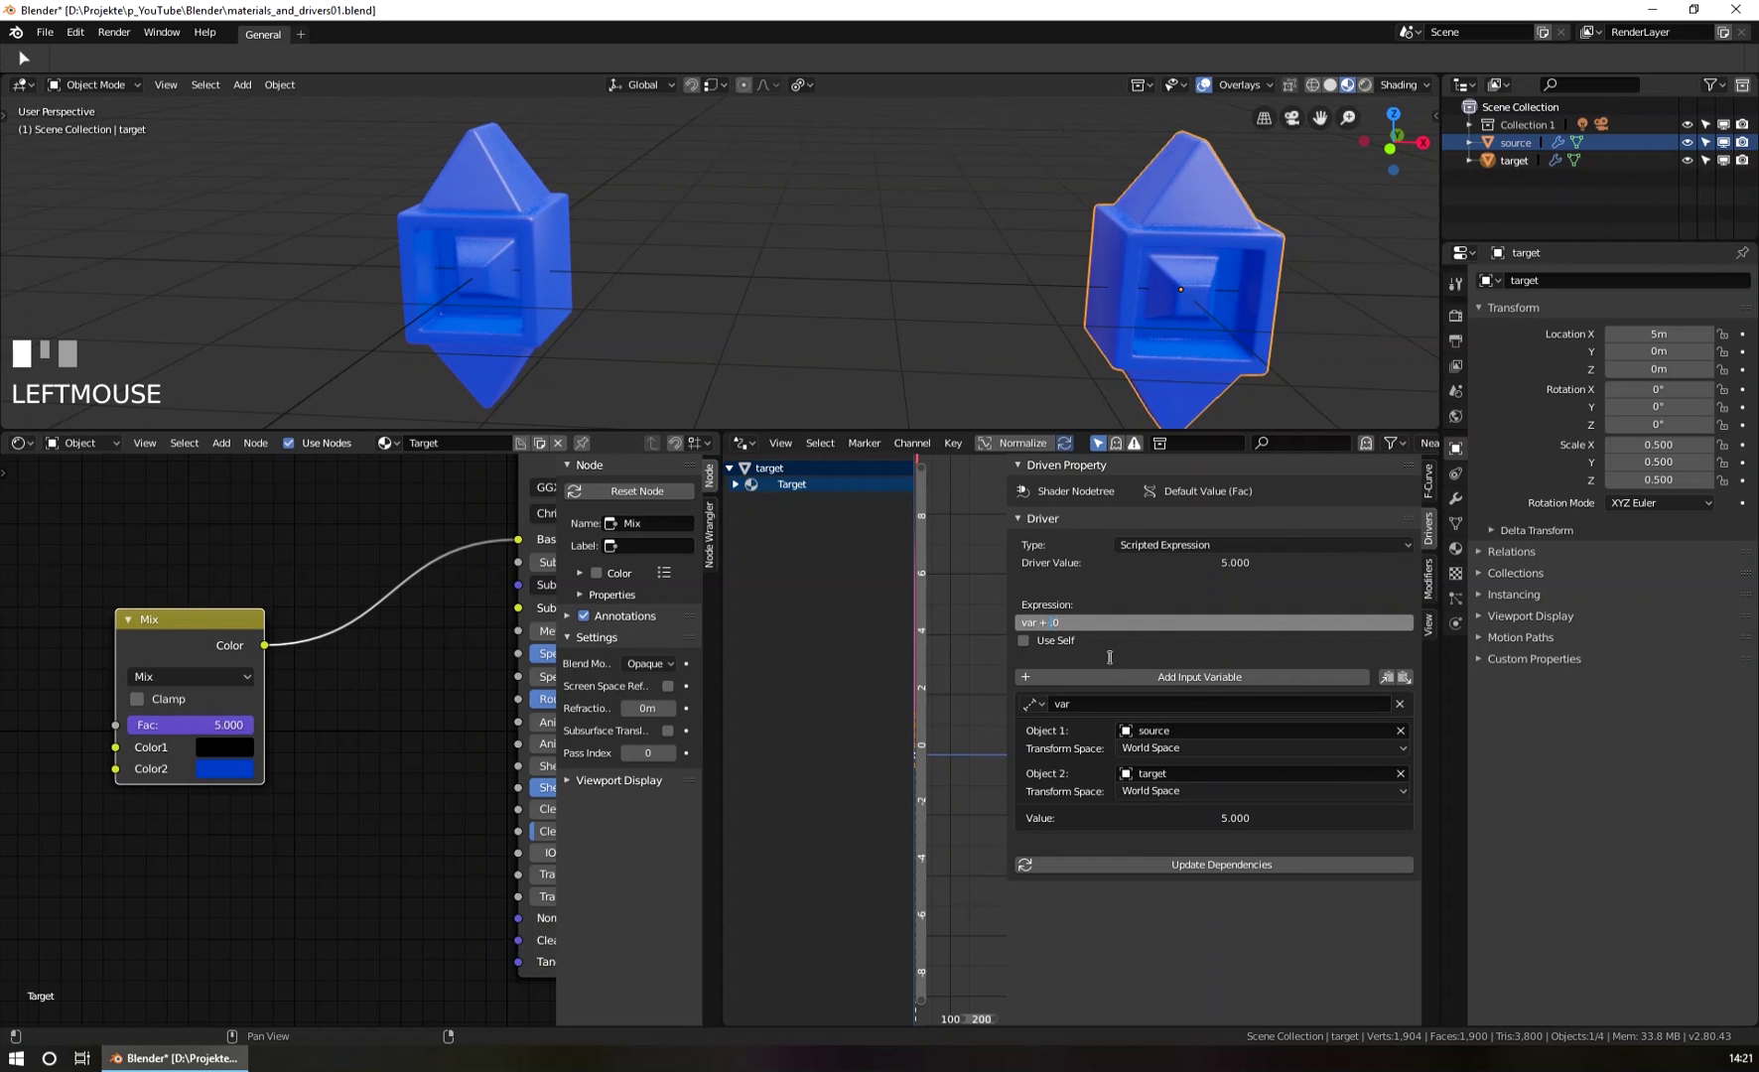
type("1")
key("Return")
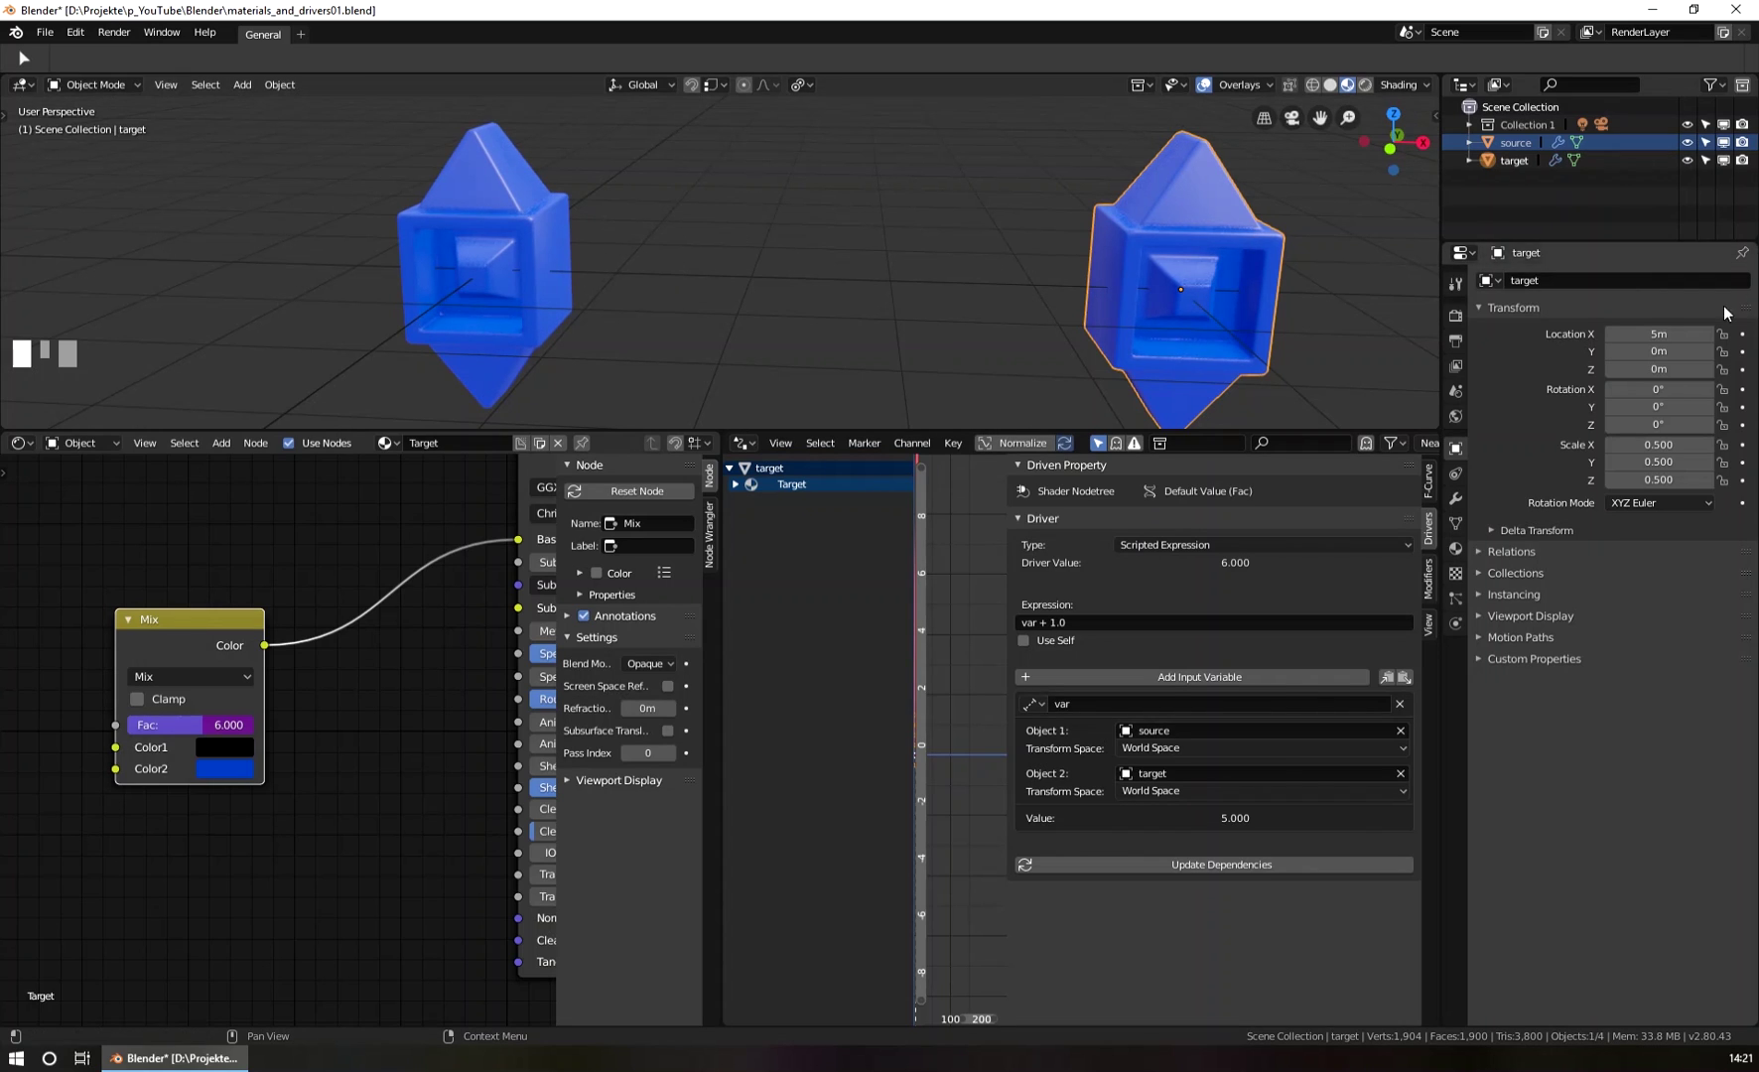
Set the target object's Location X to 1 m.
left_click(1668, 333)
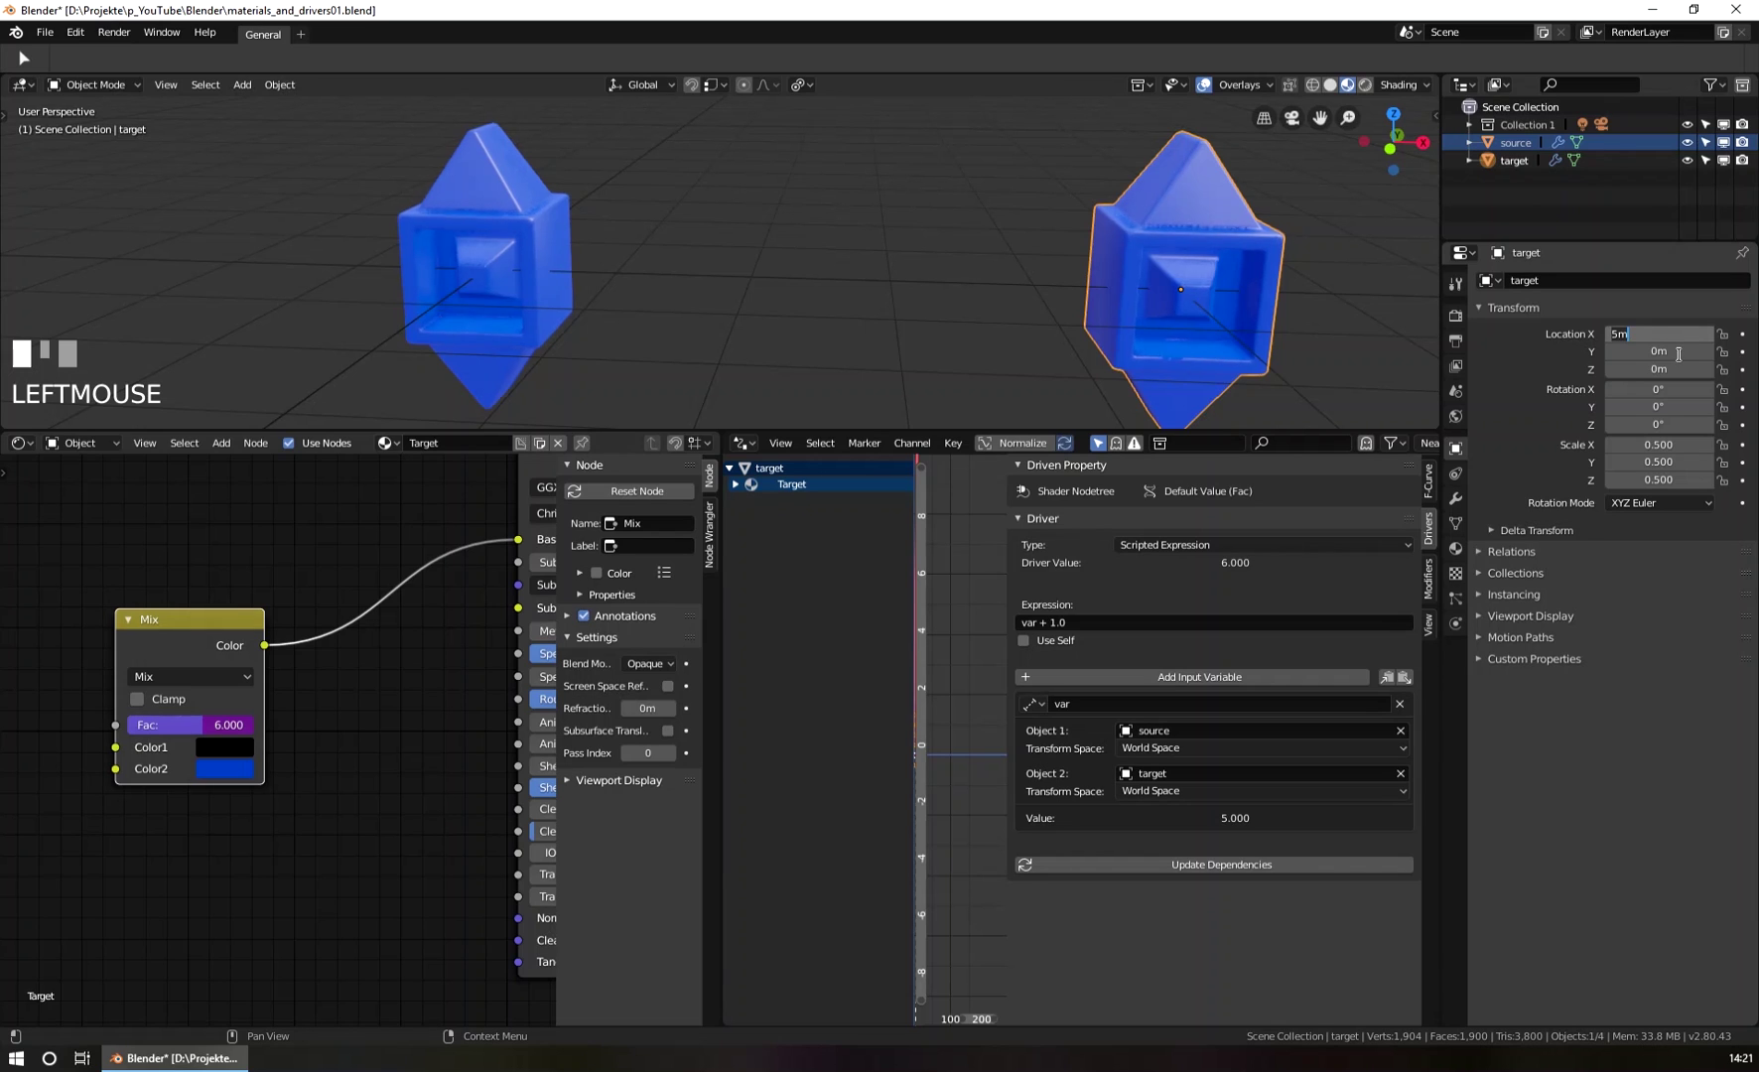
type("1")
key("KP_Enter")
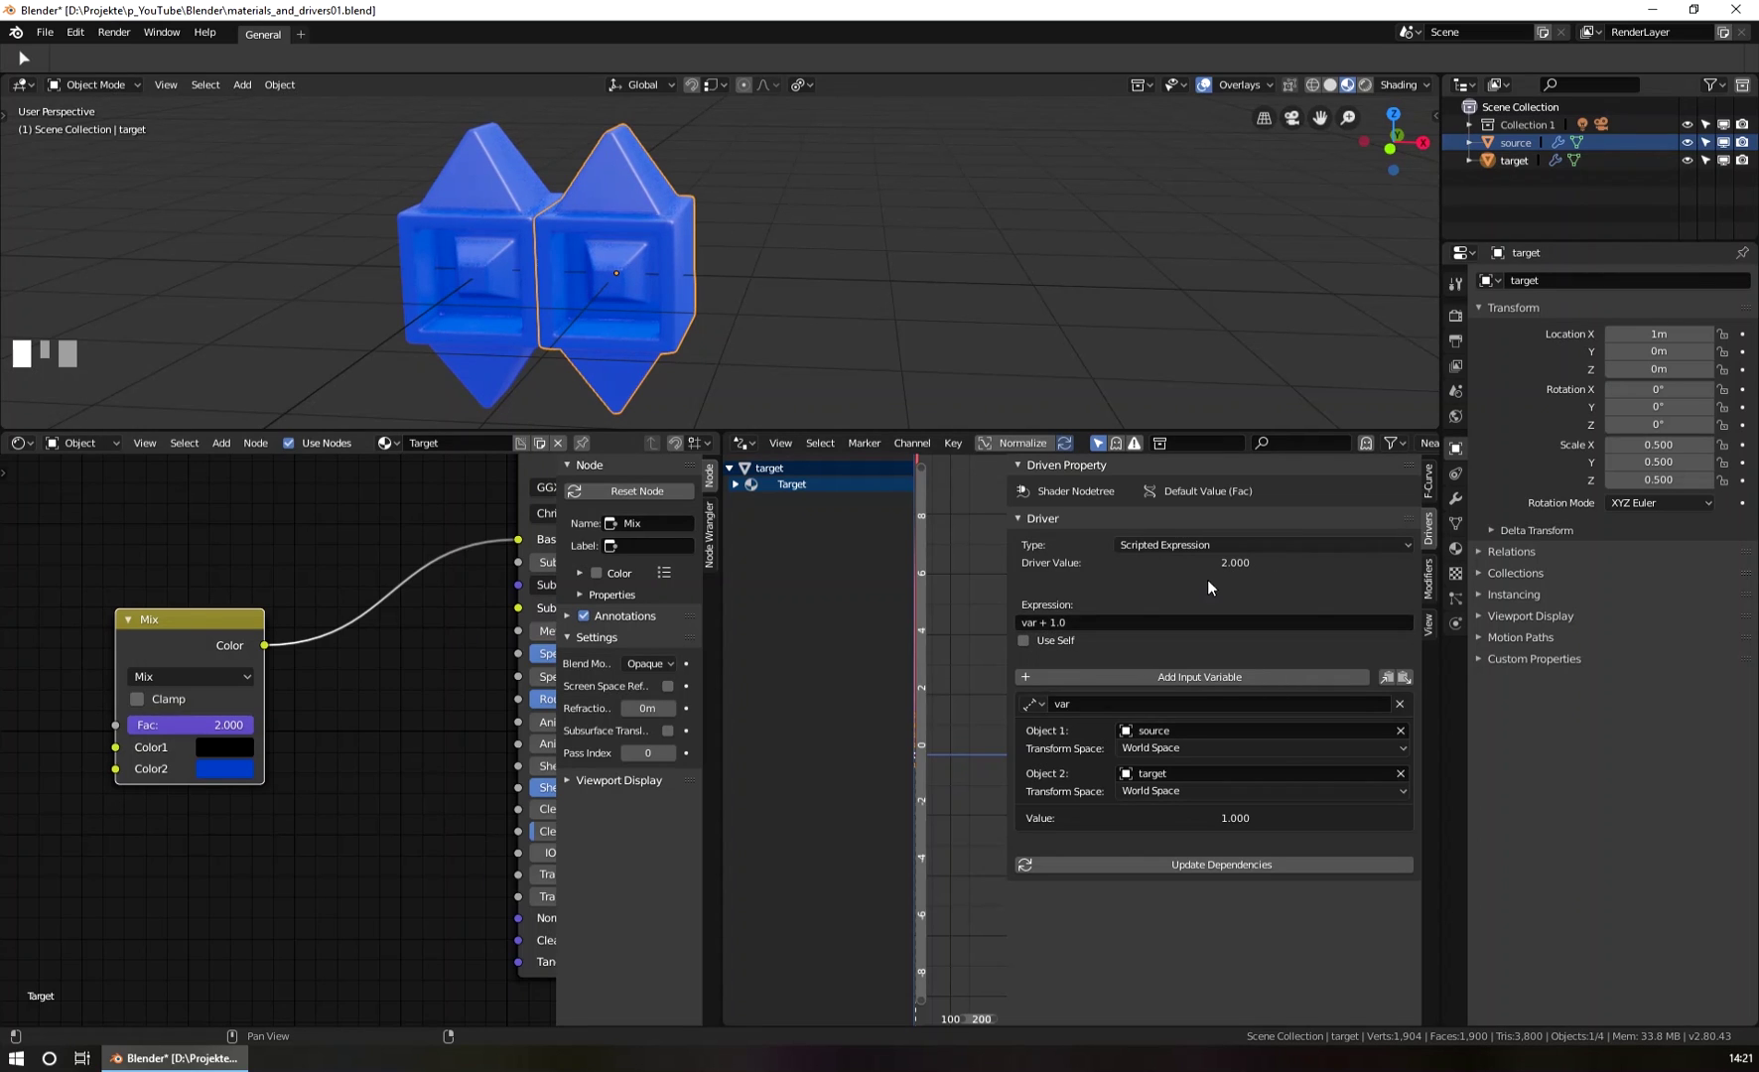
Remove the added constant from the driver's expression so that it reads only var.
left_click(1058, 618)
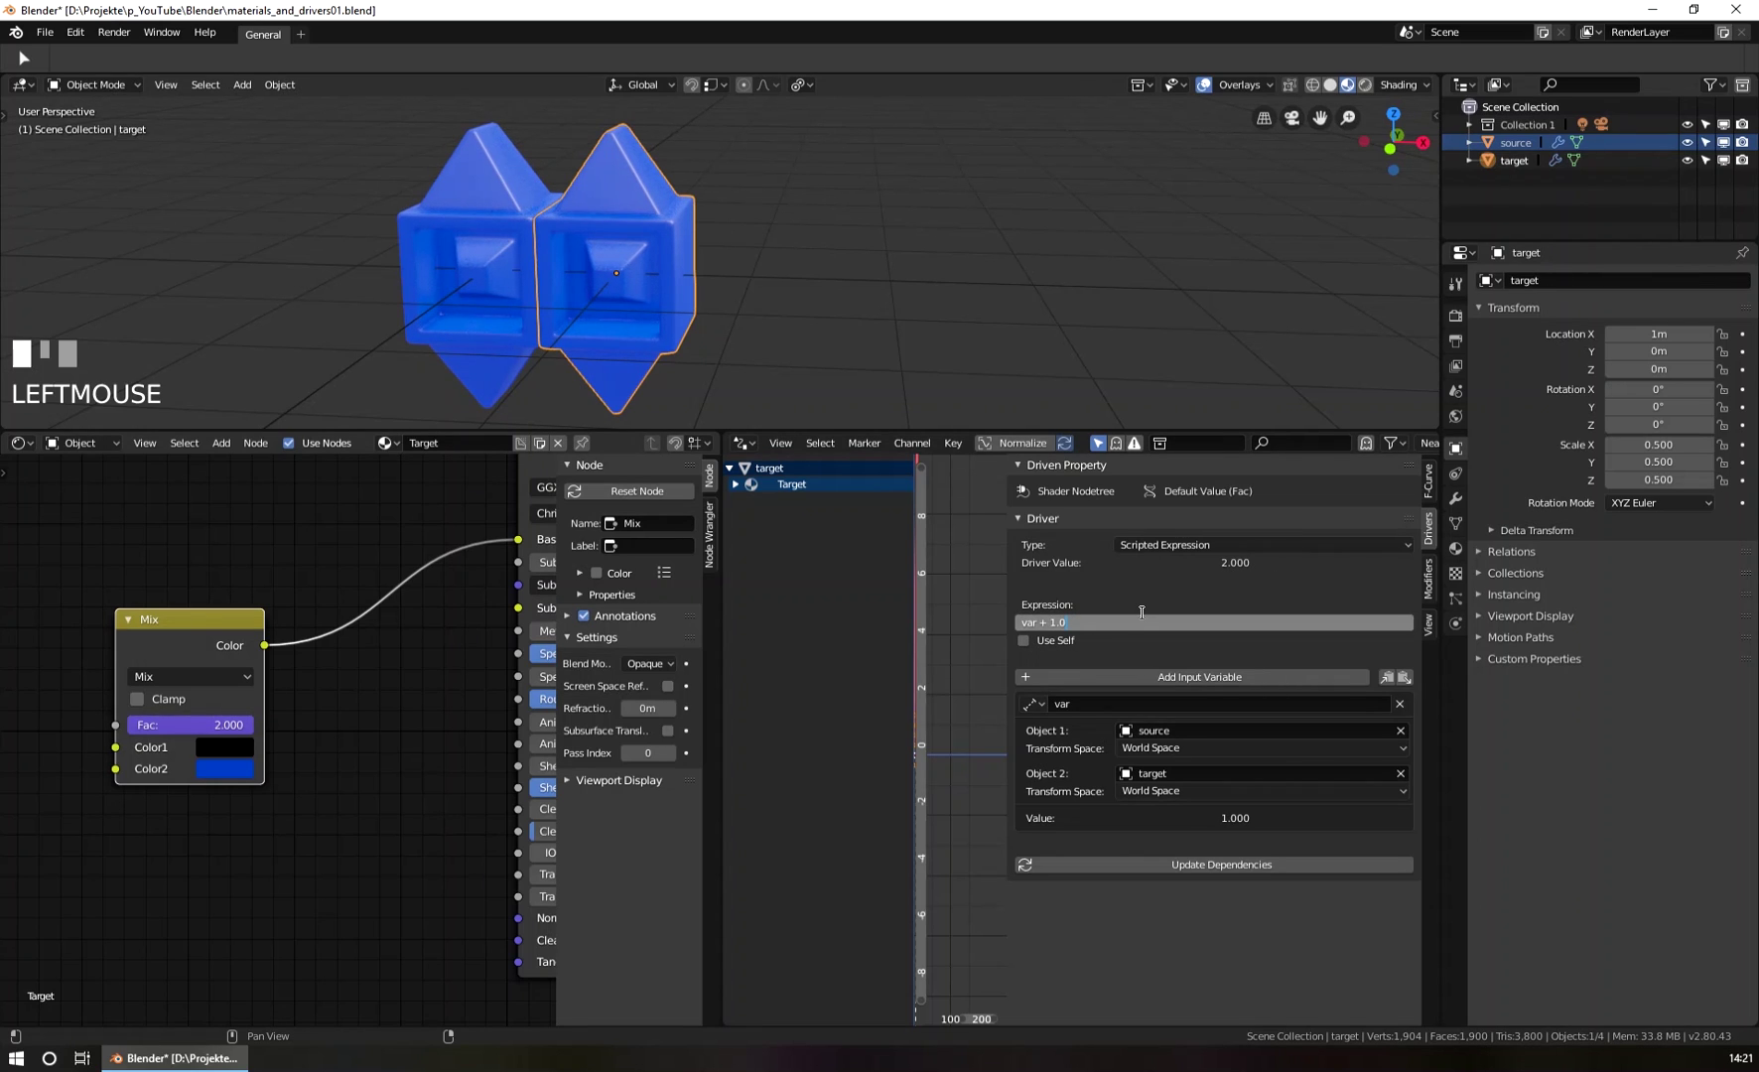
key("Left")
key("shift+End")
key("BackSpace")
key("Return")
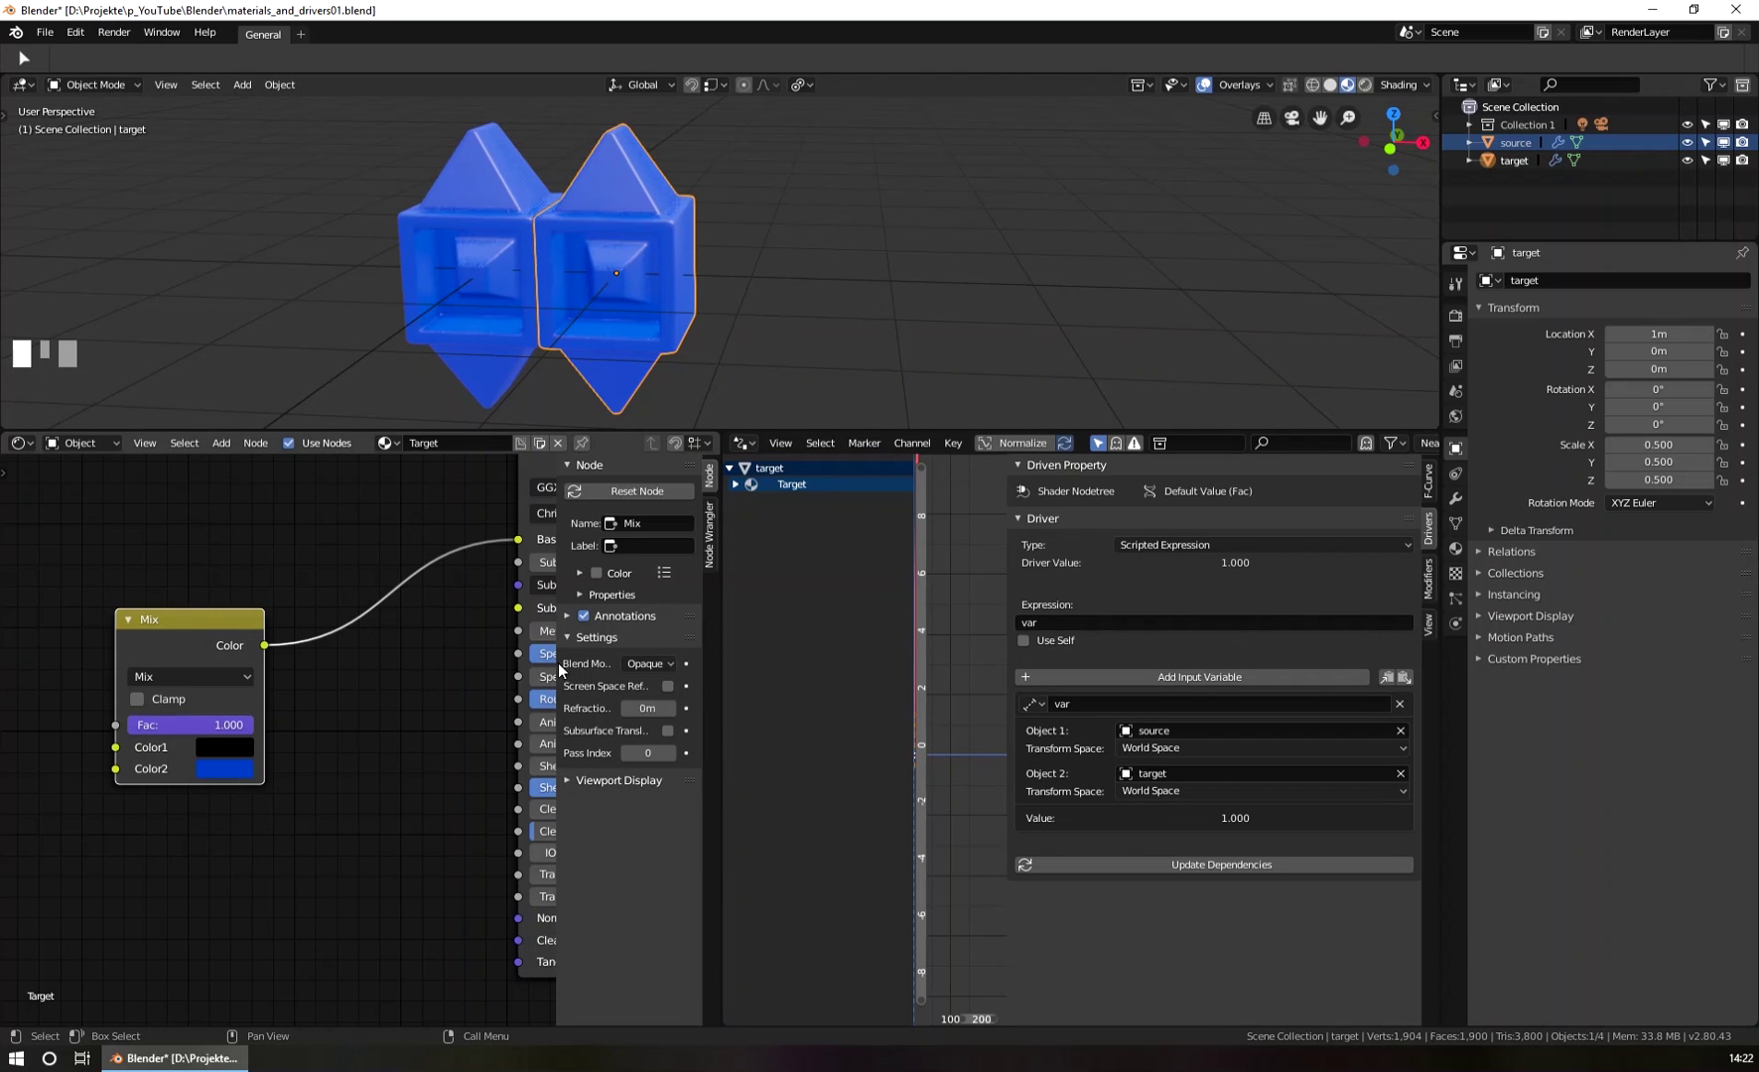
Change the driver's scripted expression to var - 1.
left_click(1083, 623)
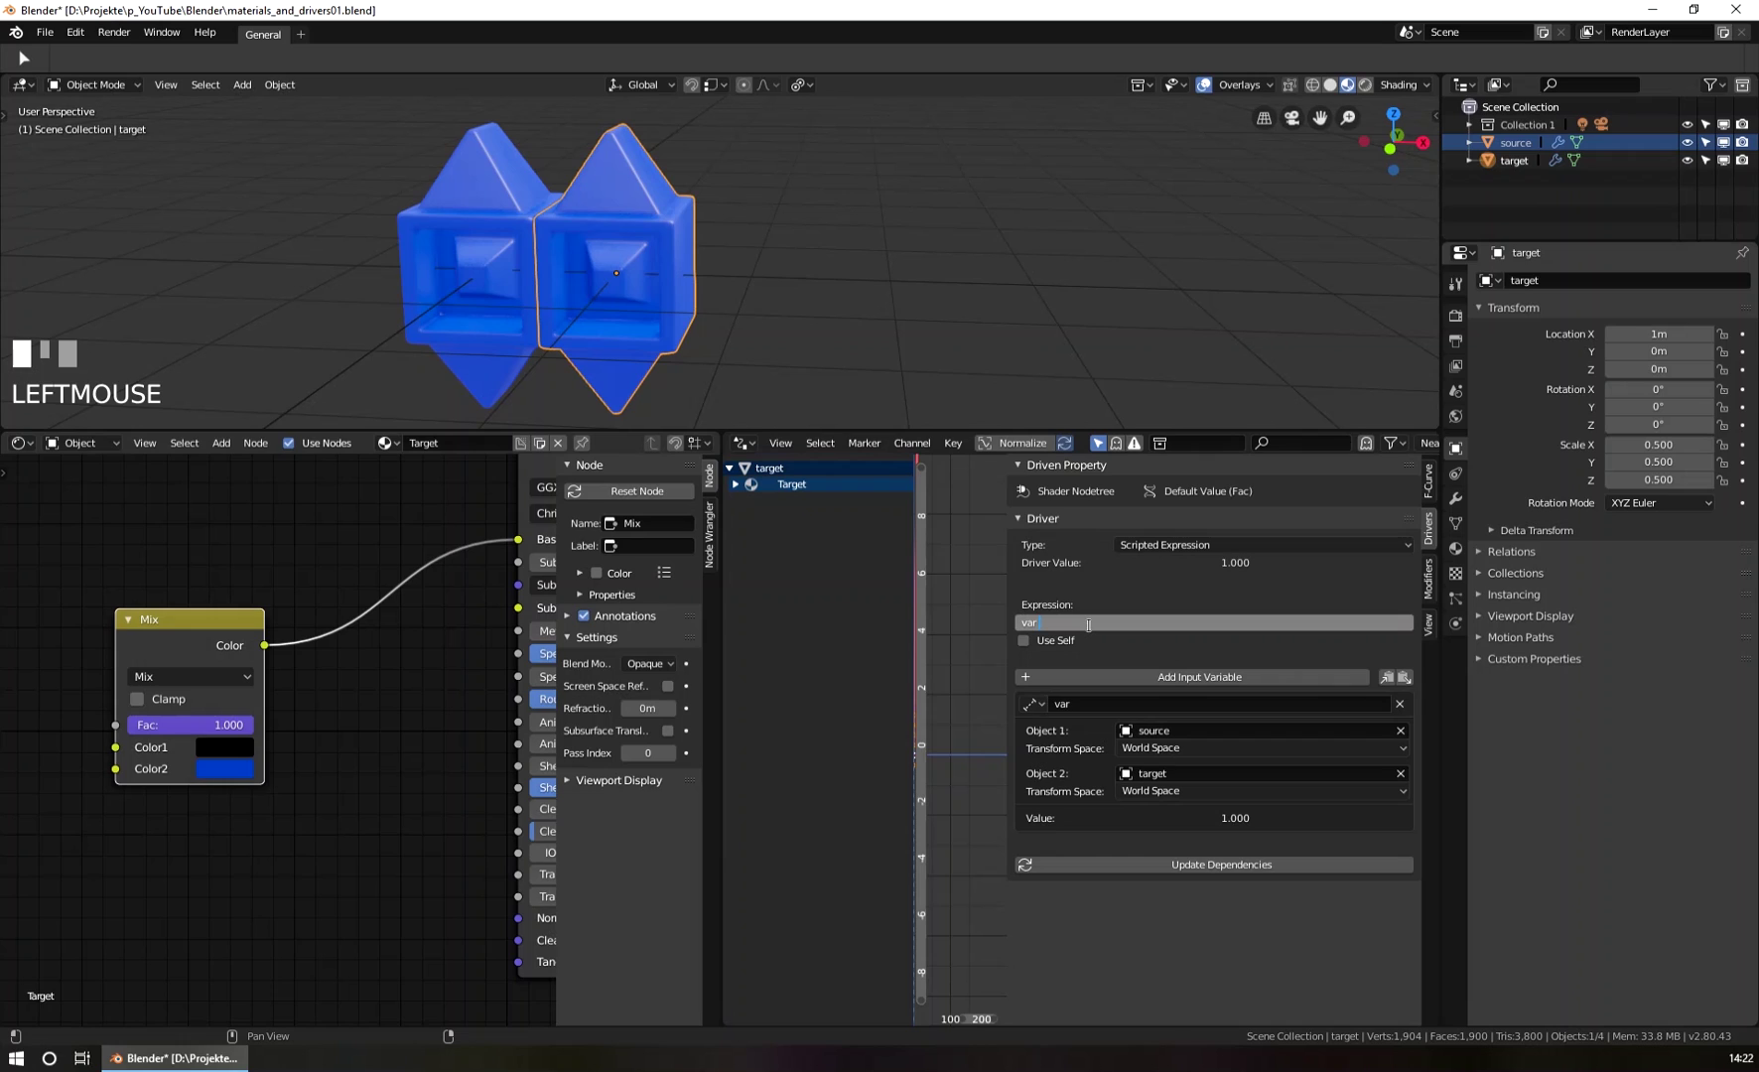
type("- 1")
key("Return")
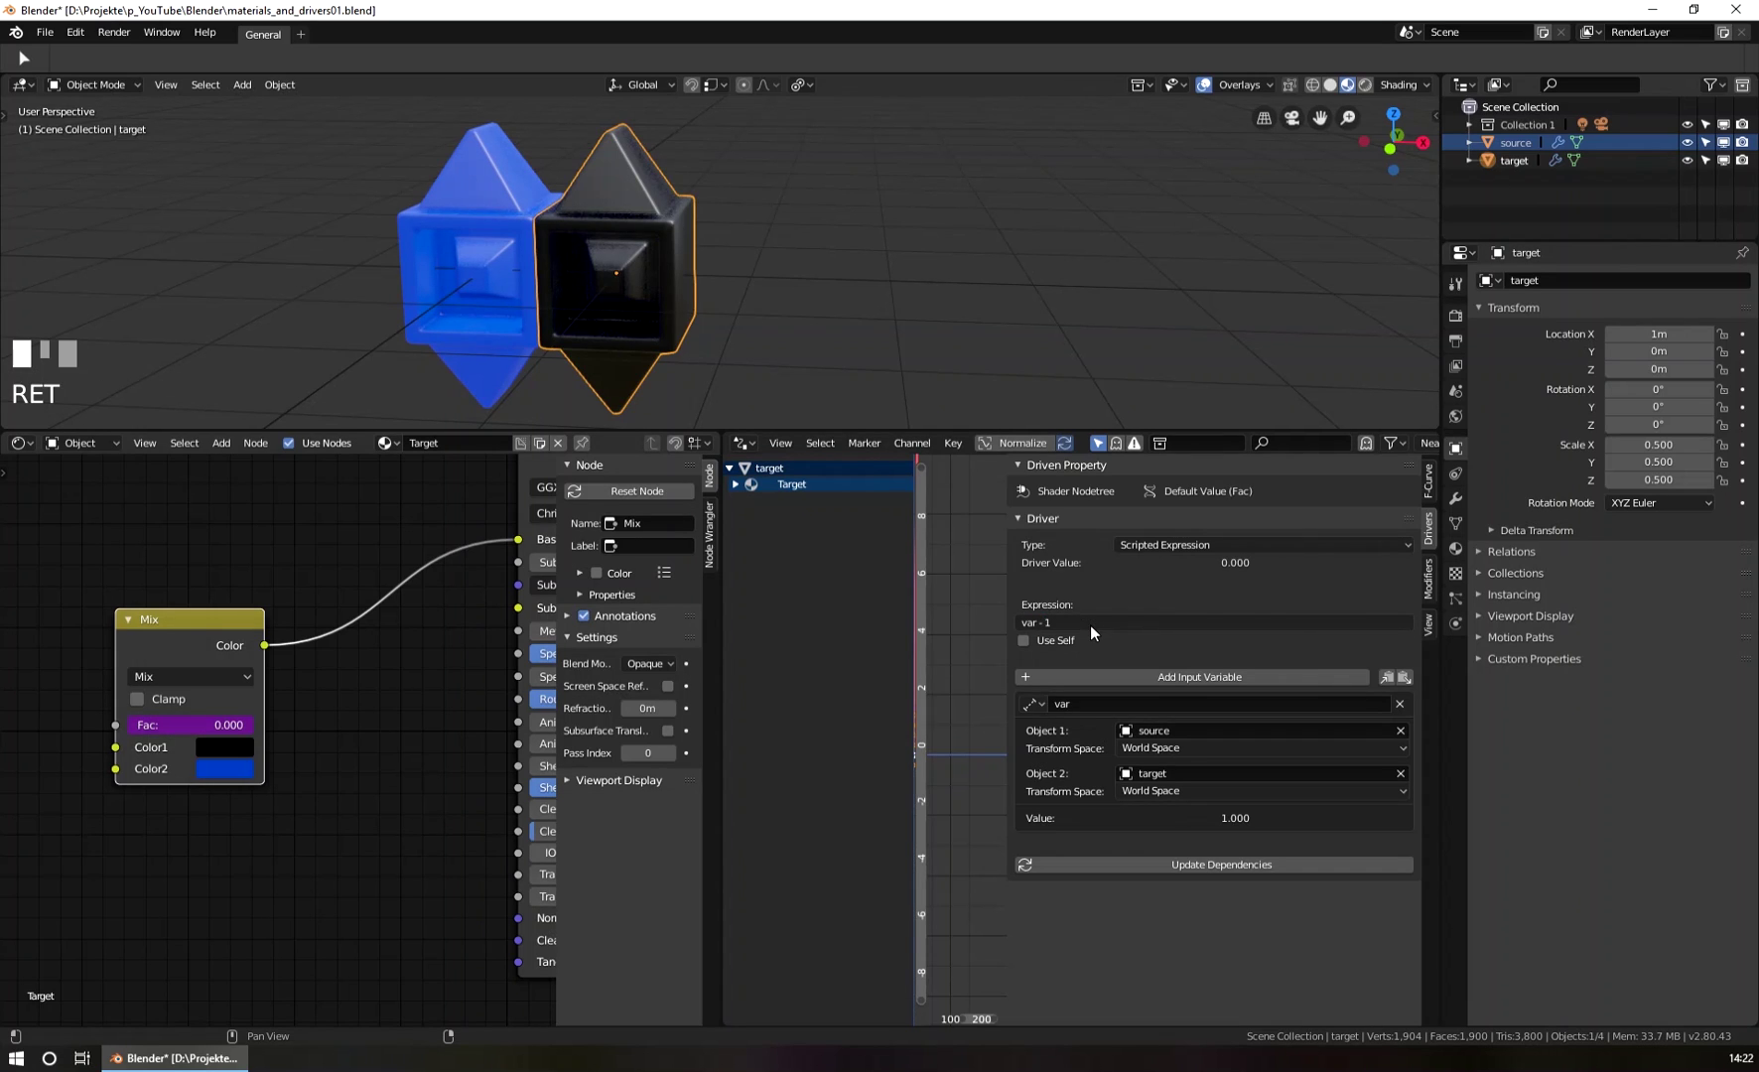
Move the target object along the X axis away from source, to a Location X of about 3.99 m.
left_click(647, 234)
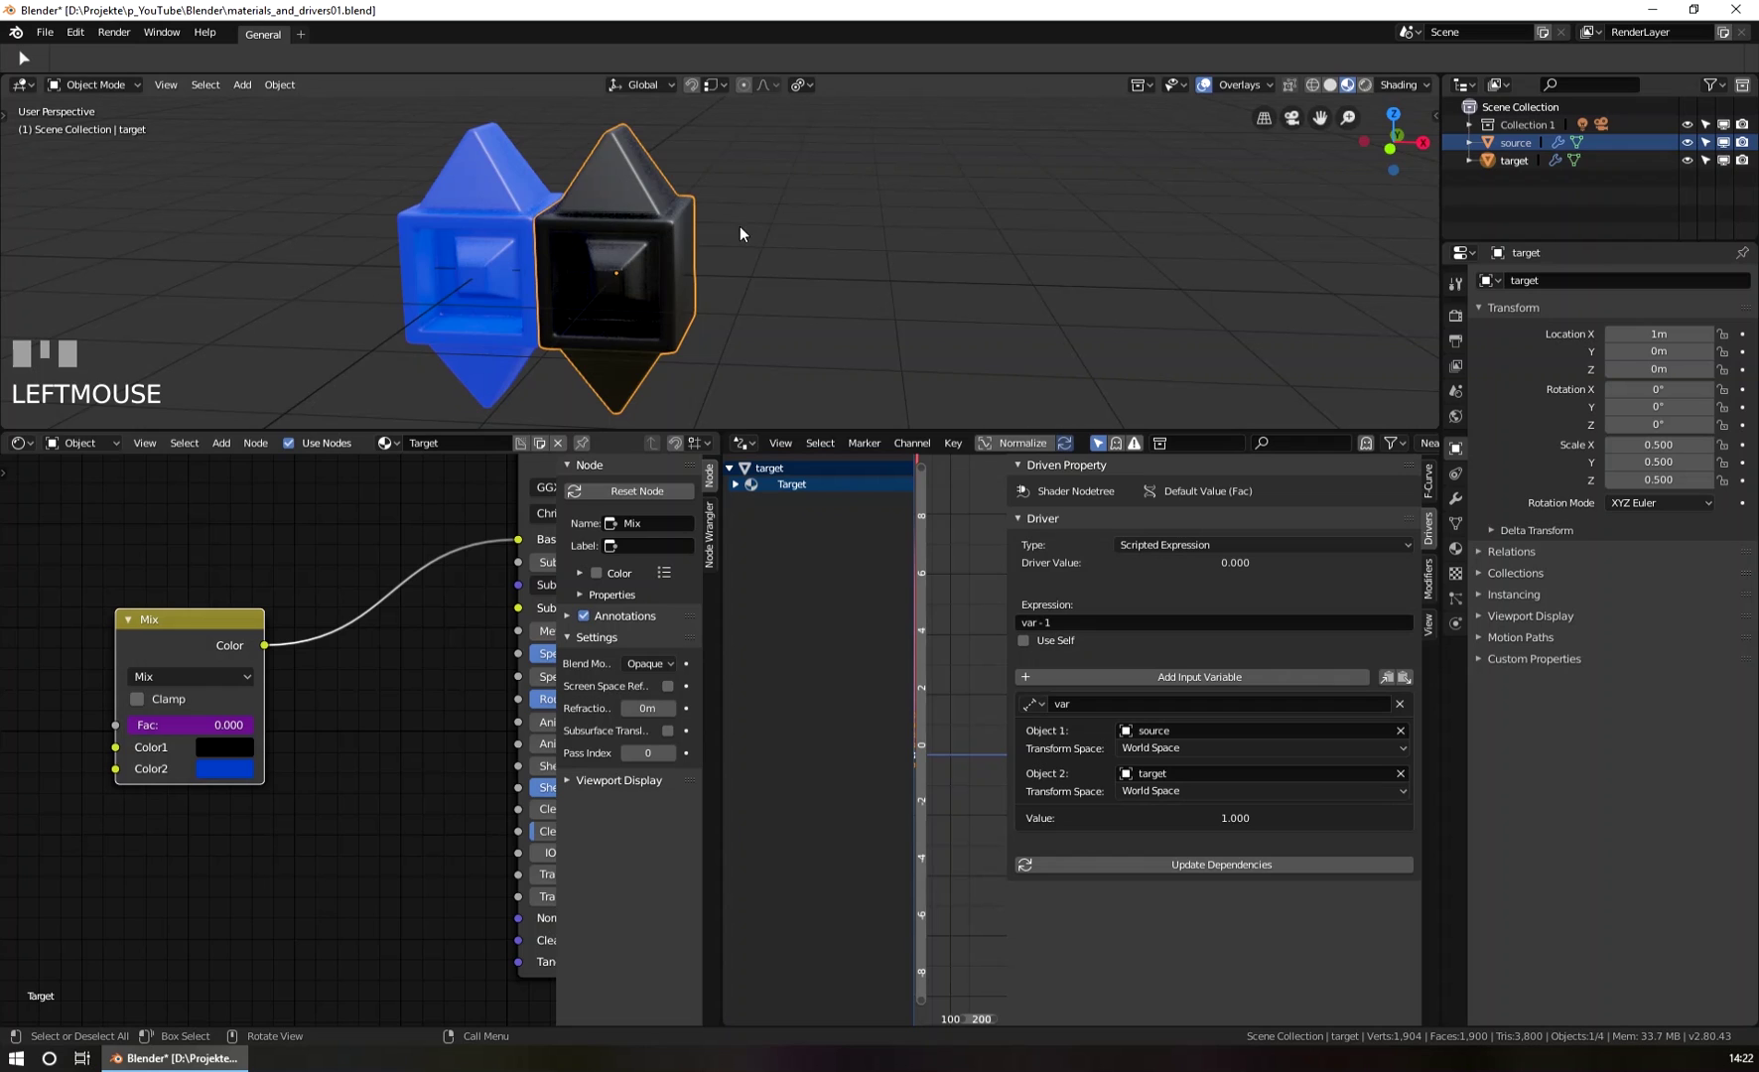
key("g")
key("x")
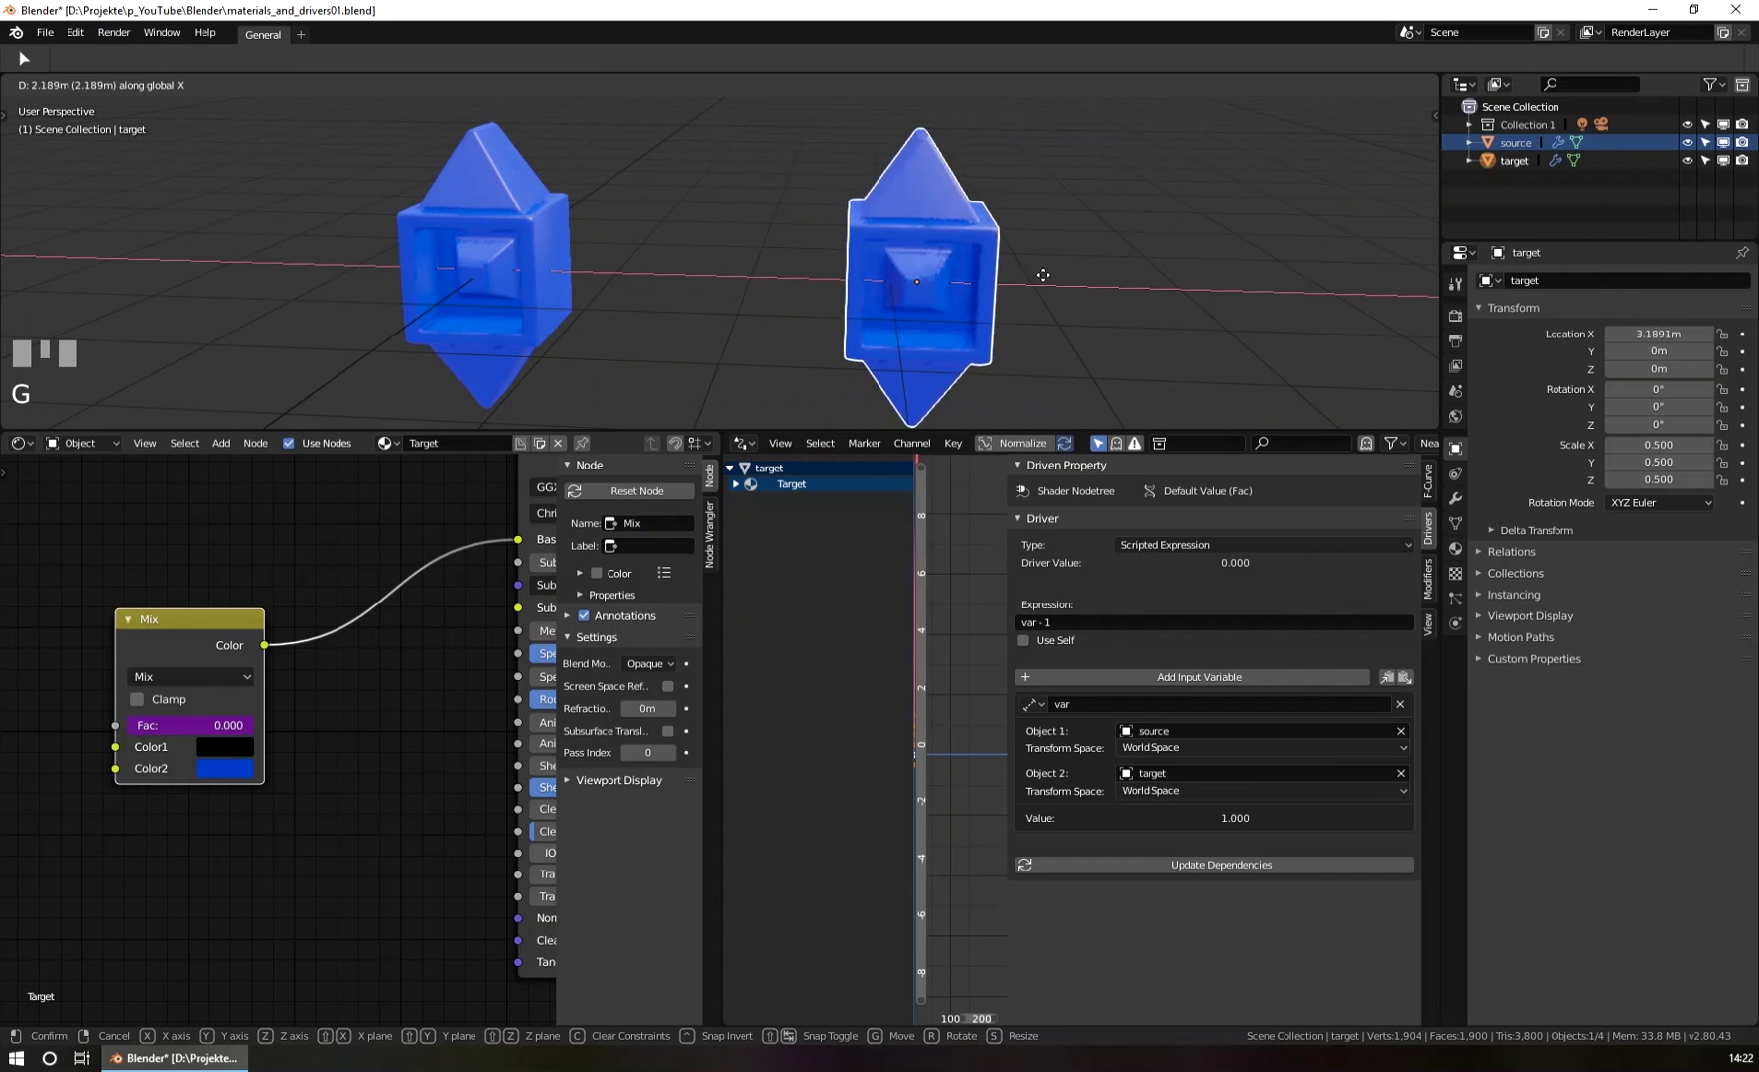
left_click(1164, 278)
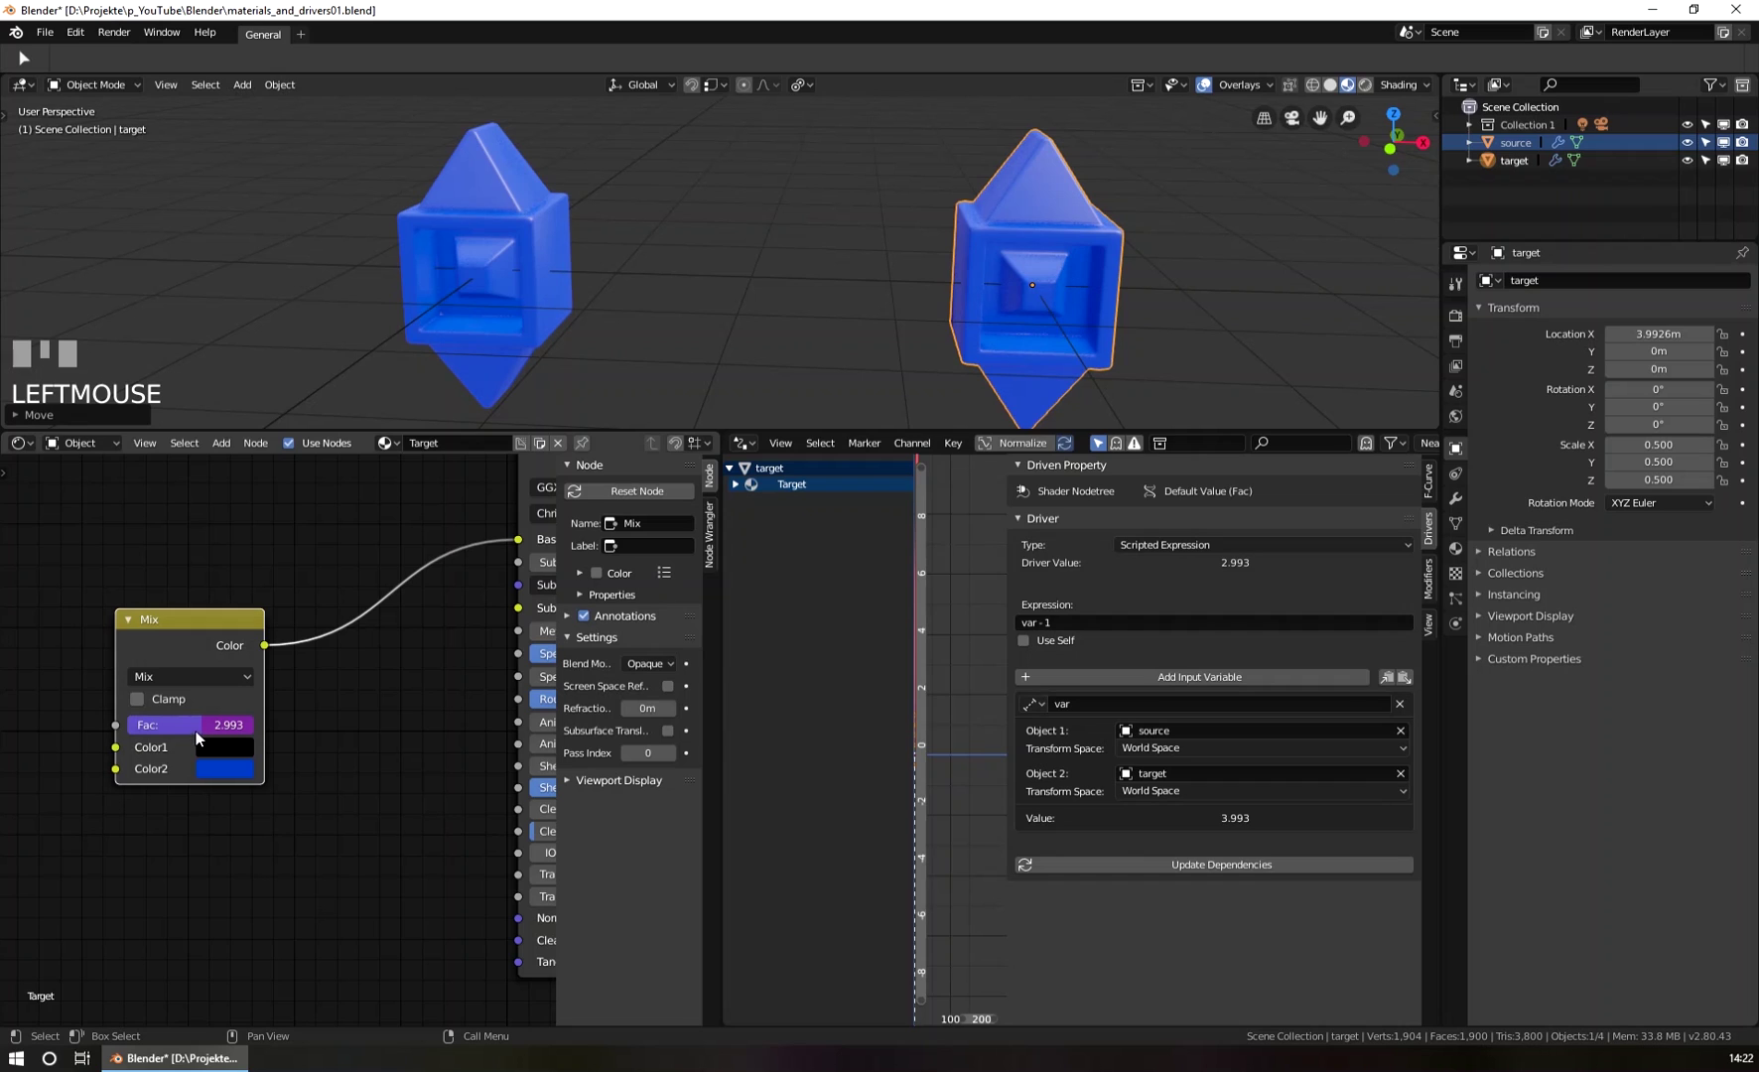
Set the target object's Location X to 5 m.
left_click(1660, 337)
type("5")
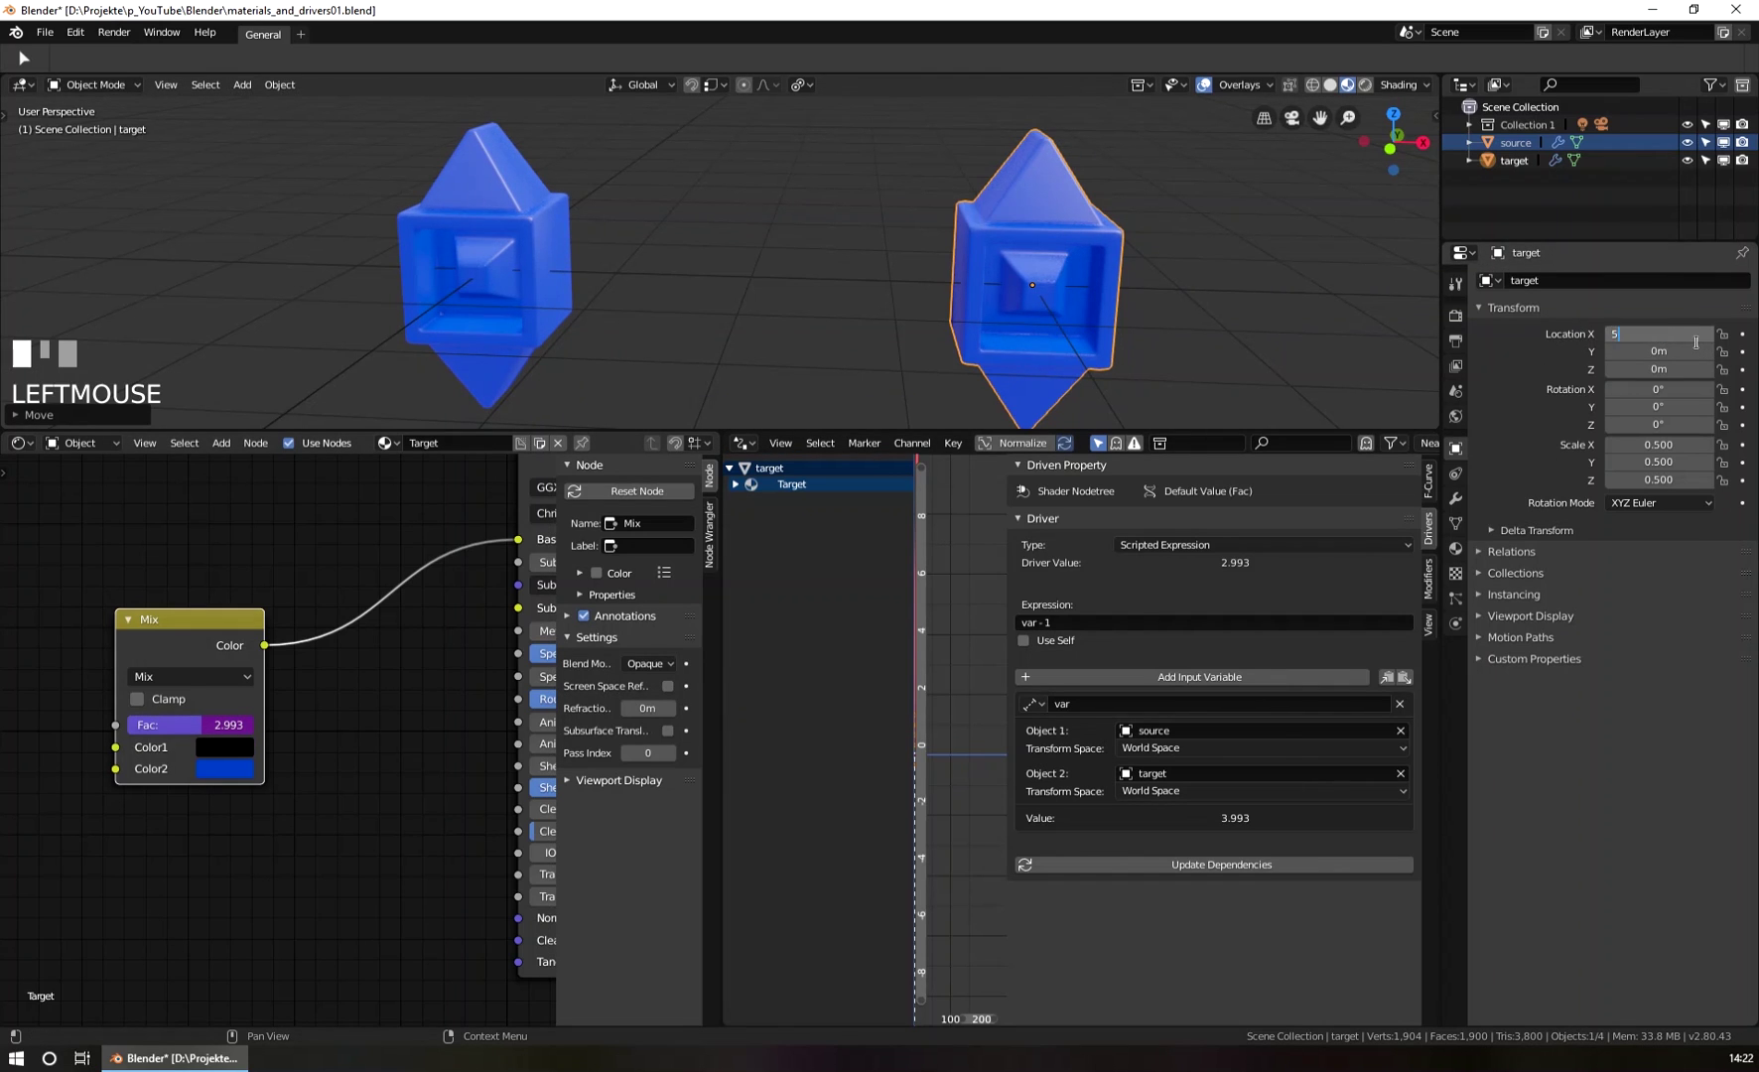
key("KP_Enter")
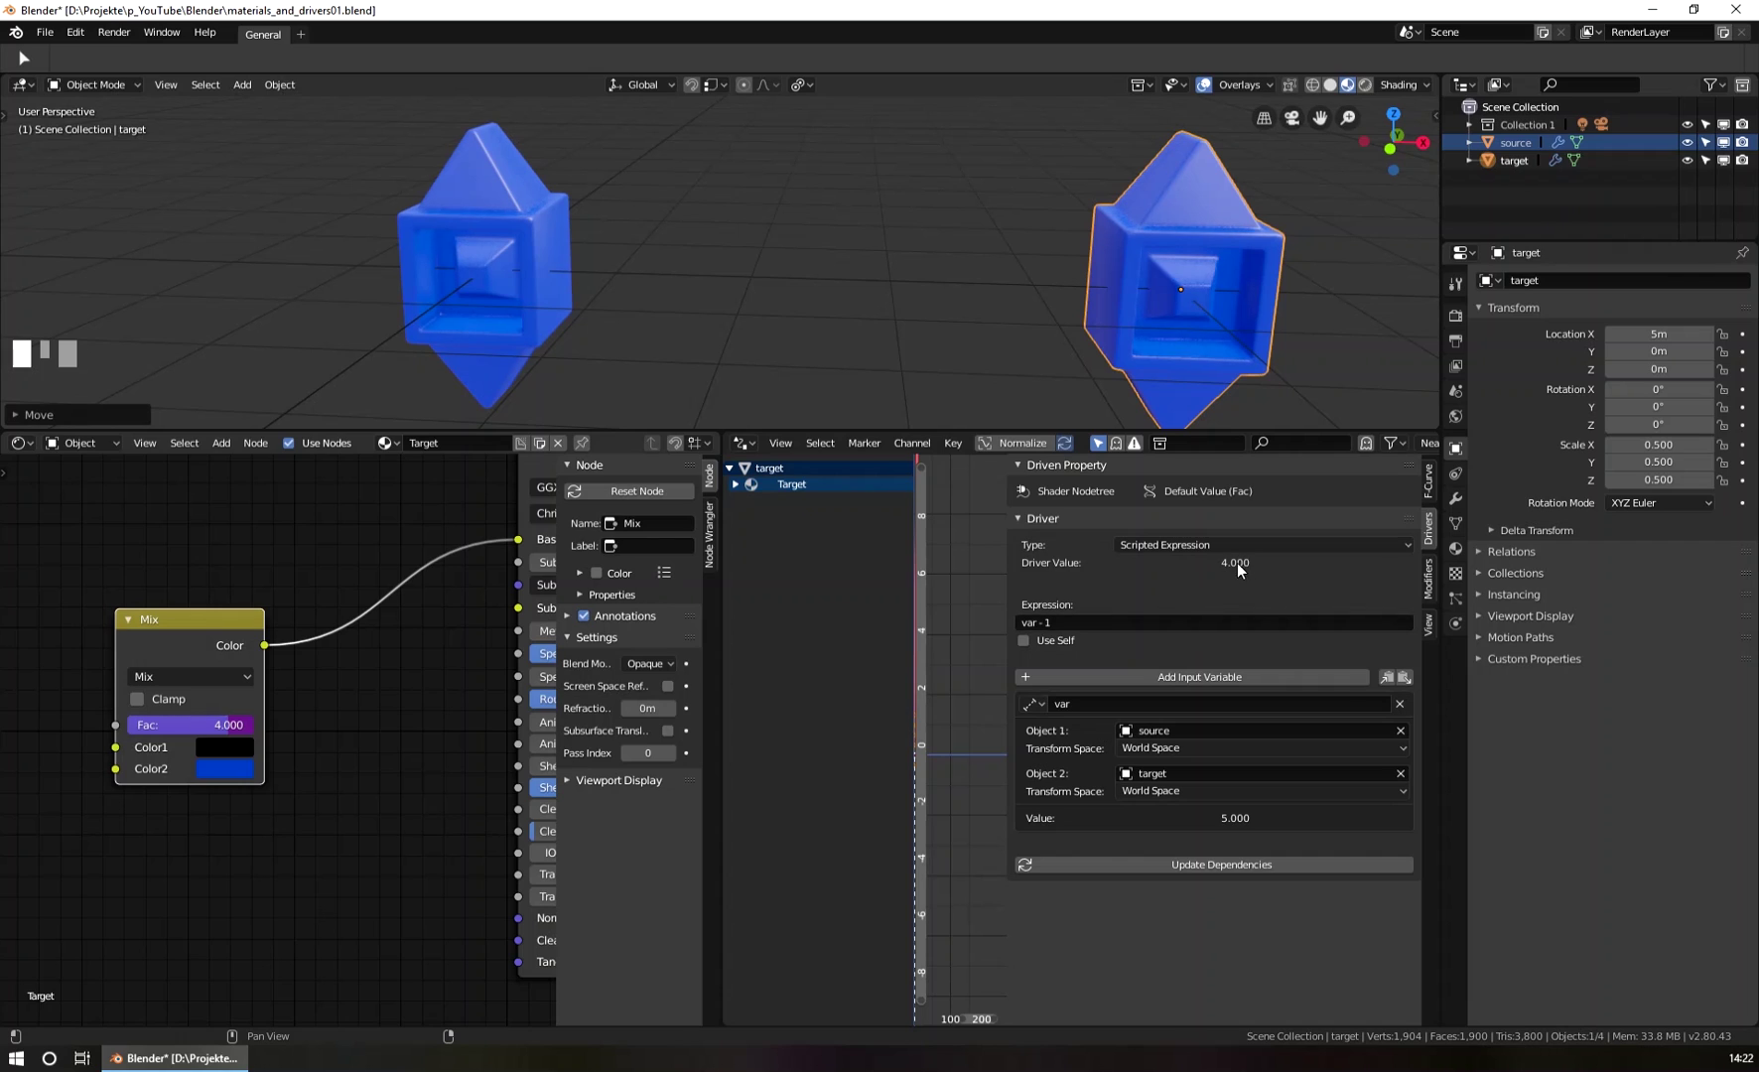
Change the driver's scripted expression to (var - 1) / 4.
left_click(1075, 622)
left_click(1079, 622)
type(")")
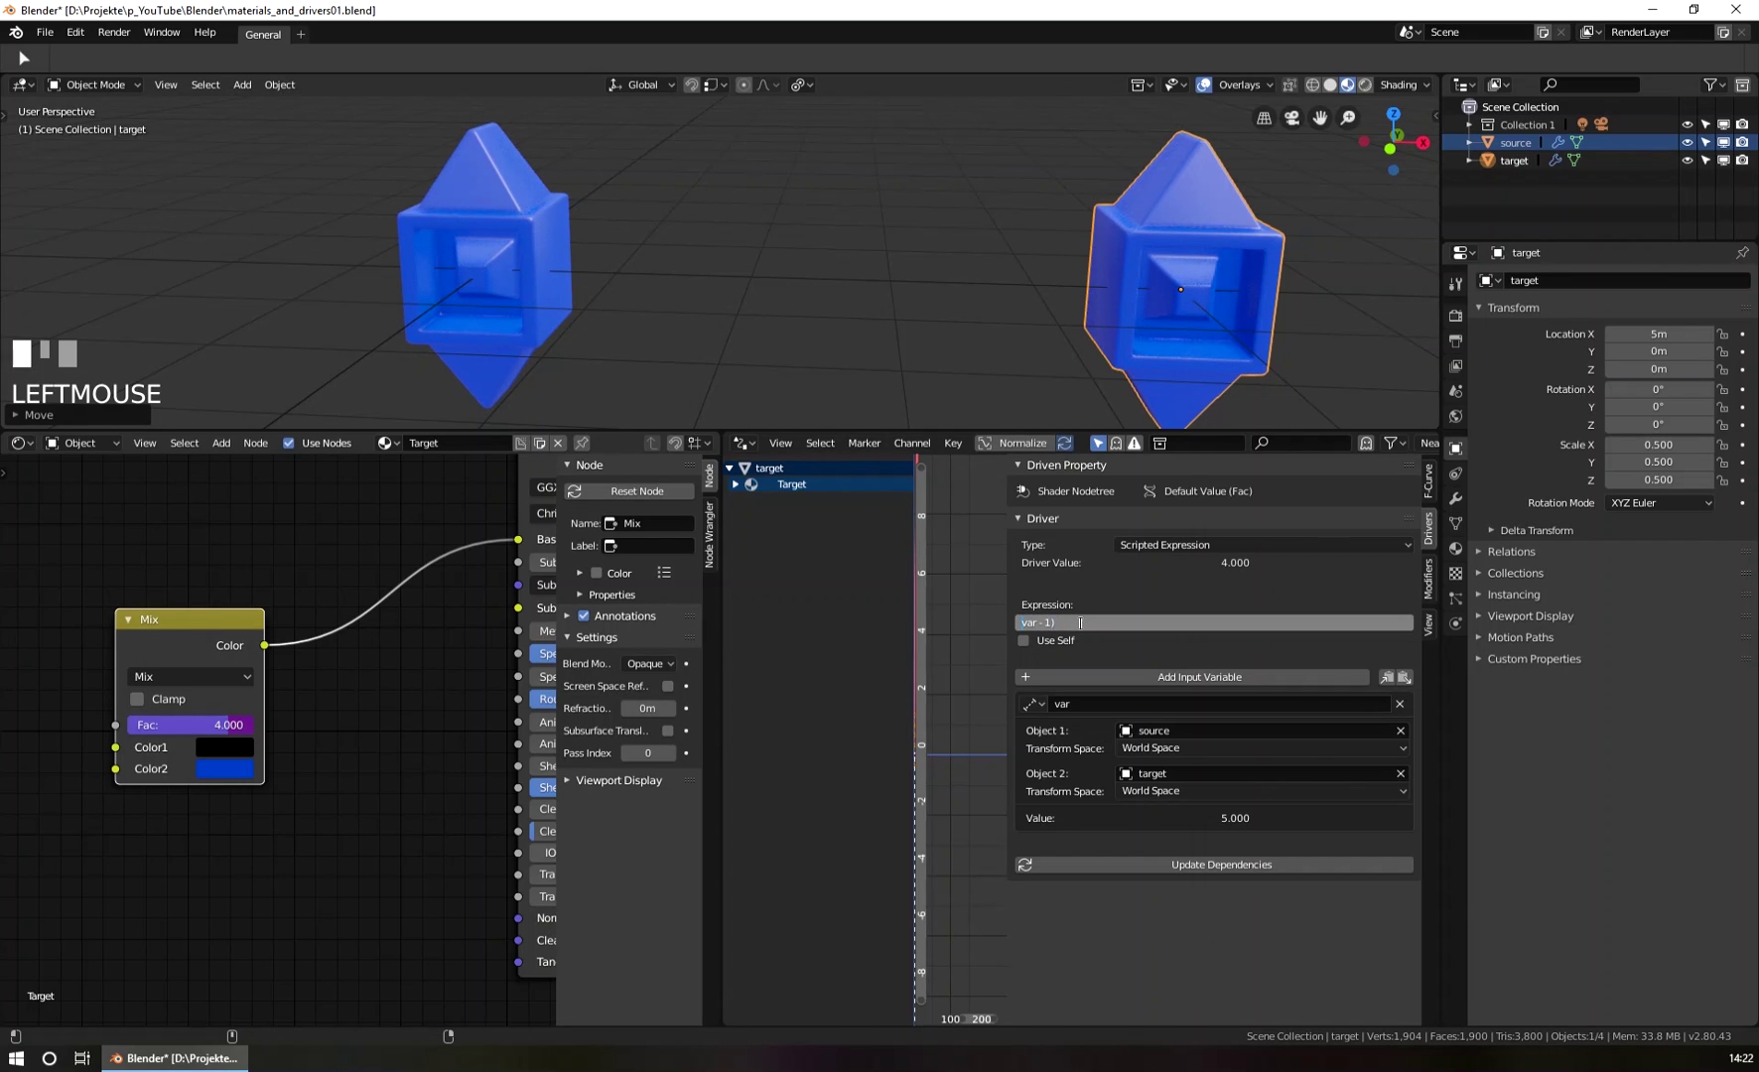
key("Home")
type("(")
key("Return")
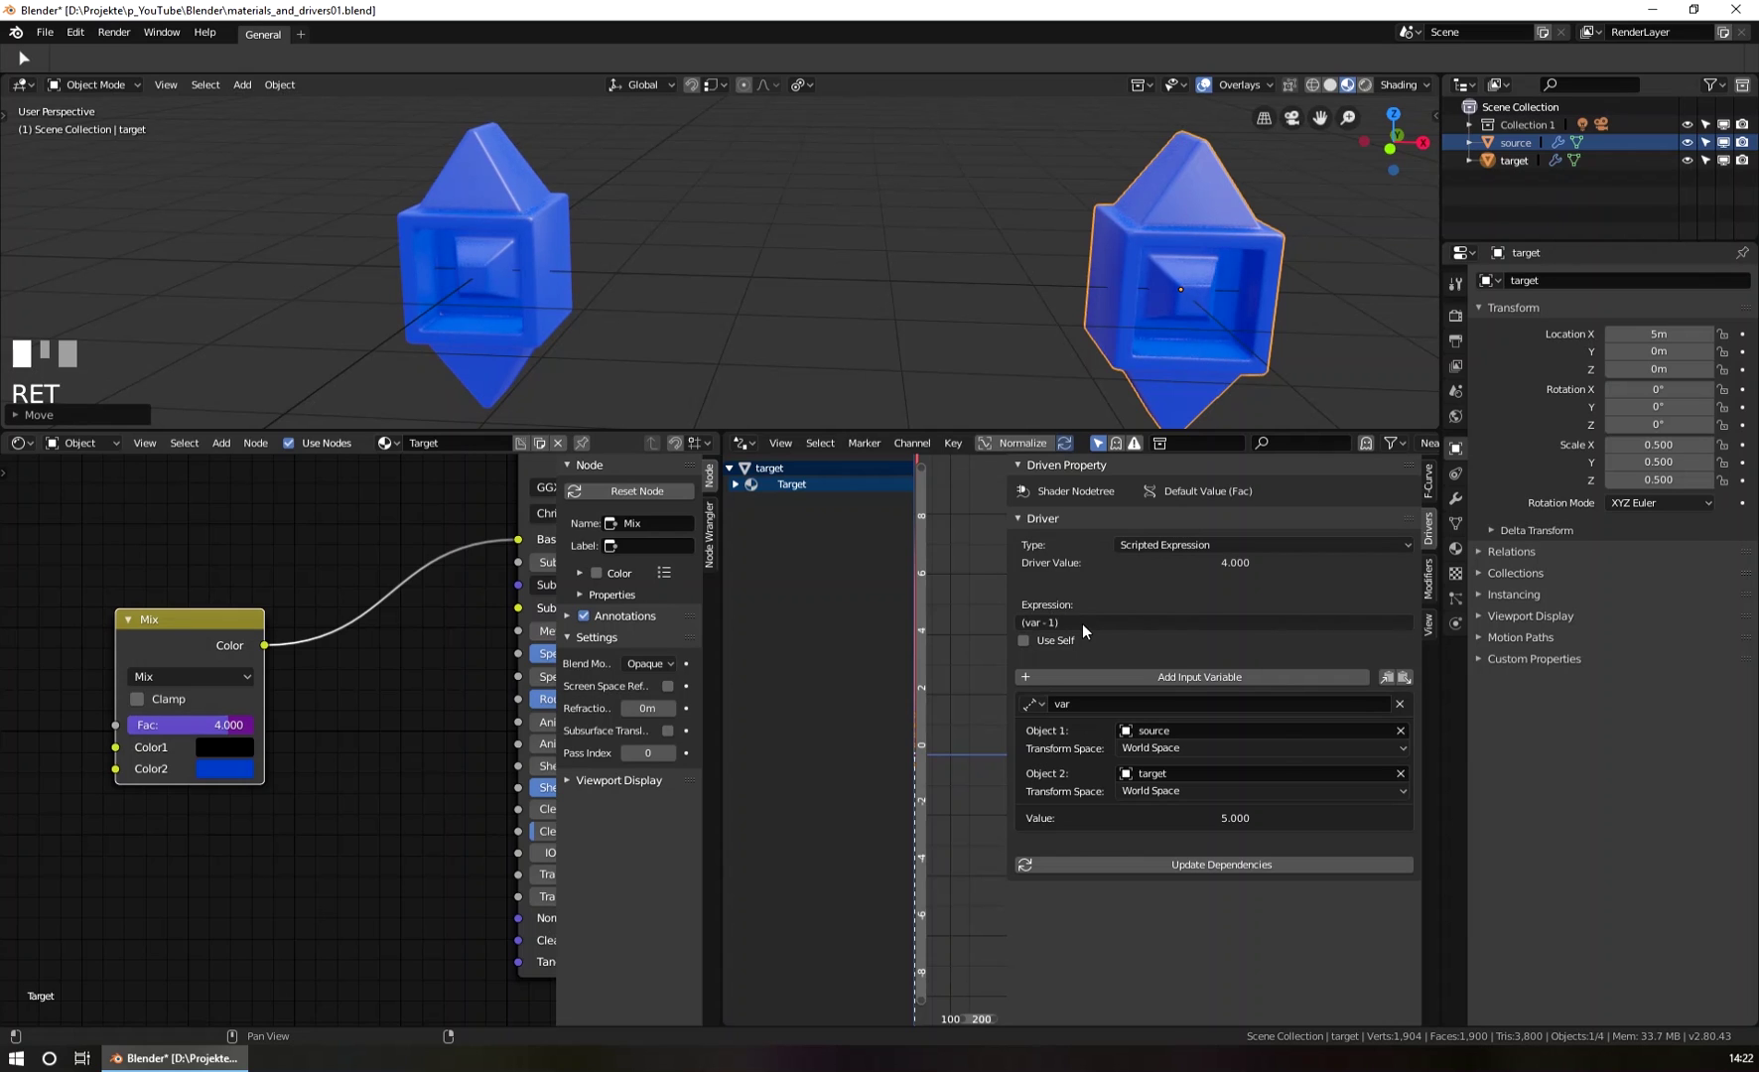
left_click(1075, 622)
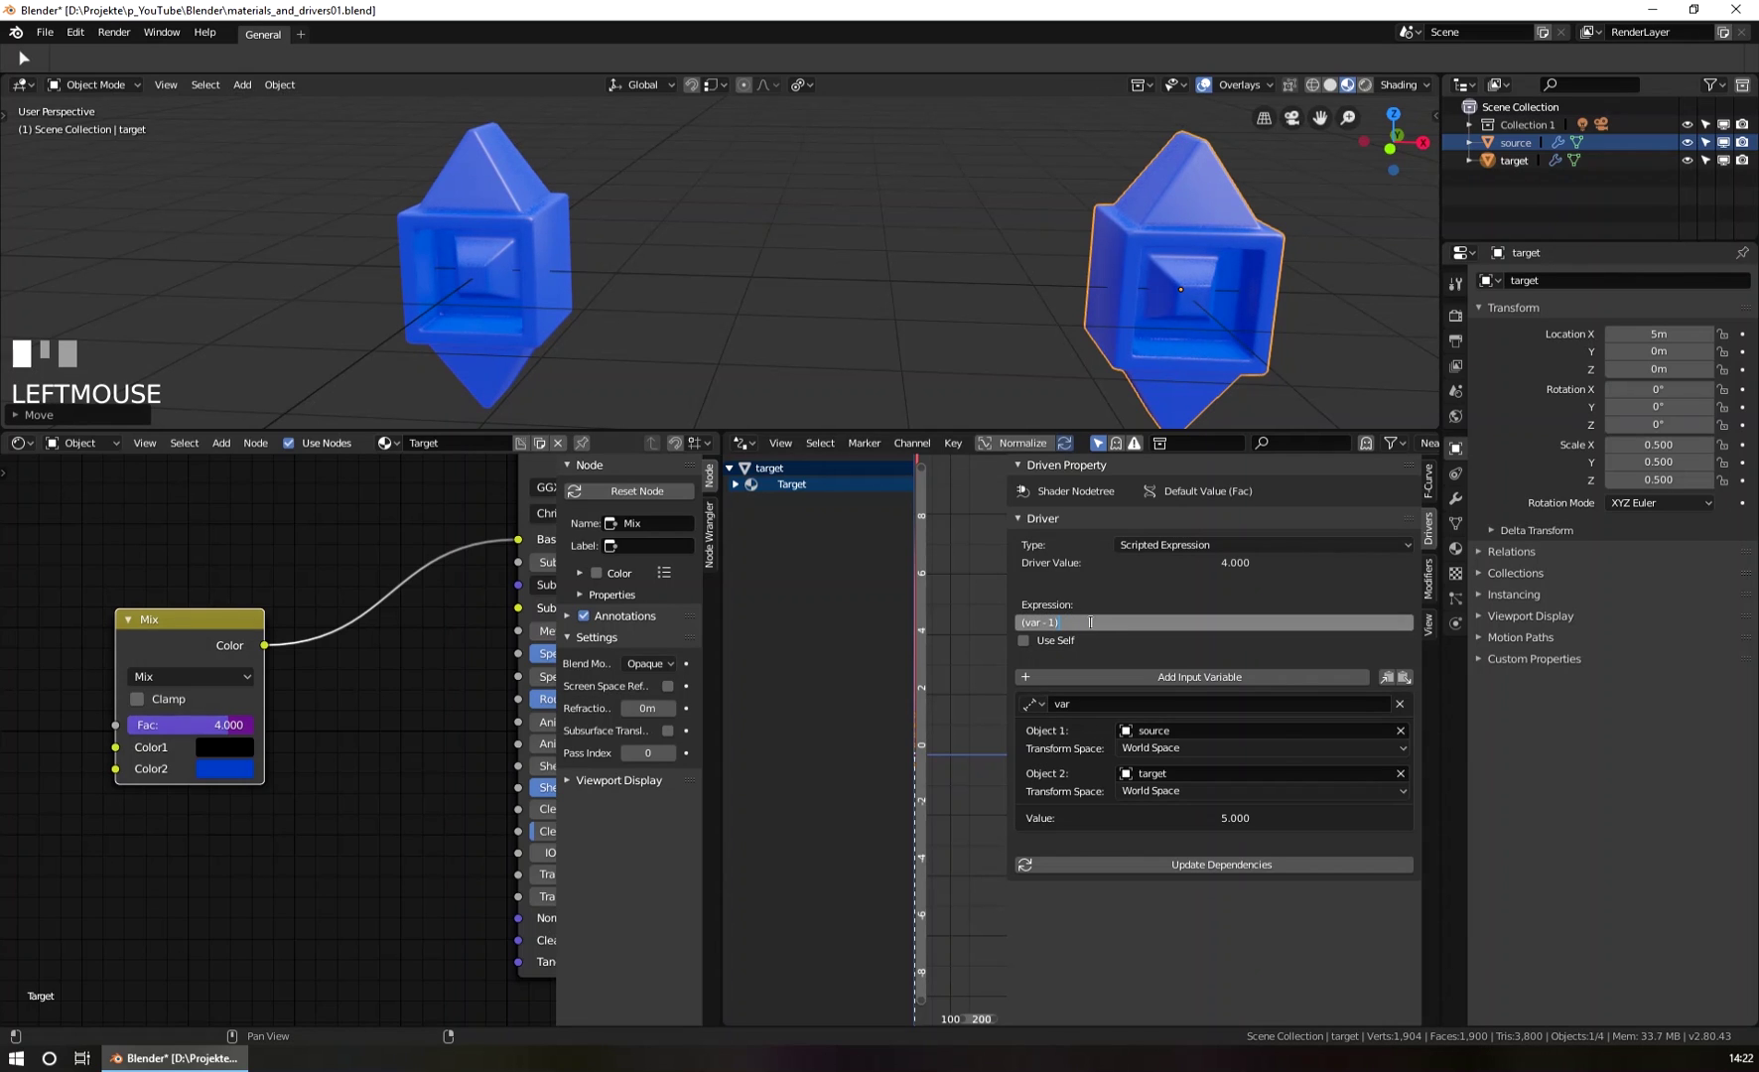
type("/ 4")
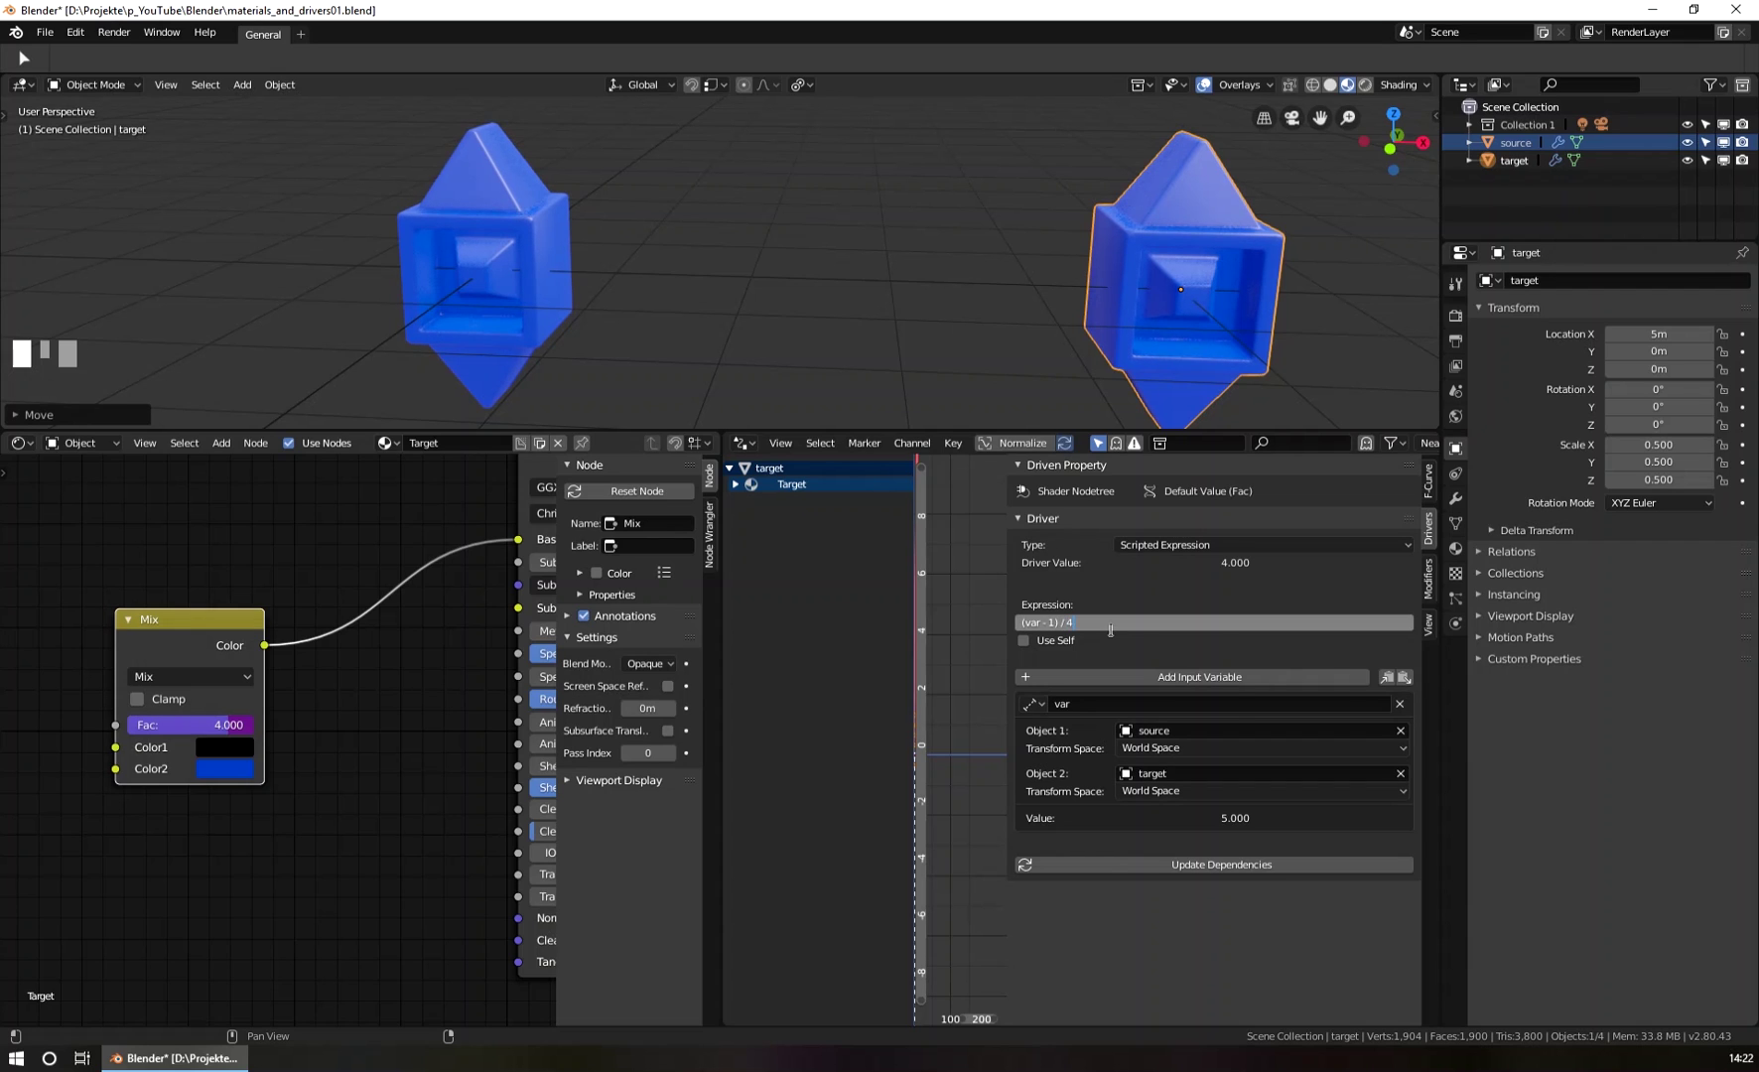
key("KP_Enter")
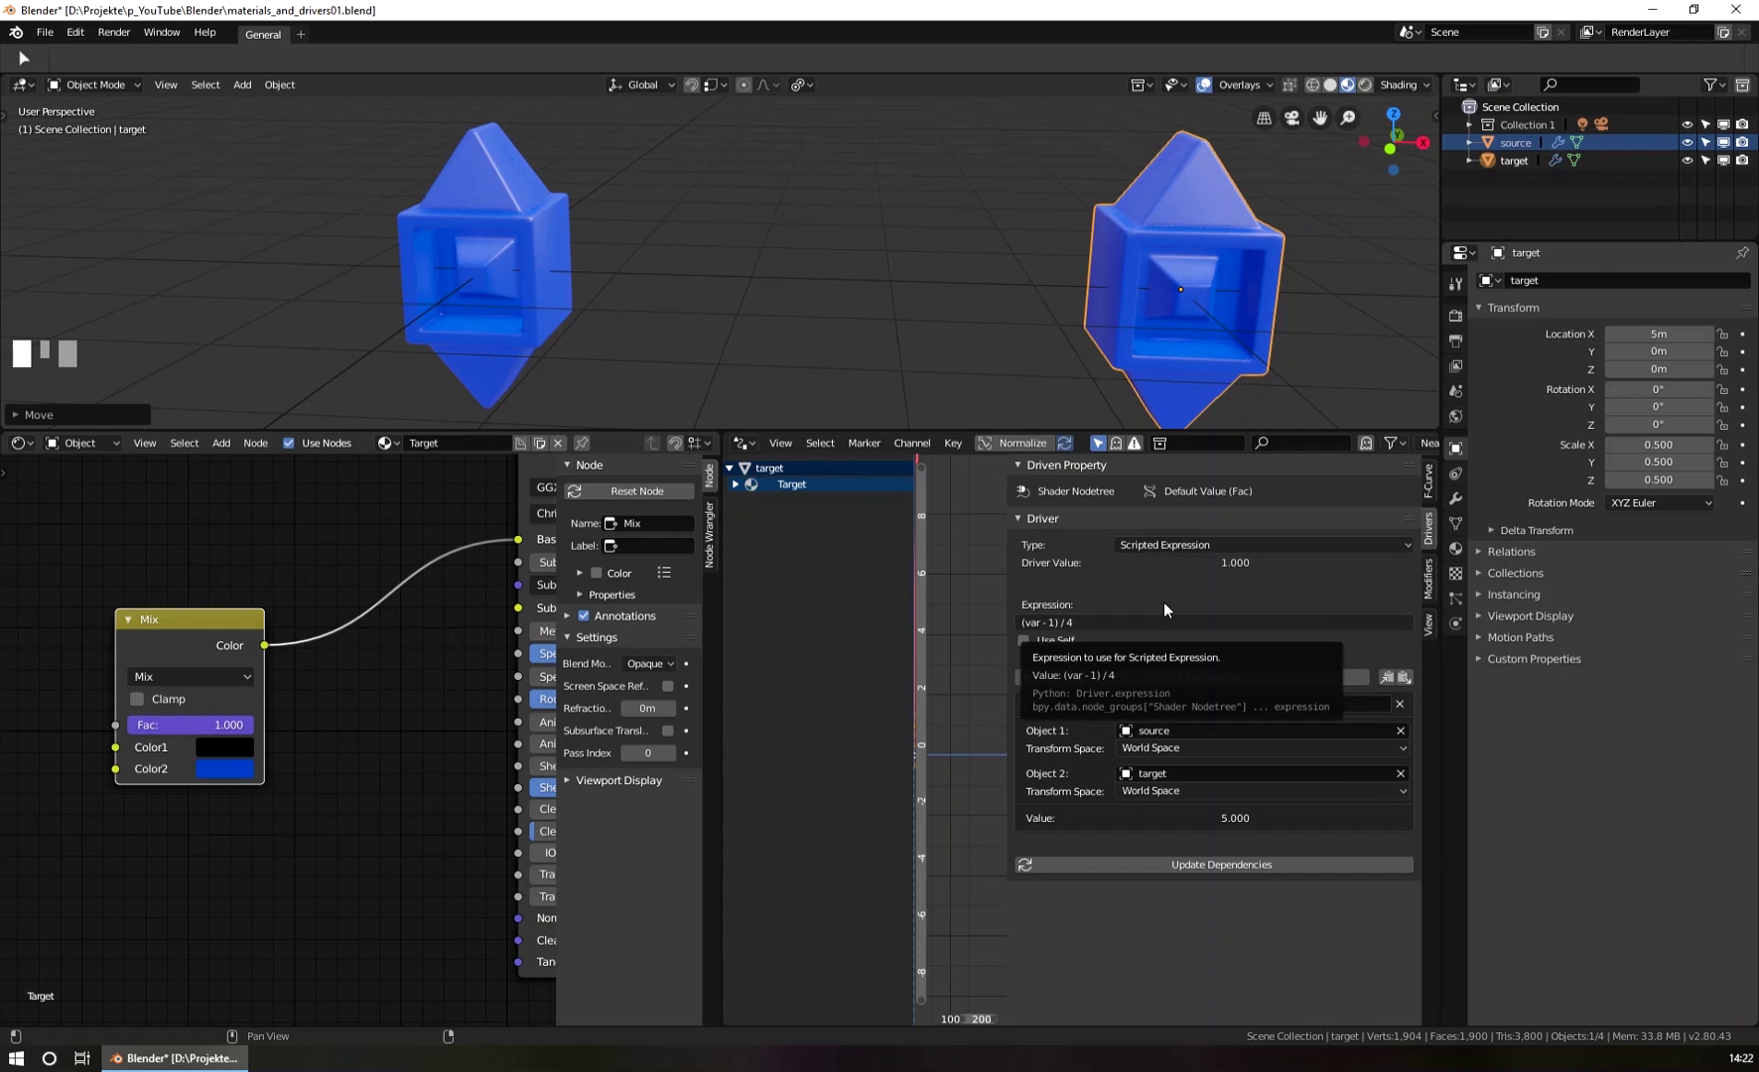
Move the target object along X up against the source and set its Location X to exactly 1 m.
left_click(1227, 289)
key("g")
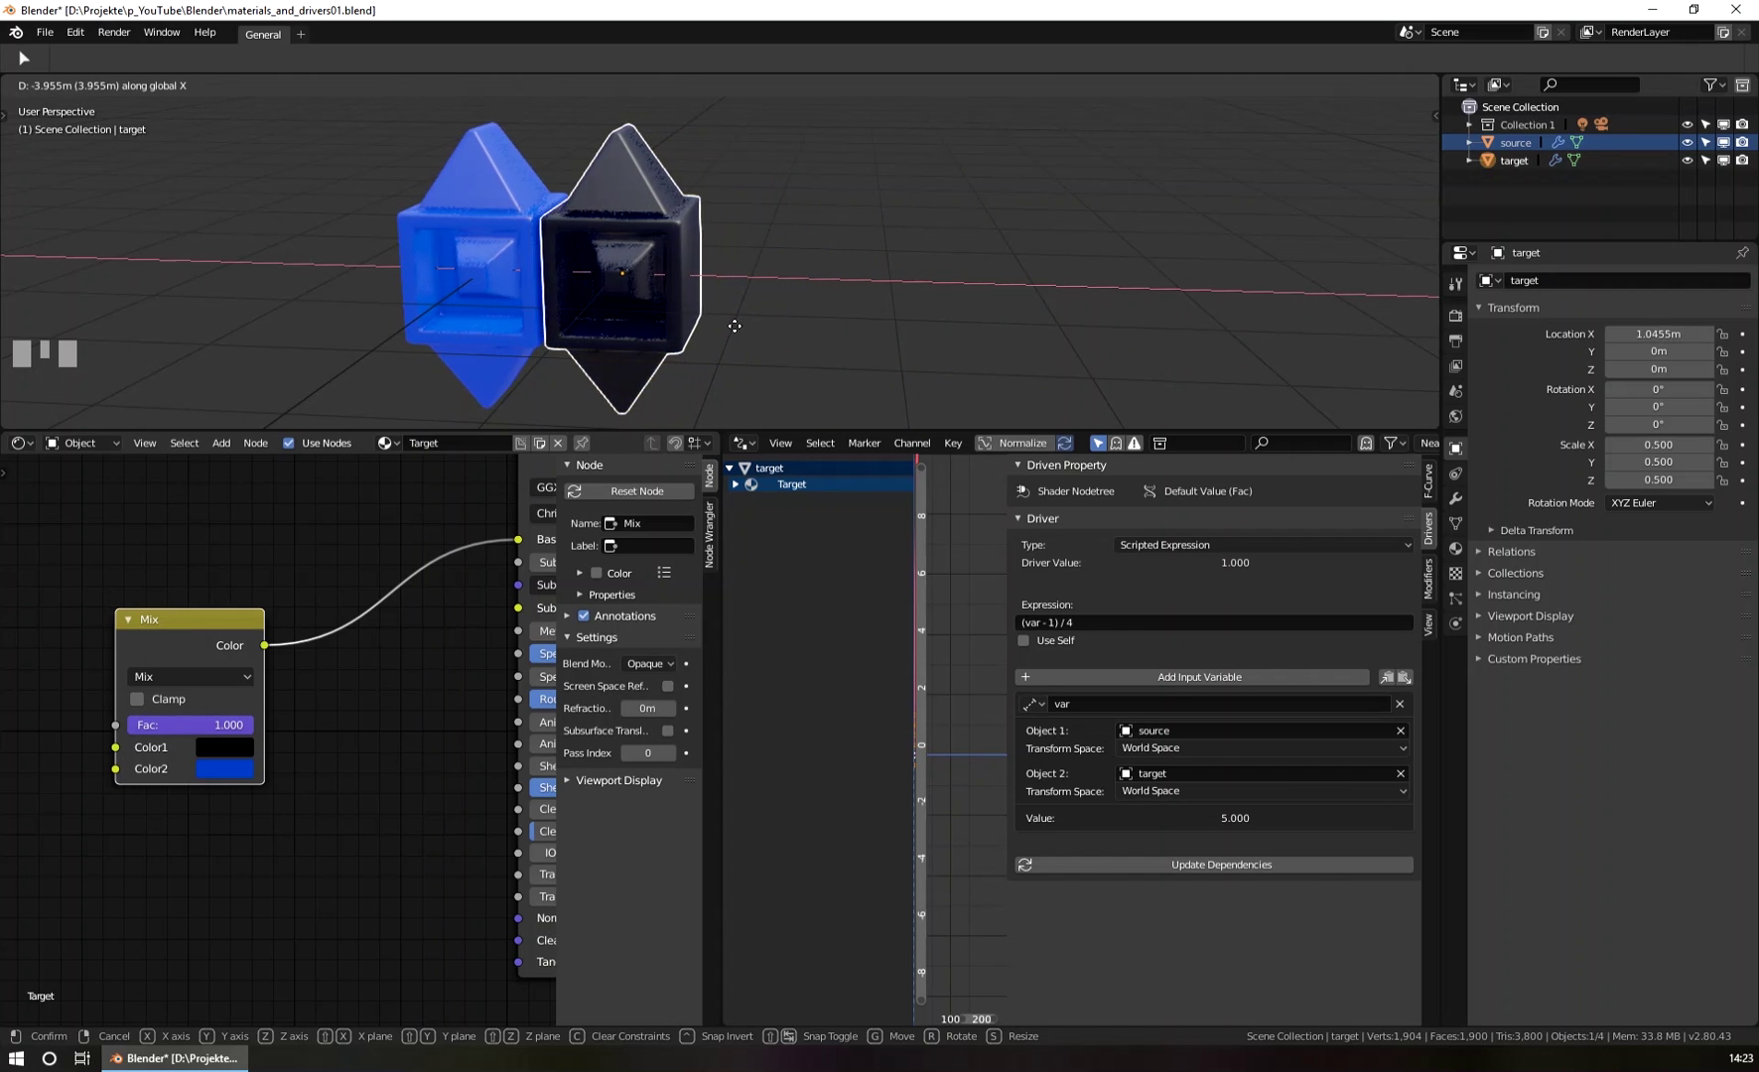
left_click(727, 336)
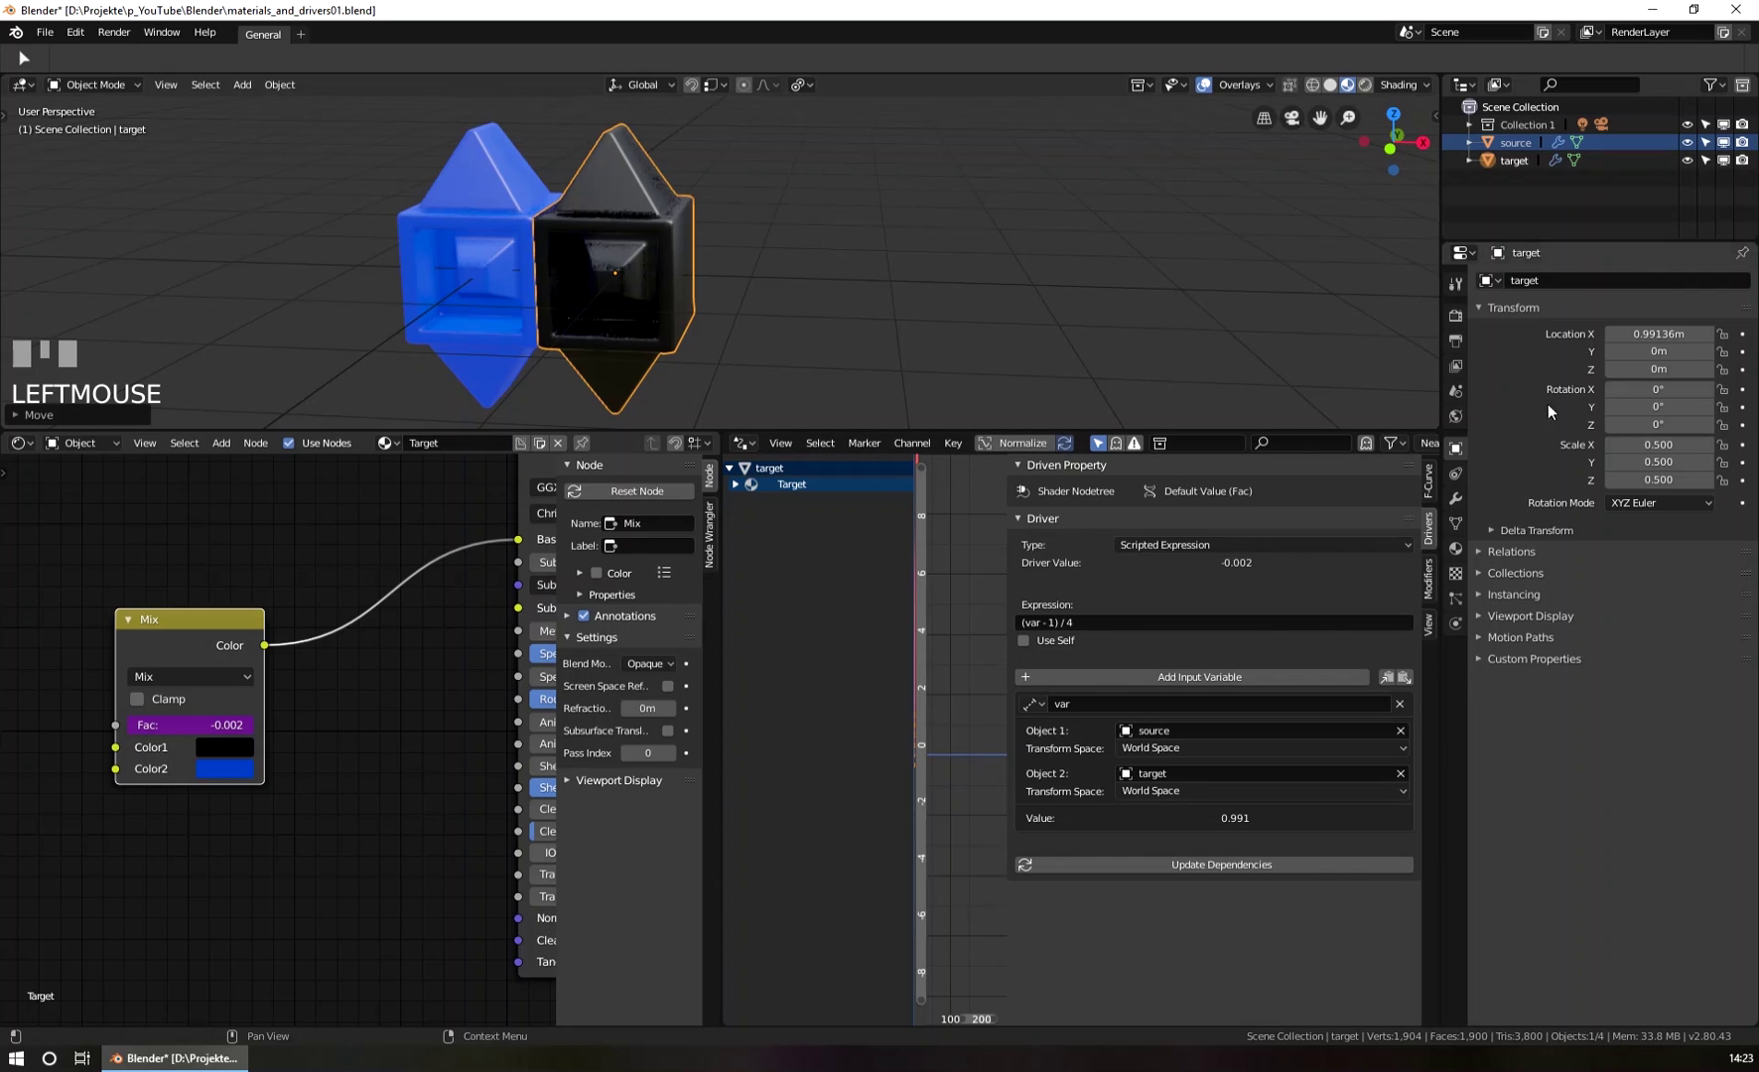
double_click(1673, 333)
type("1")
key("KP_Enter")
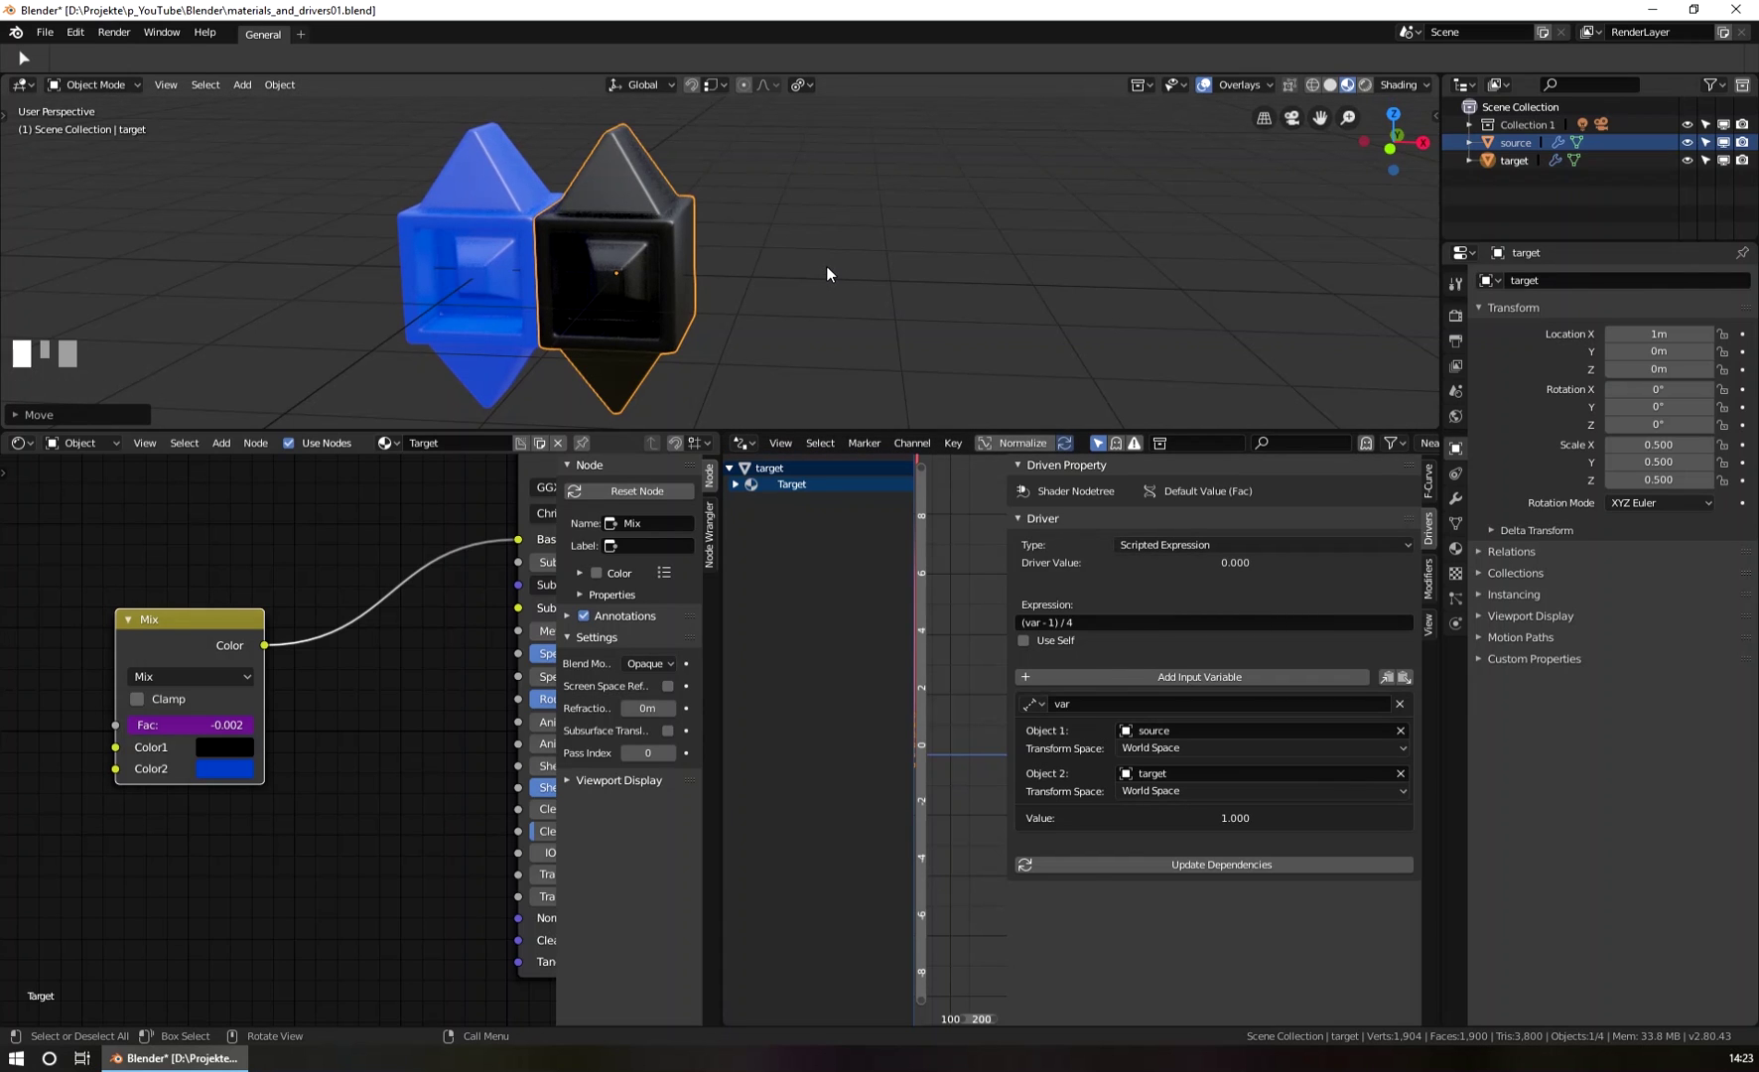
Move the target object along X away from the source and set its Location X to 2.5 m.
key("g")
key("x")
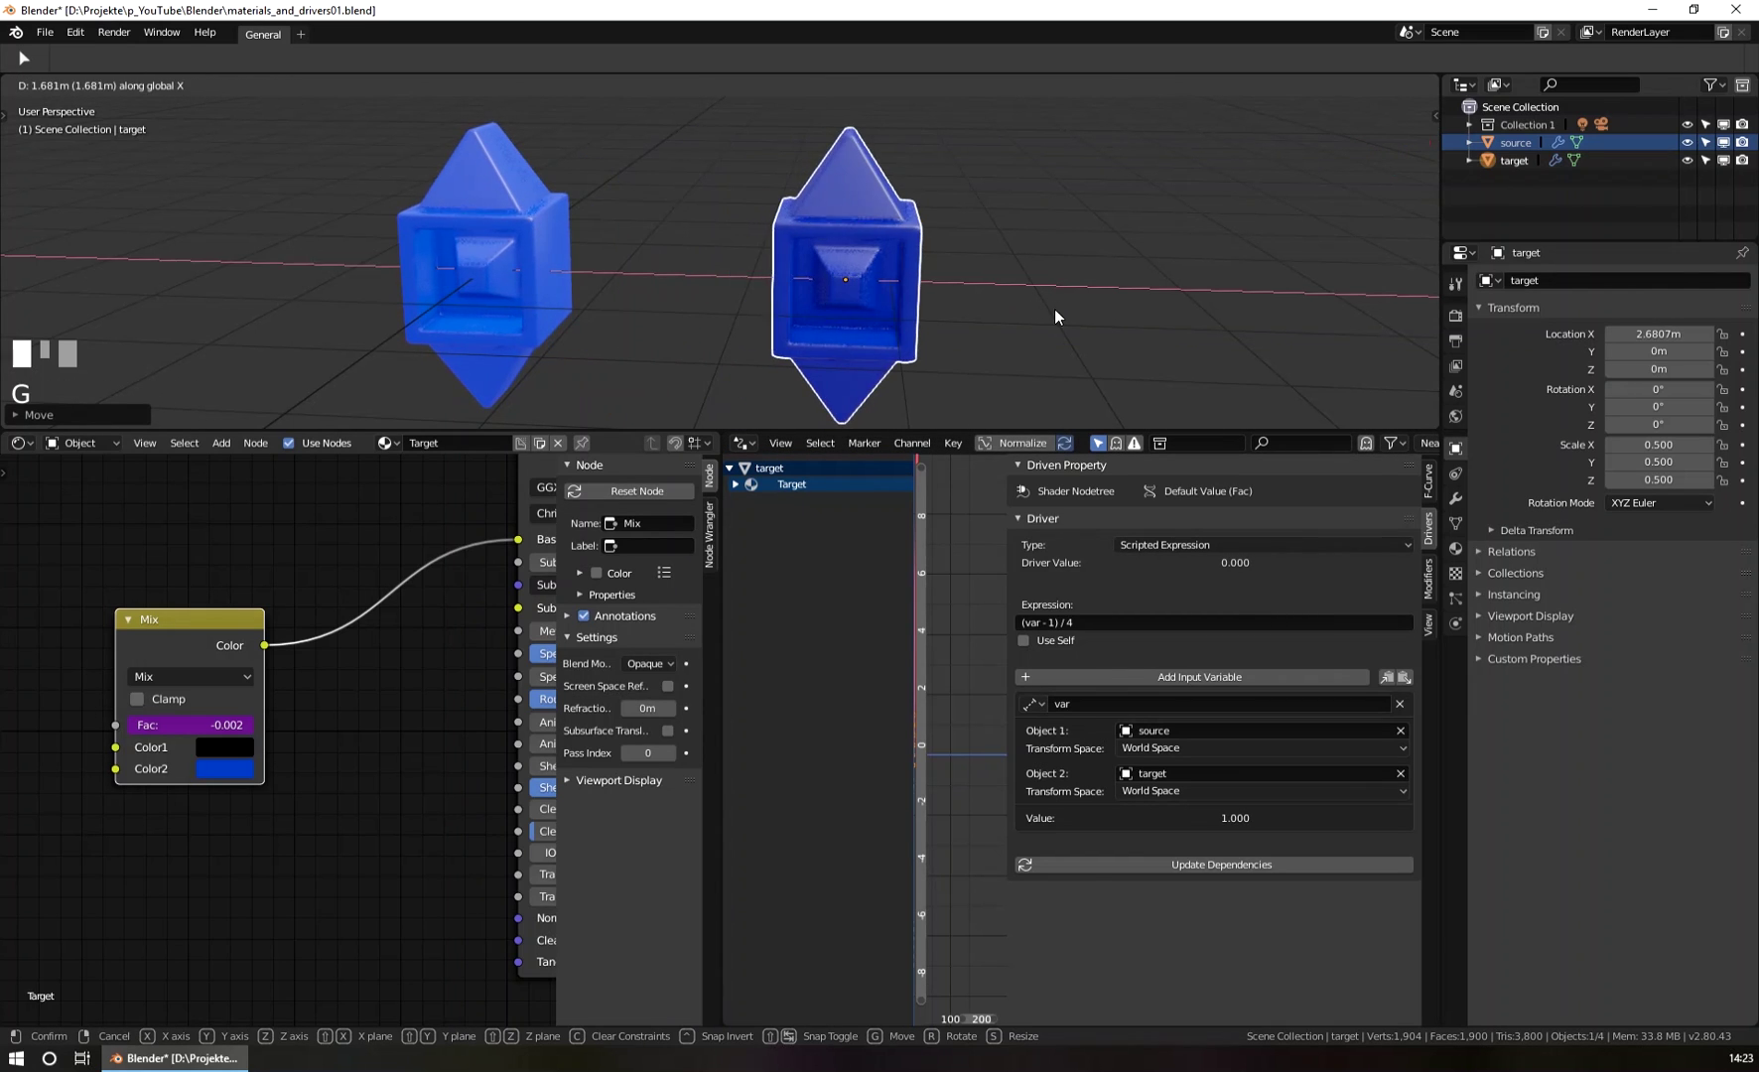
left_click(1055, 308)
left_click(1678, 333)
type("2.5")
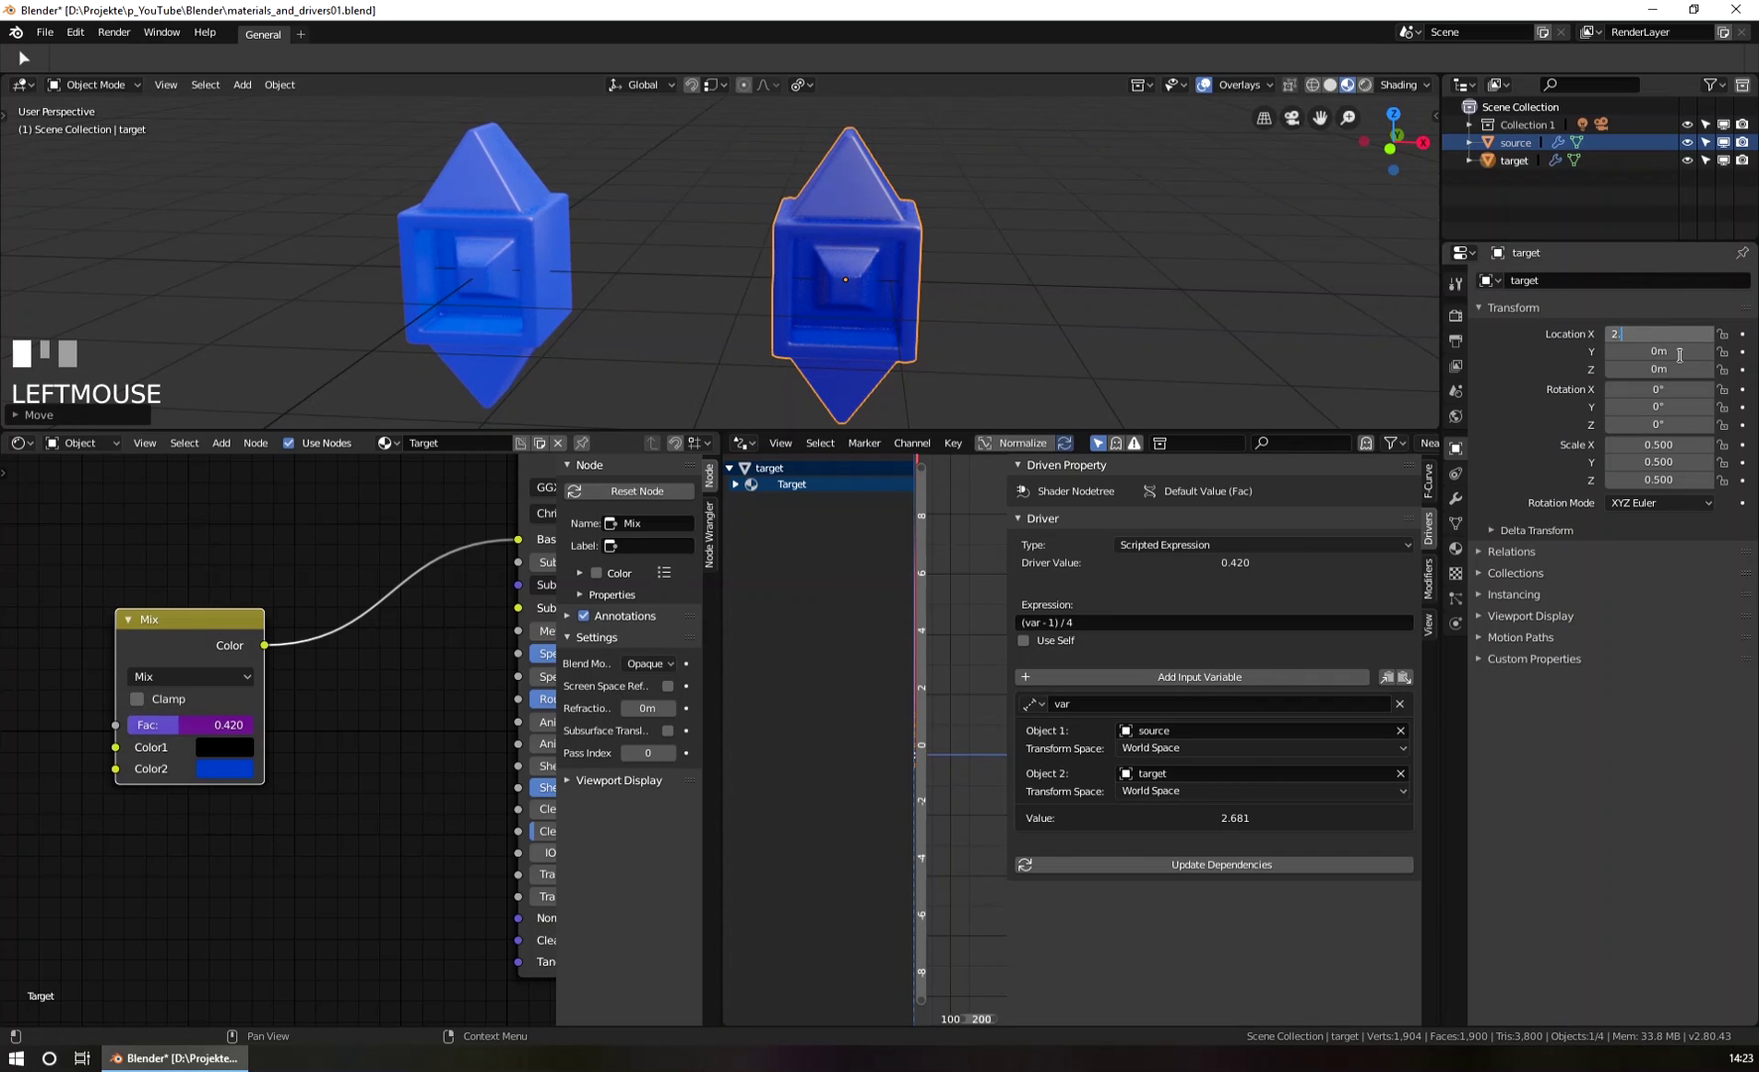
key("KP_Enter")
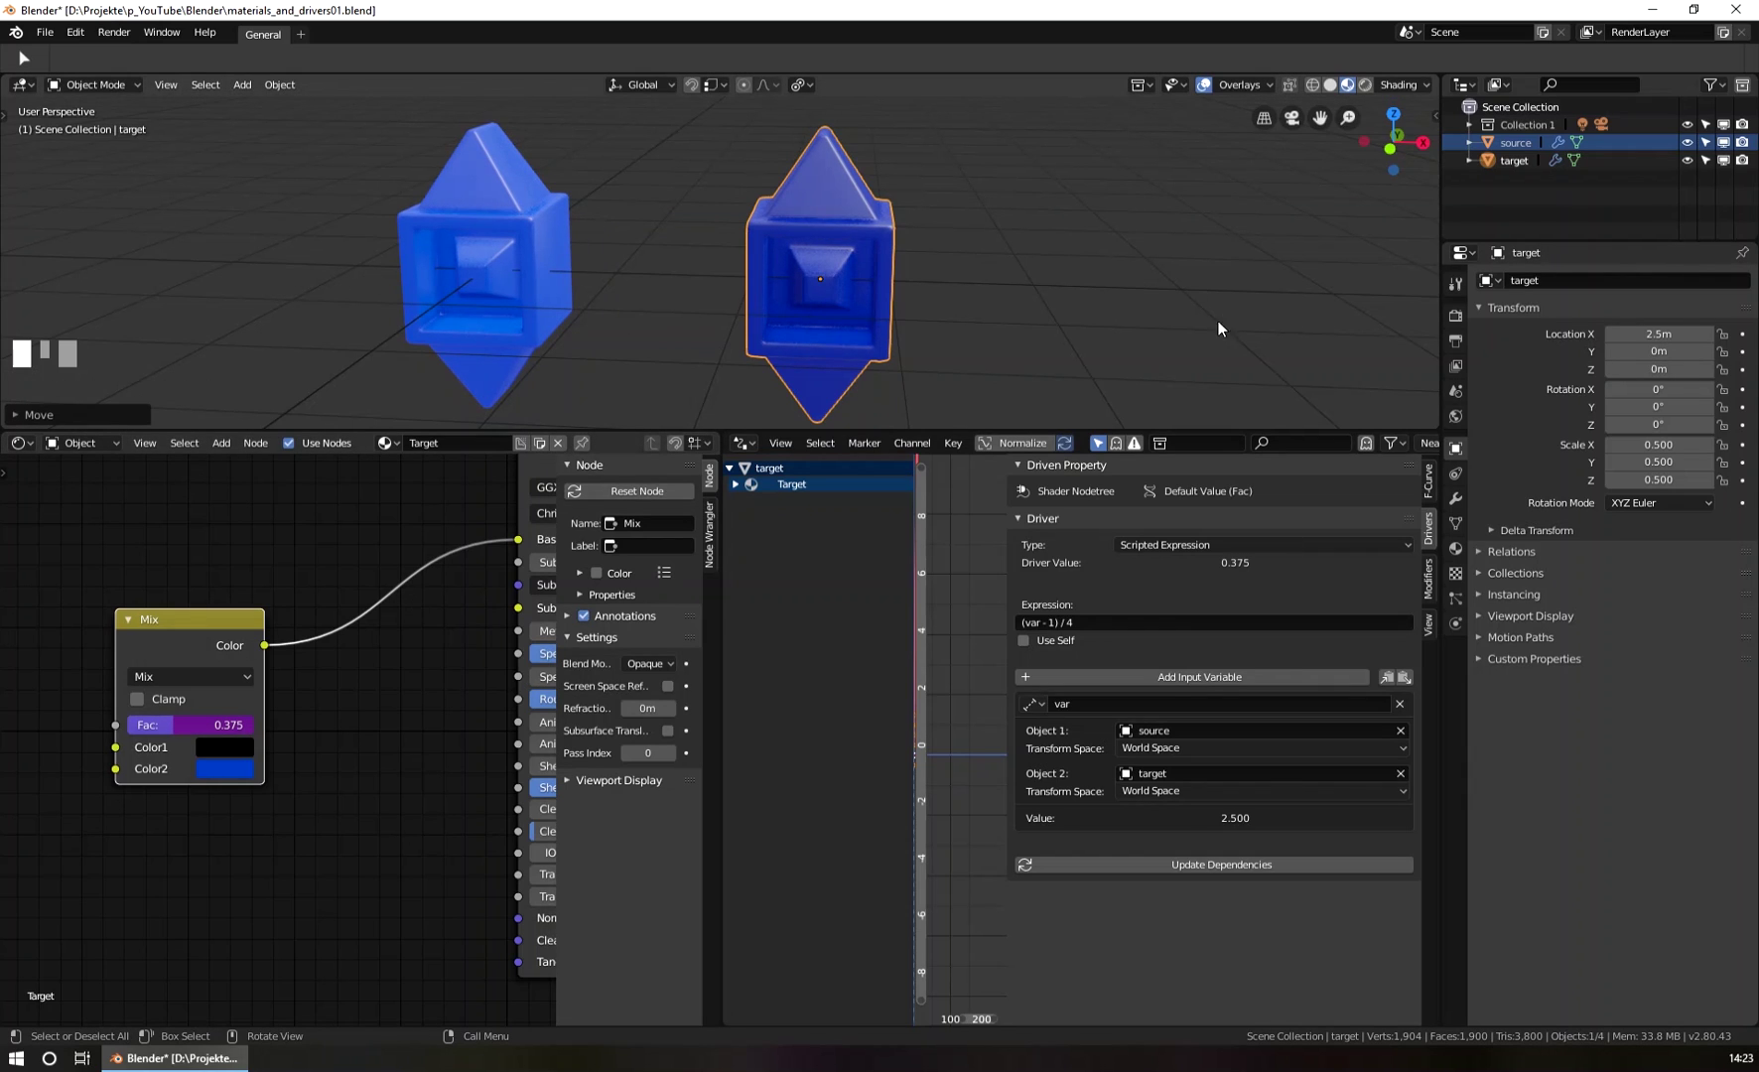
Set the target object's Location X to 3 m, followed by 5 m.
left_click(1687, 333)
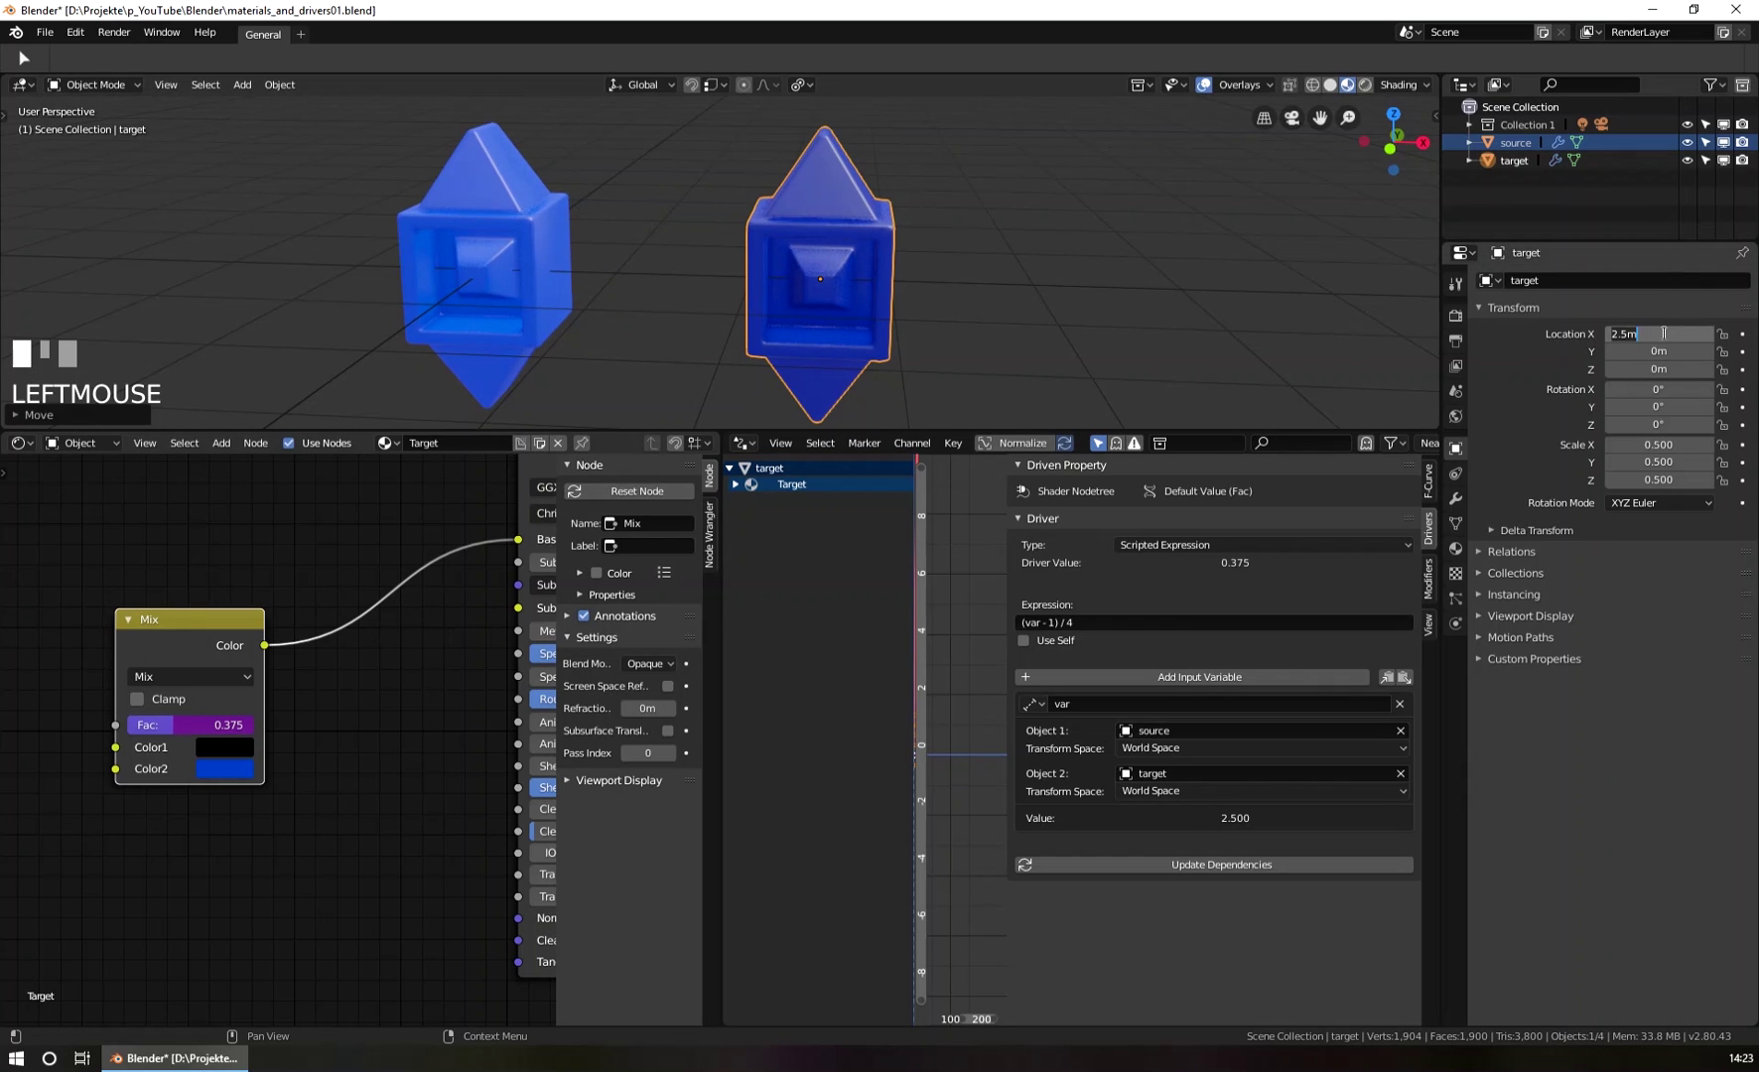
type("3")
key("KP_Enter")
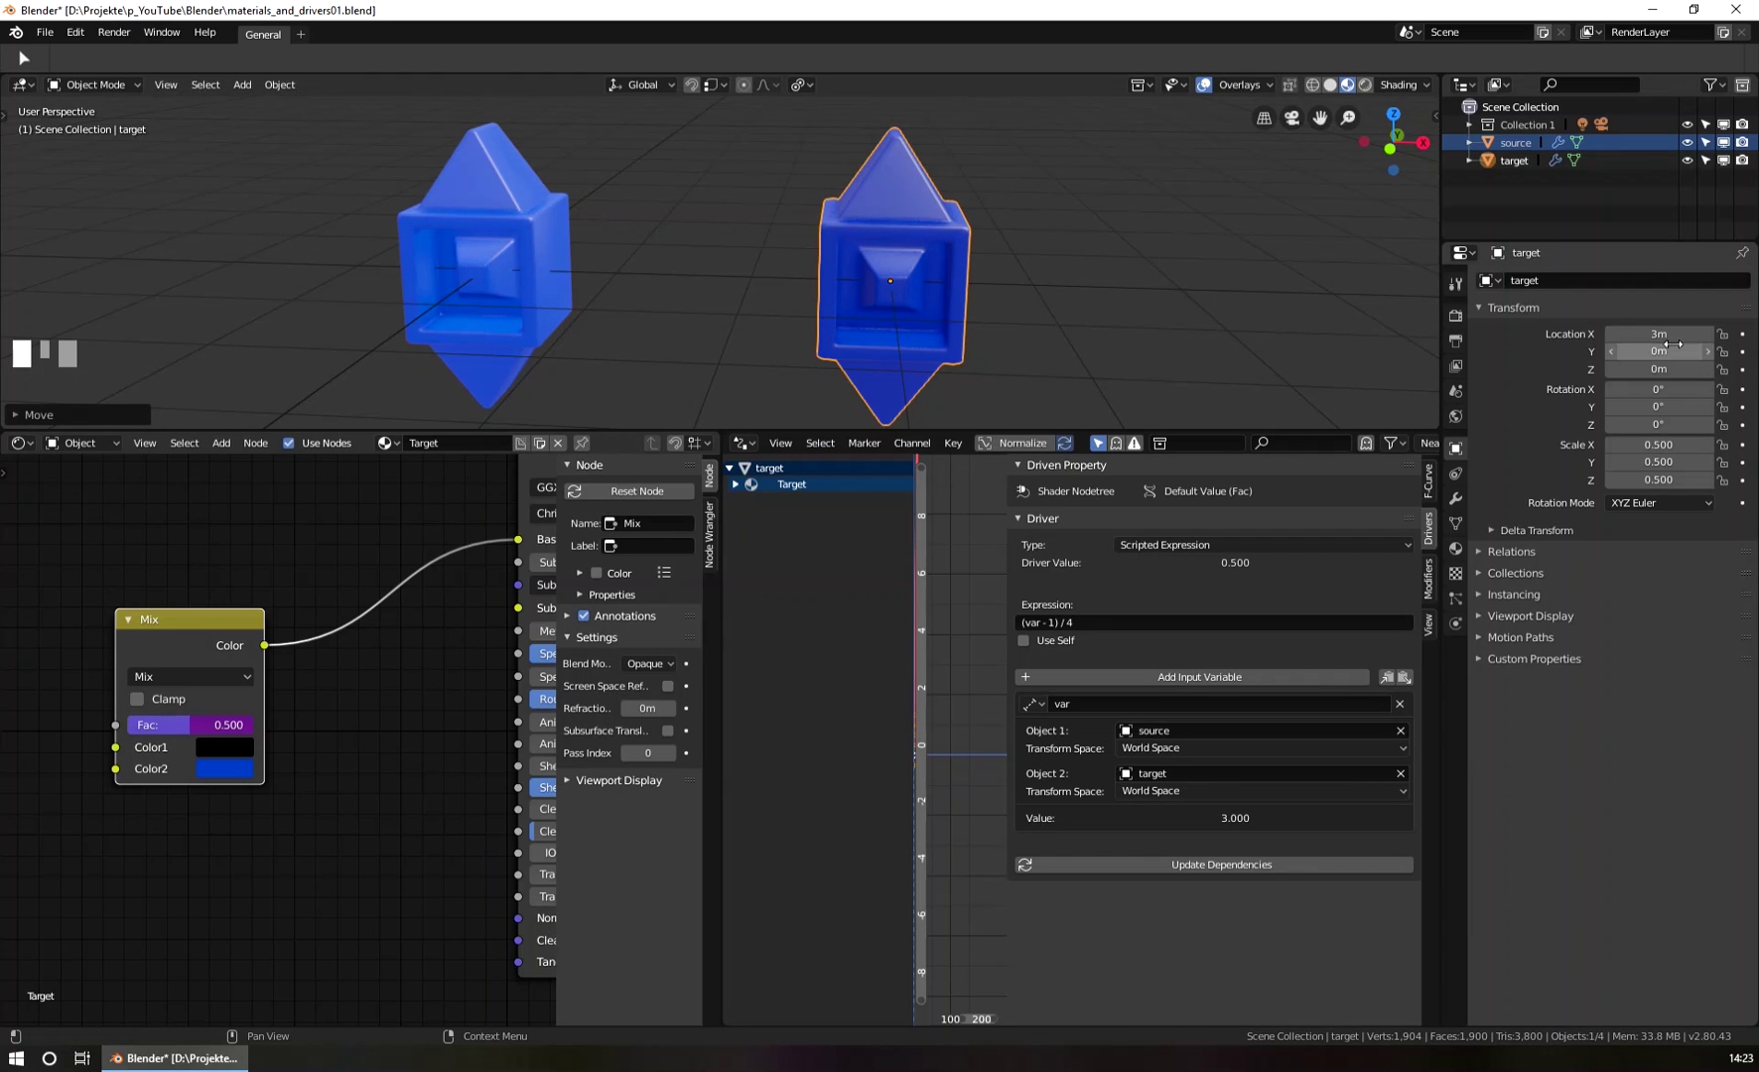
key("KP_Enter")
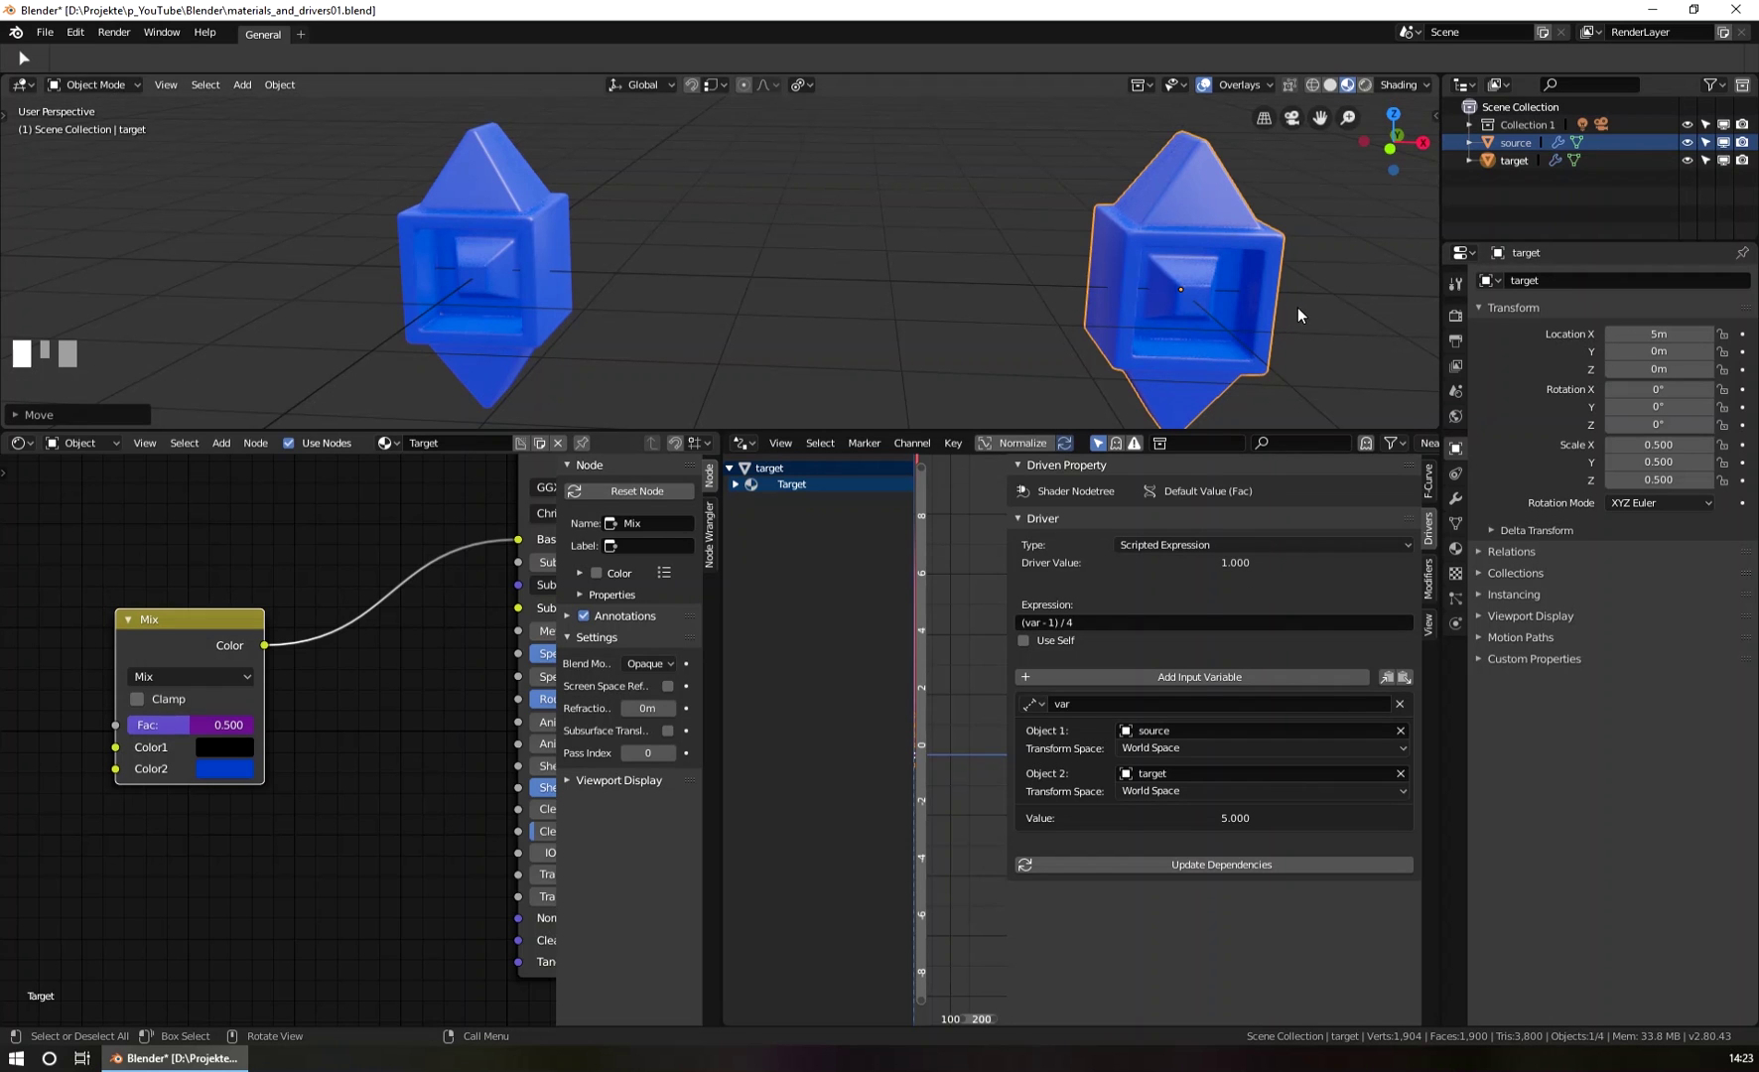
Move the target object along X up against the source and on past it, to a Location X of about -2.55 m.
key("g")
key("x")
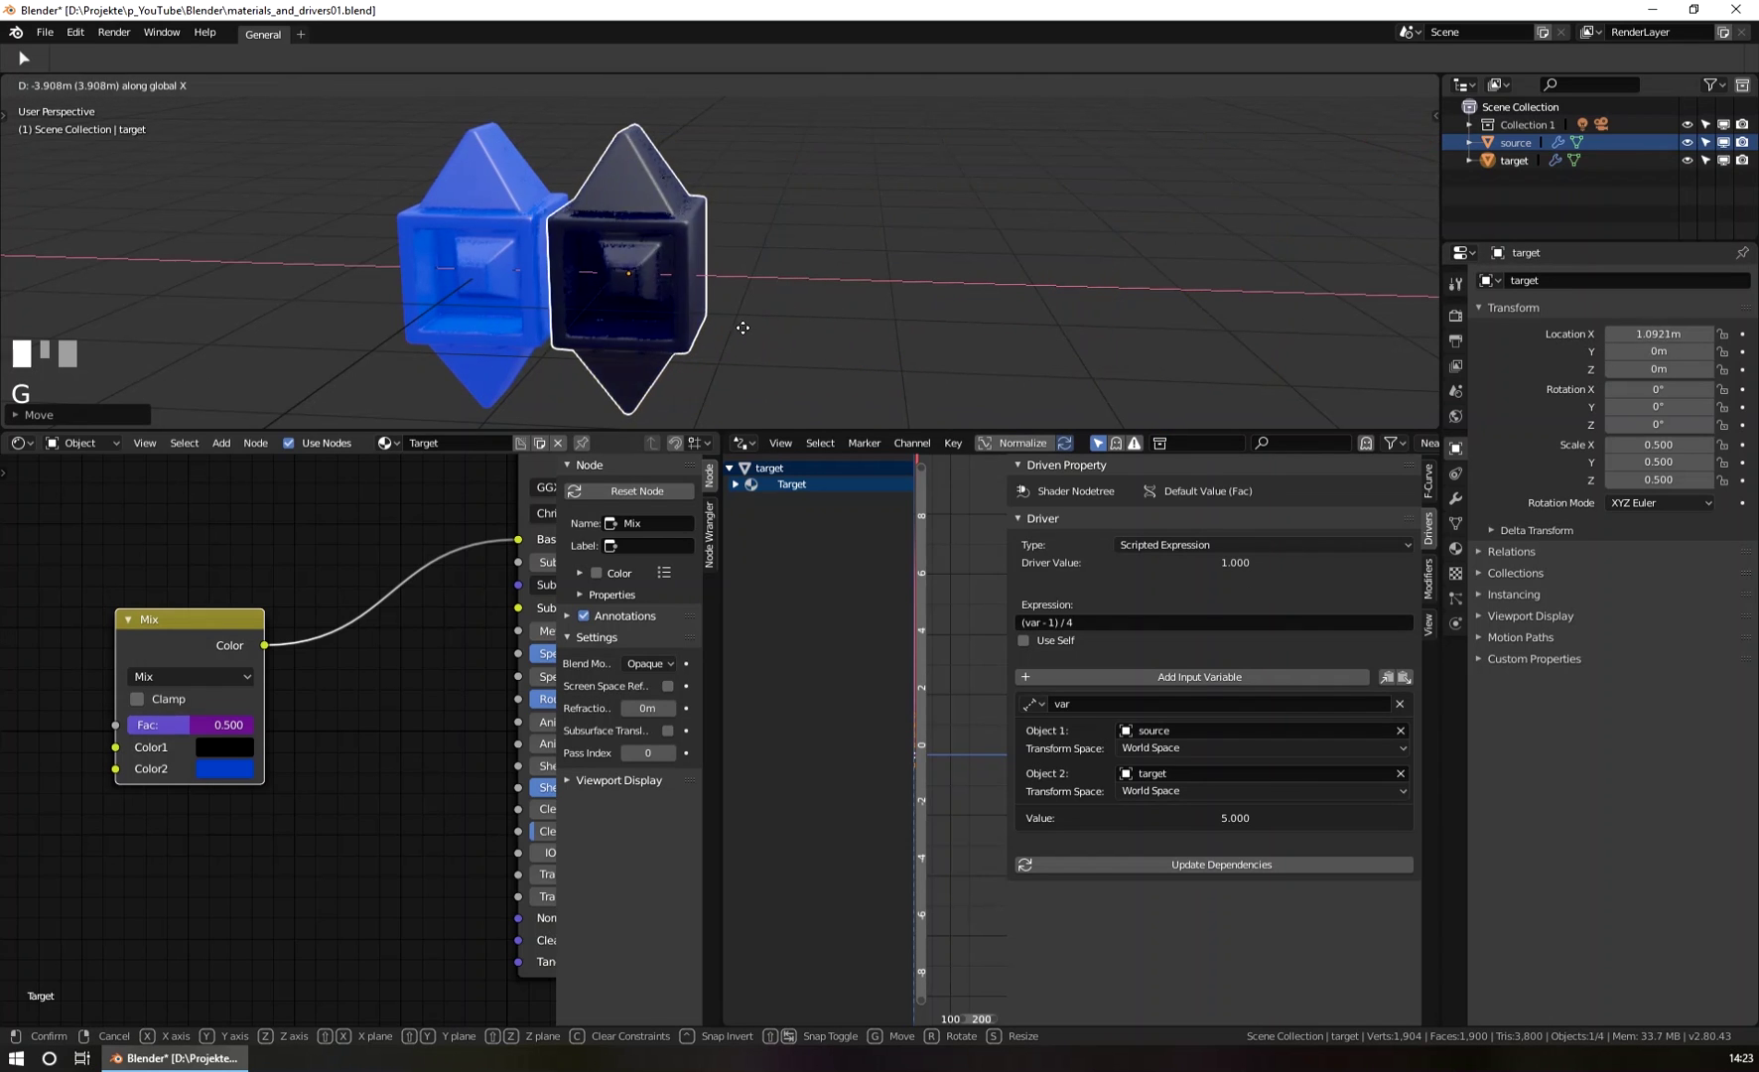
left_click(731, 337)
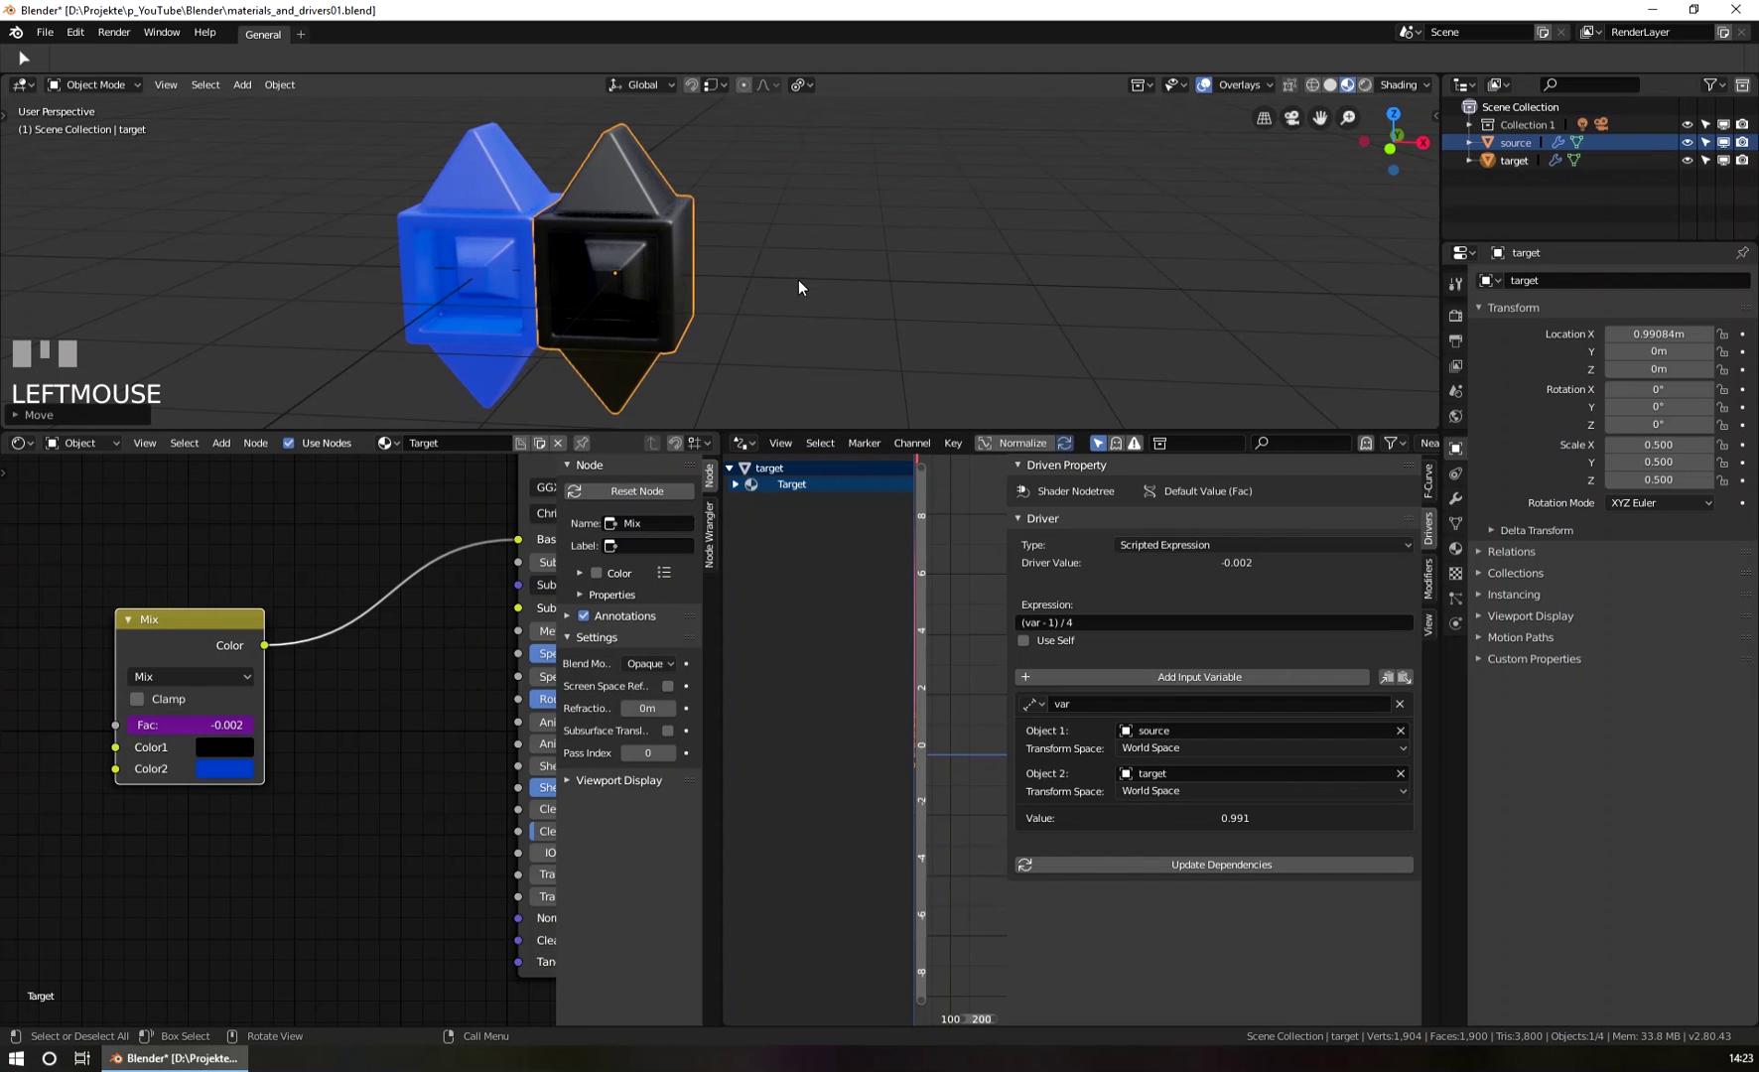
key("g")
key("x")
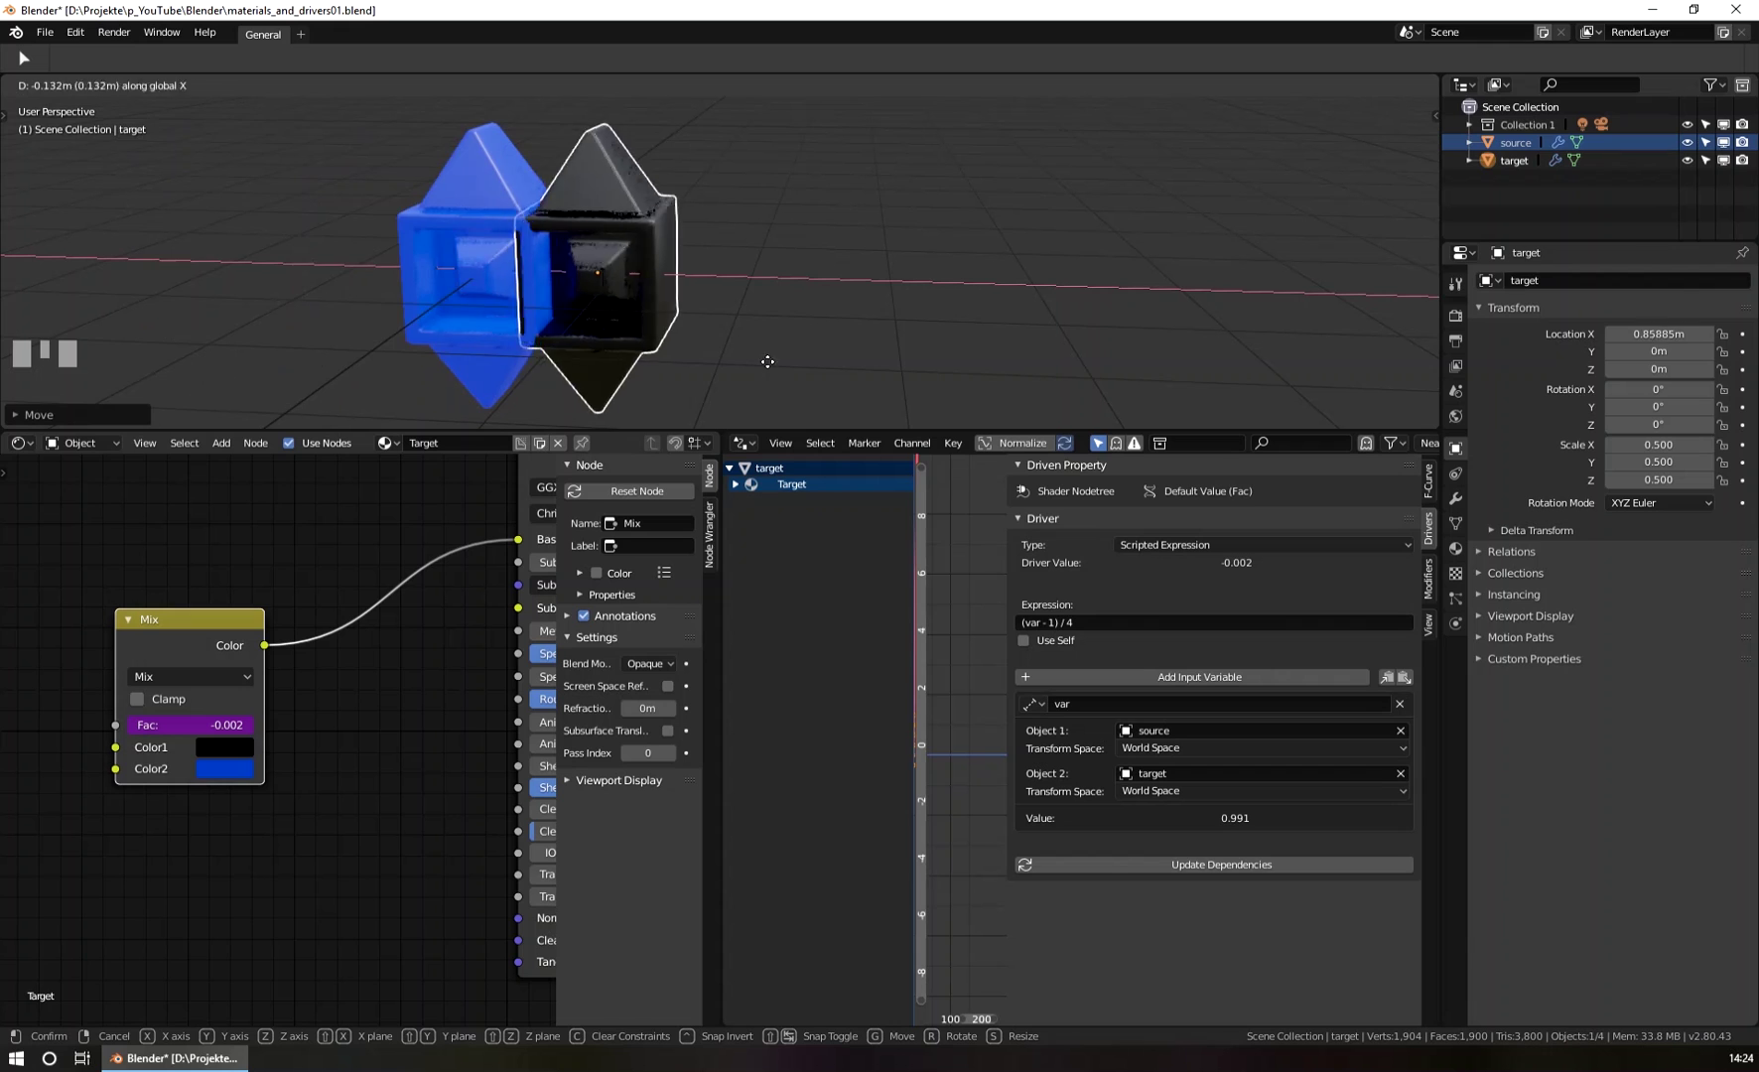
left_click(348, 340)
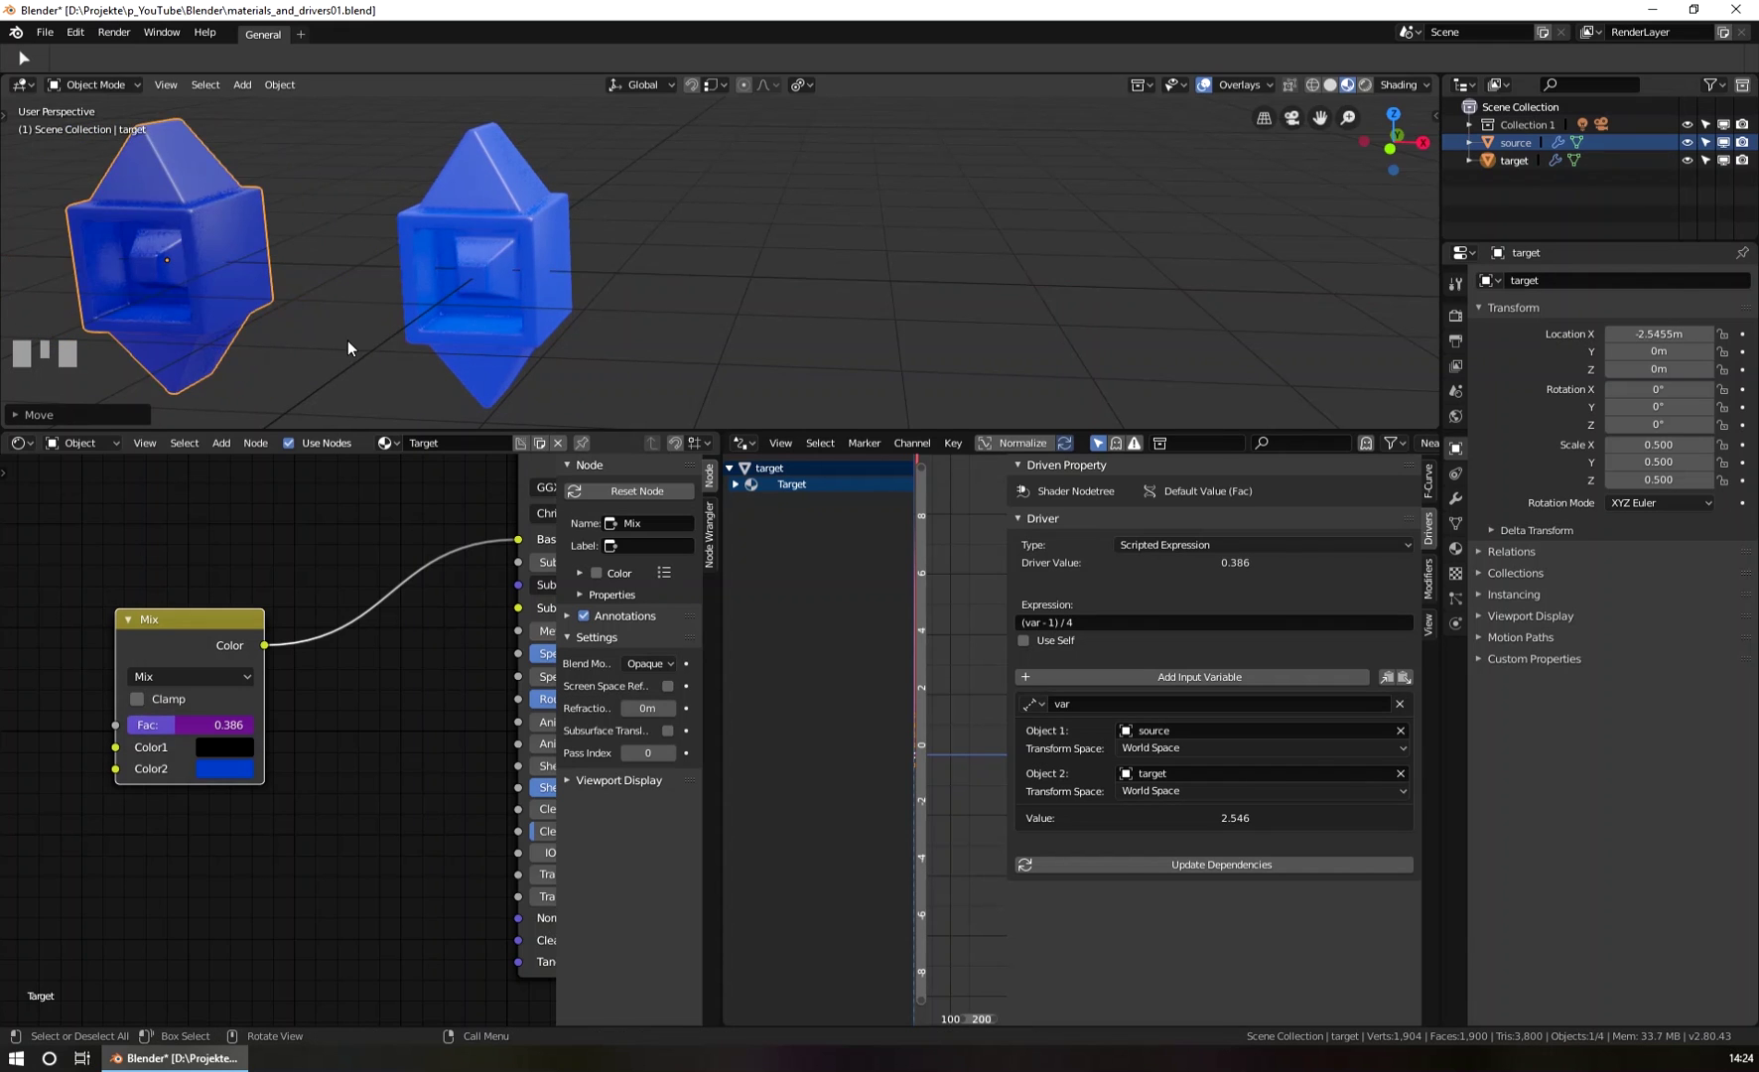
Move the target object freely to below the source, at about X -1.21 m, Y -0.18 m, Z -1.97 m.
scroll(491, 342, "down", 3)
middle_click_drag(490, 343, 869, 303, "shift")
scroll(898, 292, "down", 2)
scroll(907, 288, "up", 2)
scroll(907, 288, "up", 1)
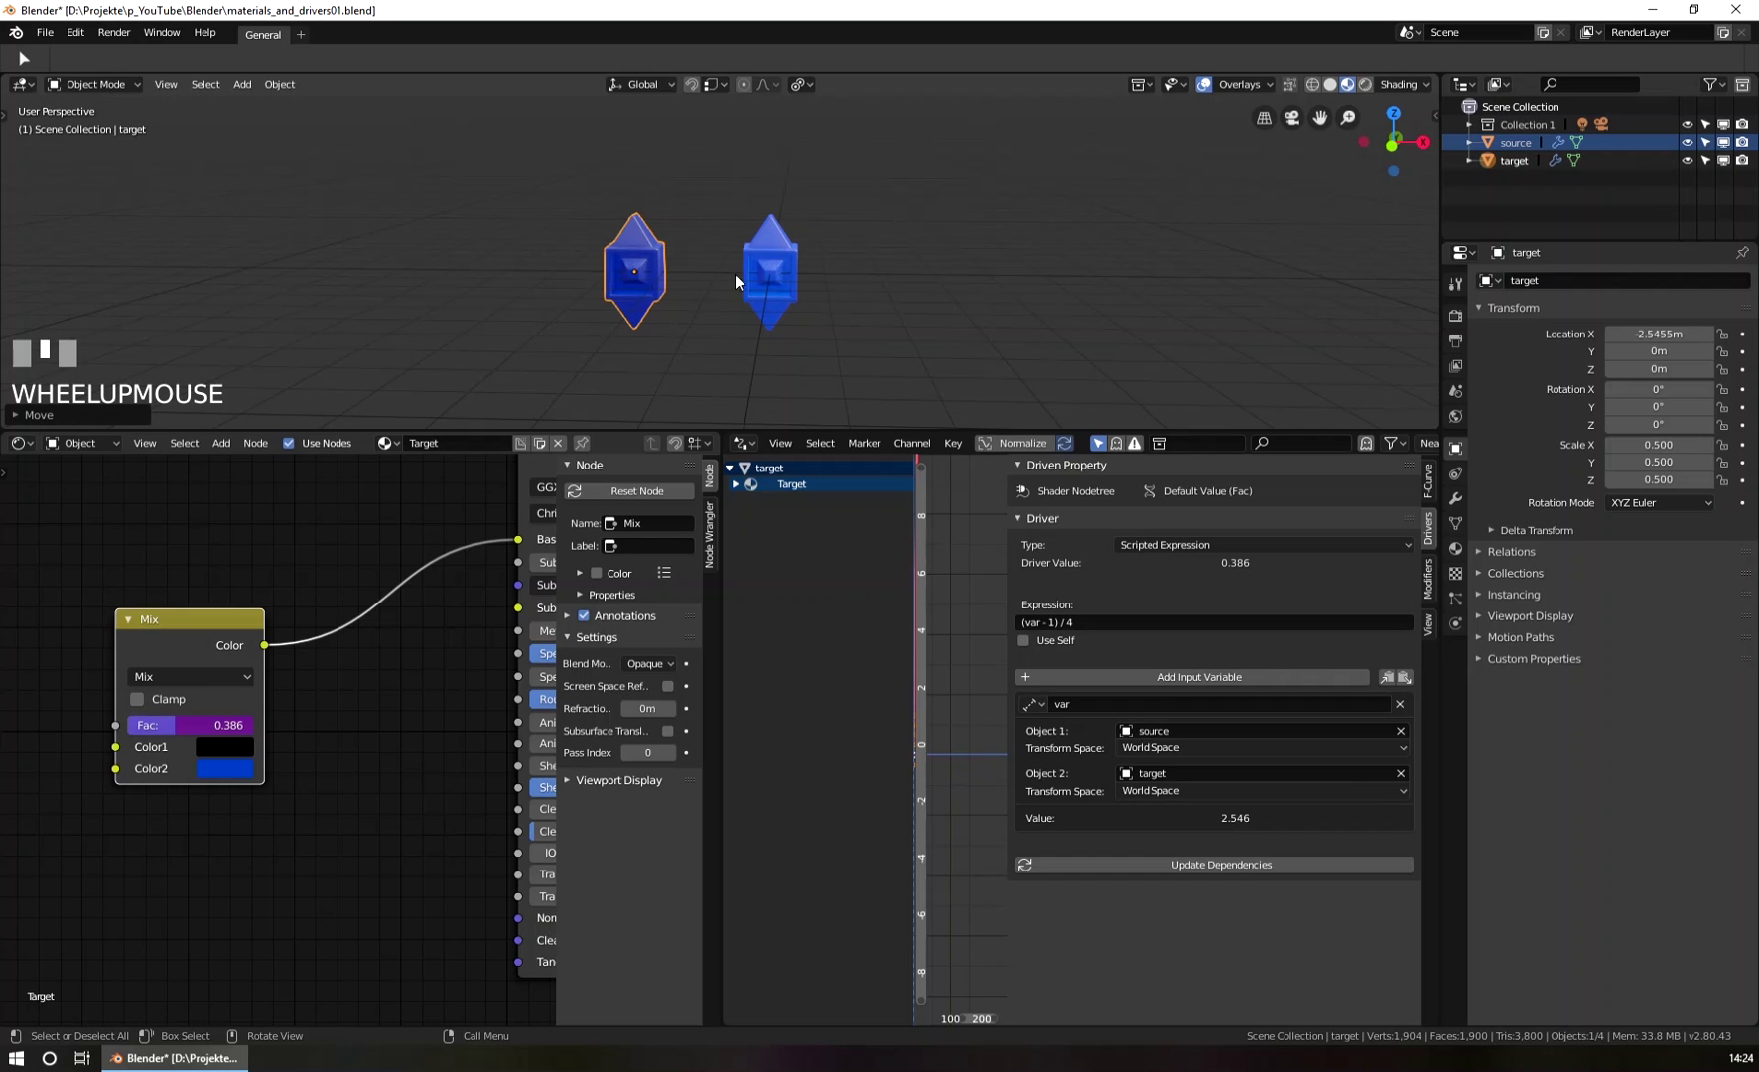
key("g")
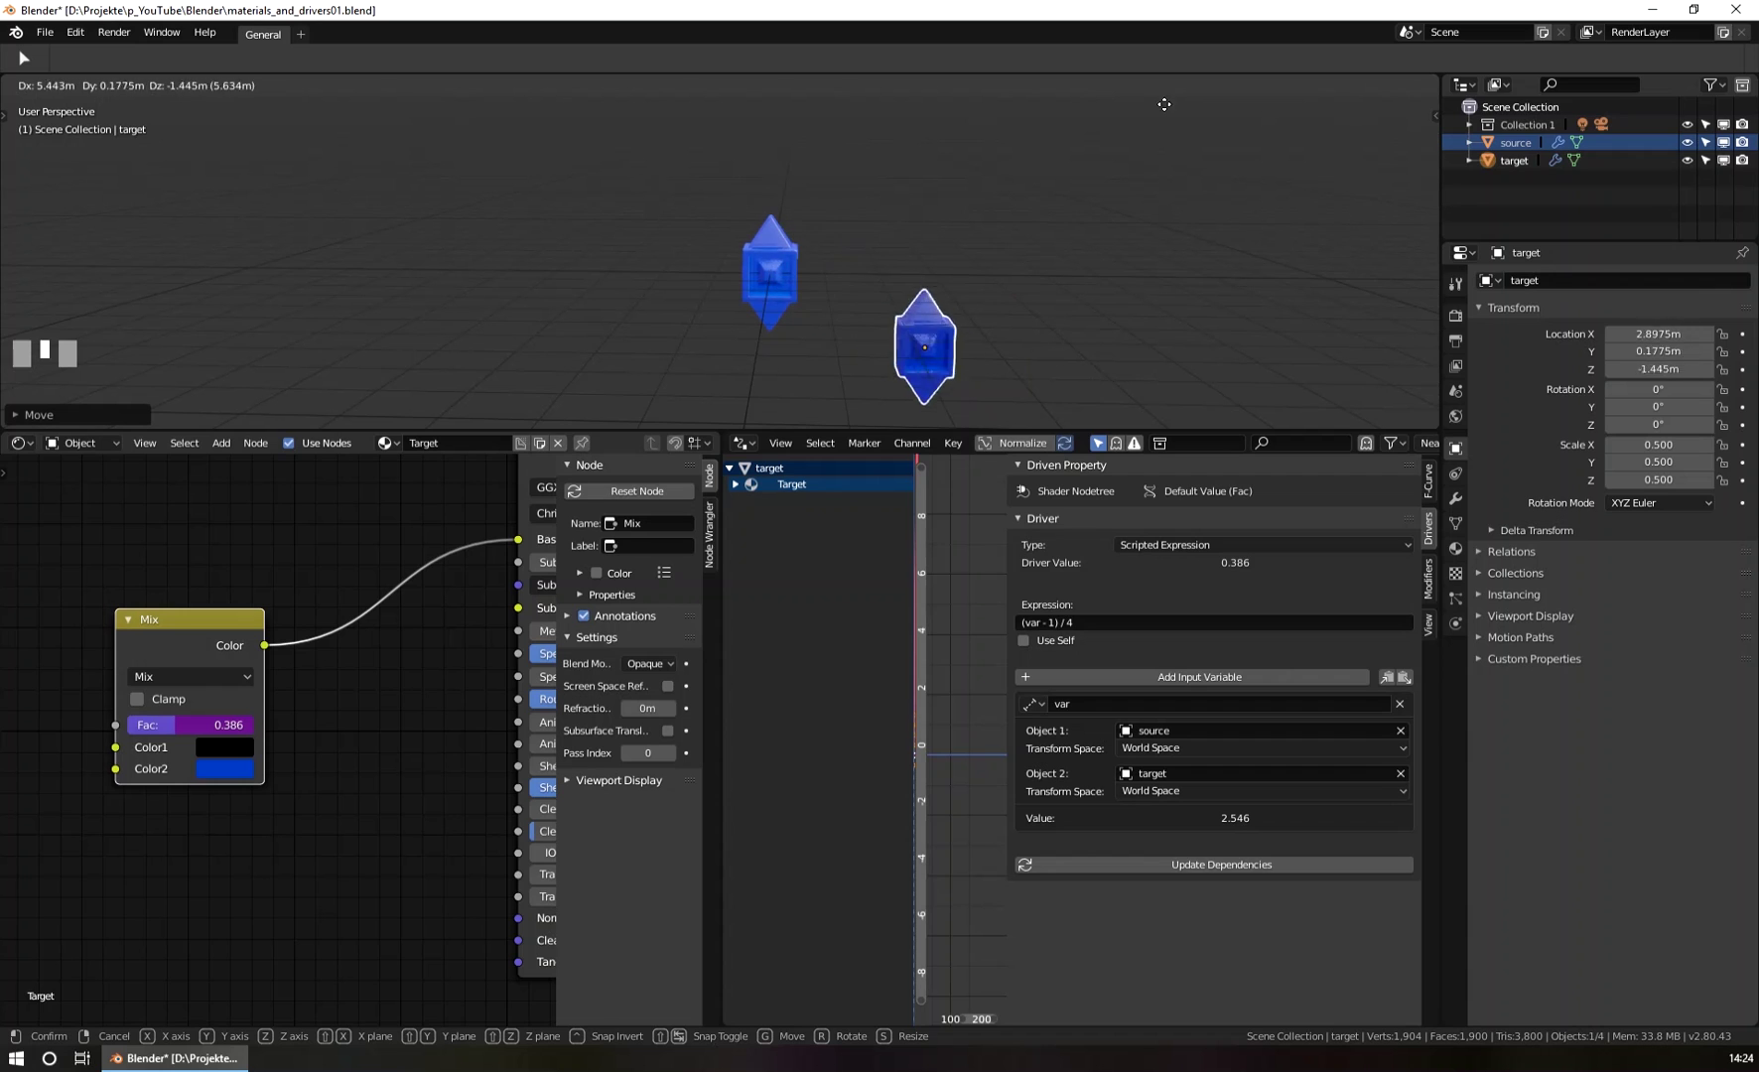
left_click(933, 124)
middle_click_drag(838, 241, 786, 400)
key("g")
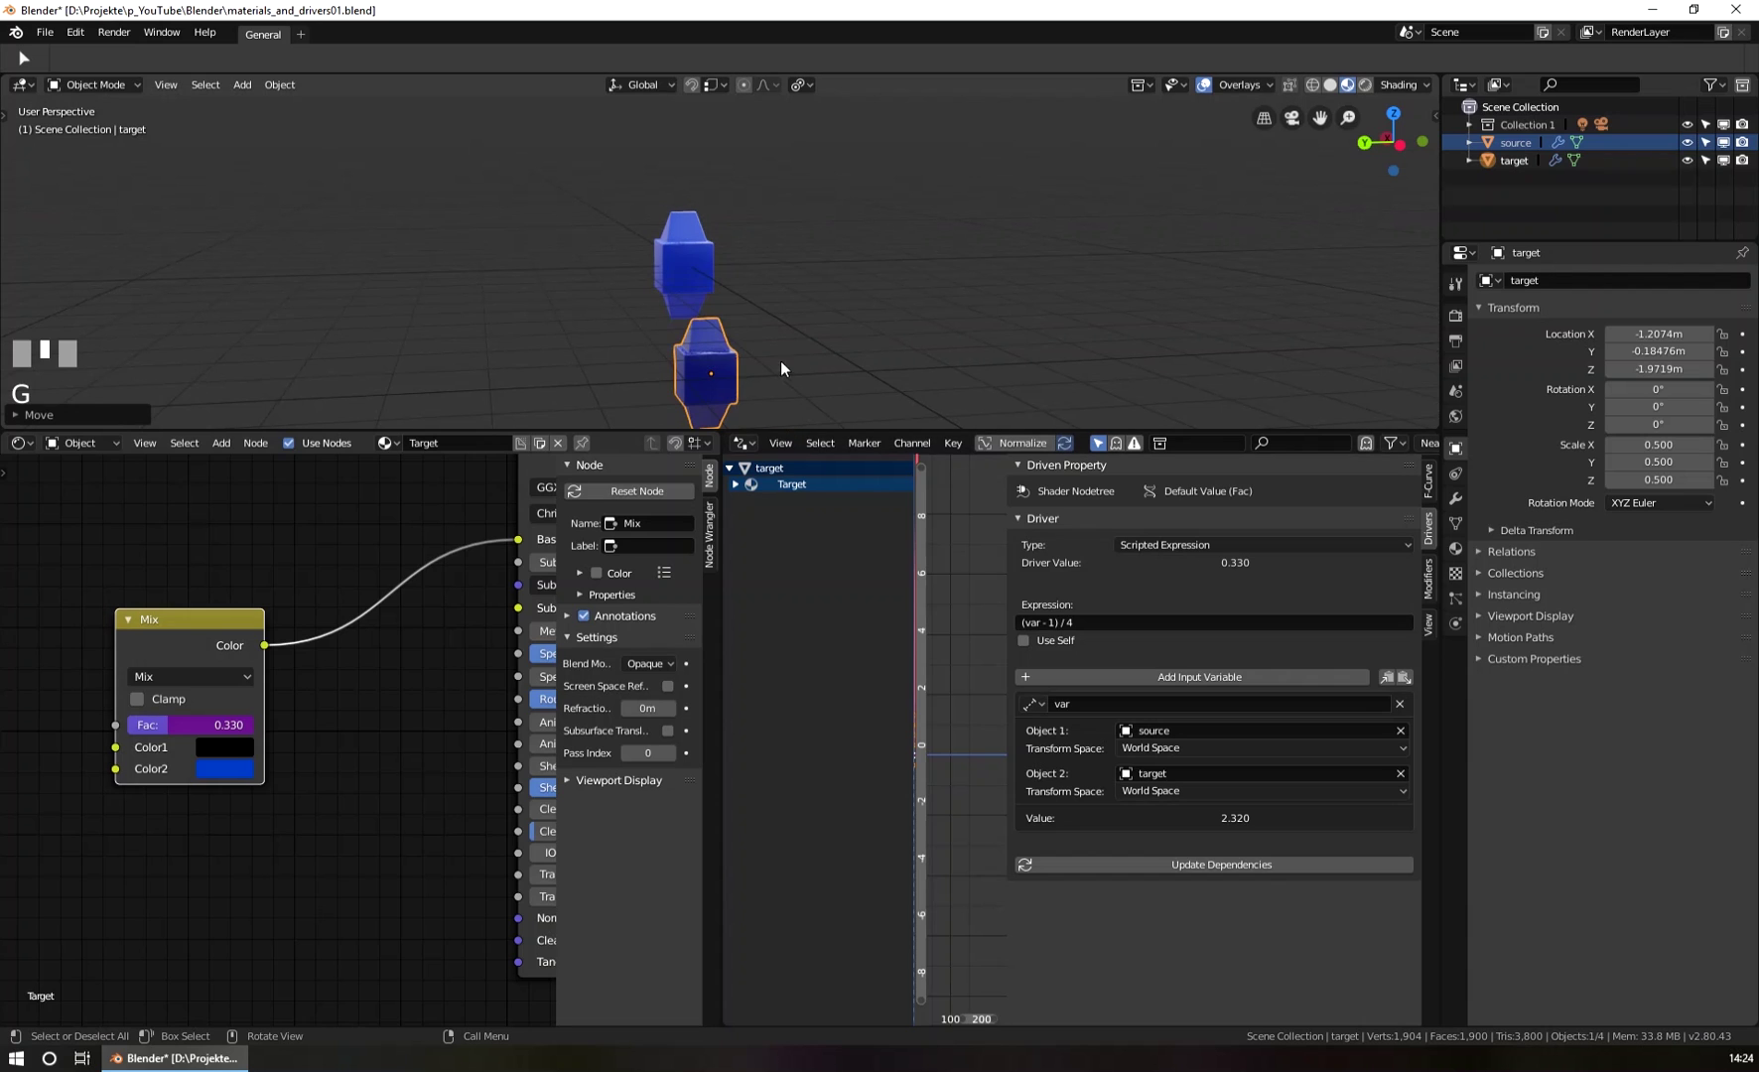
Try moving the target object freely up towards the source from several viewing angles.
key("g")
middle_click(848, 305)
key("g")
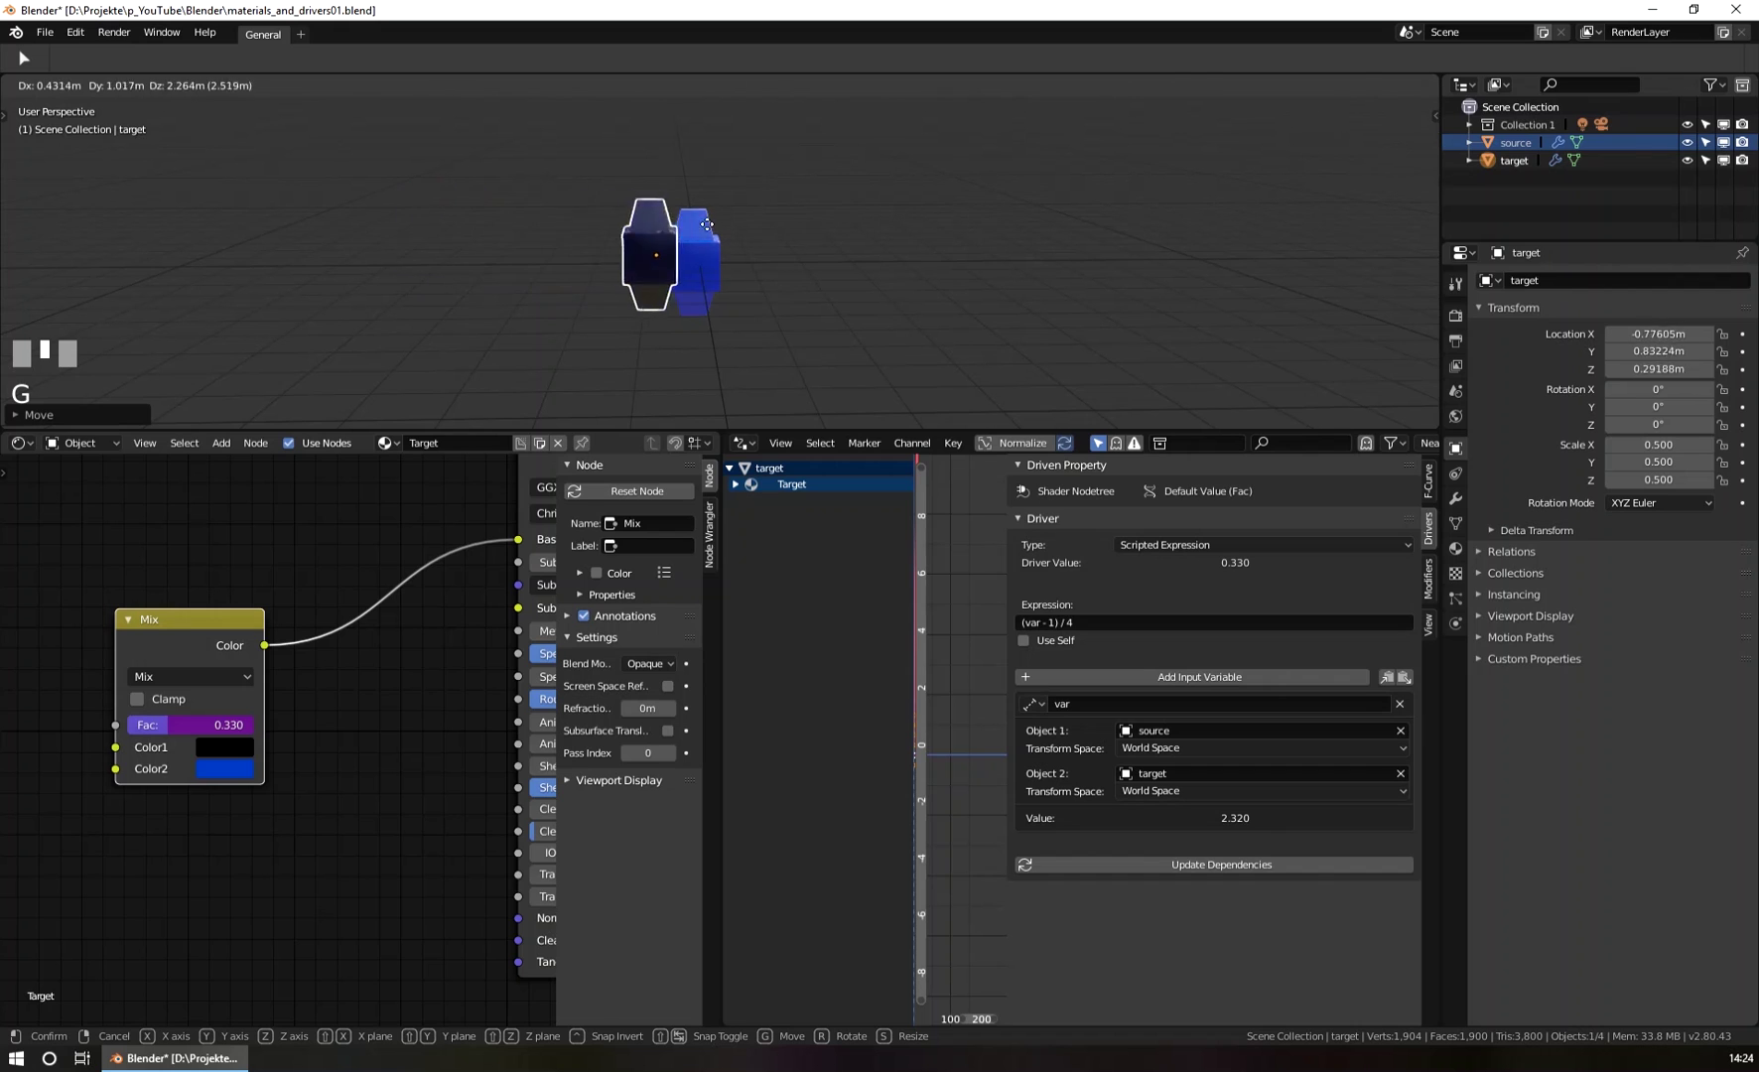
right_click(872, 253)
middle_click_drag(872, 253, 675, 253)
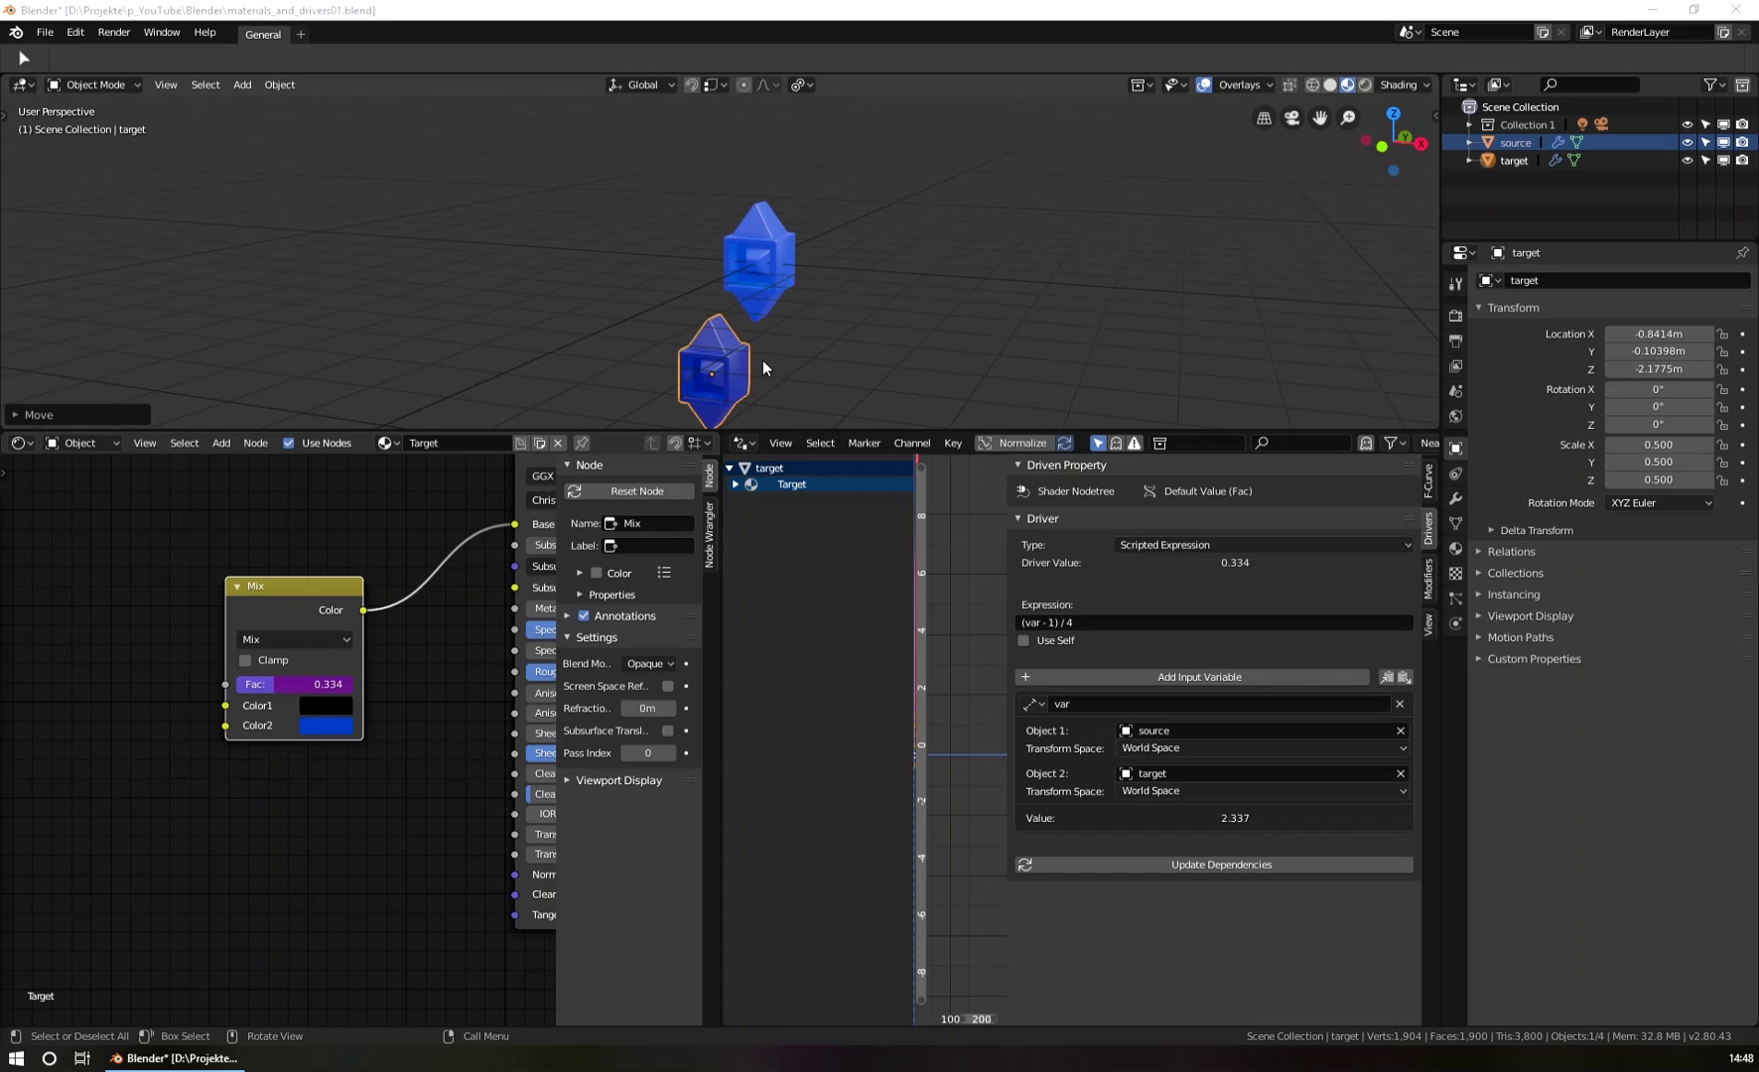
key("g")
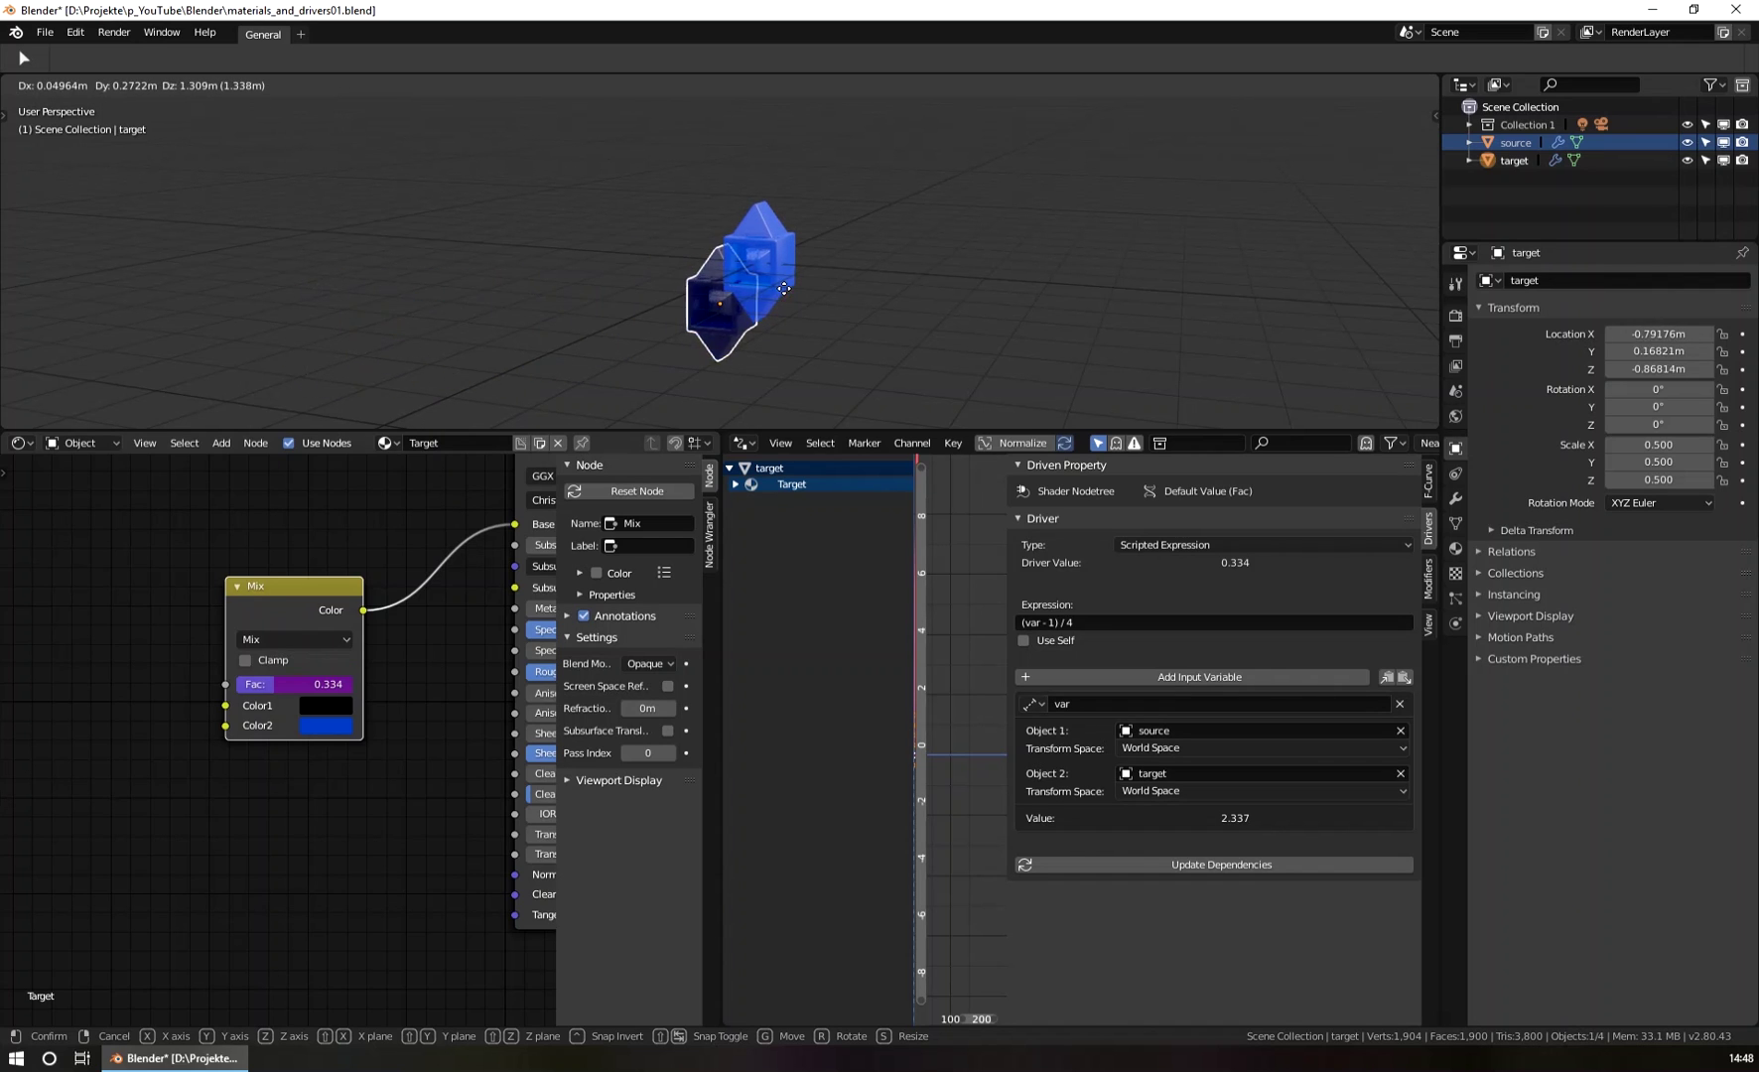
left_click(764, 338)
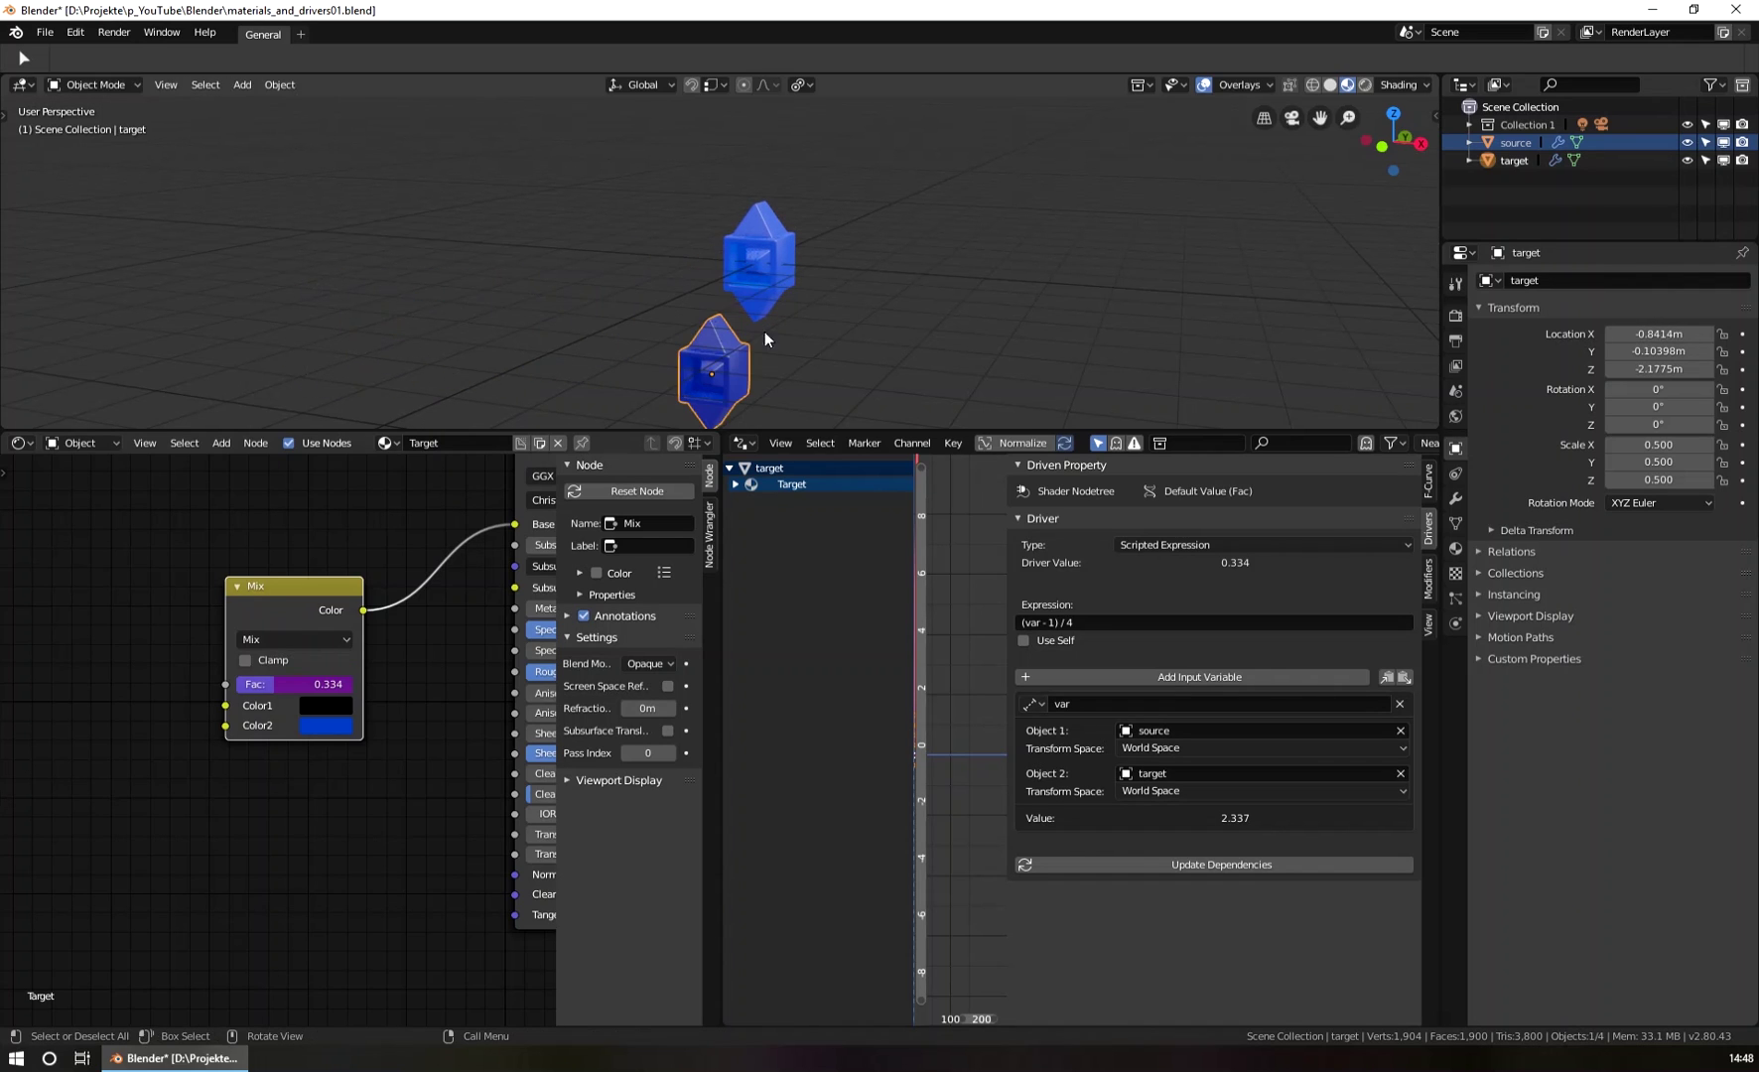
Swap the Mix node's two colours so that Color1 is blue and Color2 is black.
left_click(336, 723)
left_click_drag(475, 572, 470, 589)
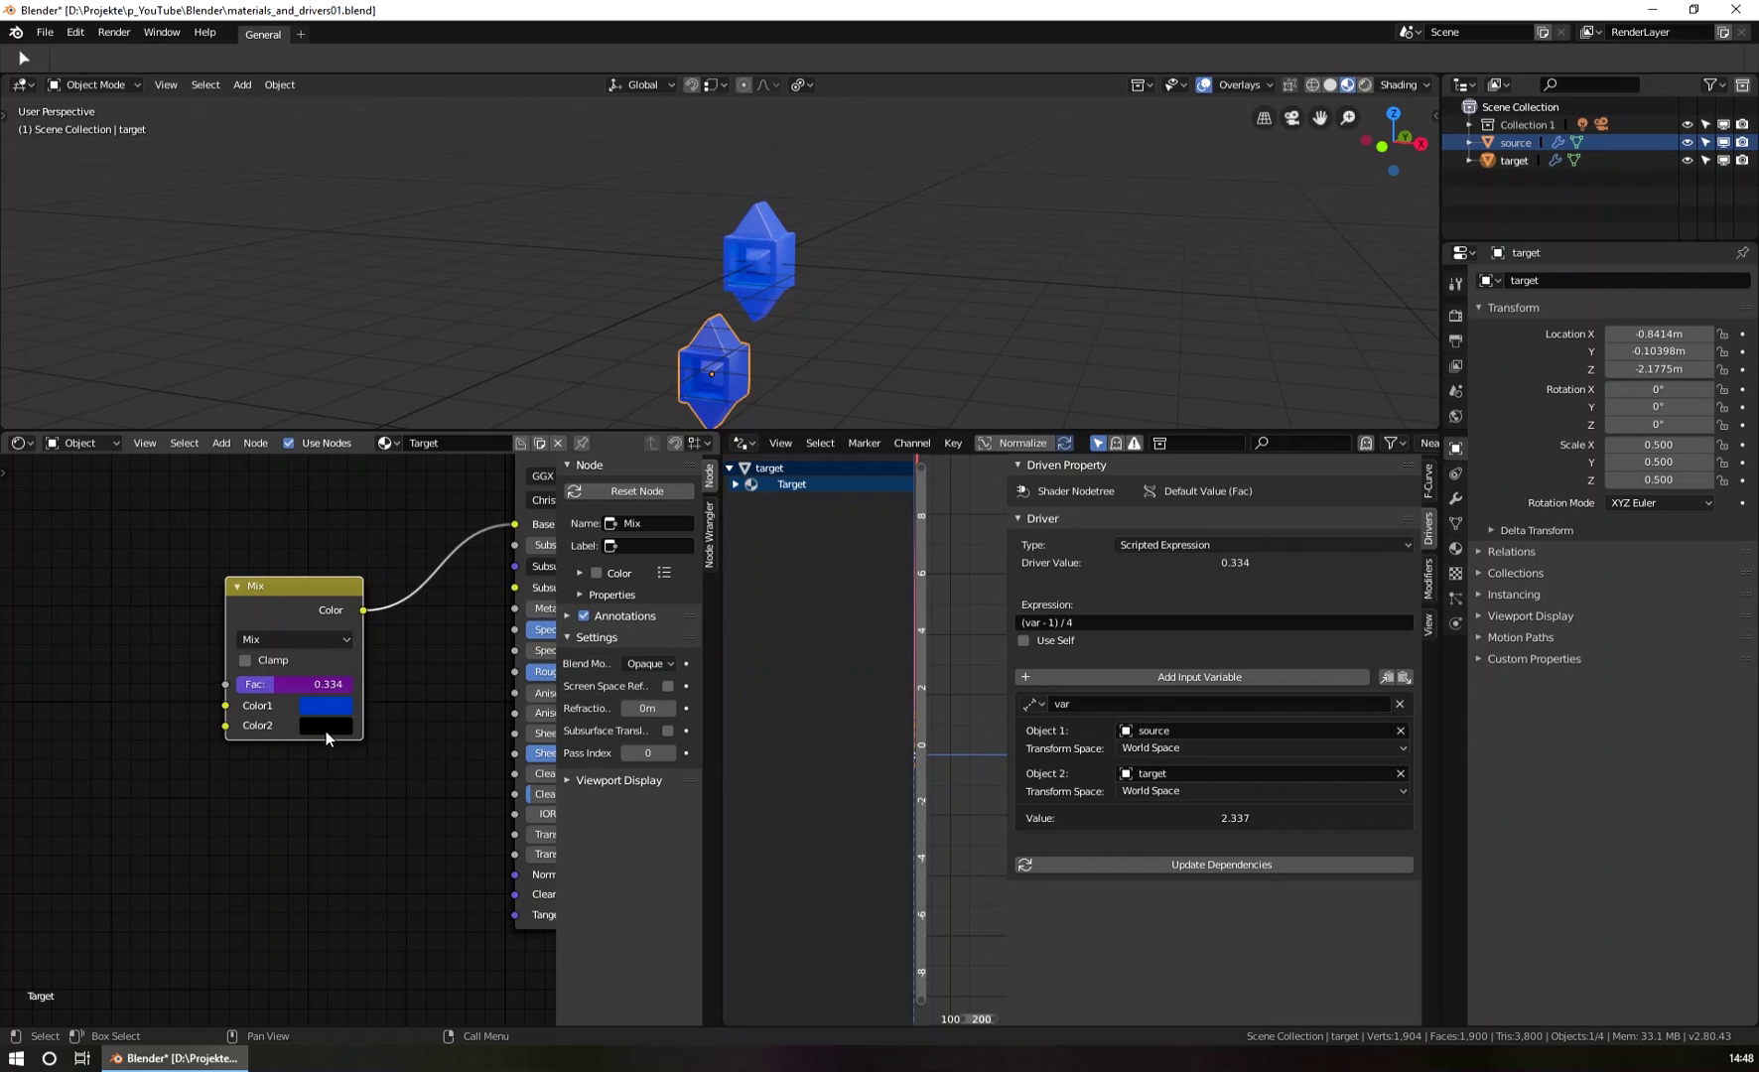
Move the target object freely up to the source and back out to about X 3.04 m, Y 1.87 m, Z -0.42 m.
key("g")
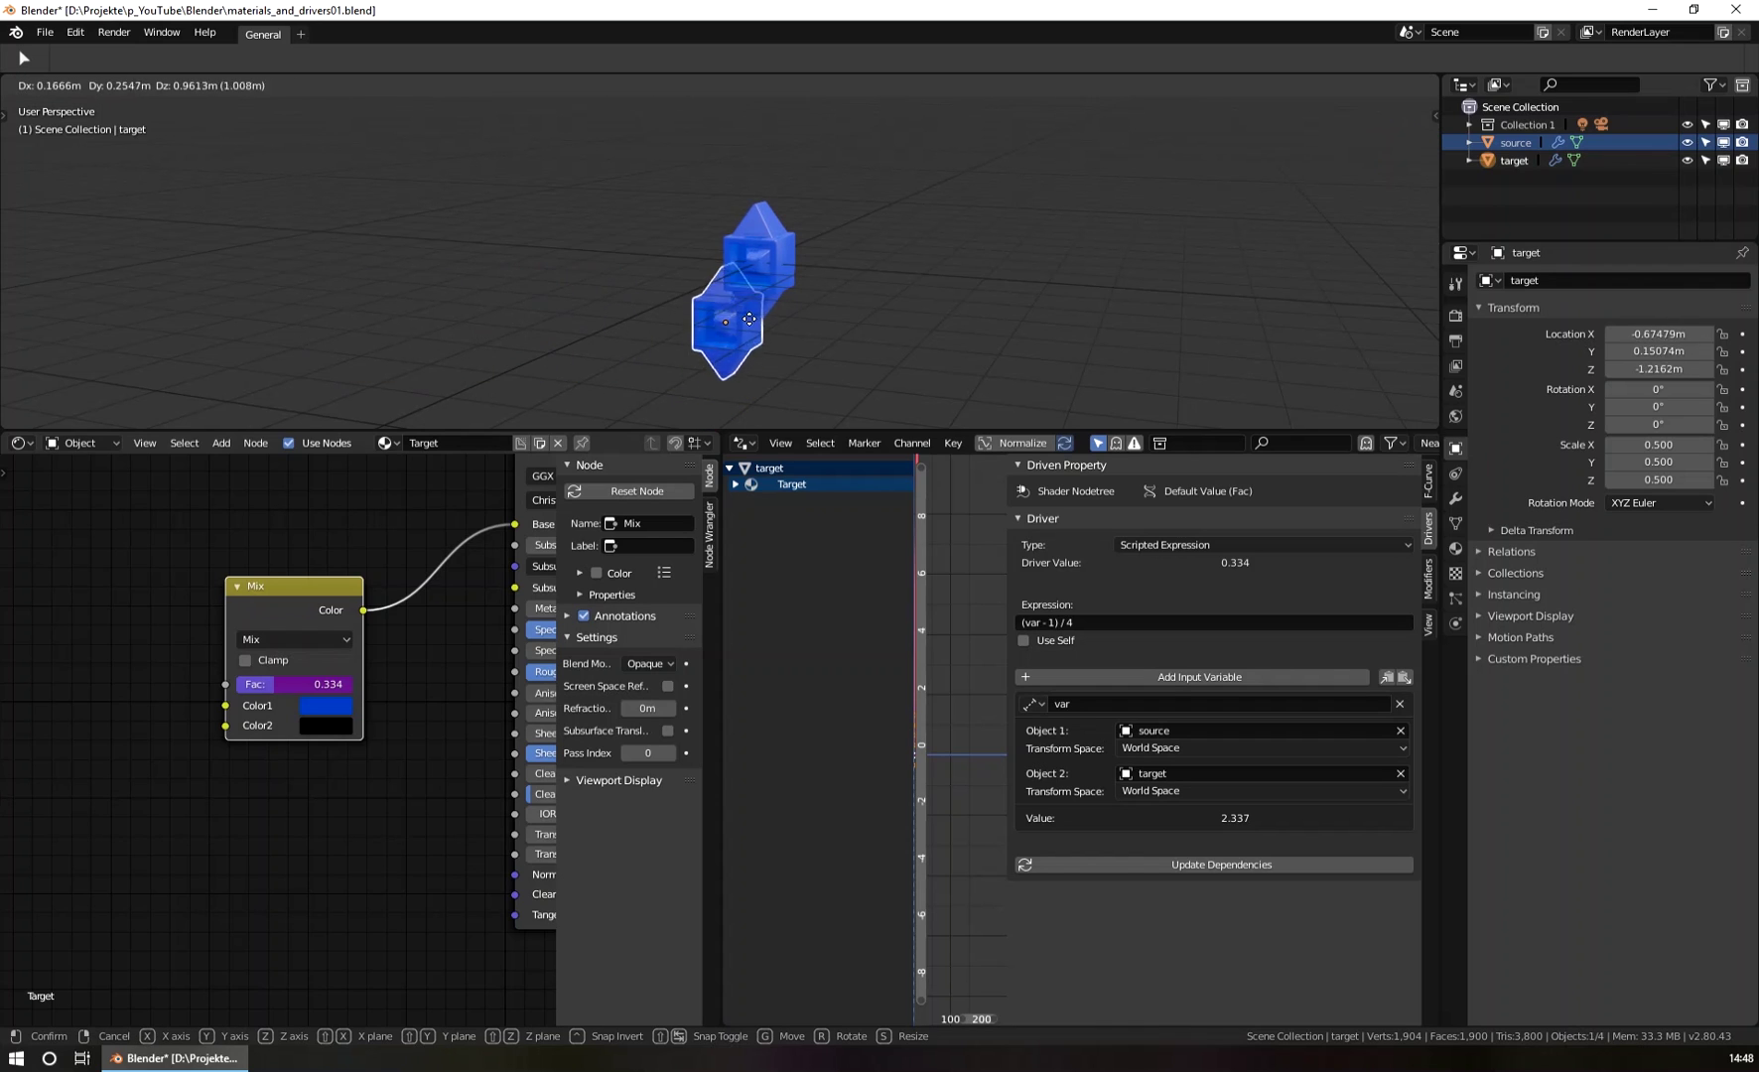
left_click(746, 266)
key("g")
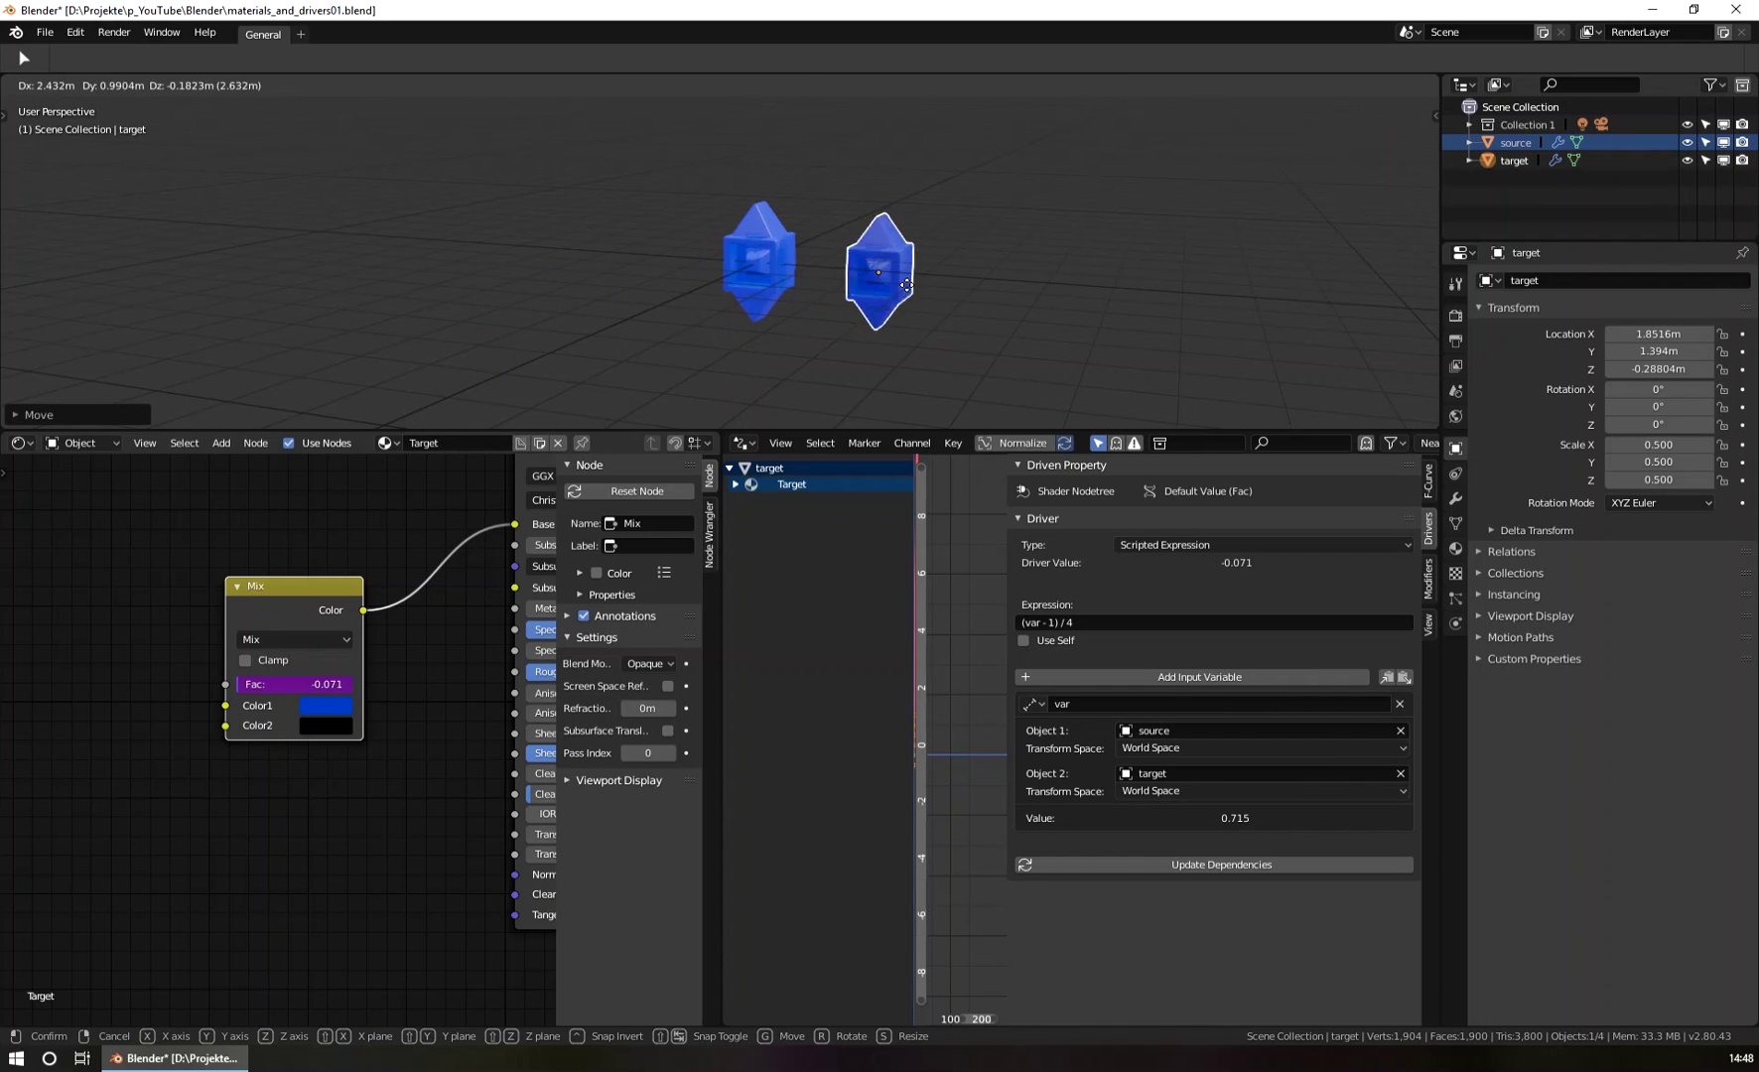
left_click(978, 291)
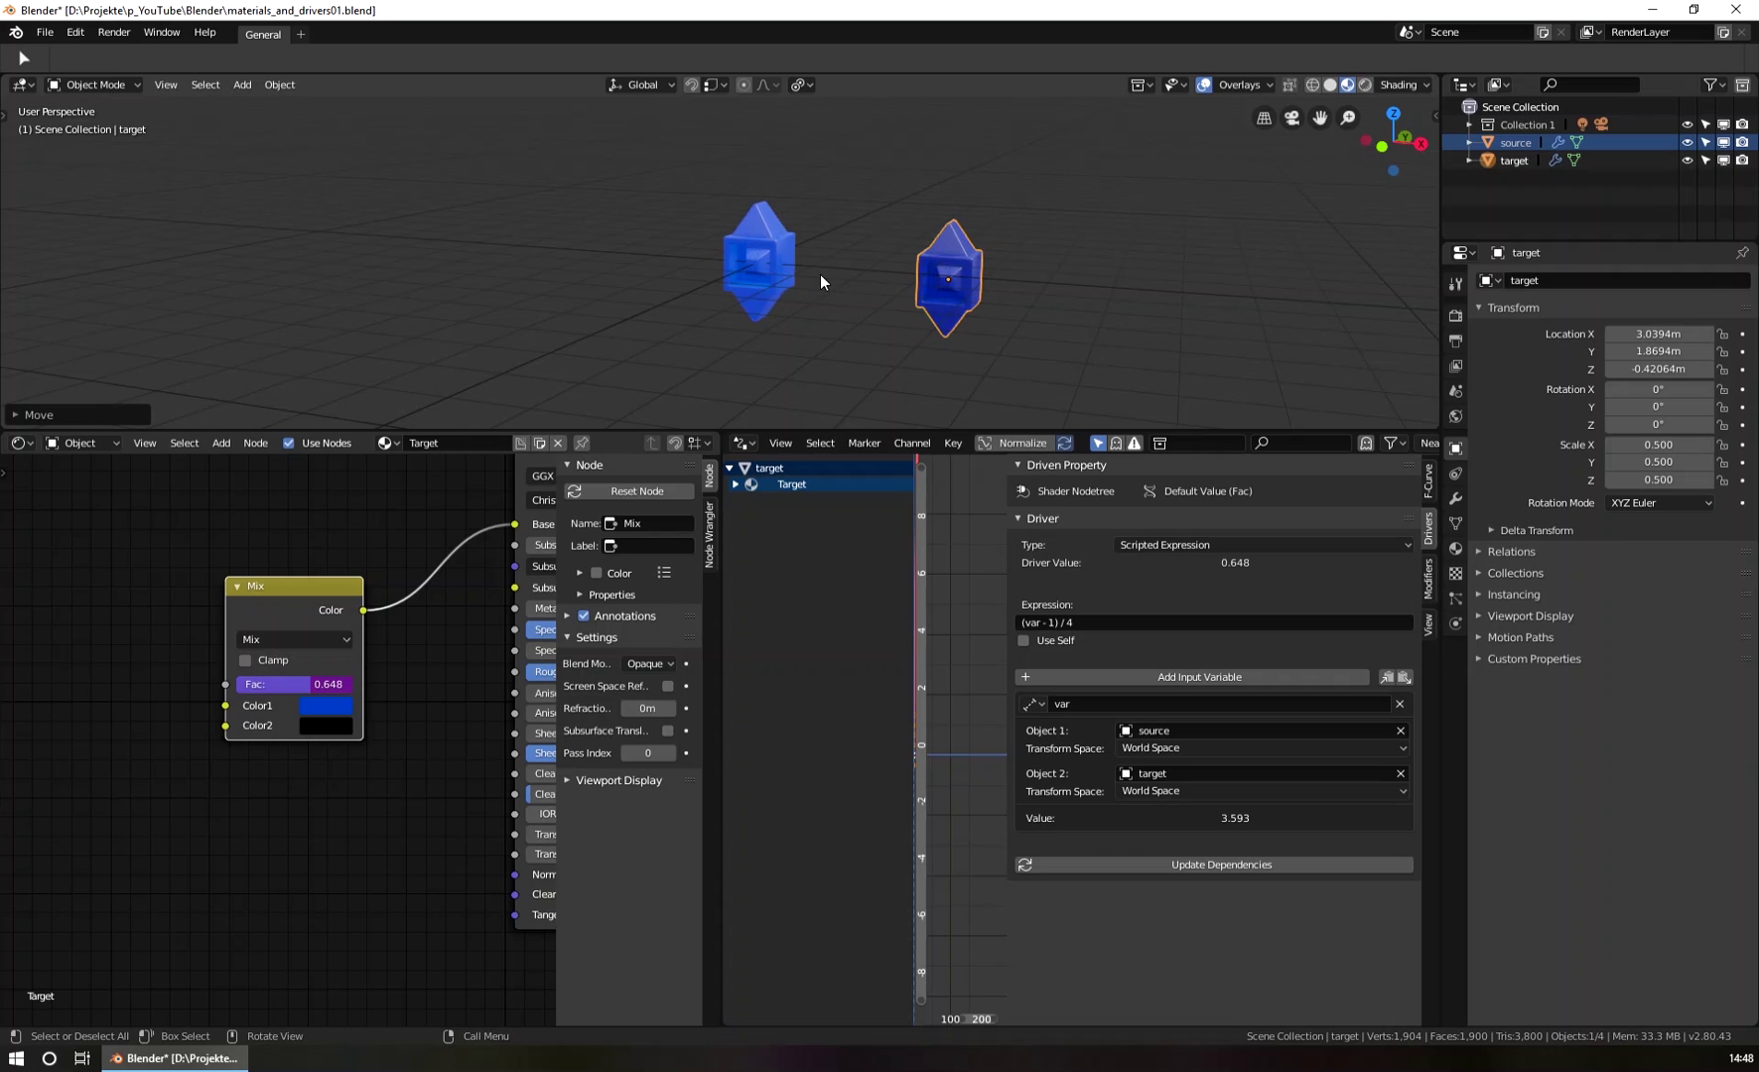
Move the target object closer to the source, to about X 2.05 m, Y 1.85 m, Z -0.08 m.
middle_click_drag(816, 269, 802, 303)
scroll(802, 302, "up", 3)
key("g")
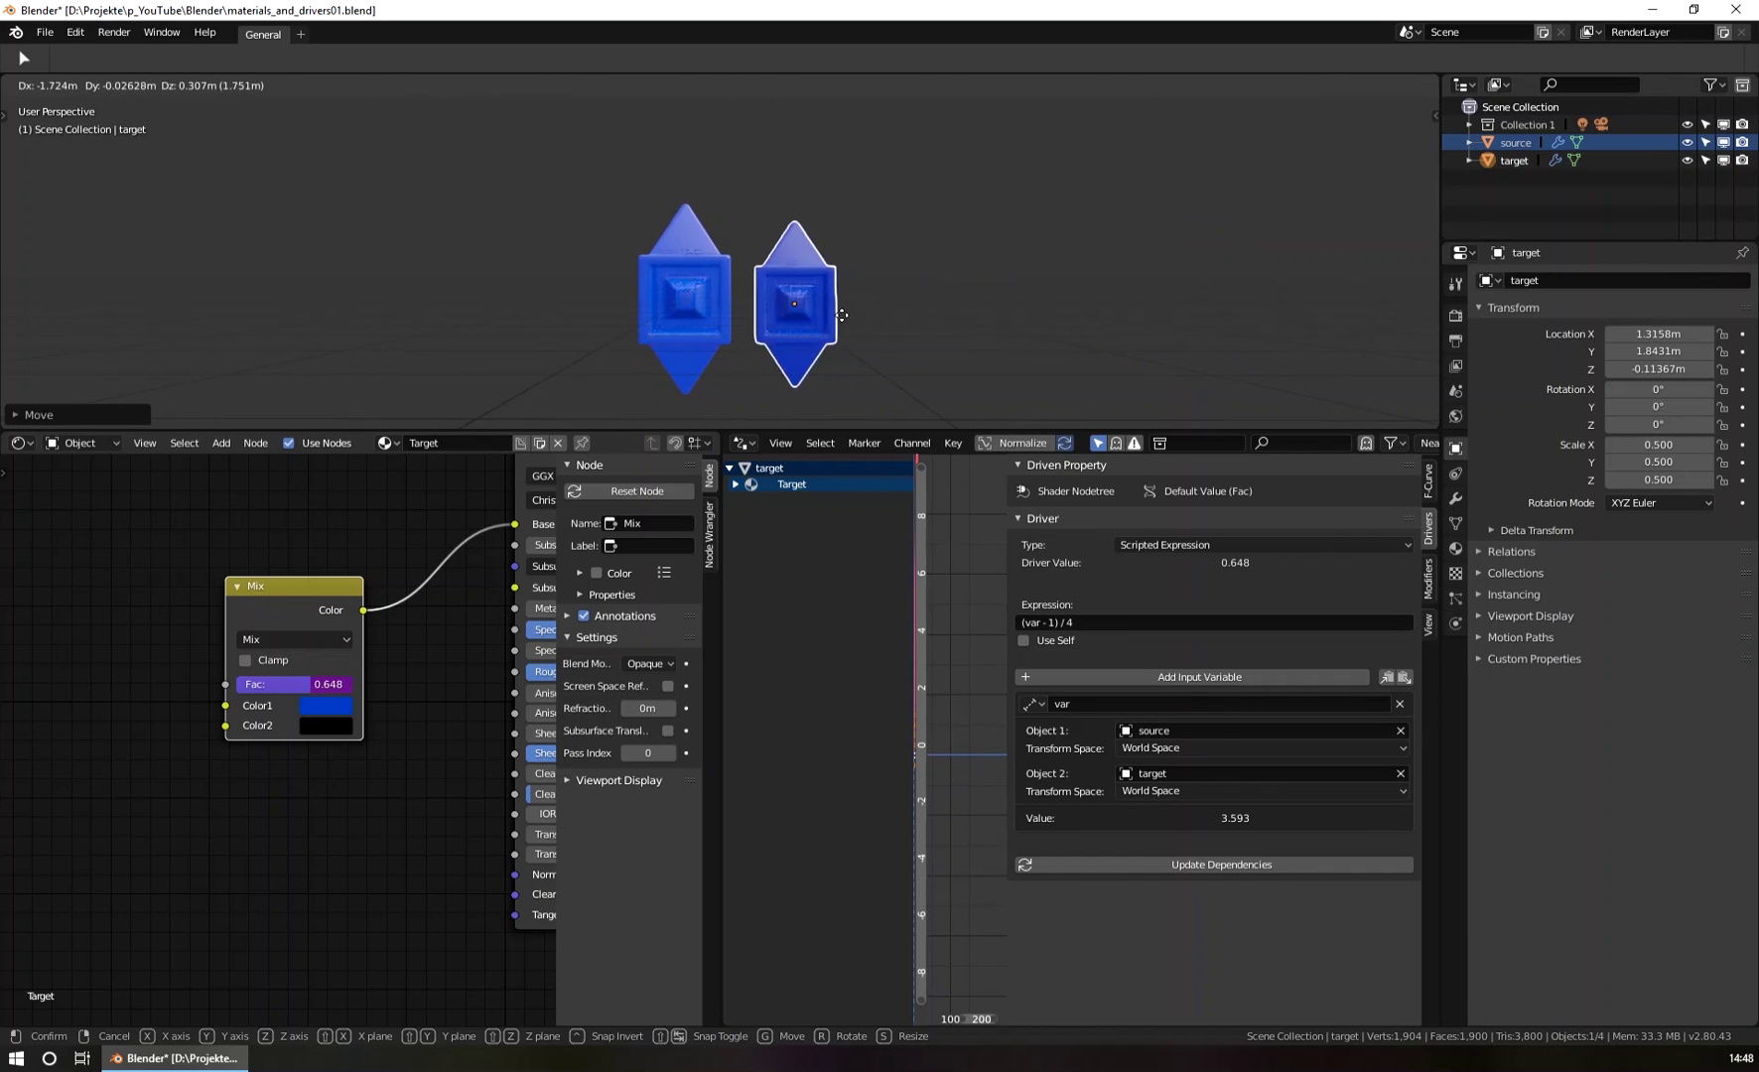
left_click(899, 311)
Move the target object far away from the source in two moves, to about X 5.86 m, Y 0.70 m, Z -0.08 m.
middle_click_drag(412, 661, 296, 742)
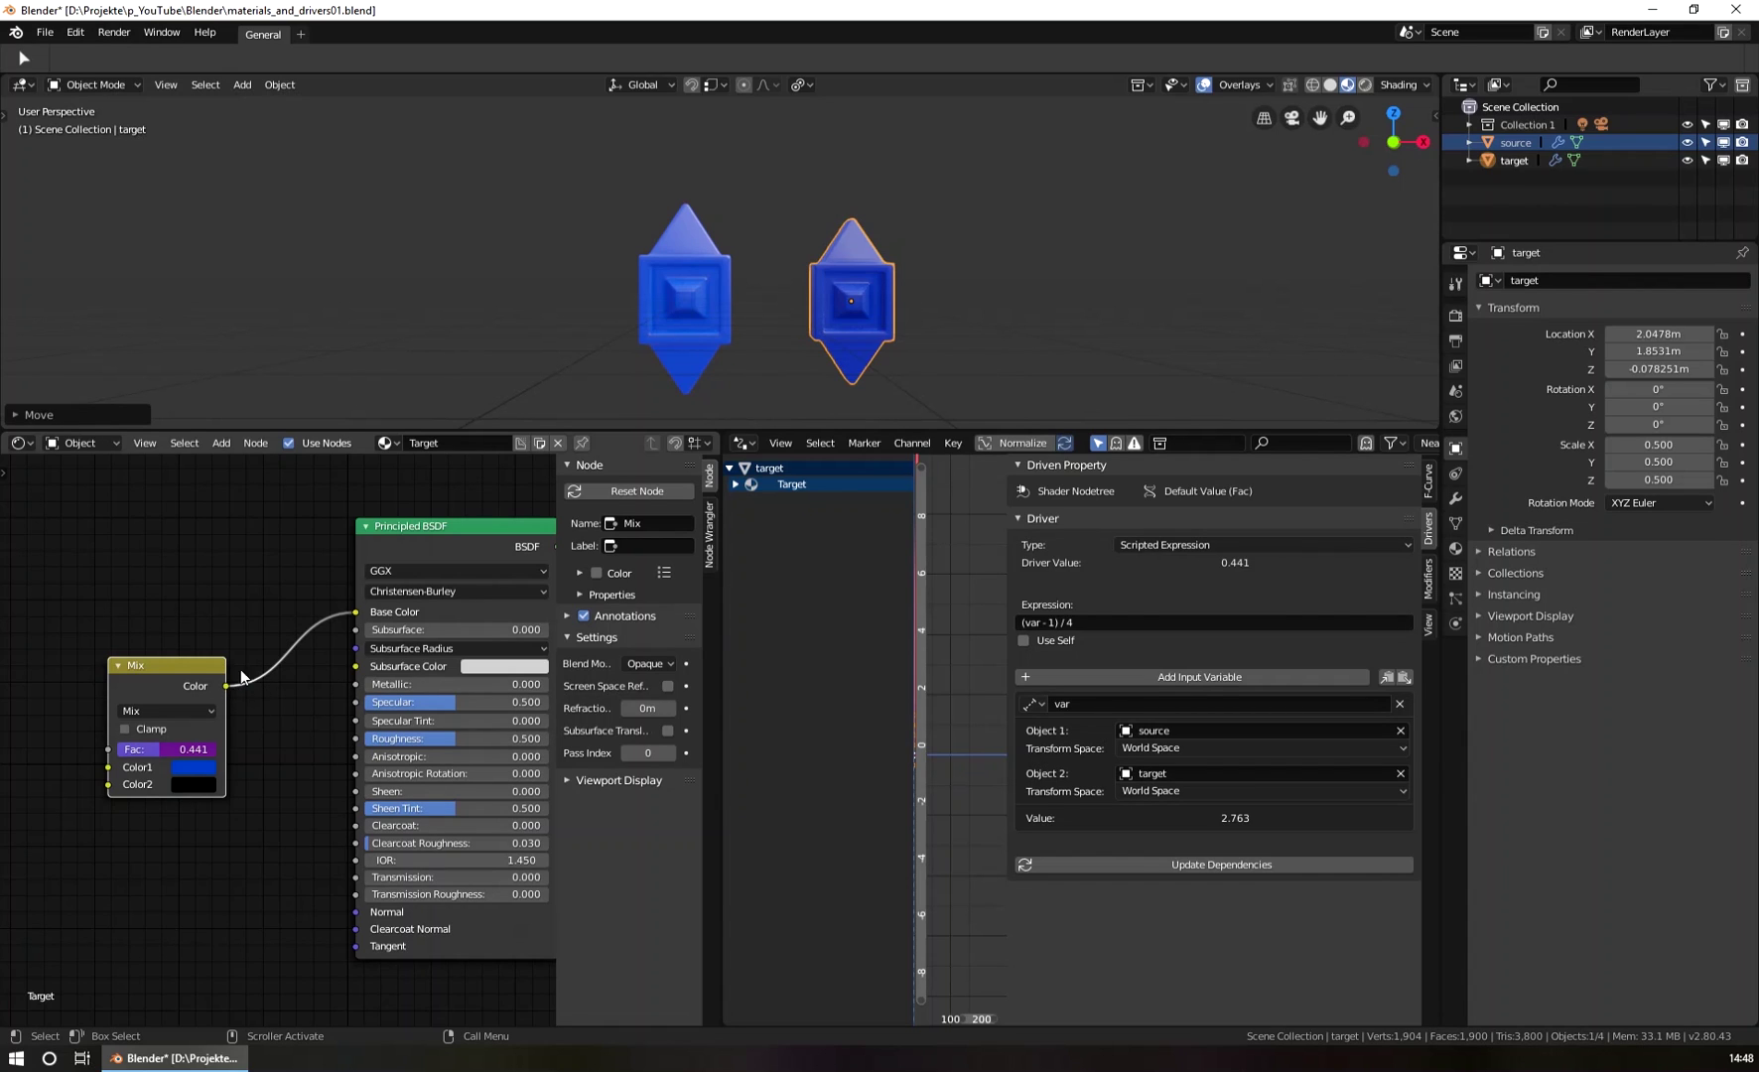
middle_click_drag(755, 297, 866, 270)
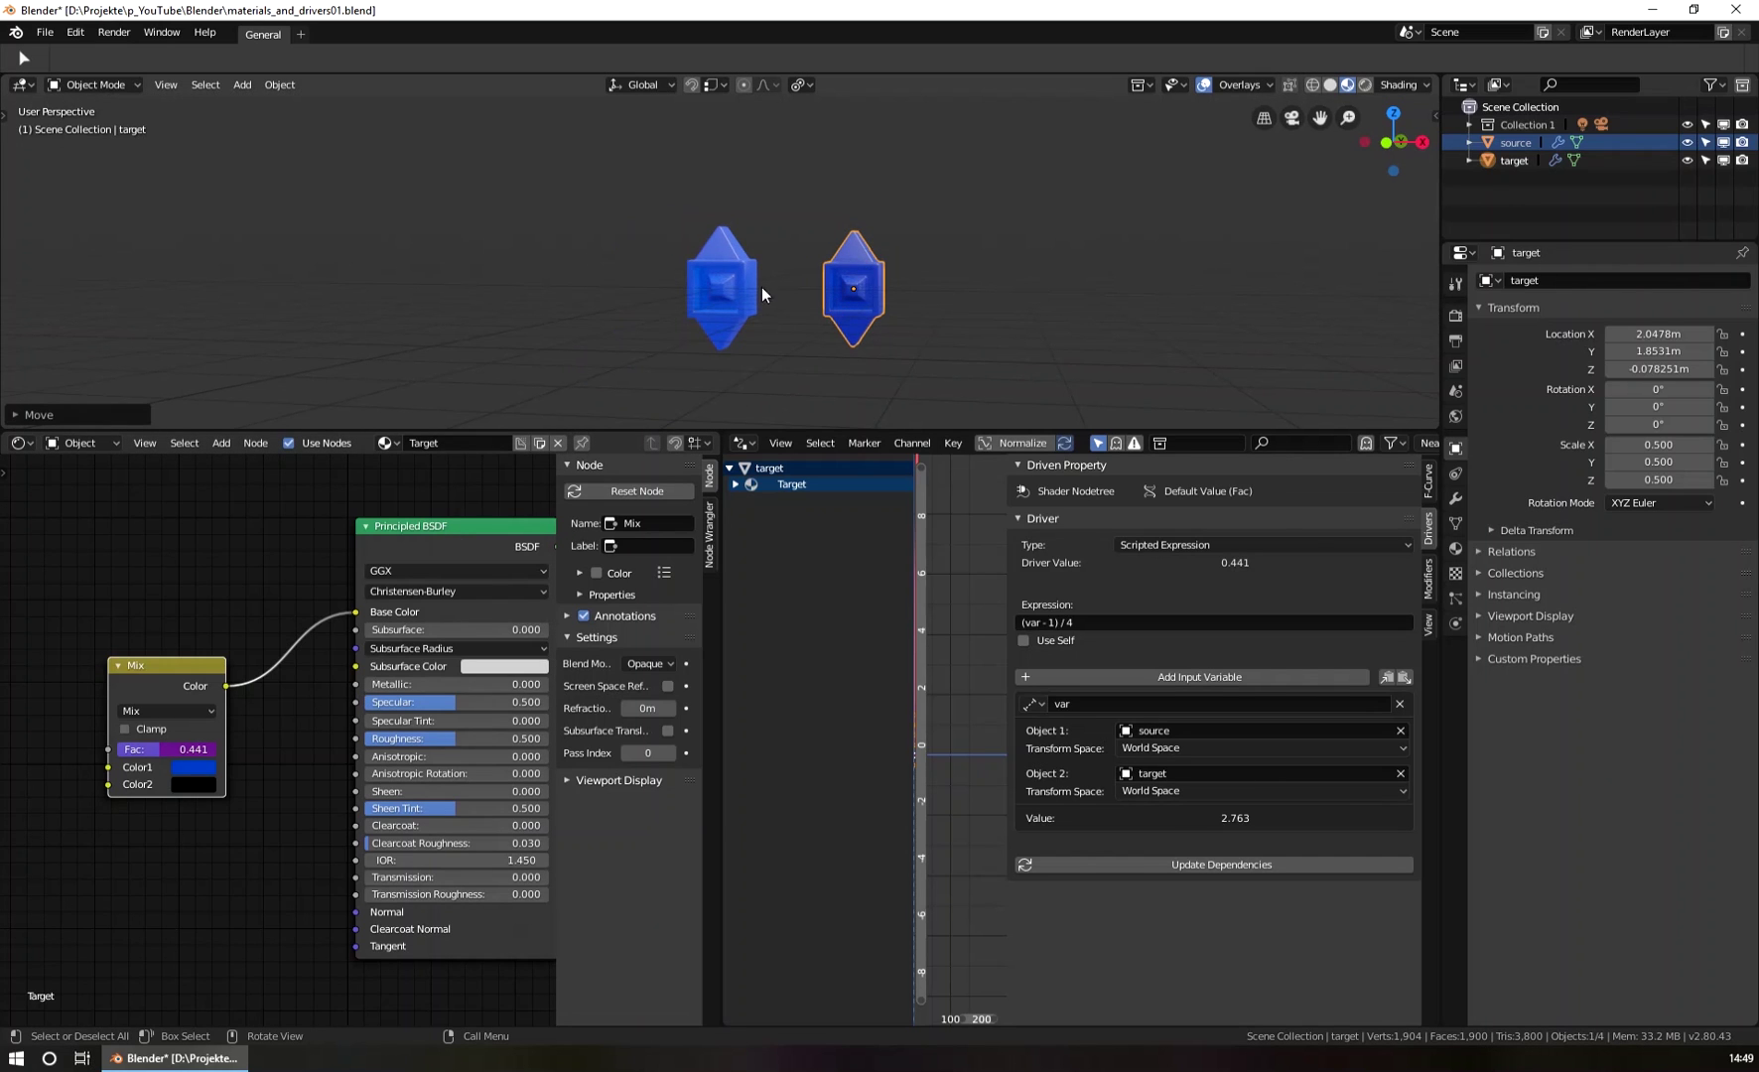
scroll(743, 313, "up", 3)
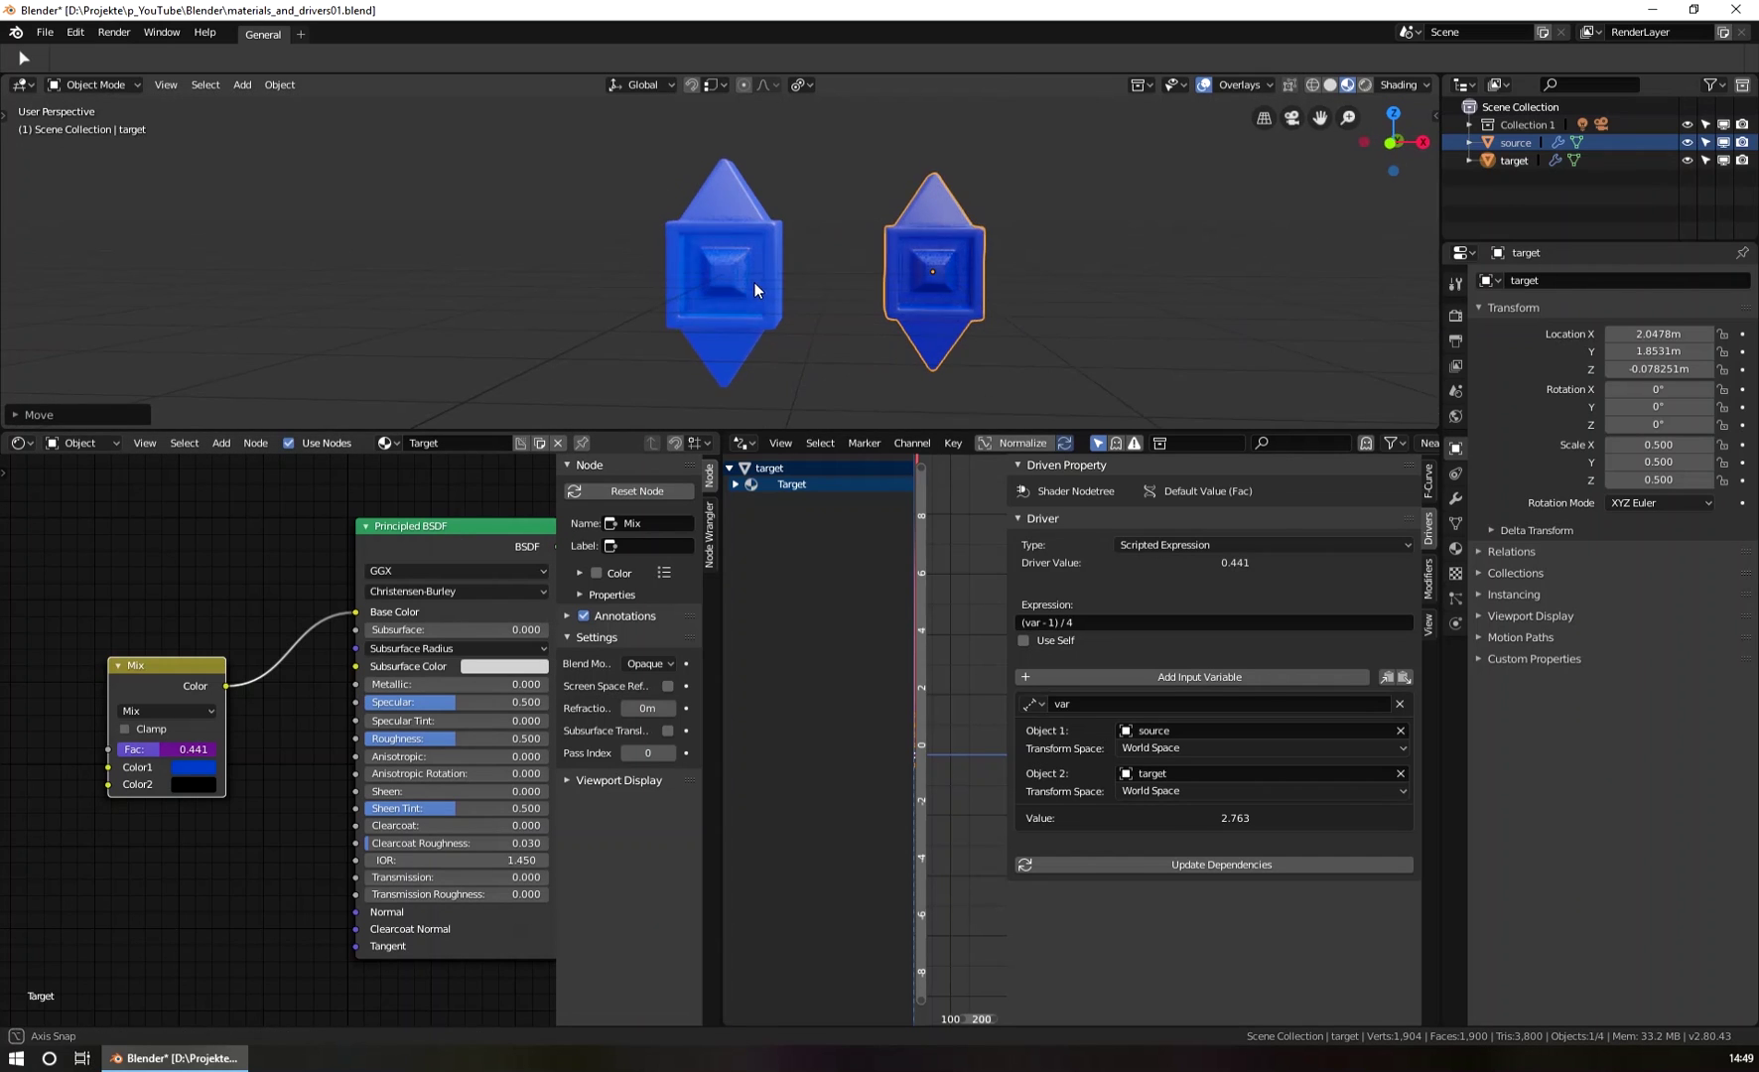
key("g")
left_click(1249, 303)
scroll(1236, 314, "down", 4)
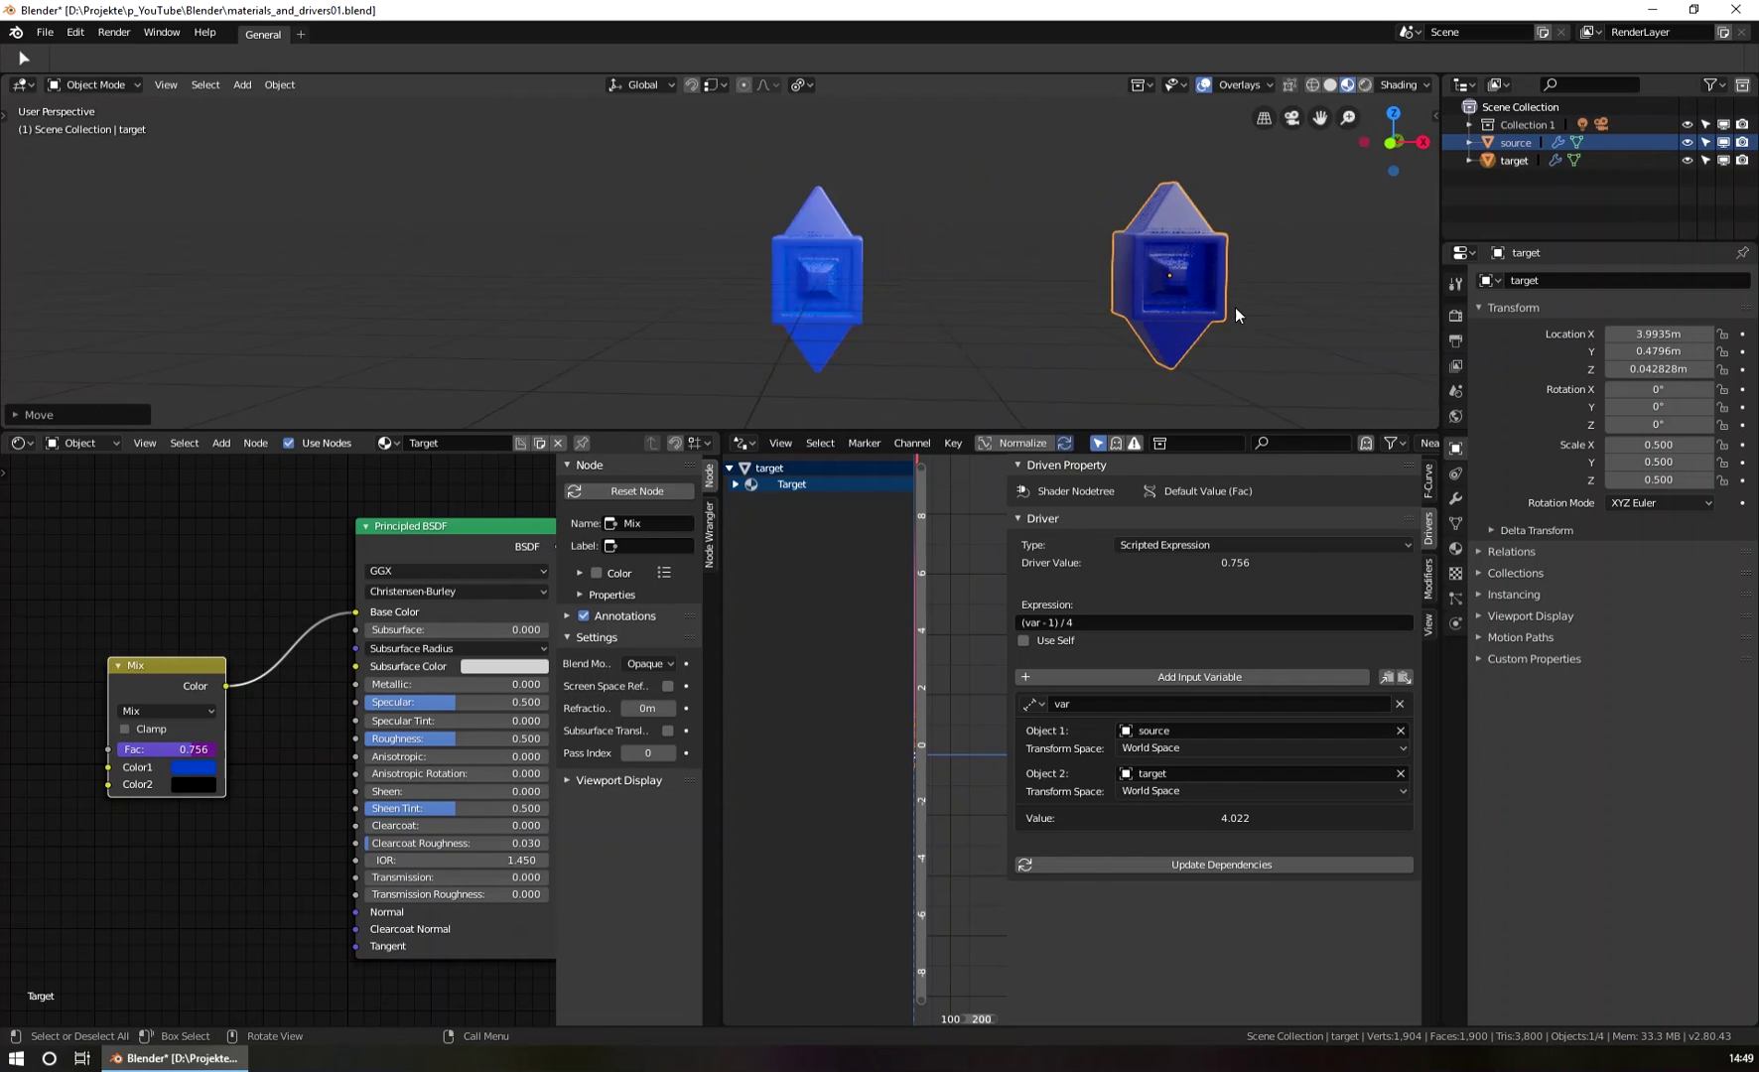
key("g")
left_click(958, 338)
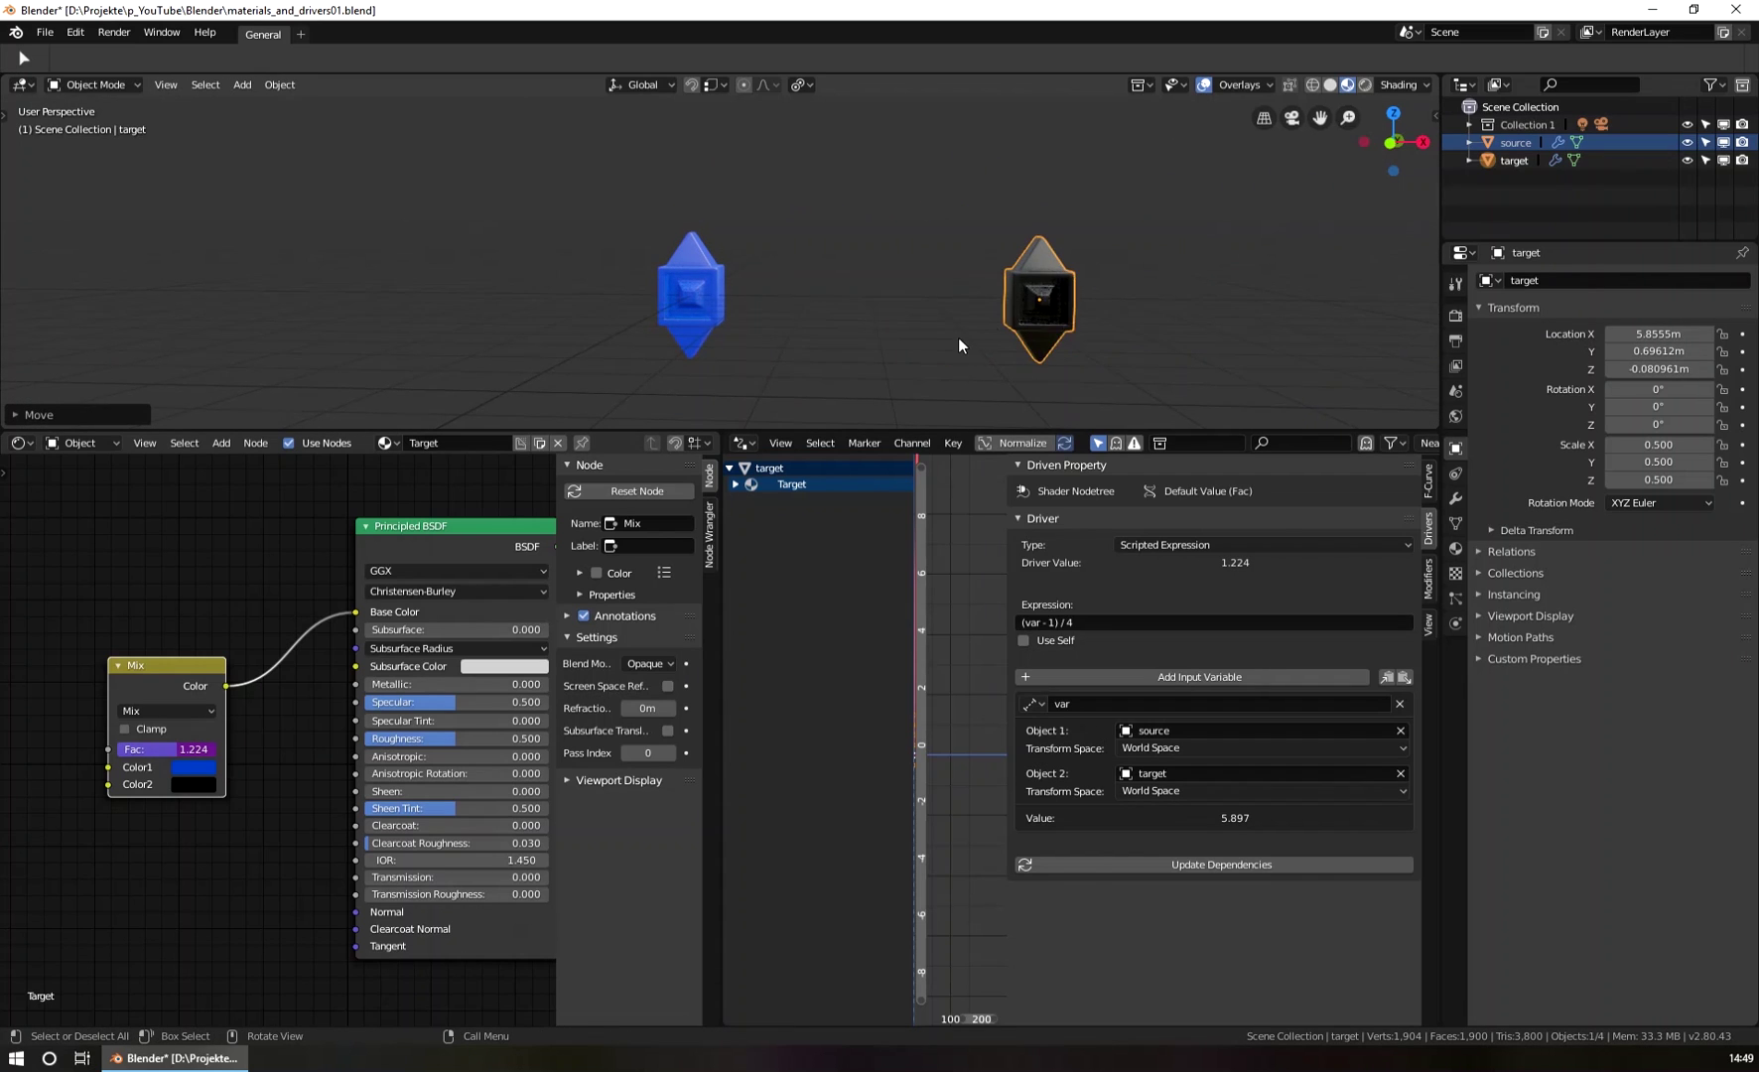
scroll(957, 338, "up", 2)
scroll(955, 297, "up", 1)
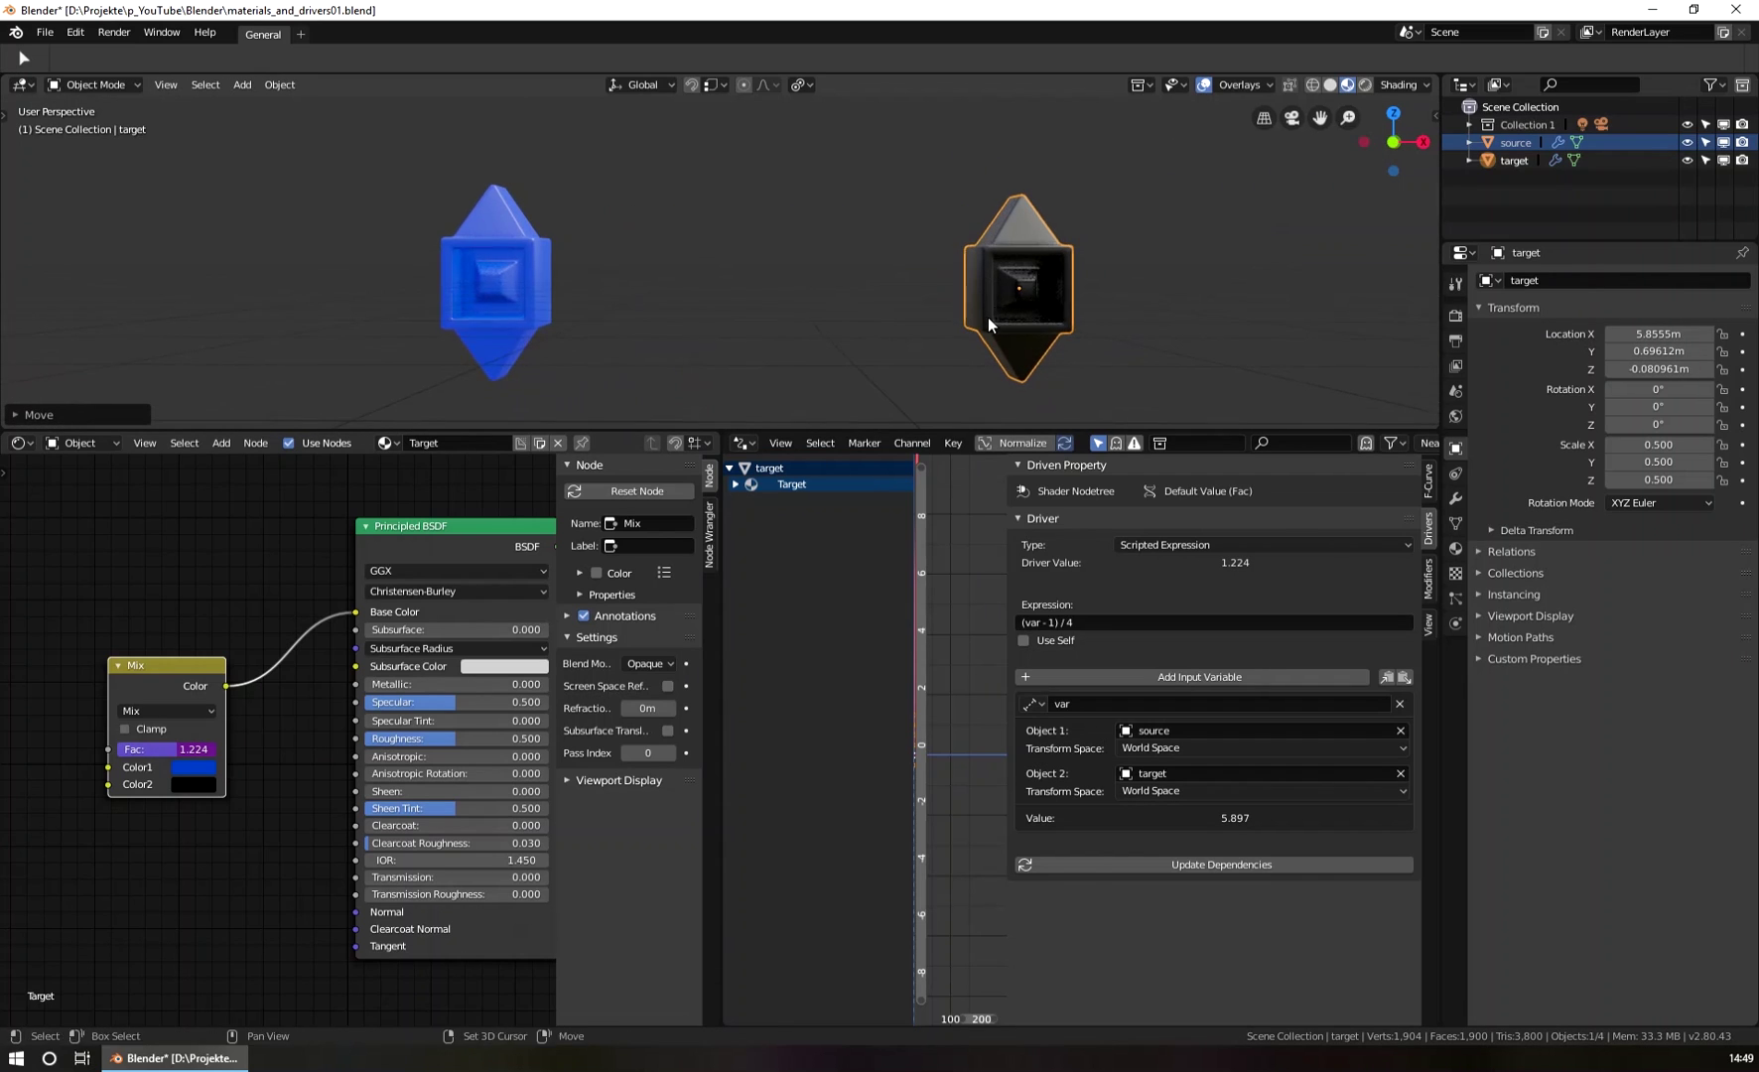